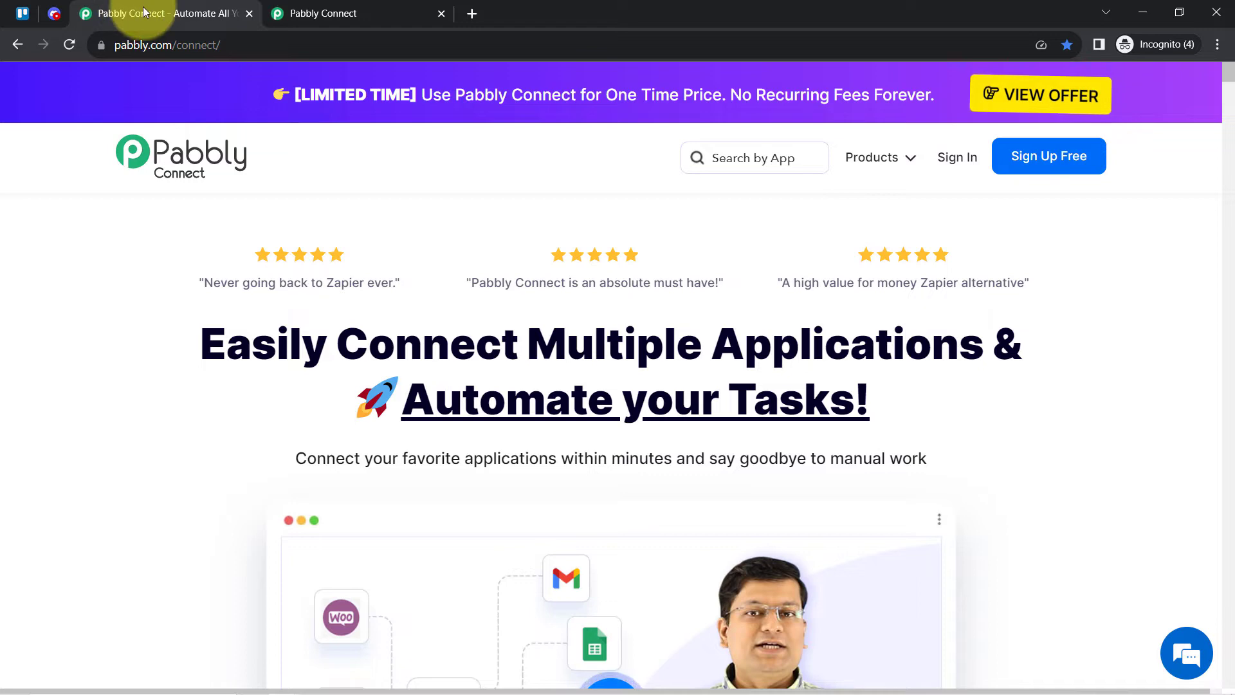
drag(180, 330, 836, 494)
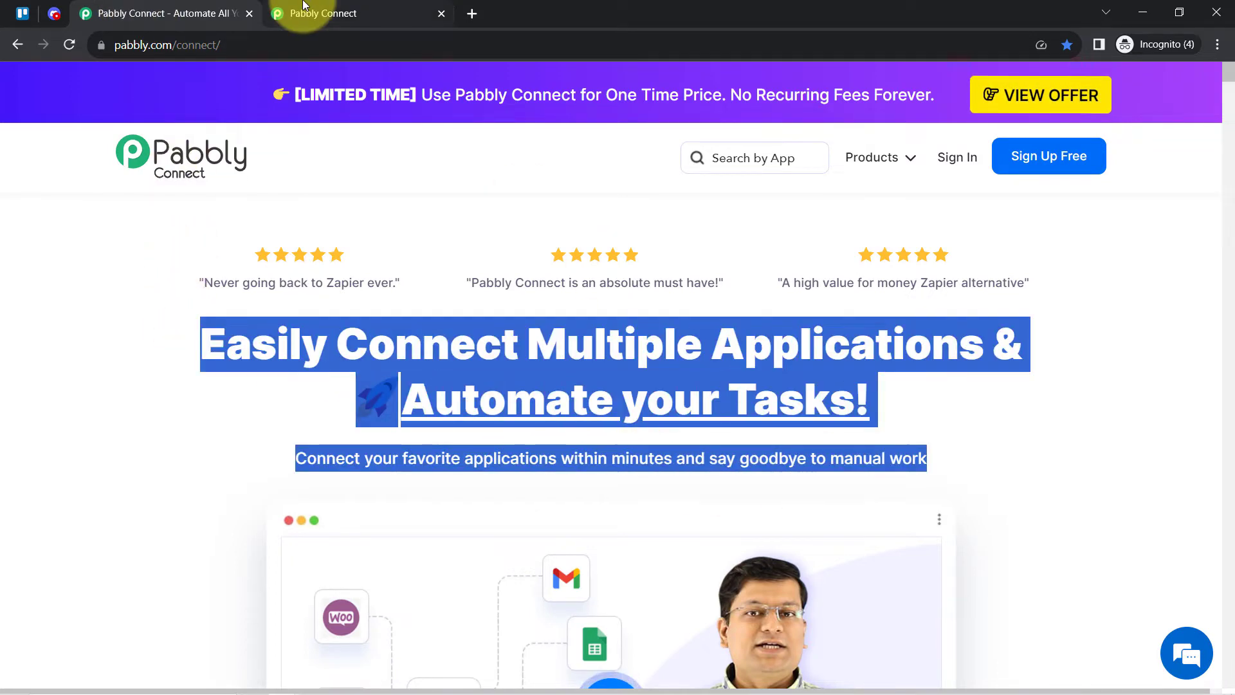
click(331, 14)
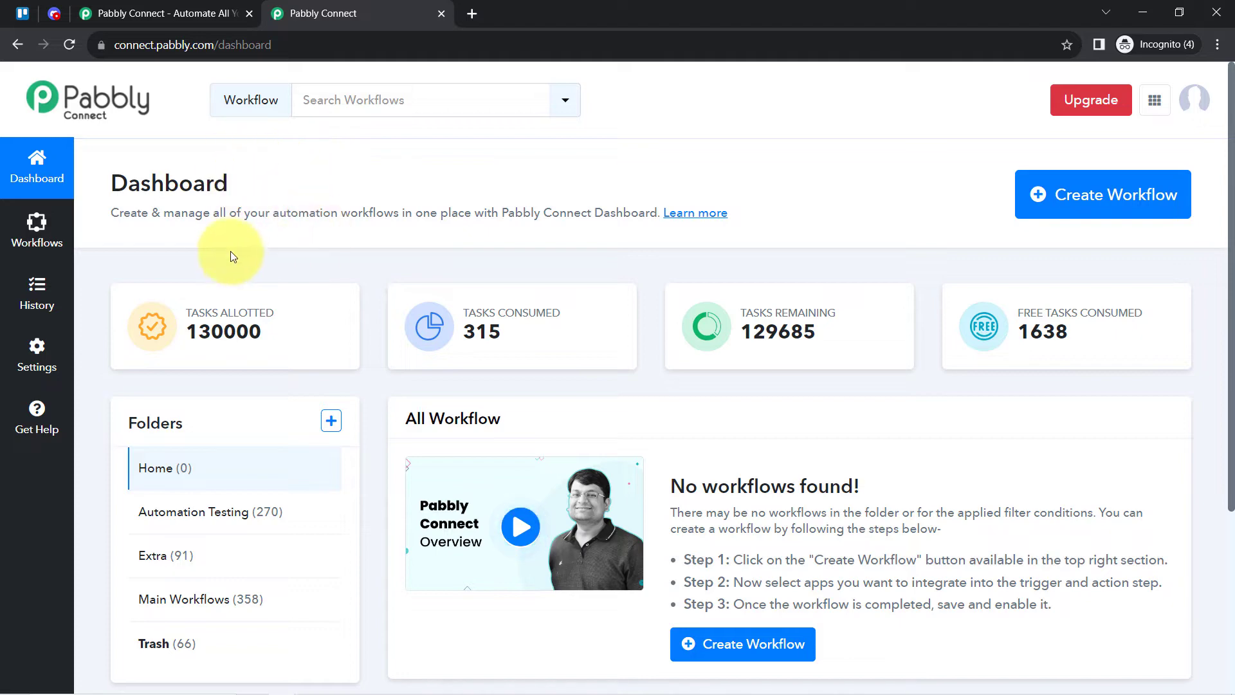
click(155, 13)
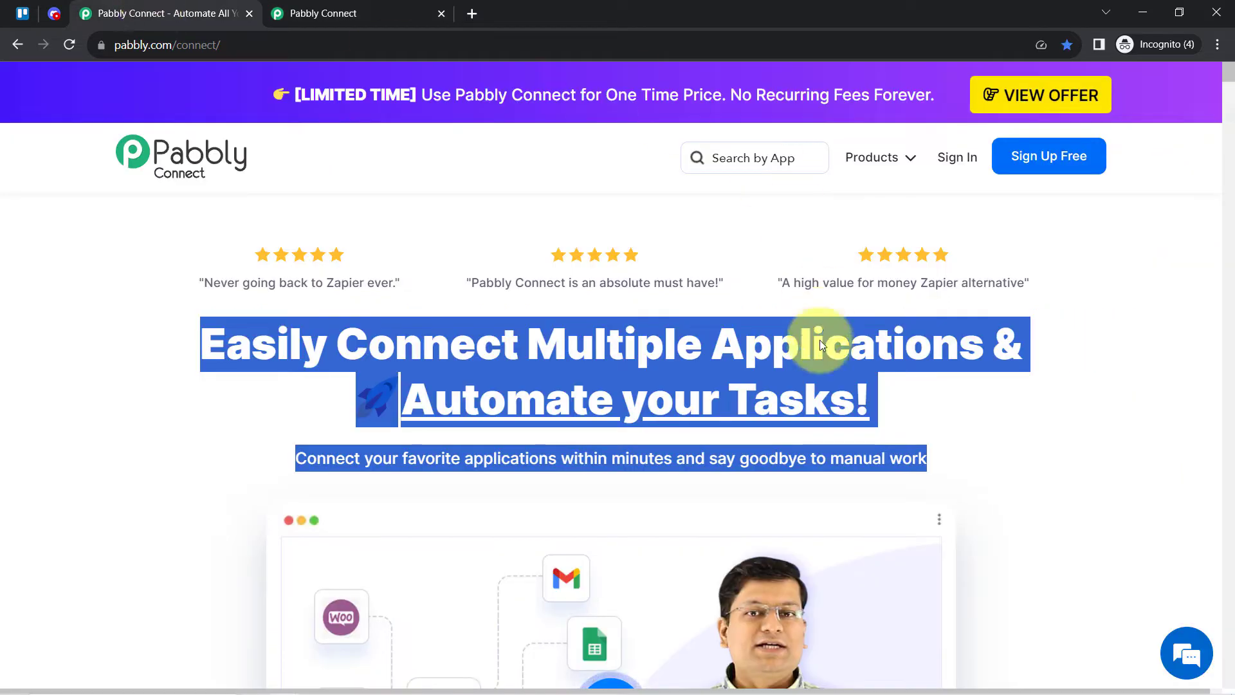
click(794, 339)
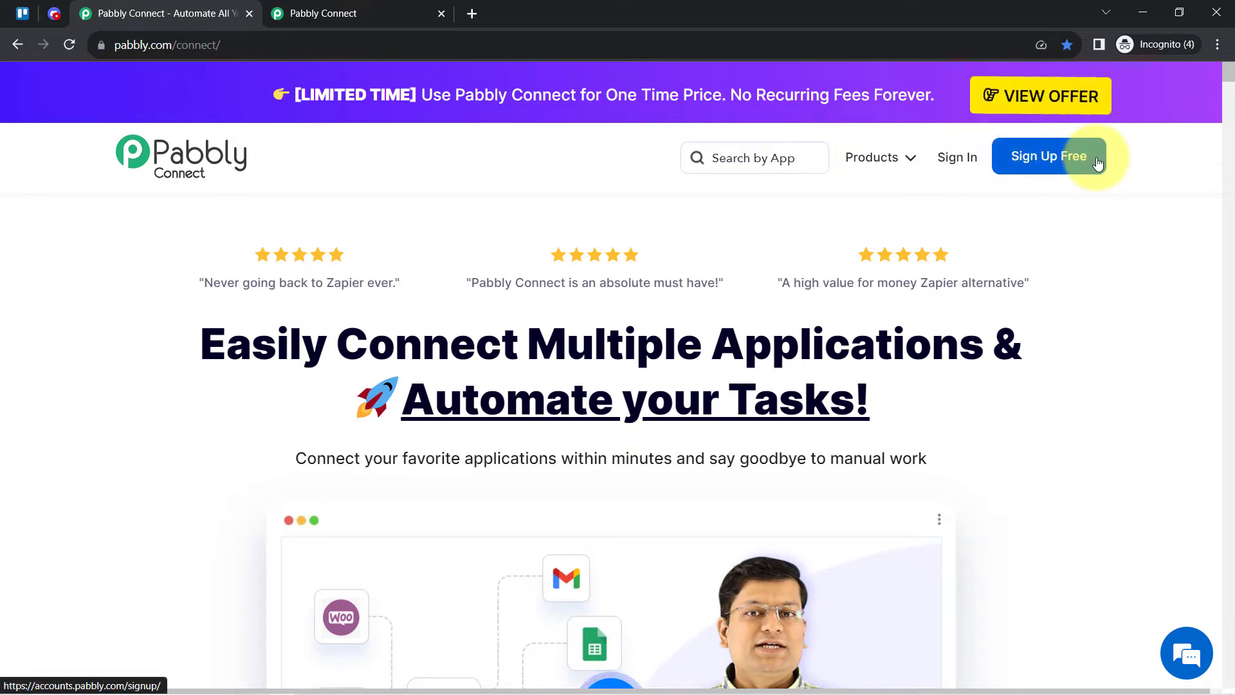
Create a workflow named "Send Trello Card Details on Discord Automatically" from the Pabbly Connect dashboard.
click(405, 7)
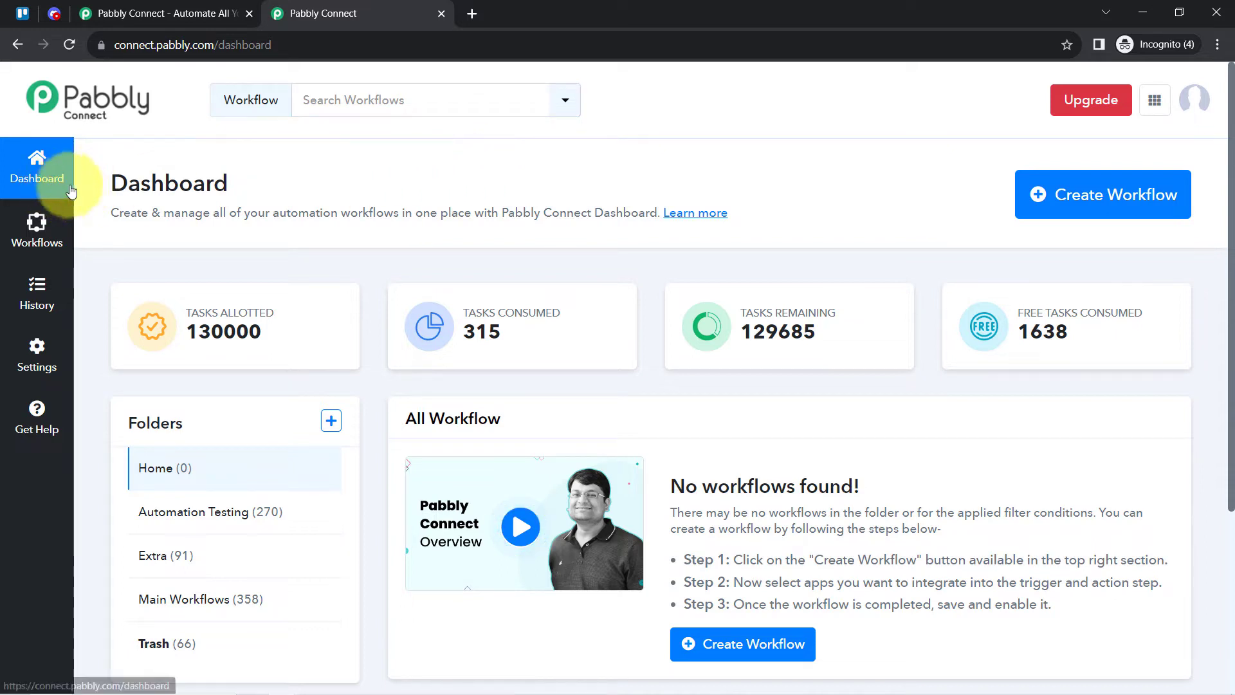
drag(128, 183, 227, 180)
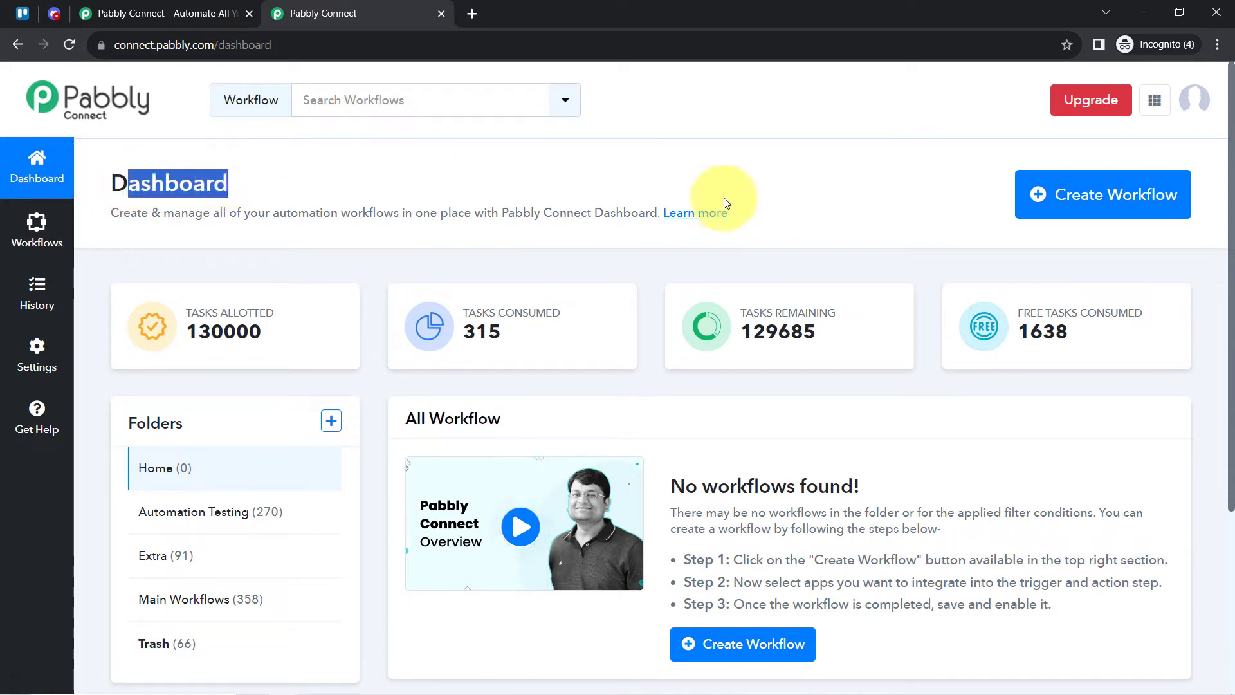
click(1132, 197)
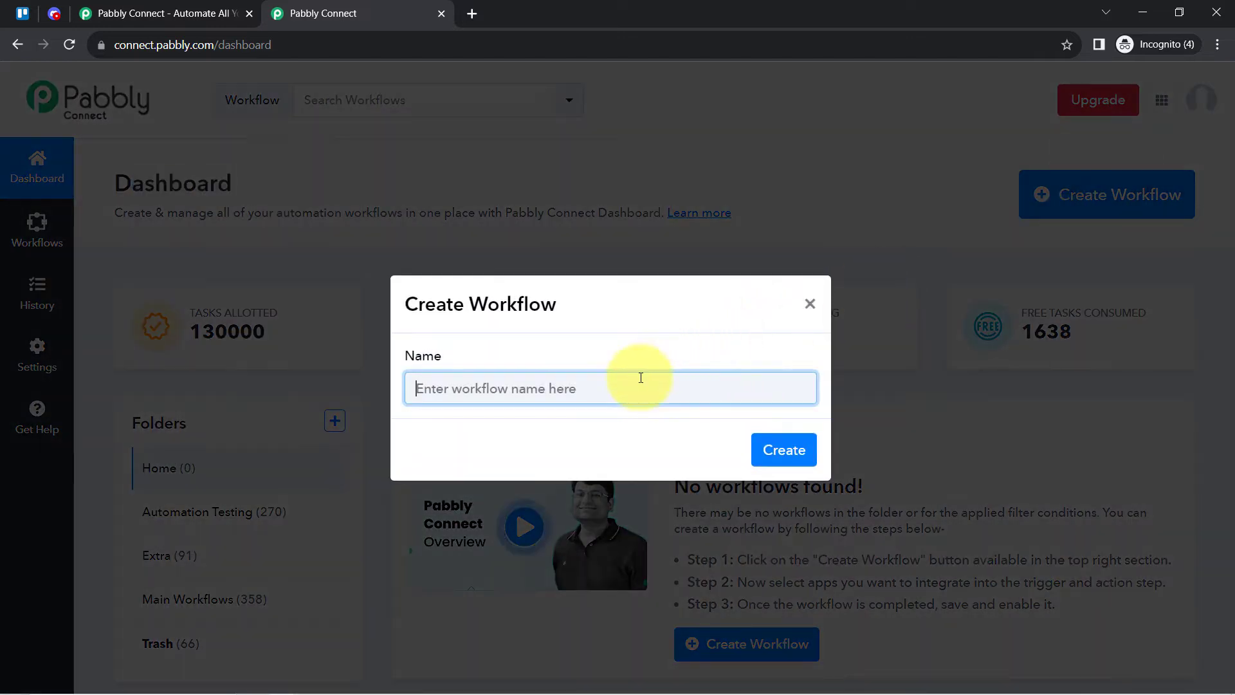
drag(501, 298, 565, 296)
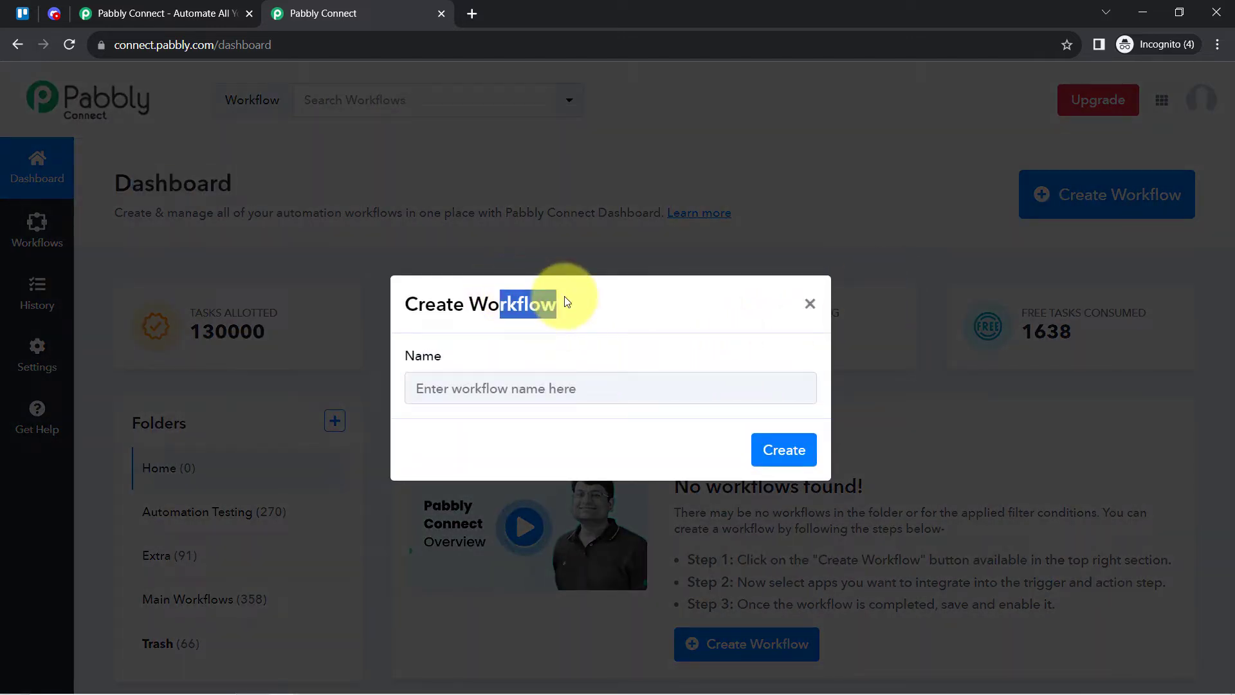
click(492, 391)
text(Send Trello Card Details on Discord Automatically)
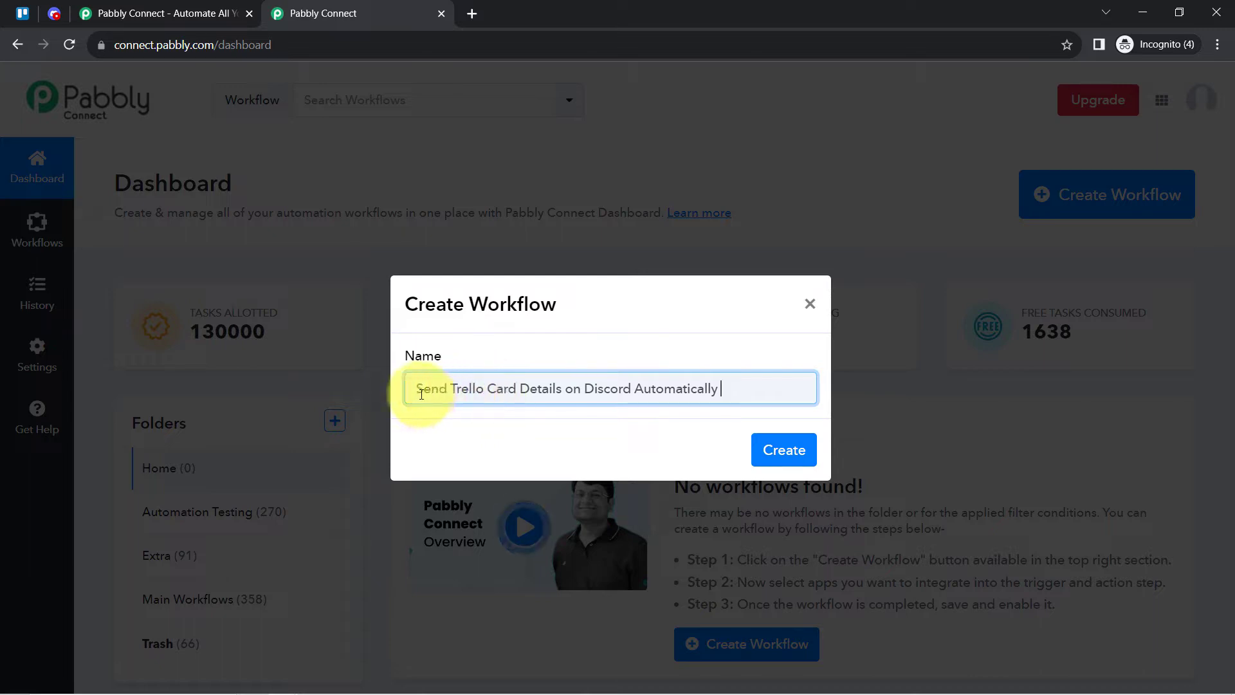
drag(423, 390, 707, 391)
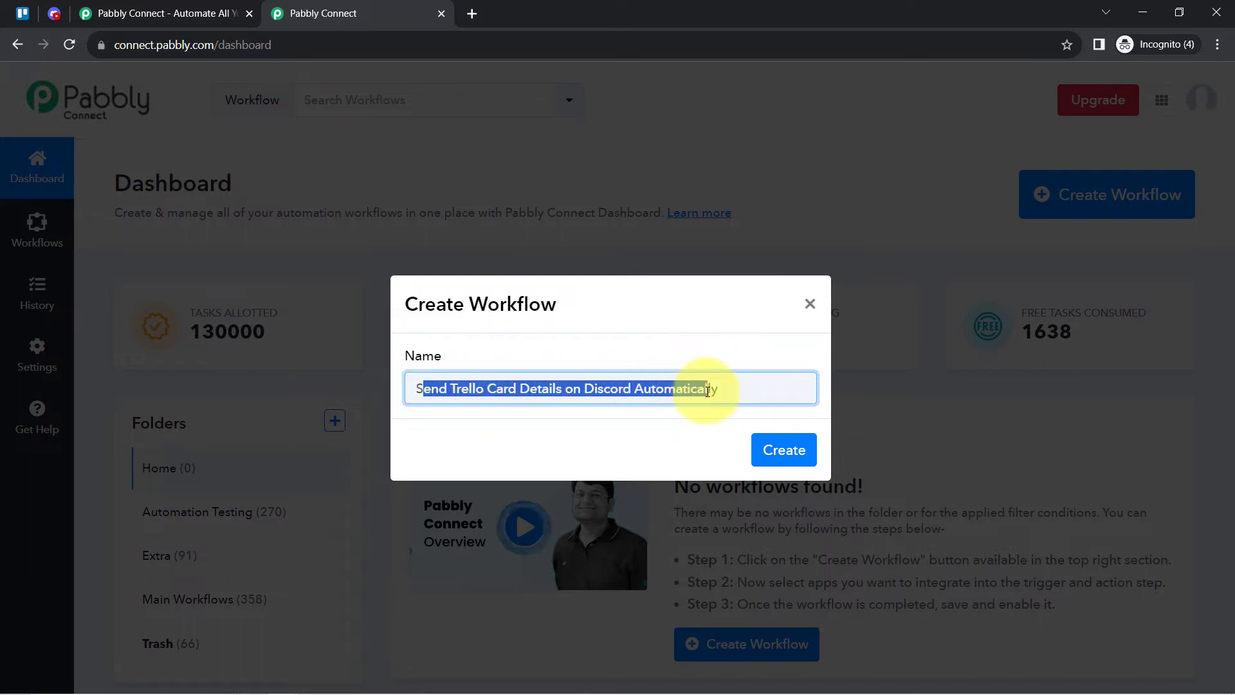
click(786, 450)
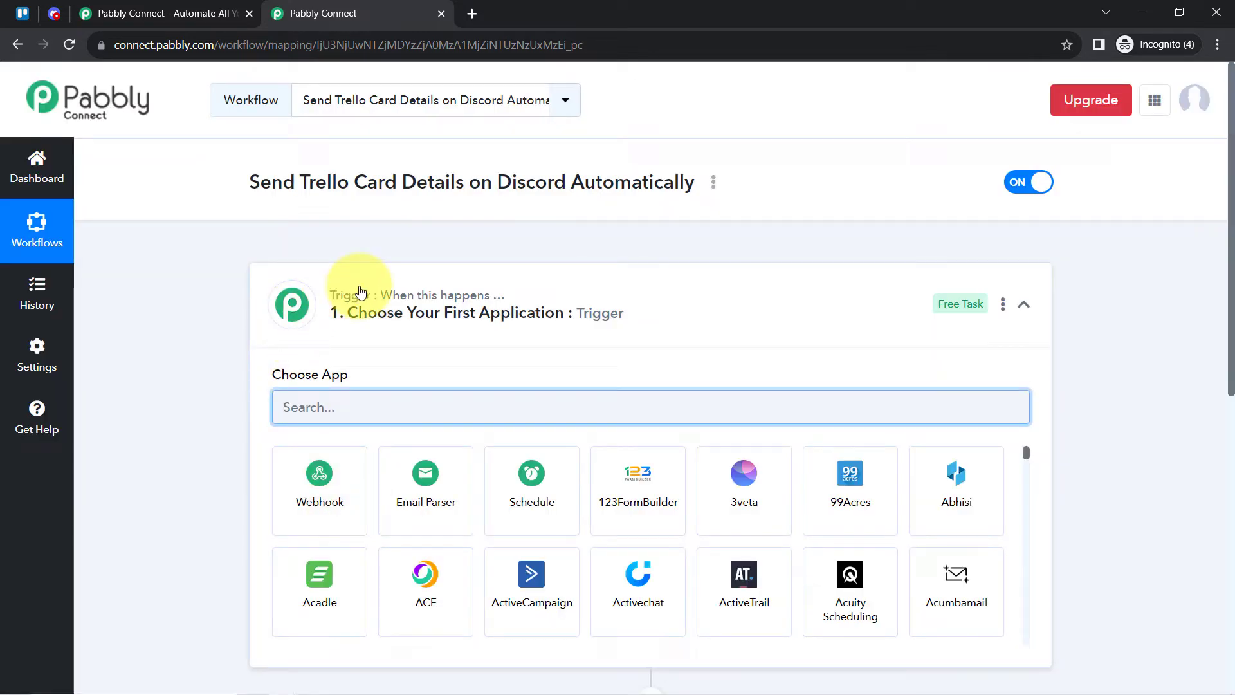
click(353, 306)
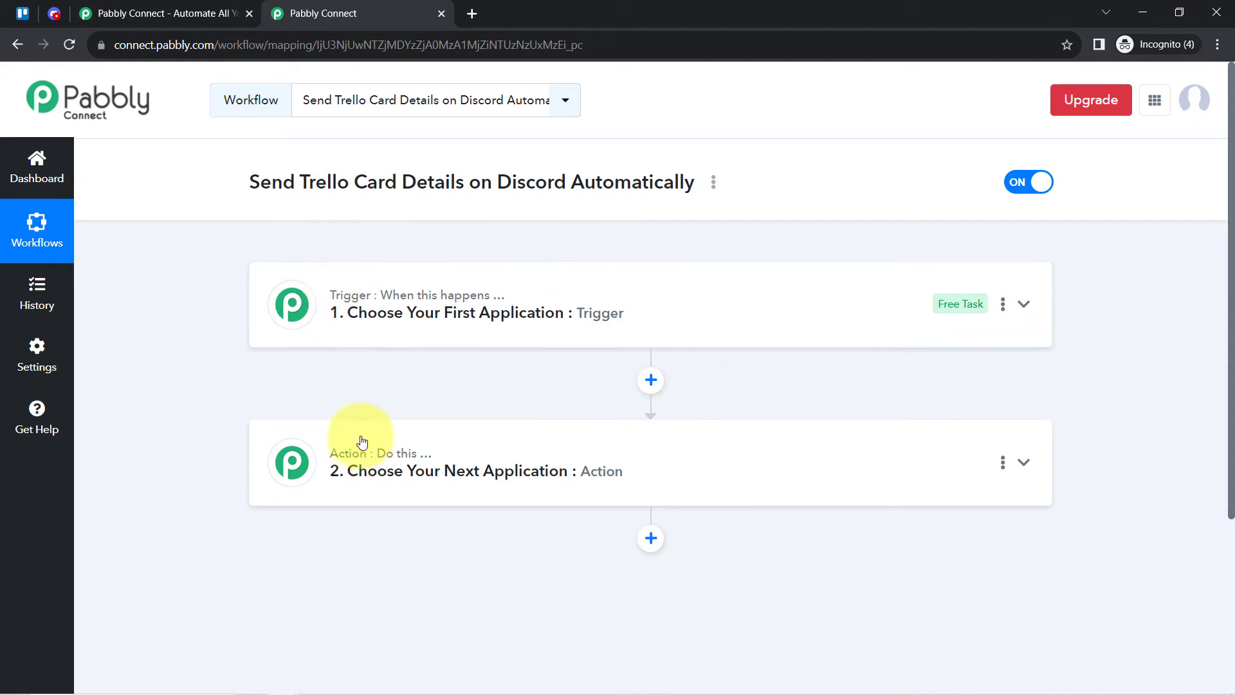
click(358, 243)
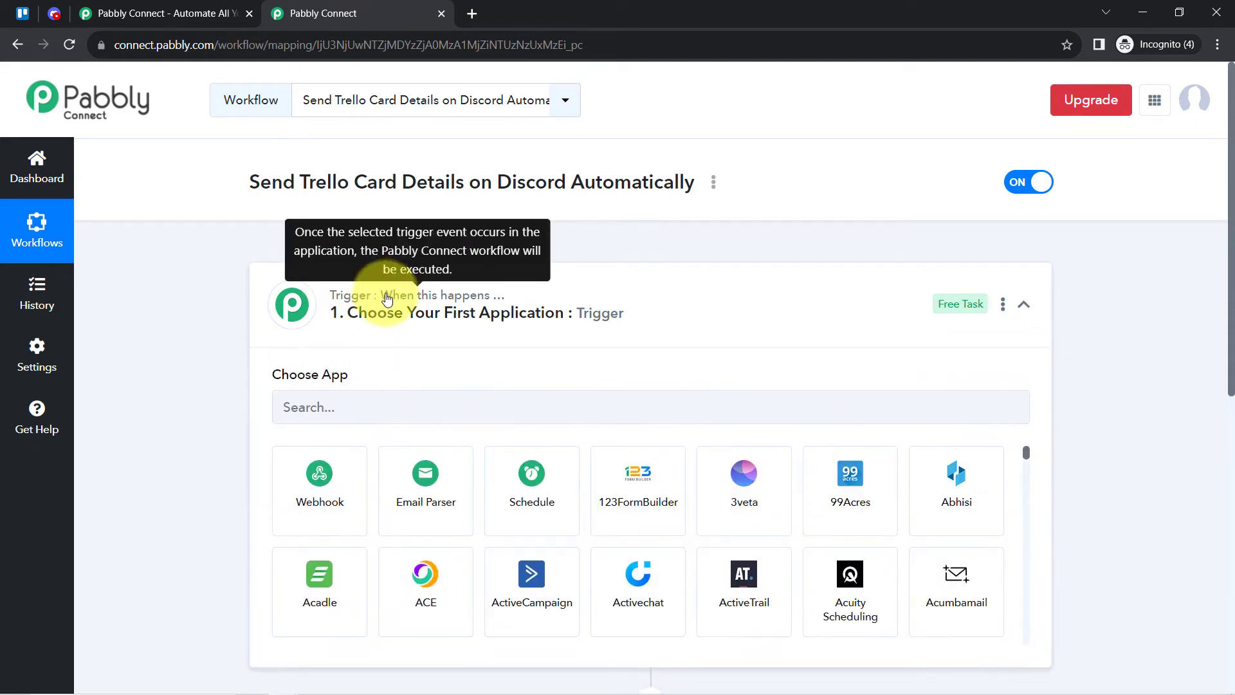
drag(283, 182, 612, 182)
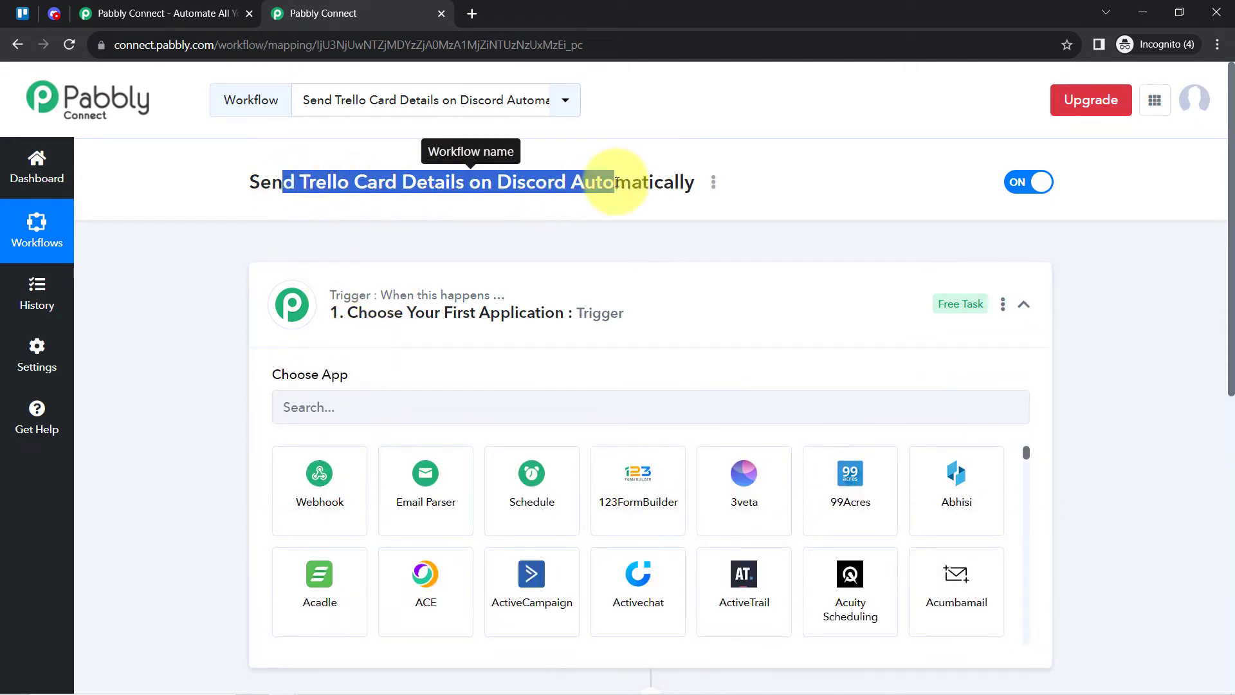
Find Trello in the app list and choose it as the workflow's trigger application.
click(332, 409)
text(t)
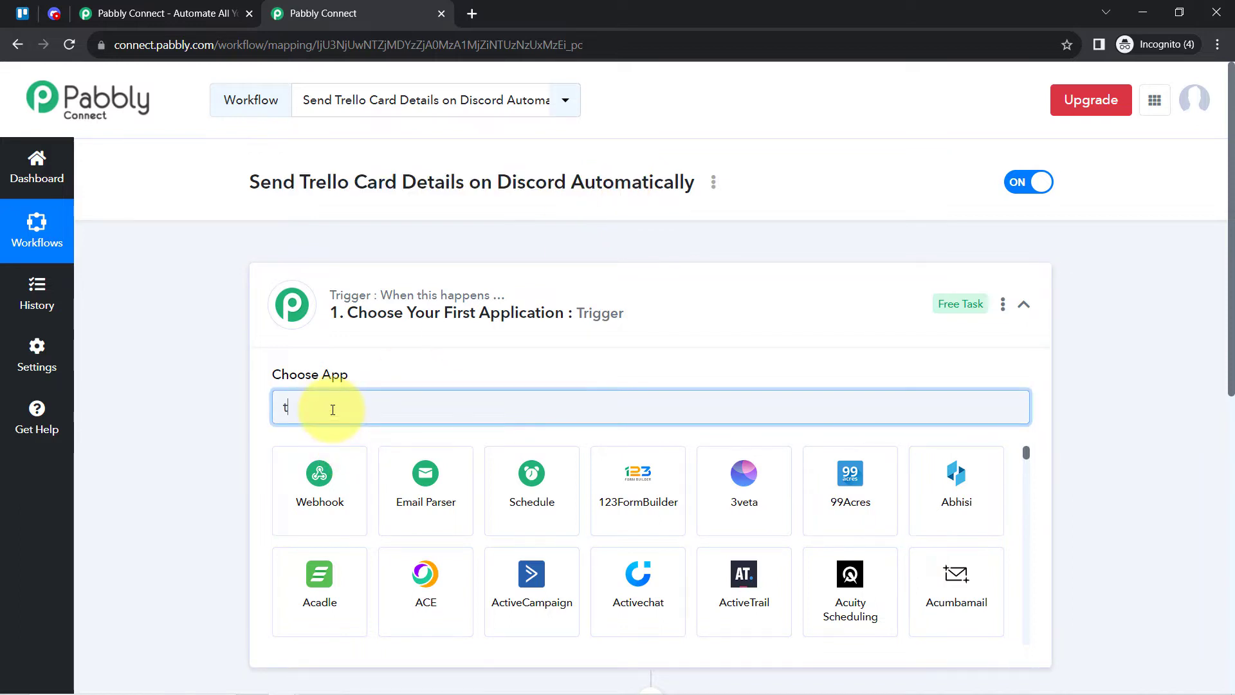
text(rel)
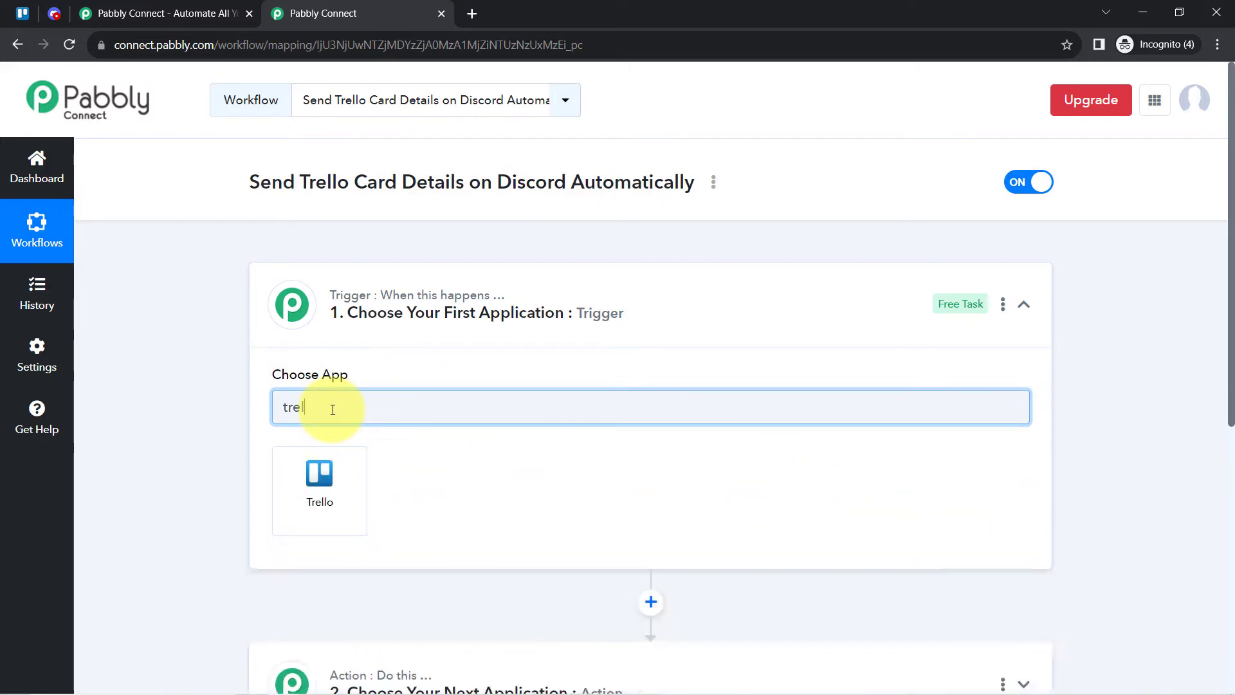
click(321, 473)
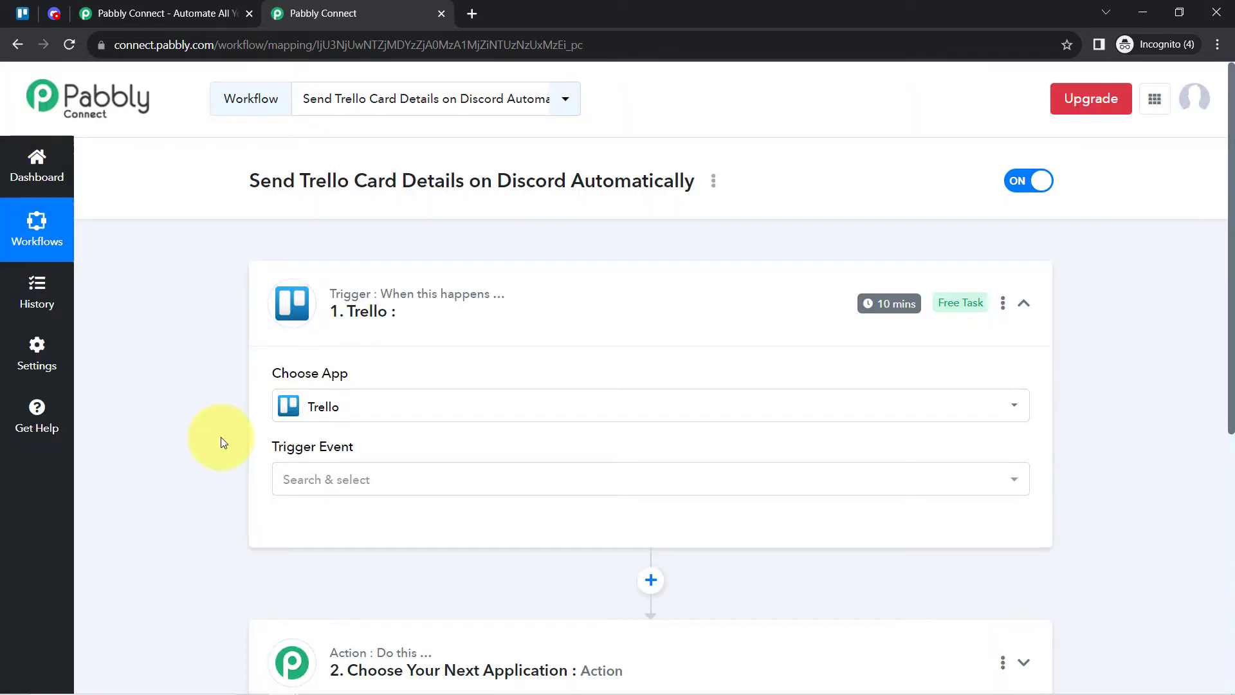
Find Discord in the app list and choose it as the workflow's action application.
scroll(283, 438, down, 4)
click(351, 442)
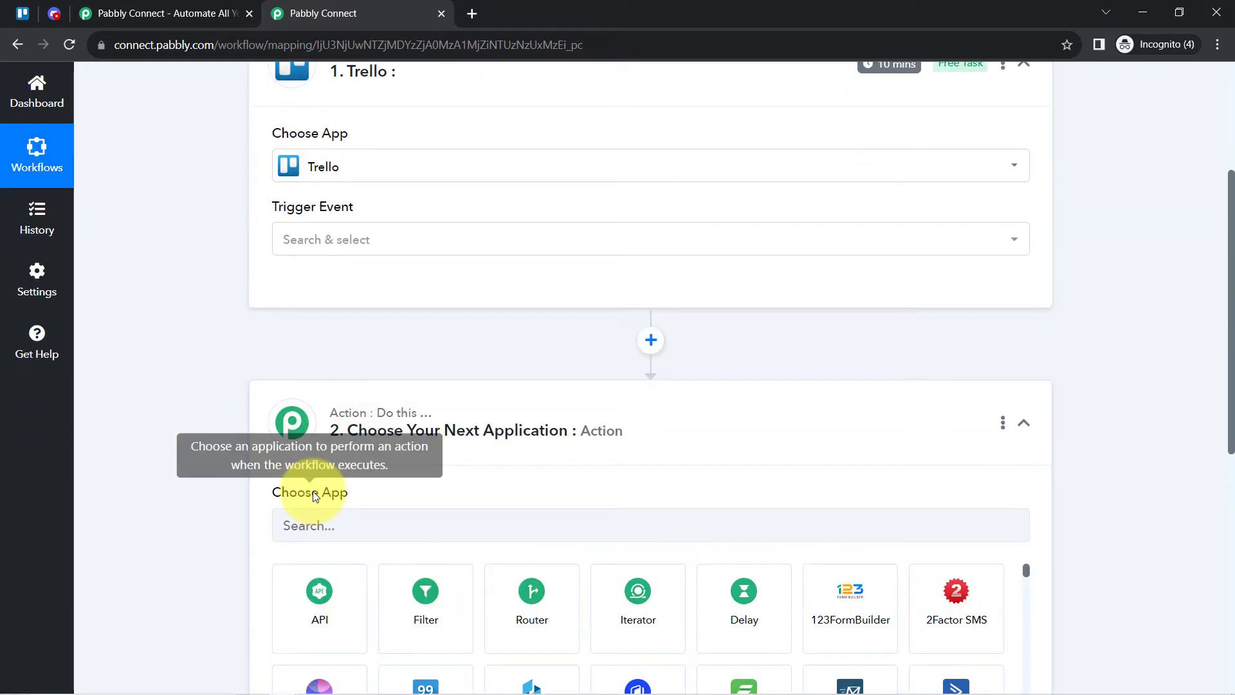
click(317, 525)
text(disc)
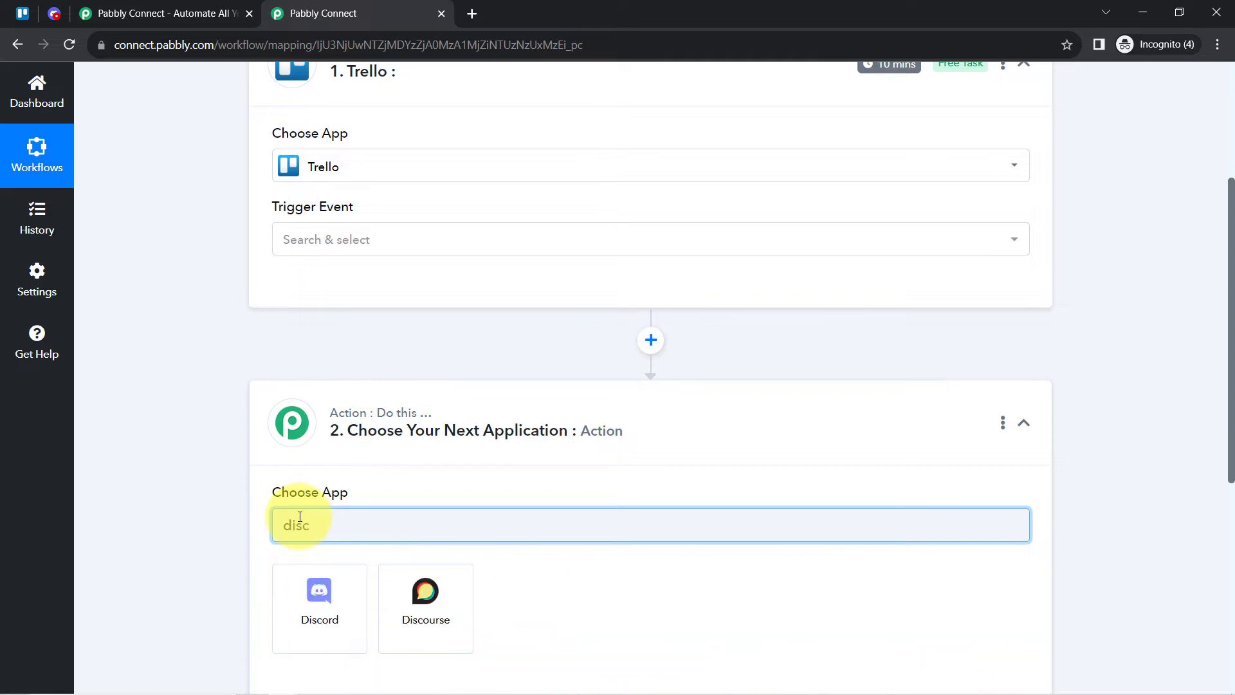
click(299, 588)
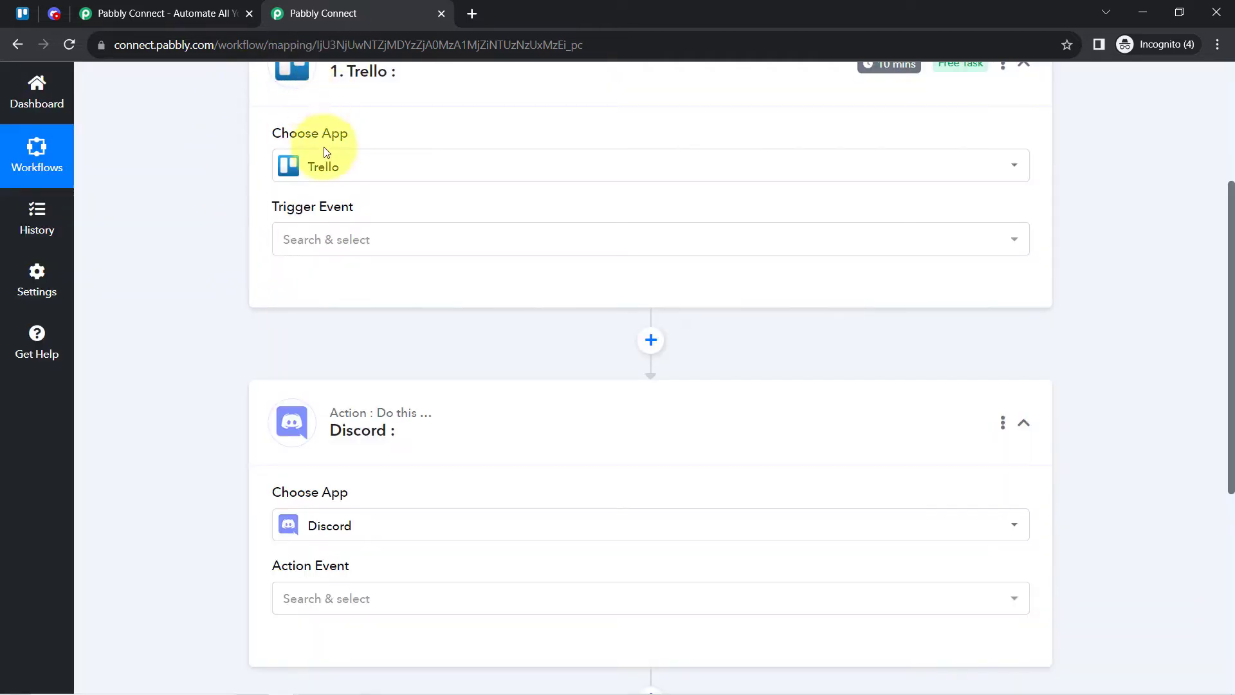
Set the Trello trigger event to New Card.
scroll(322, 152, up, 4)
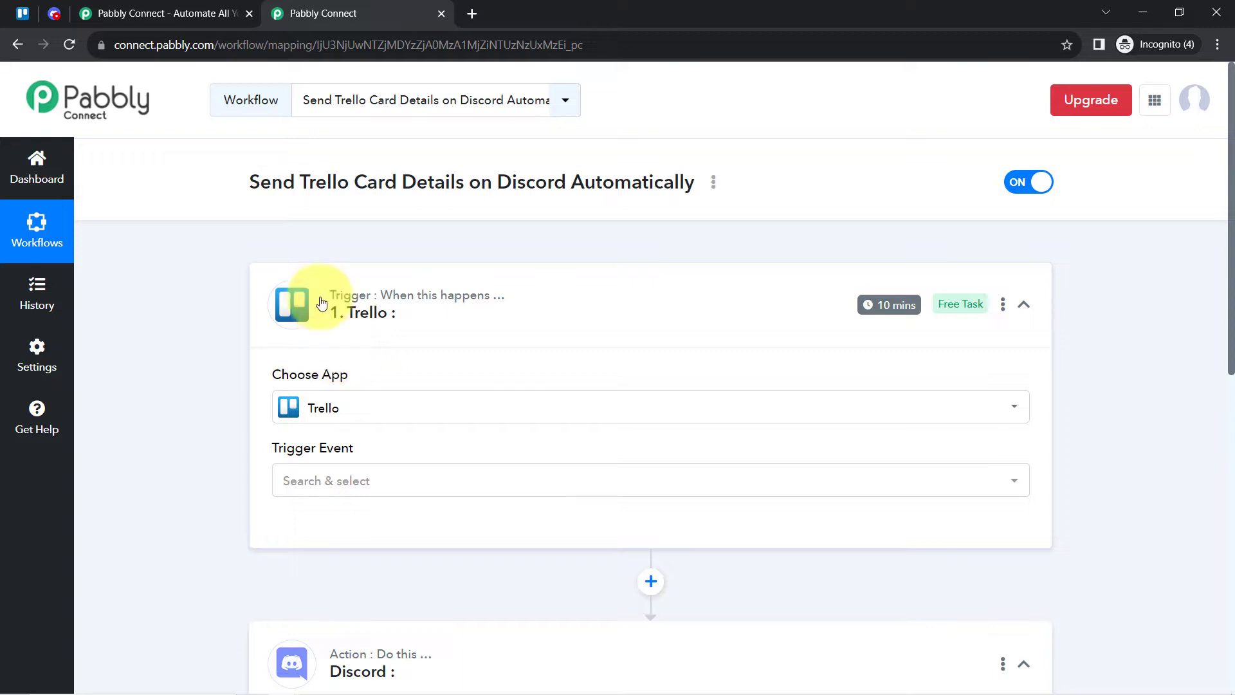
scroll(232, 427, down, 5)
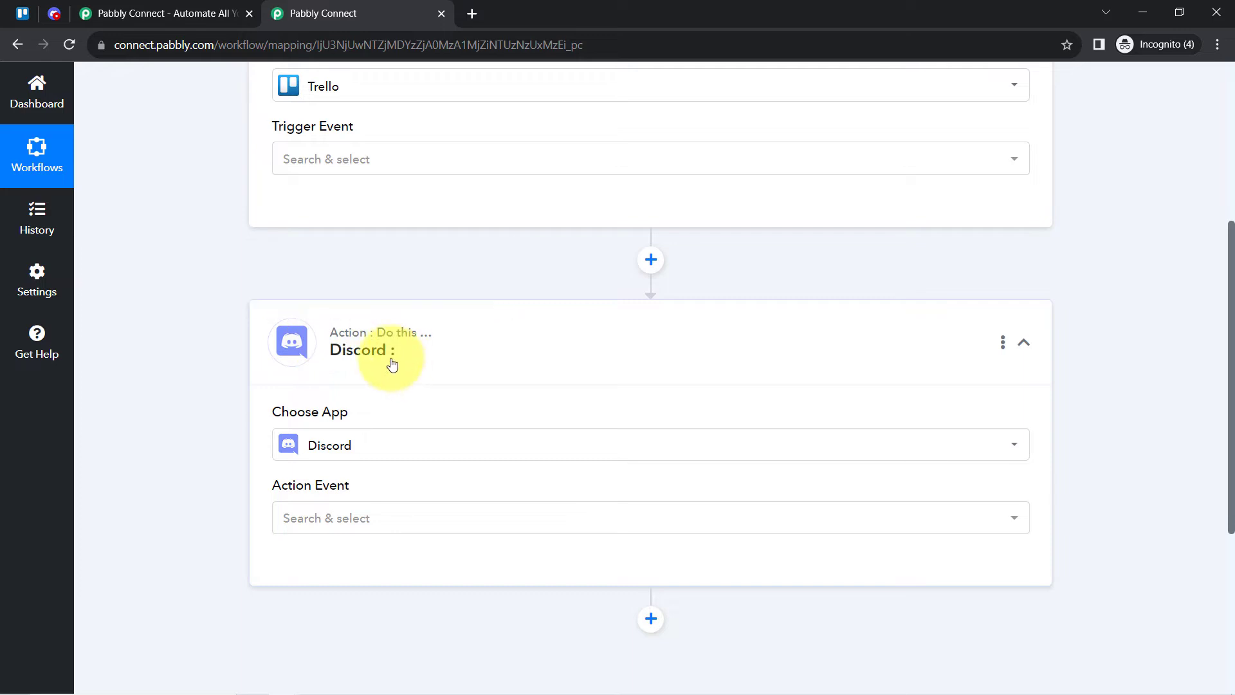
scroll(404, 389, up, 5)
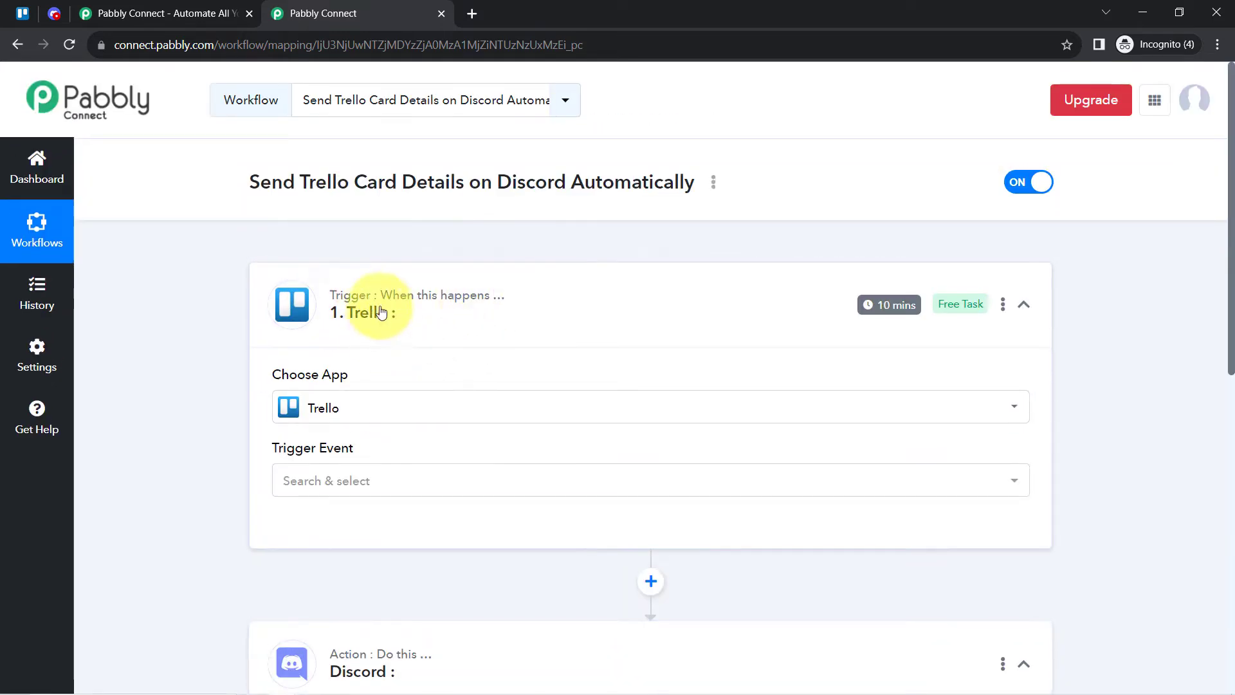
click(314, 487)
scroll(218, 400, down, 1)
scroll(218, 400, up, 1)
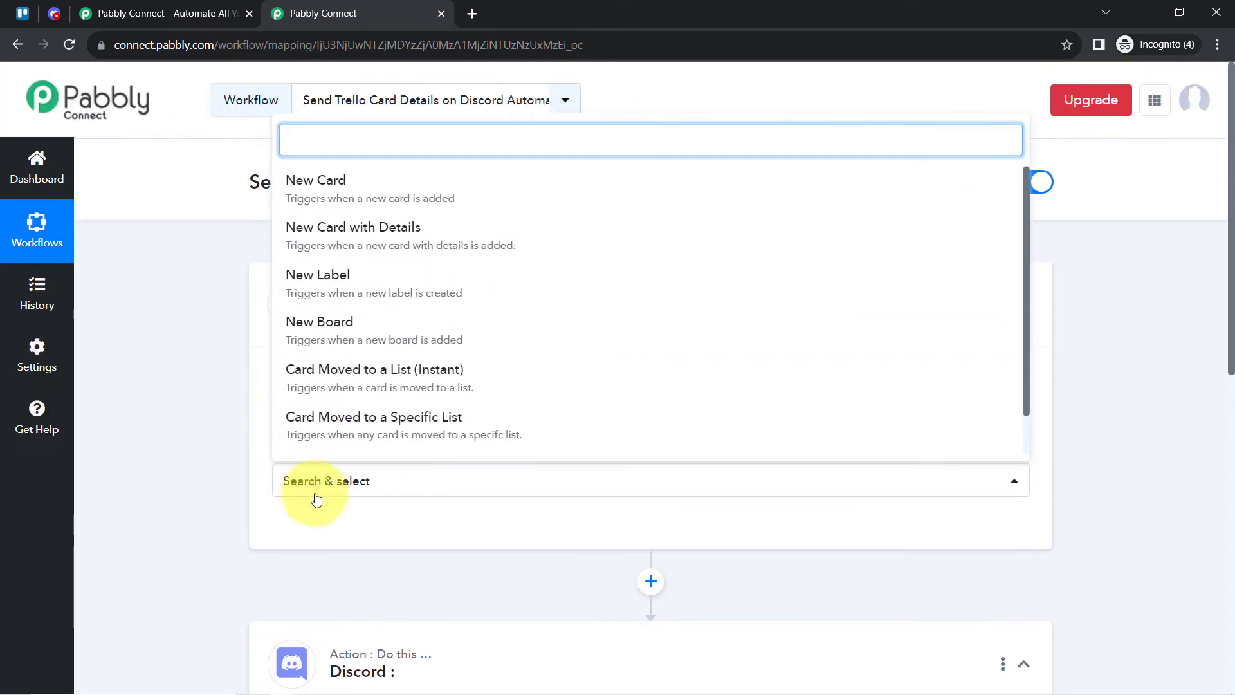
click(321, 203)
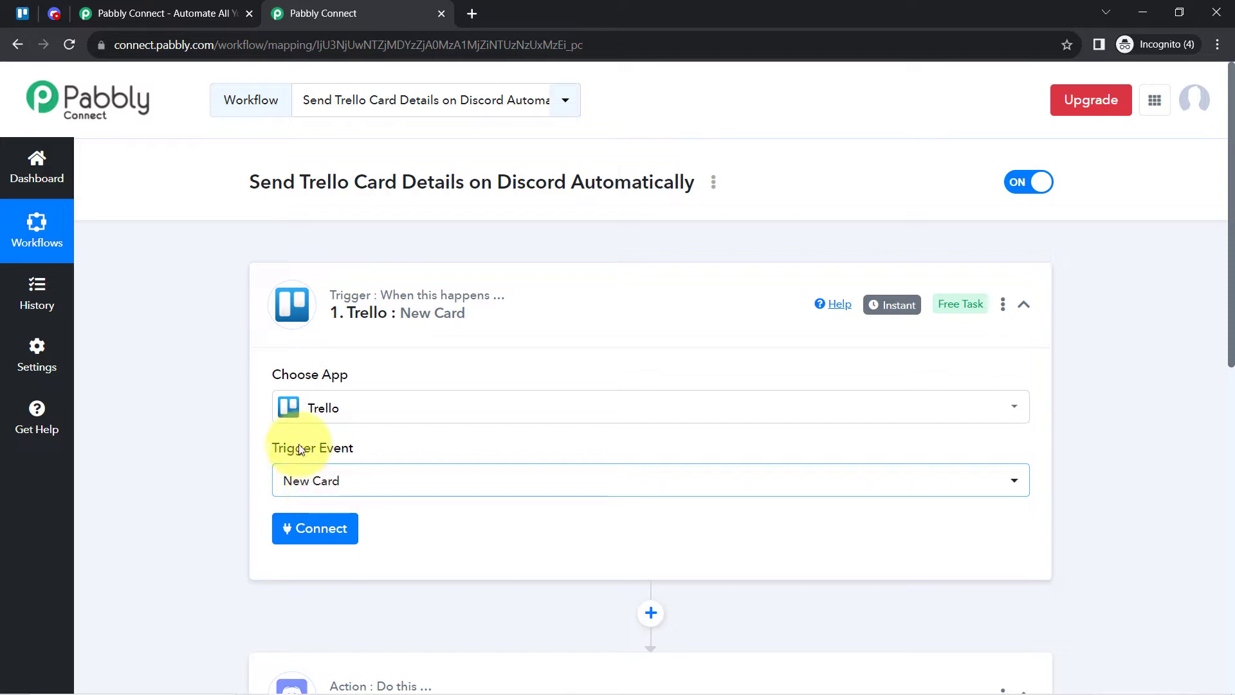
Start adding a new Trello connection for the trigger and open its linked API key page in a separate tab.
click(339, 529)
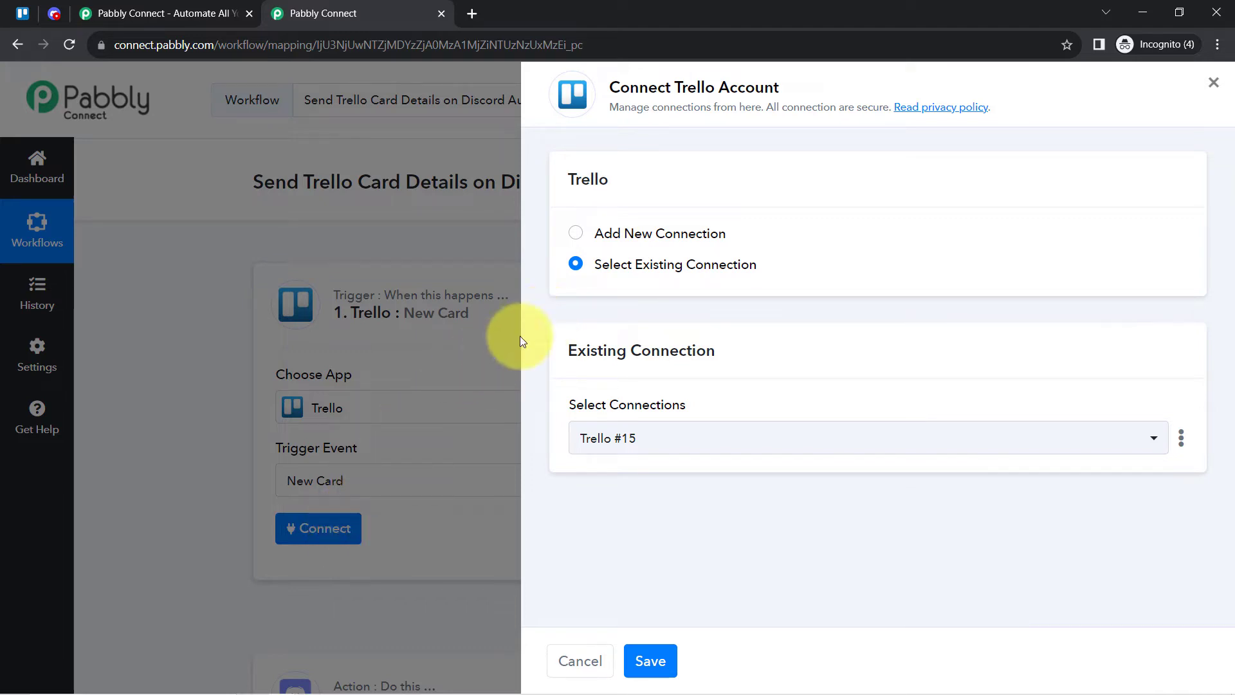
click(704, 234)
scroll(707, 277, down, 3)
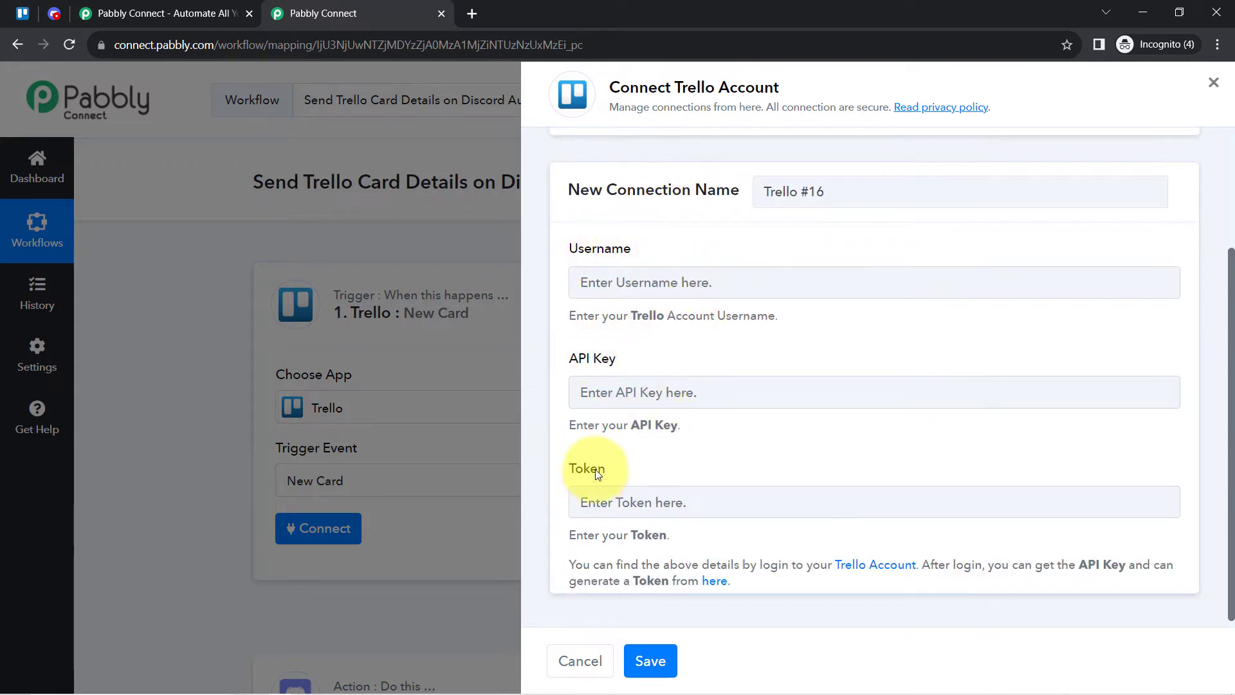
right_click(715, 586)
click(744, 455)
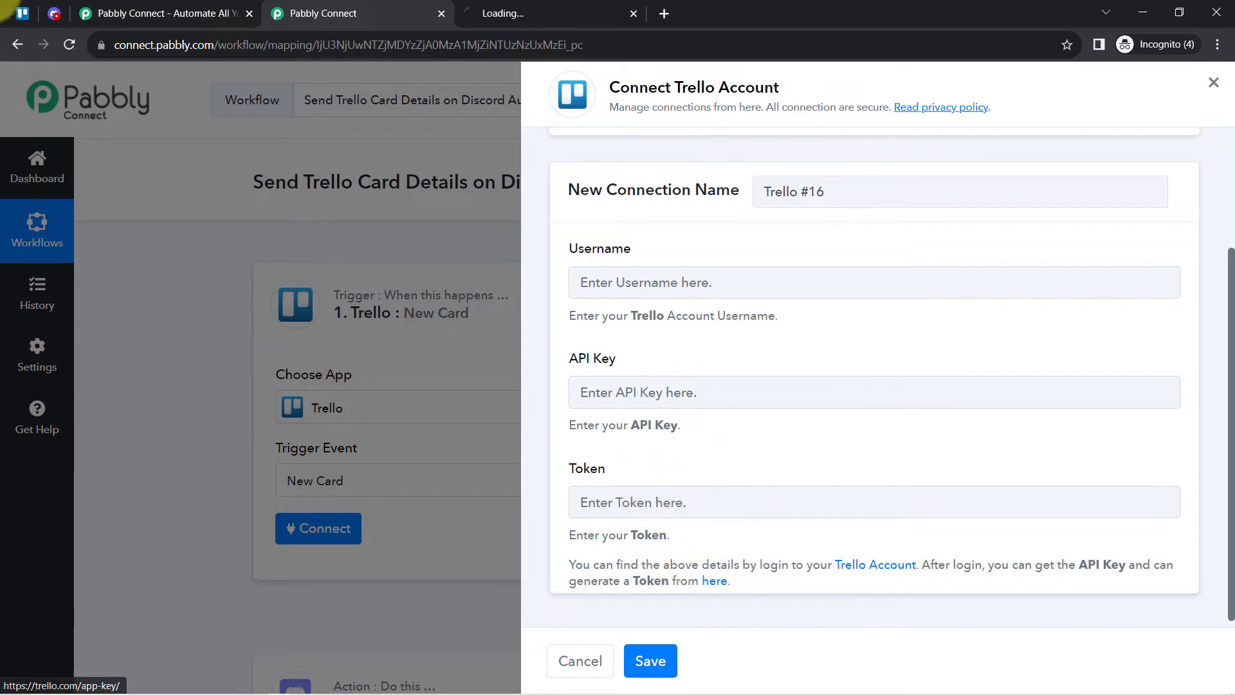
Copy the personal key from Trello's Developer API Keys page and paste it into the new connection's API Key field.
click(22, 13)
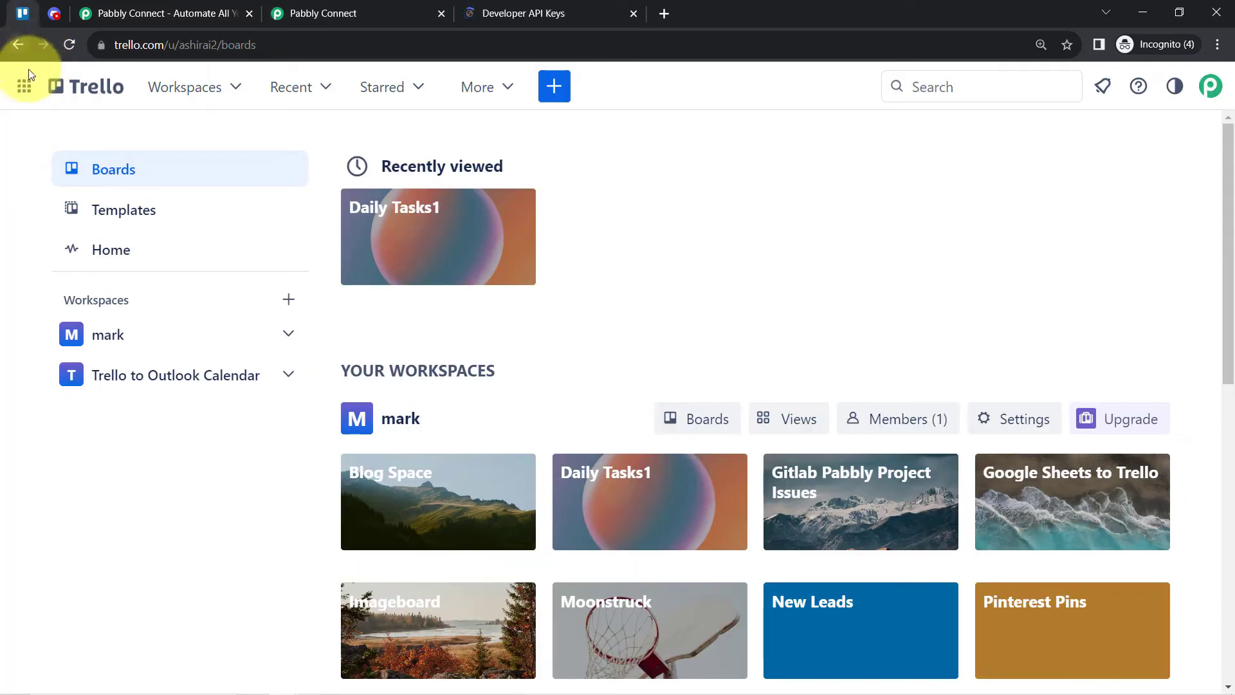
click(521, 7)
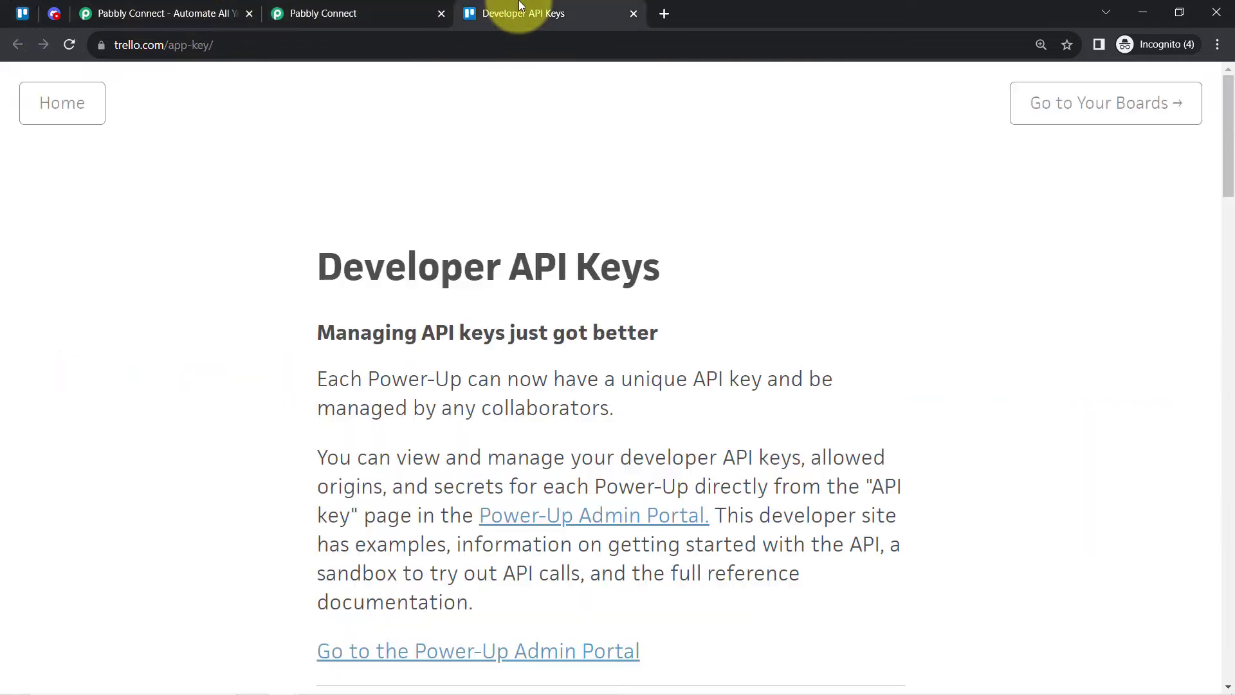
scroll(608, 347, down, 5)
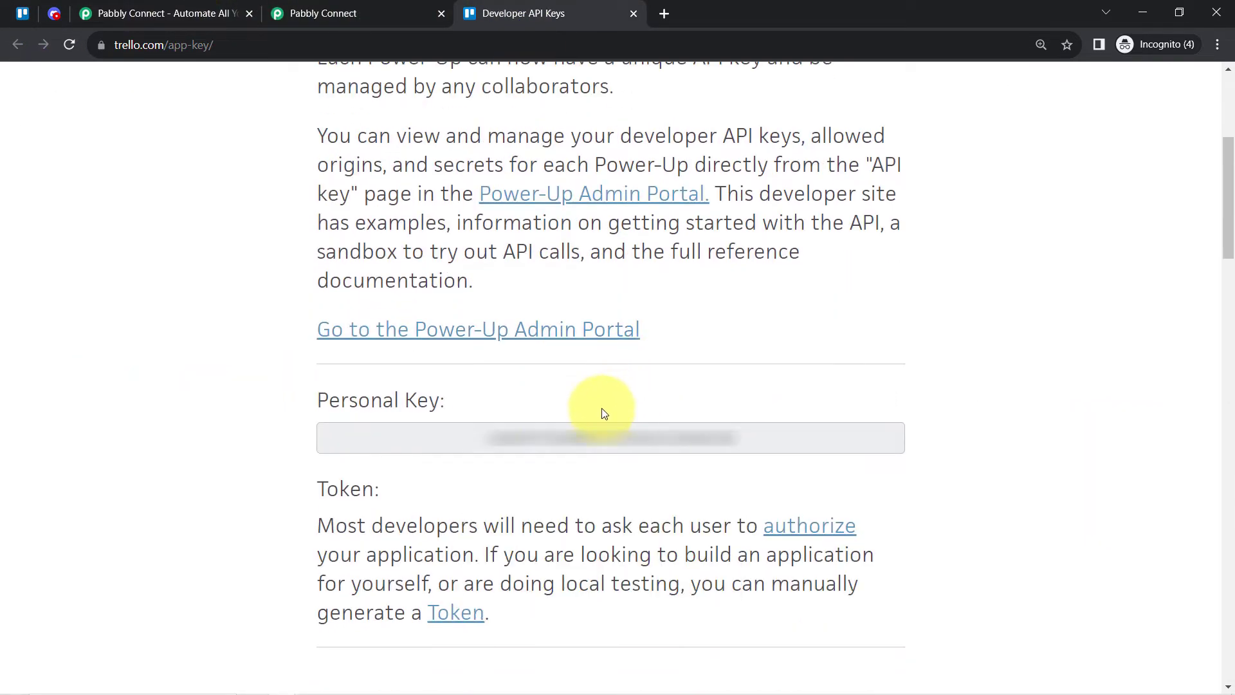
click(548, 437)
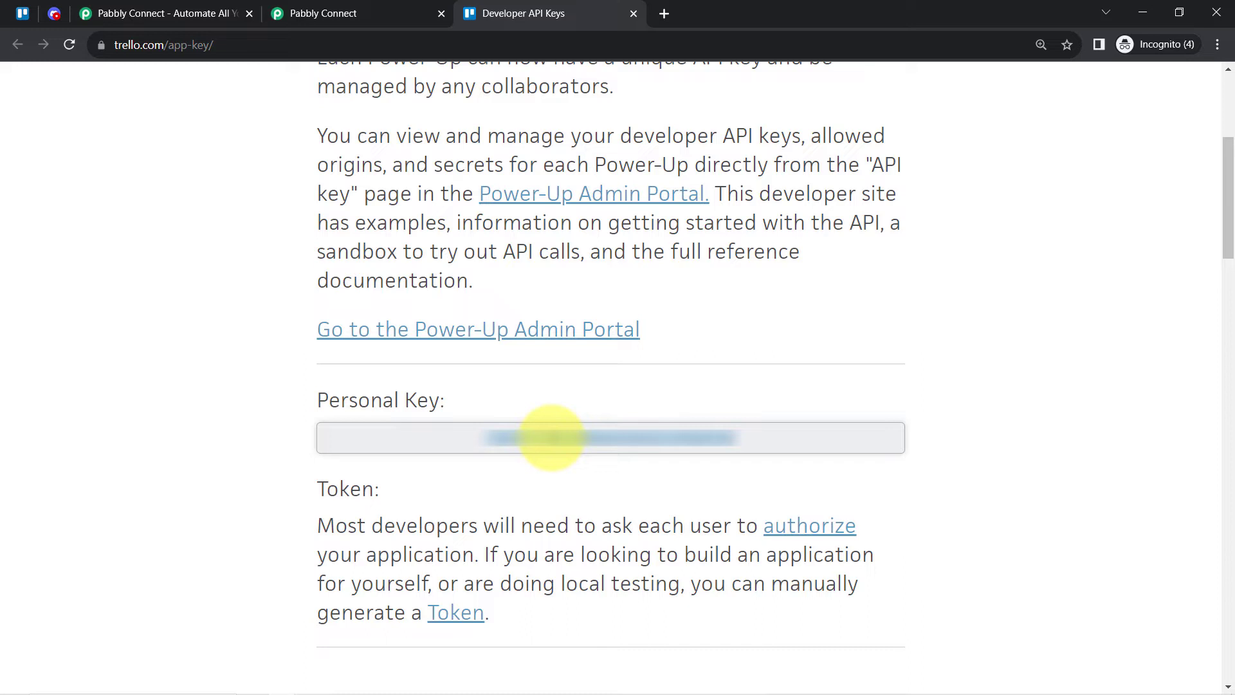
click(325, 12)
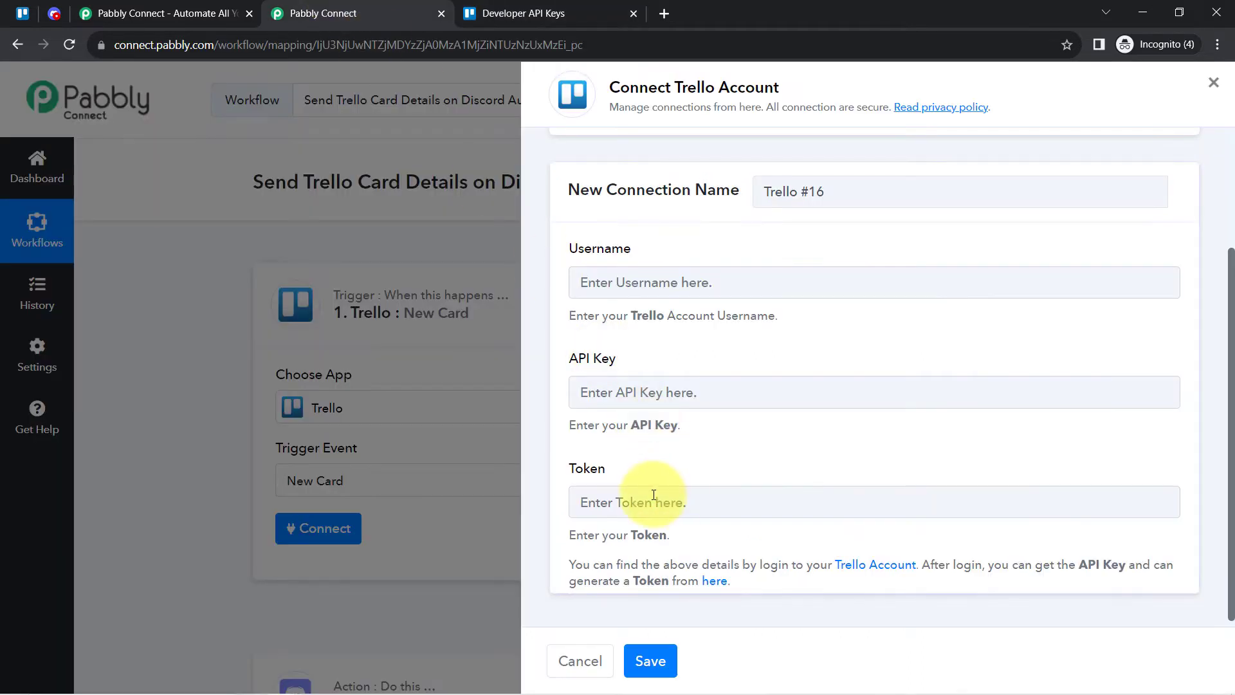
click(601, 389)
key(ctrl+v)
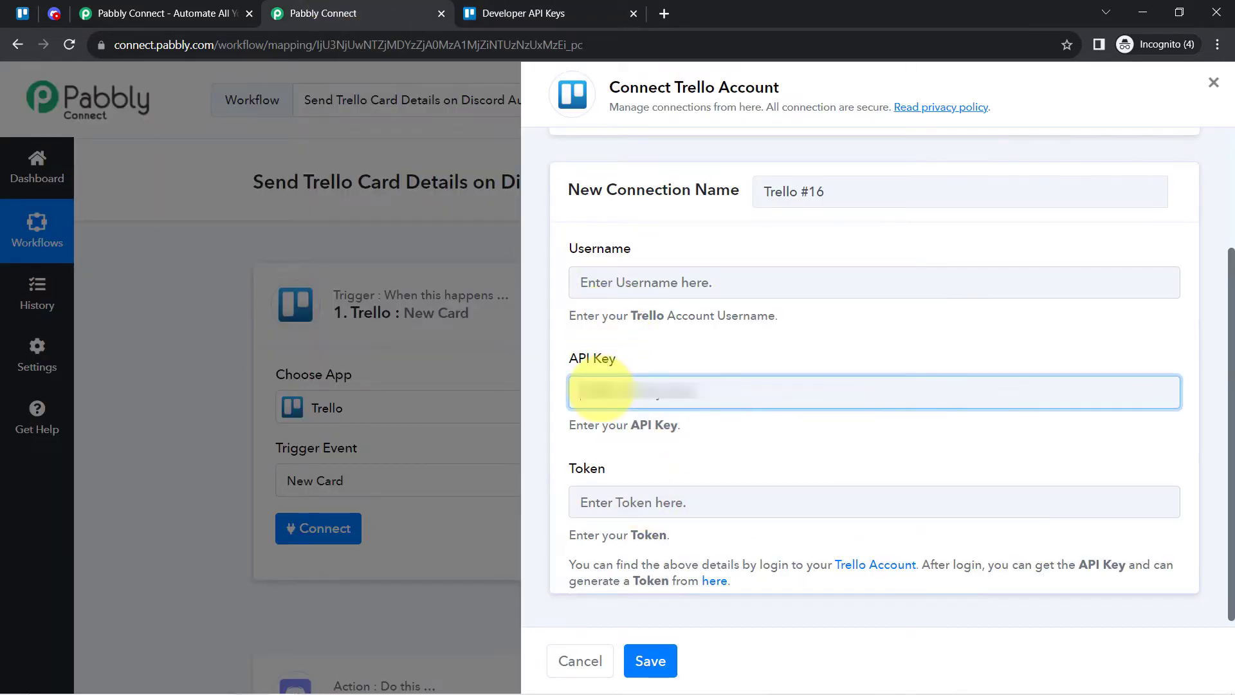
Generate a Trello token from the Developer API Keys page by allowing Server Token access to the account.
click(521, 12)
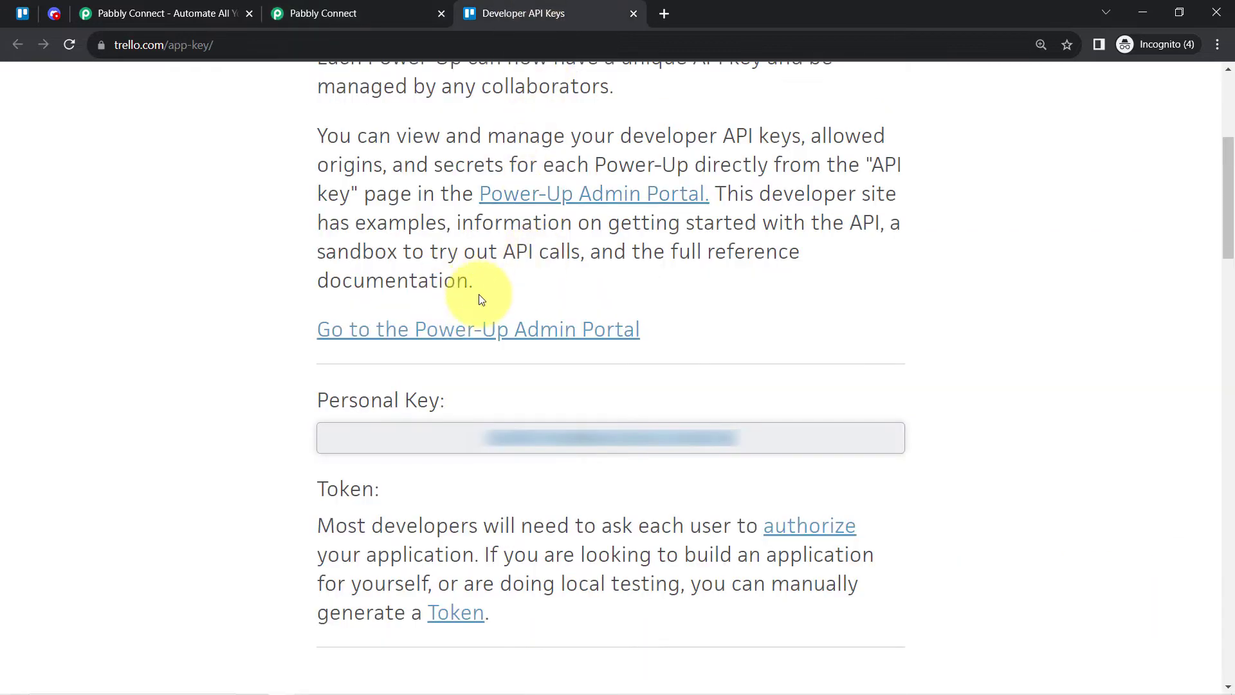
scroll(508, 321, down, 3)
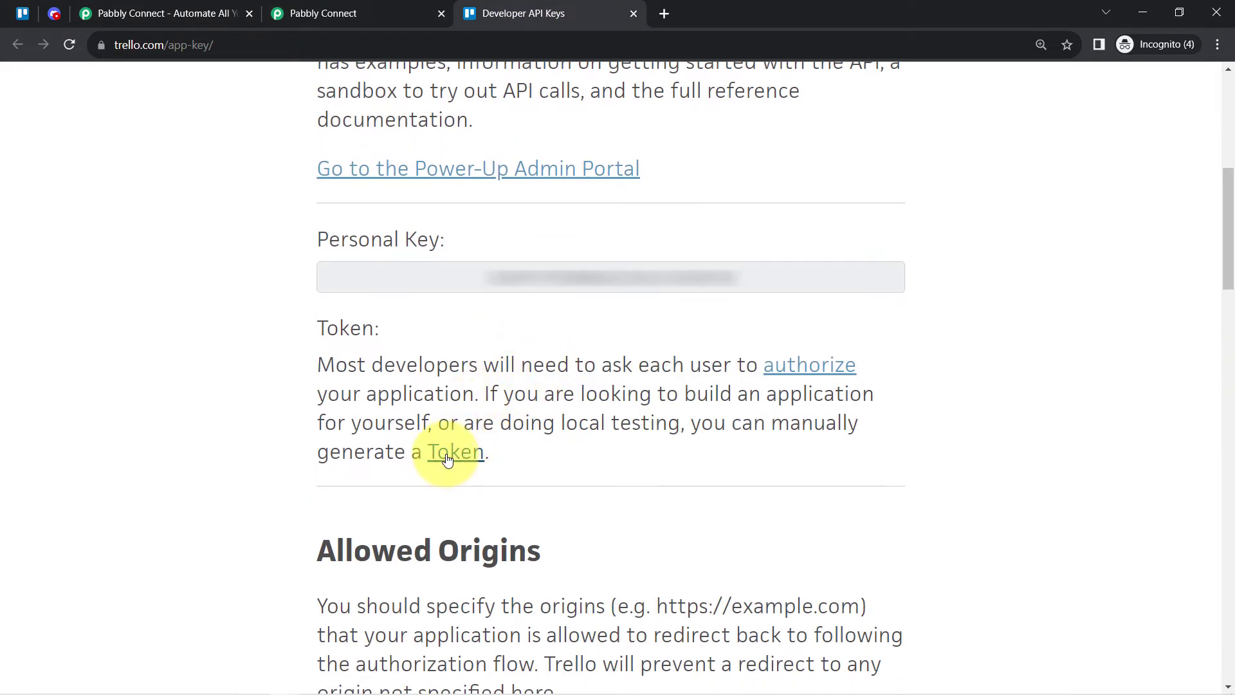
click(448, 459)
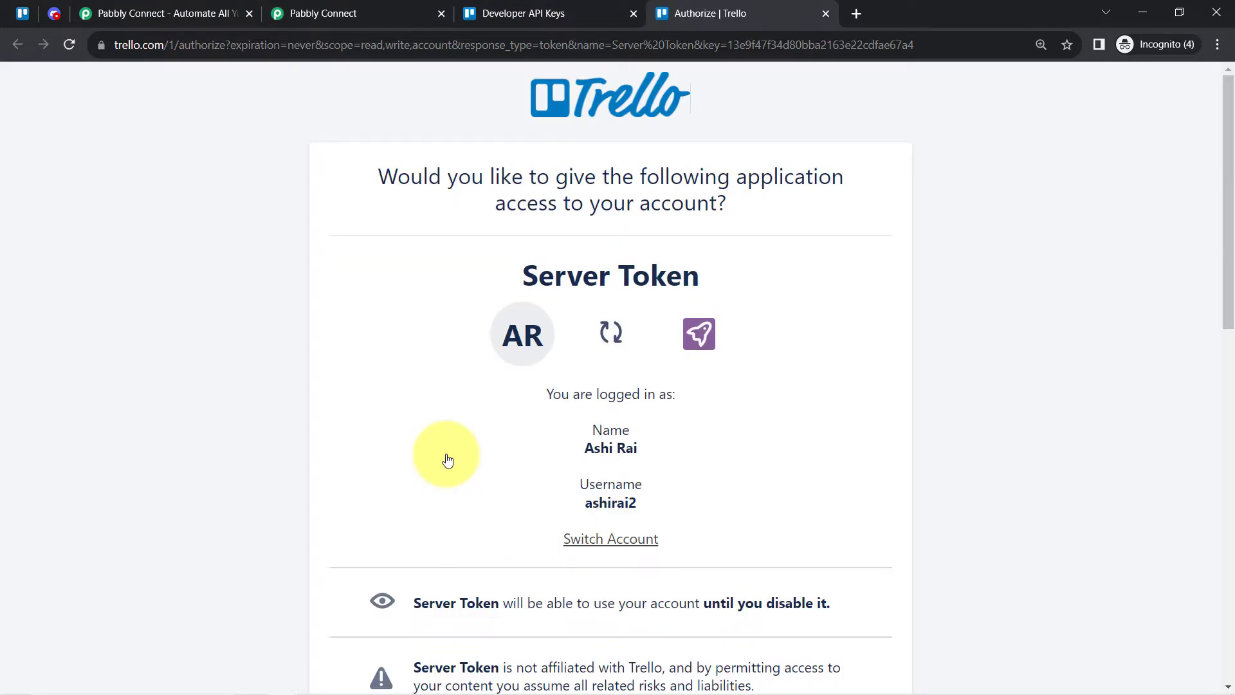
scroll(765, 418, down, 10)
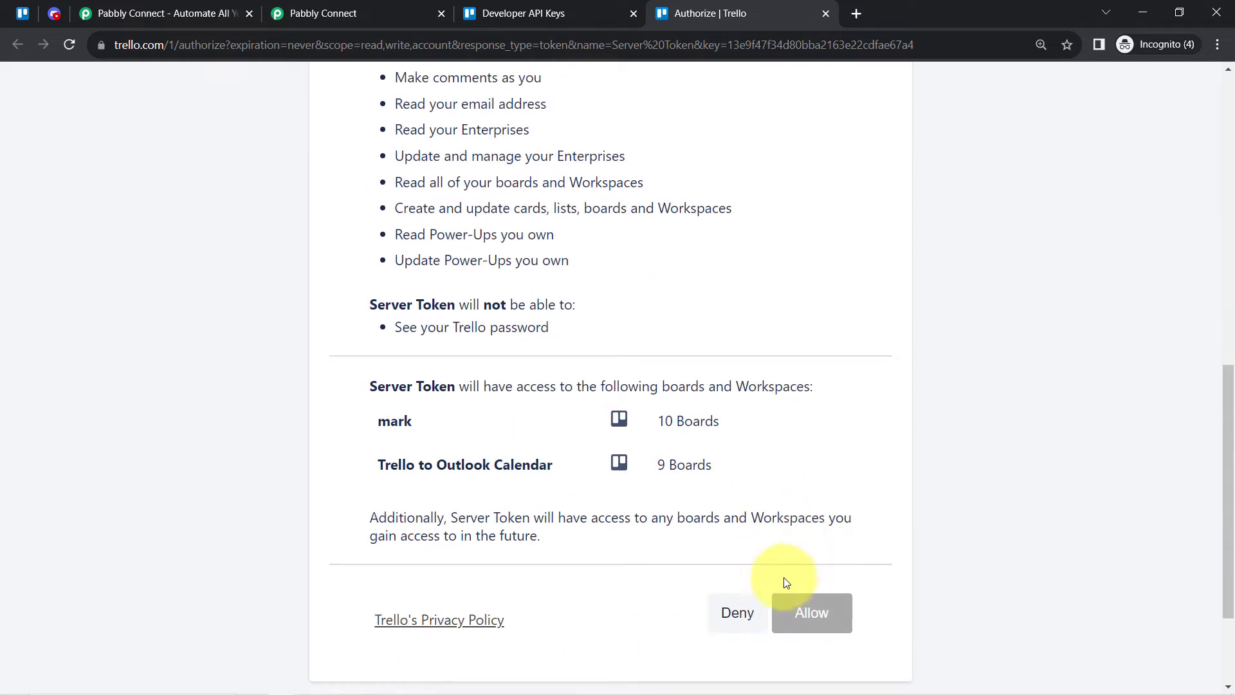
click(811, 612)
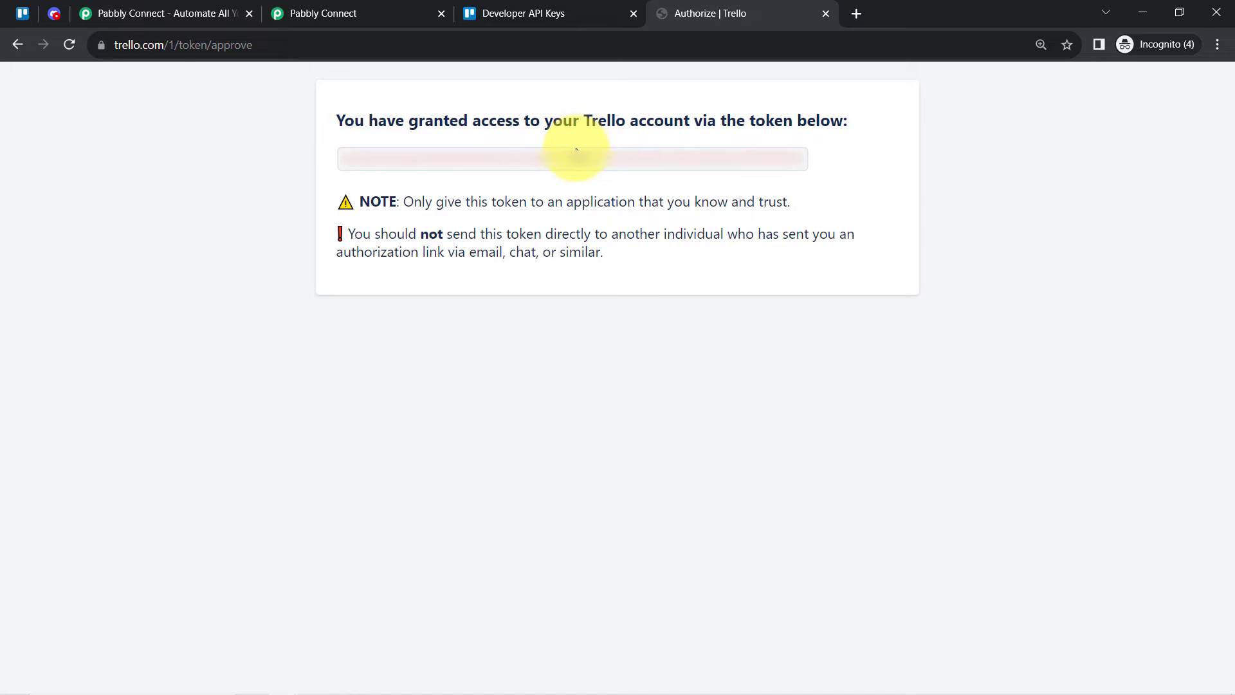
Copy the generated Trello token and paste it into the Token field of the new connection in Pabbly Connect.
double_click(576, 150)
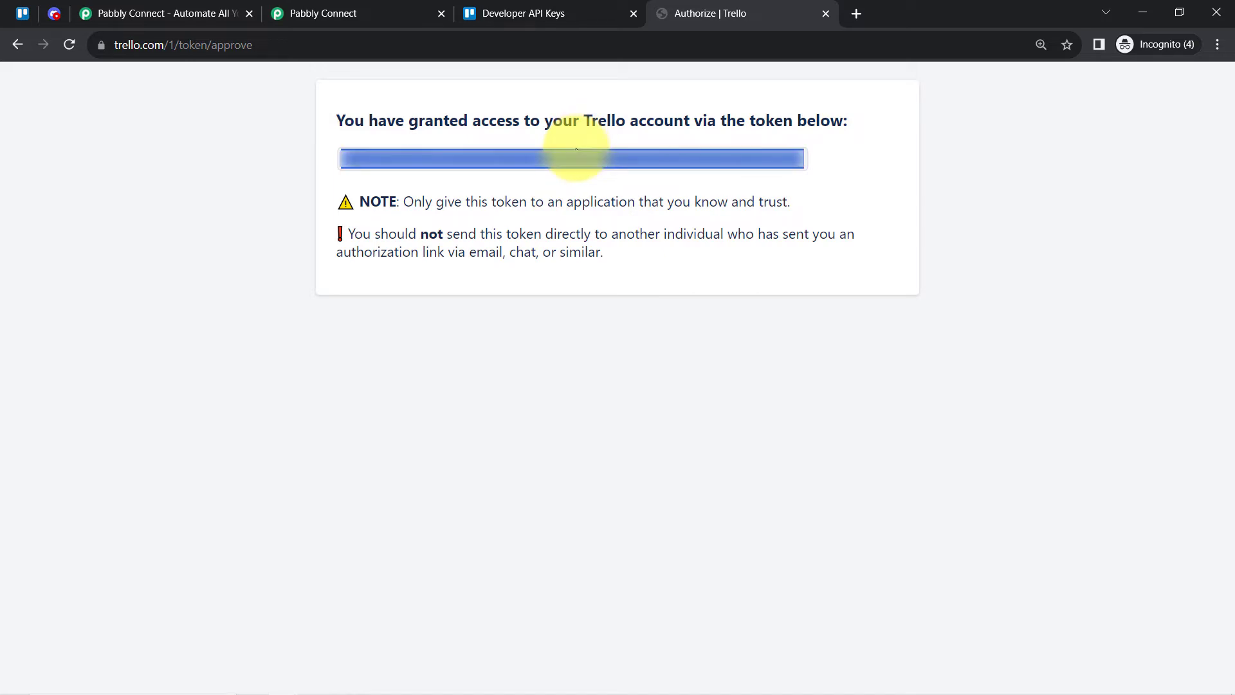
click(309, 13)
click(602, 502)
key(ctrl+v)
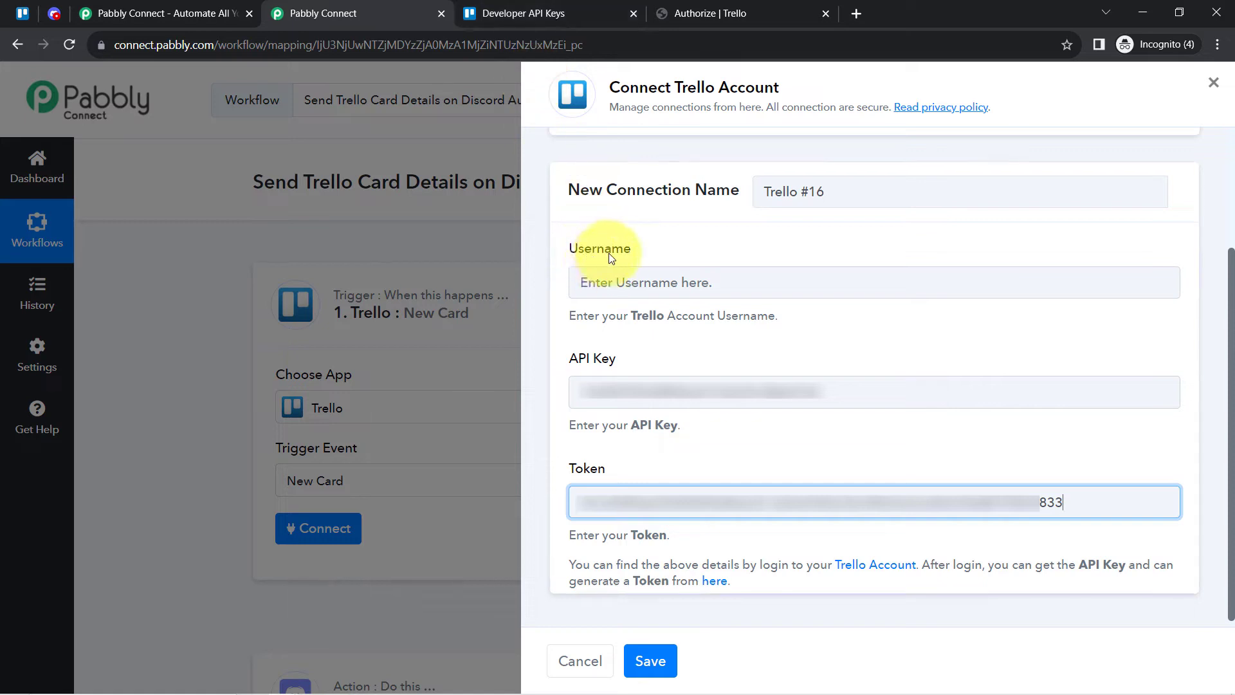
Fill in the Trello account username and save the new connection.
click(603, 289)
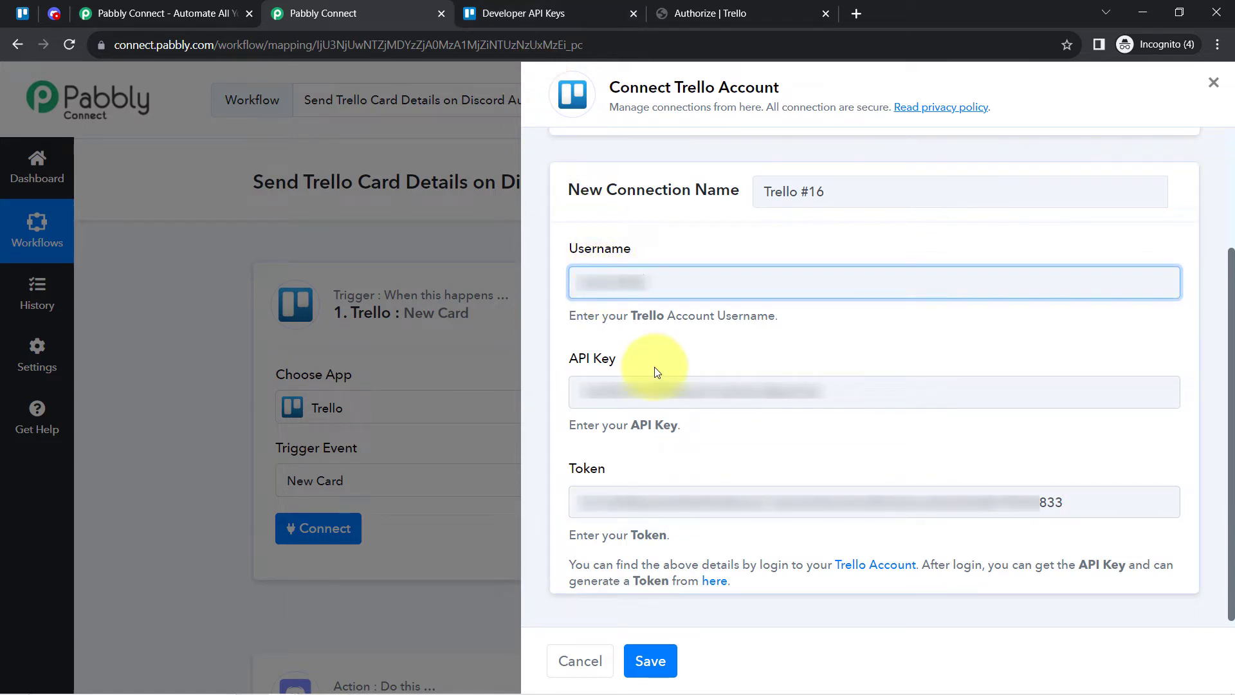
text(@)
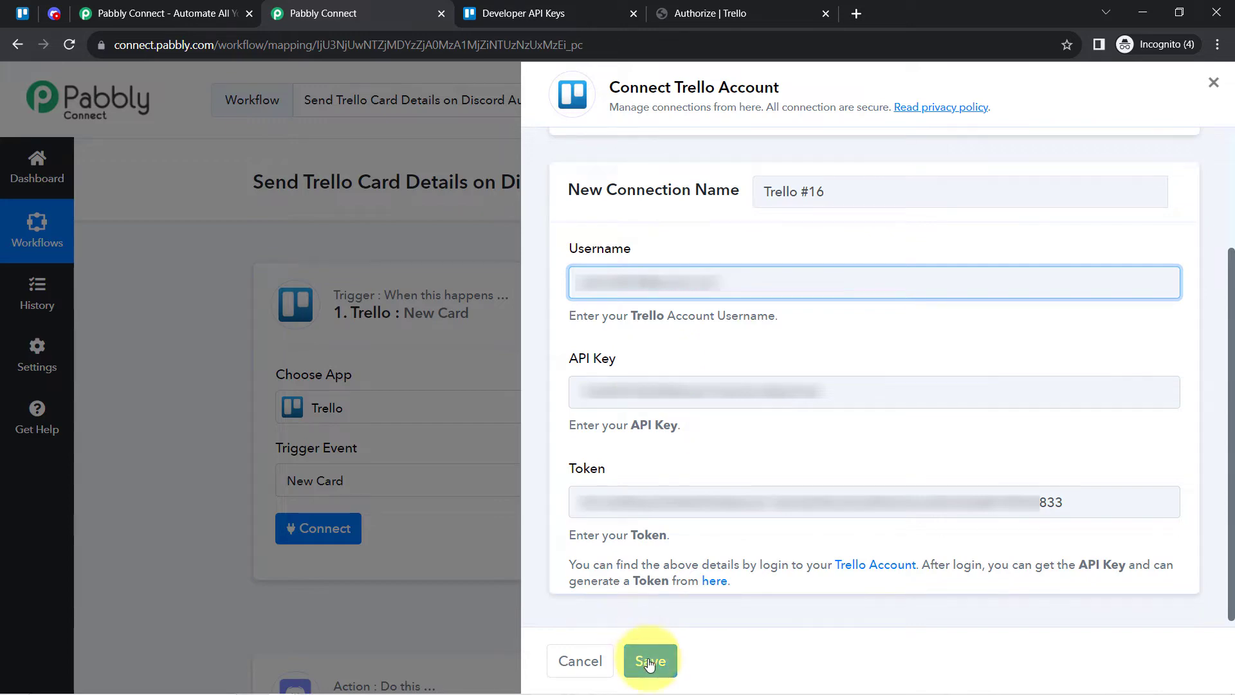
click(650, 663)
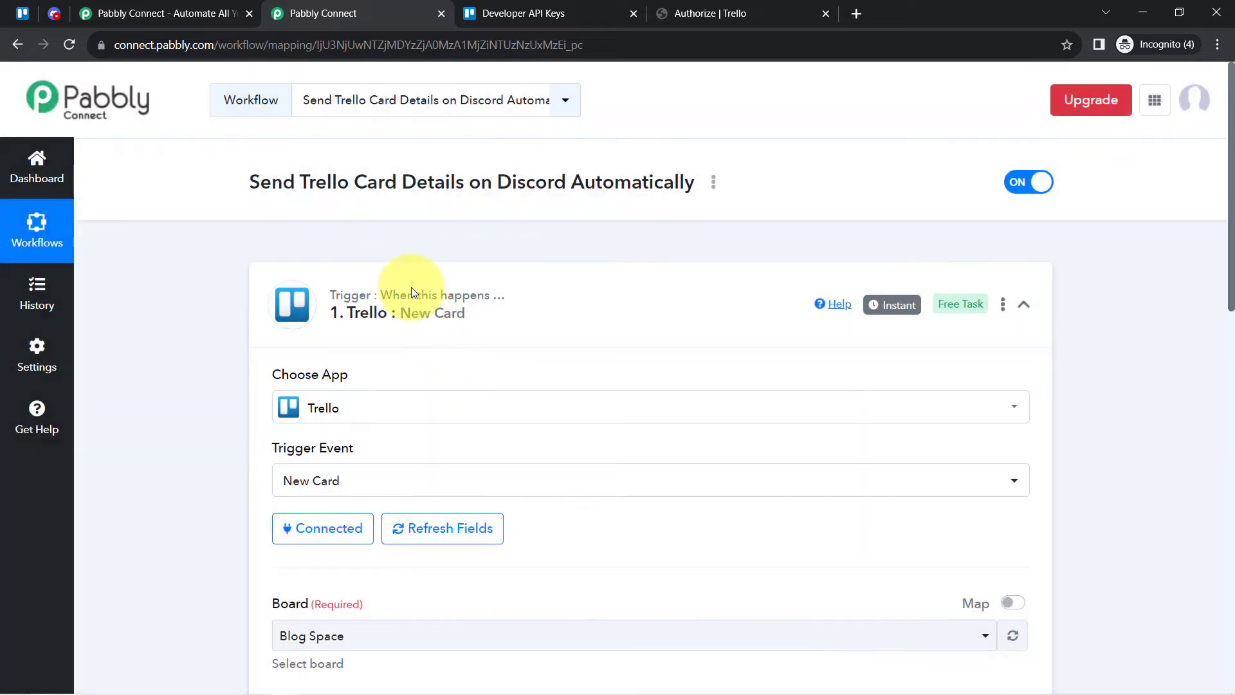
Compare the boards in the Trello account with the options offered for the trigger's Board field.
scroll(357, 386, down, 5)
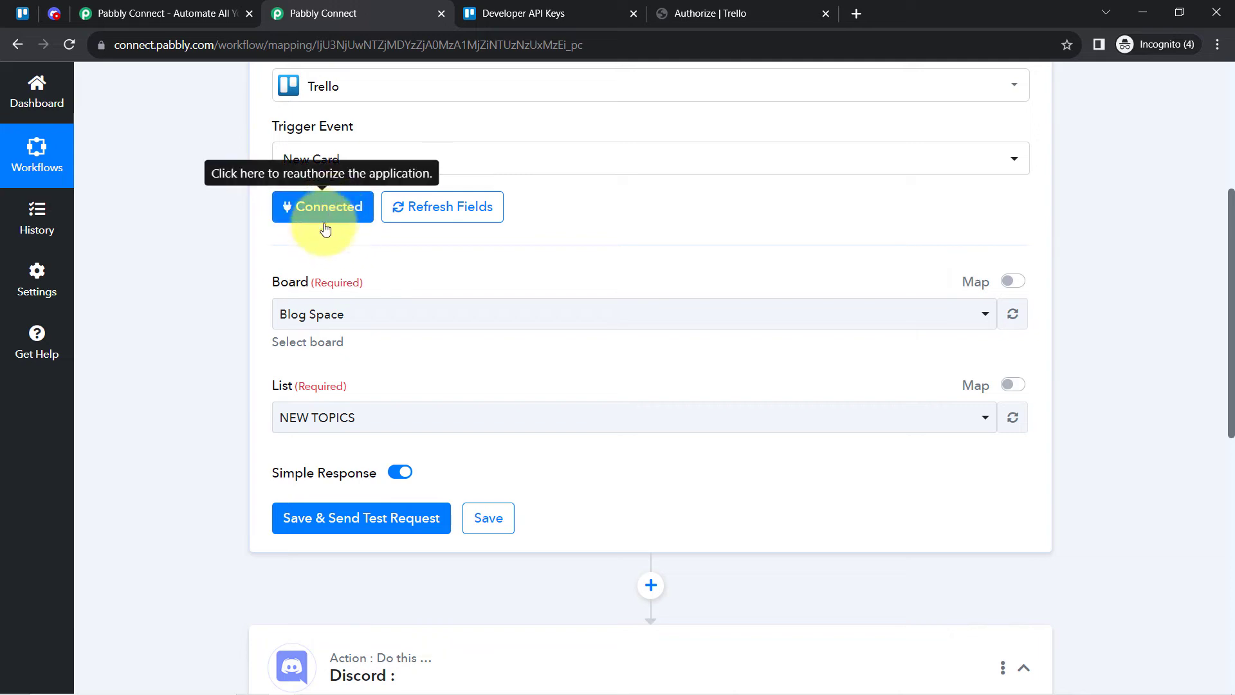
drag(274, 290, 306, 290)
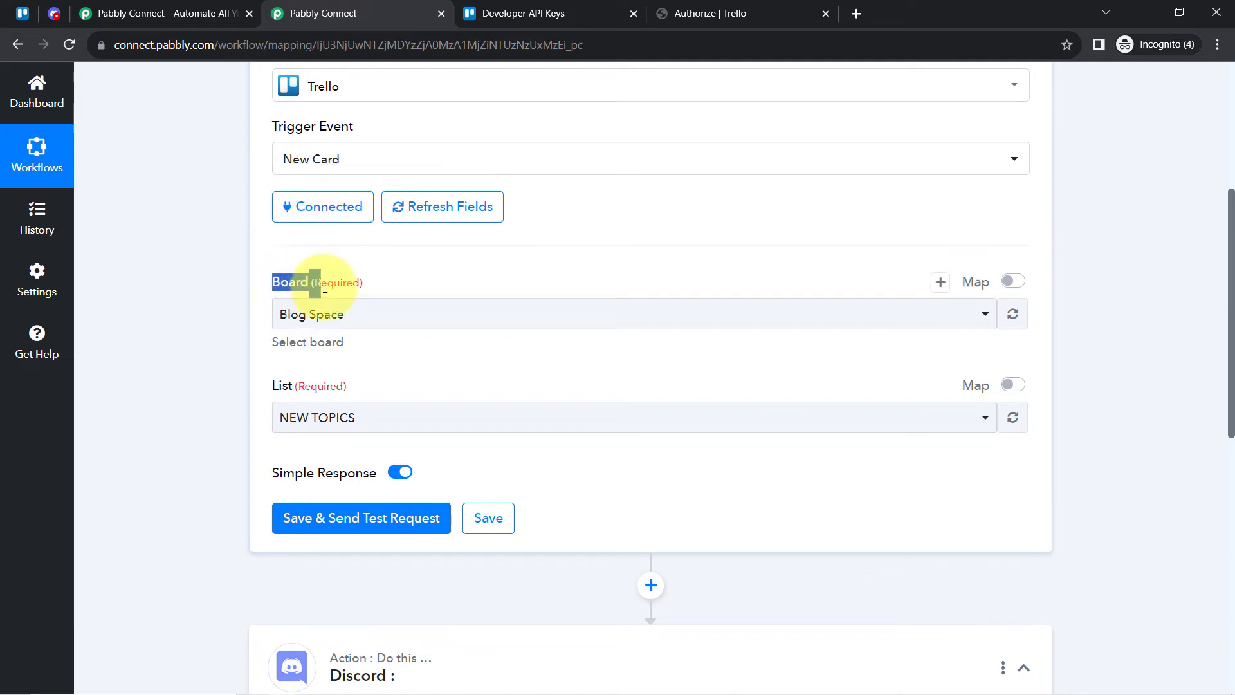
click(22, 12)
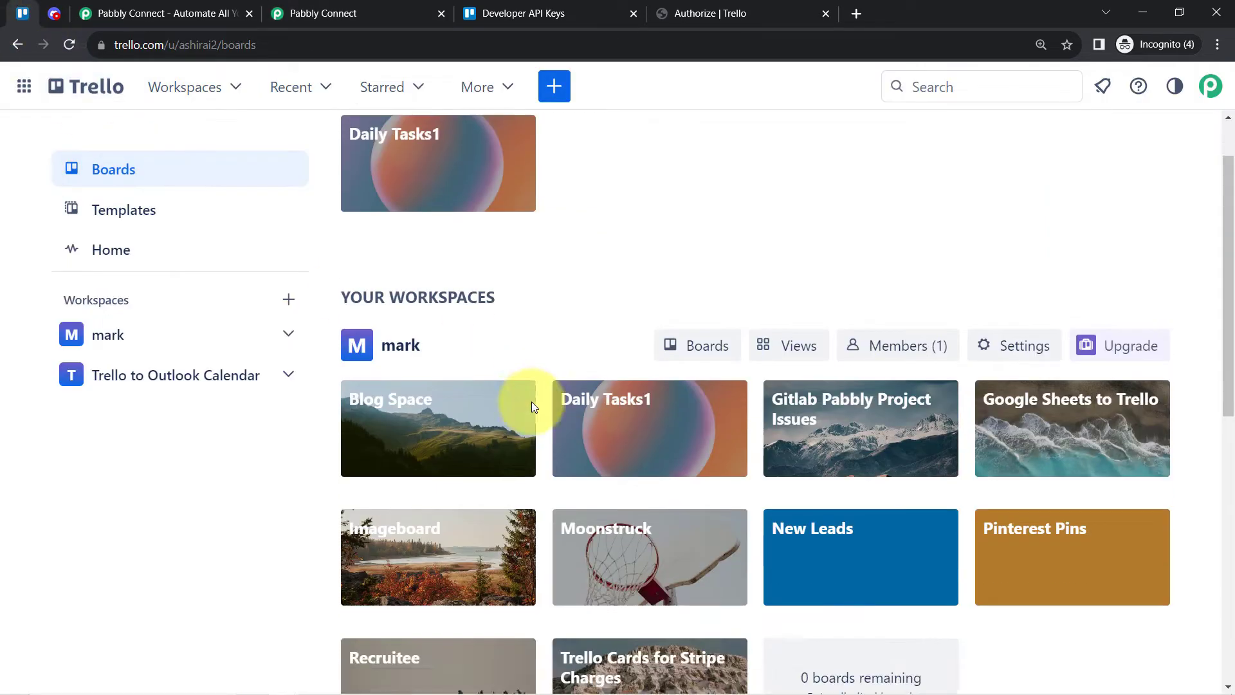
scroll(531, 411, down, 1)
scroll(531, 419, up, 3)
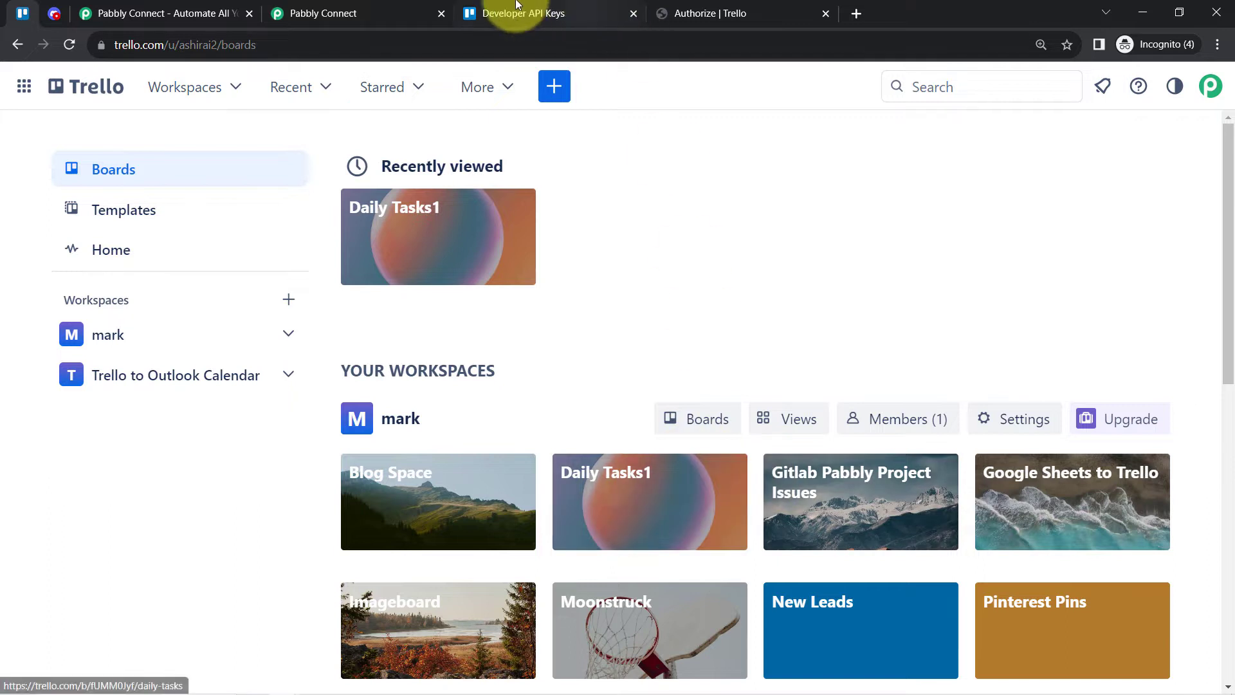
click(316, 13)
click(310, 322)
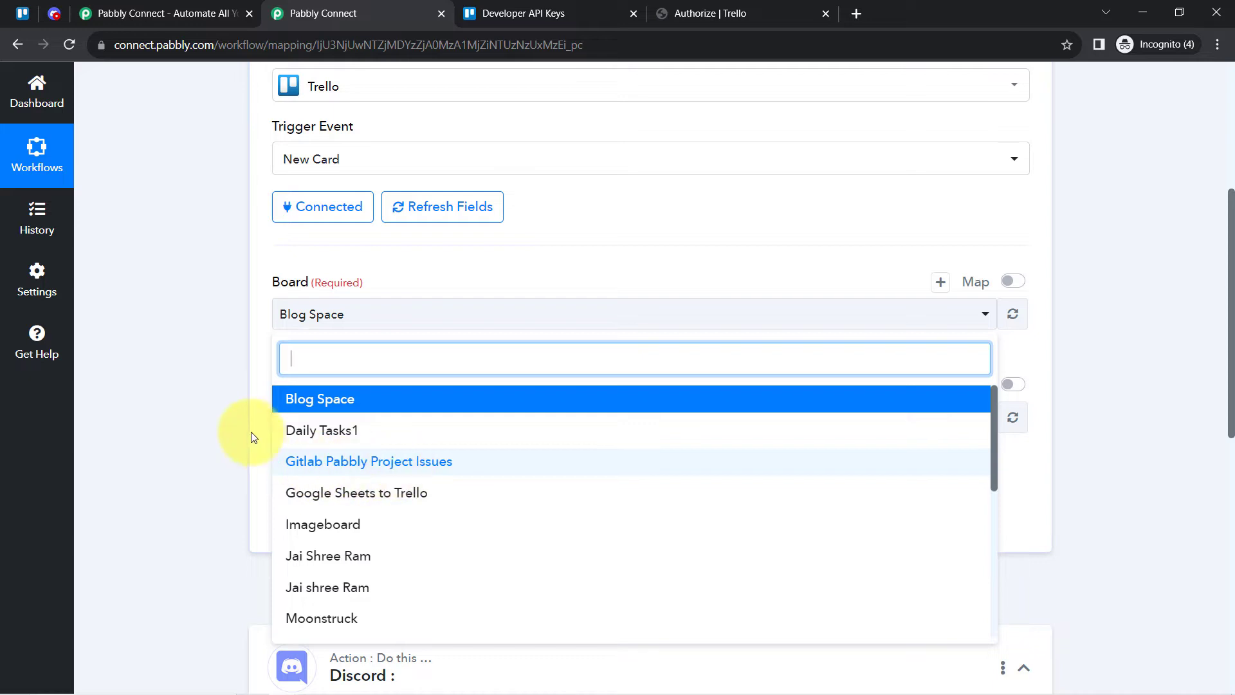
click(218, 386)
Open the Daily Tasks1 board in Trello and set the Pabbly Connect trigger's Board to Daily Tasks1.
click(24, 12)
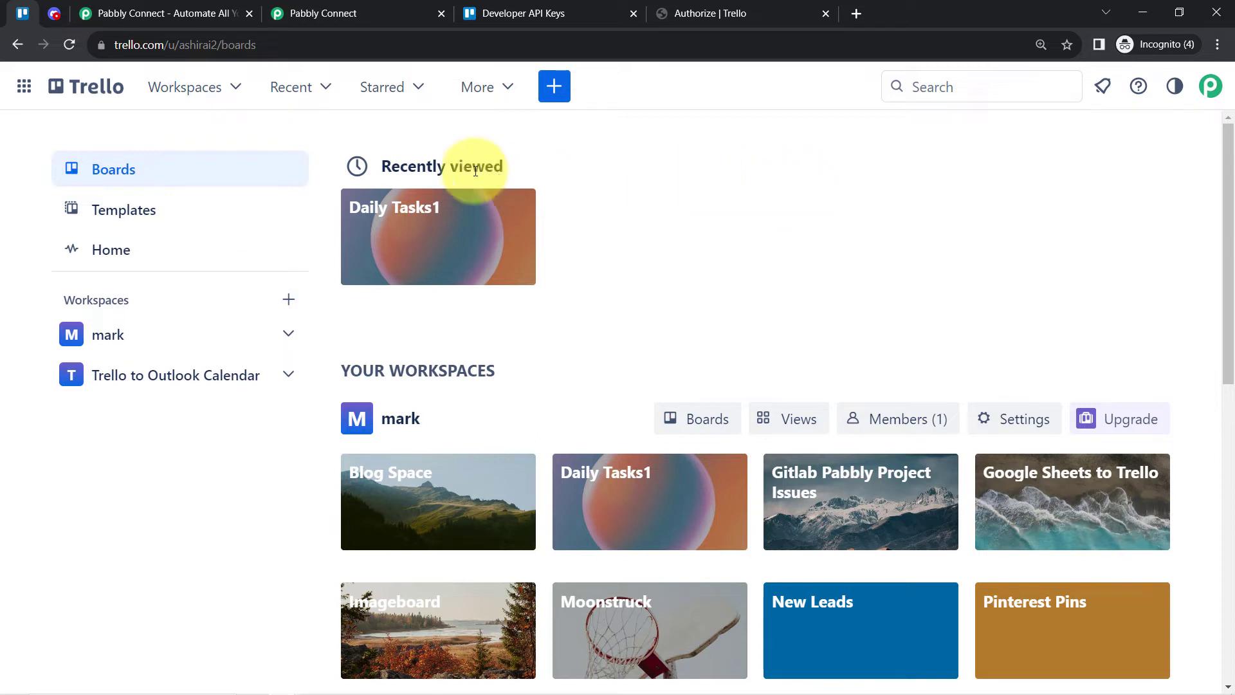
click(389, 226)
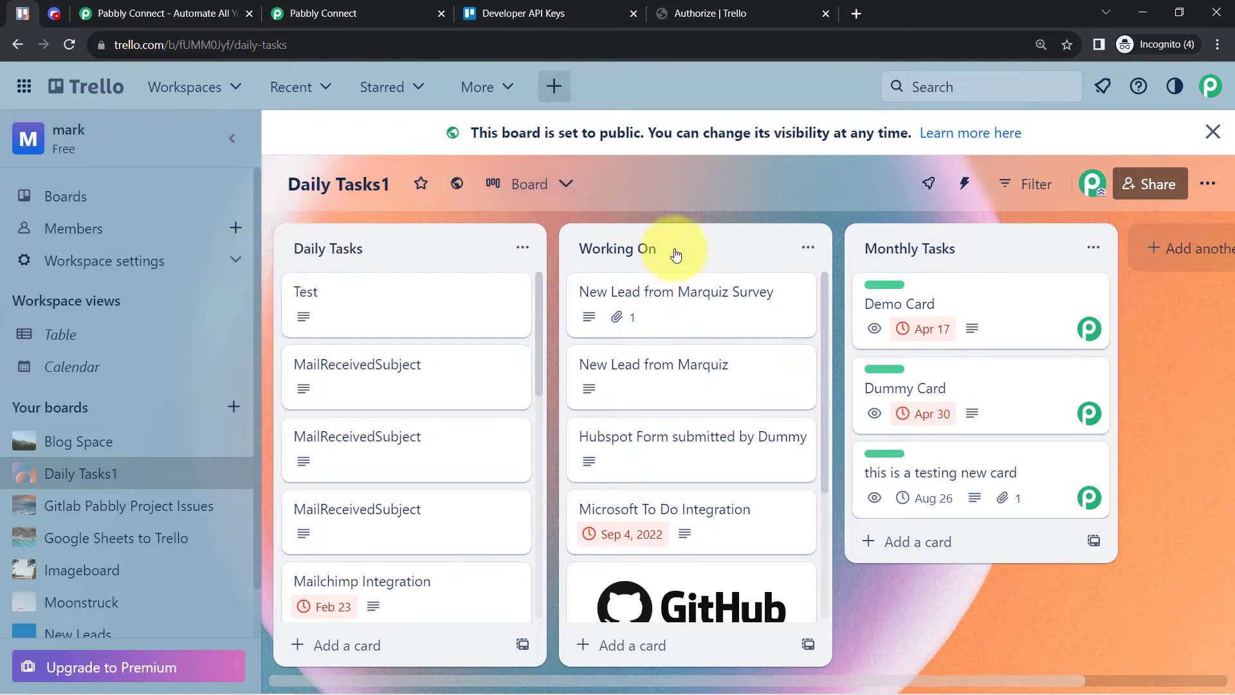
click(380, 12)
click(294, 321)
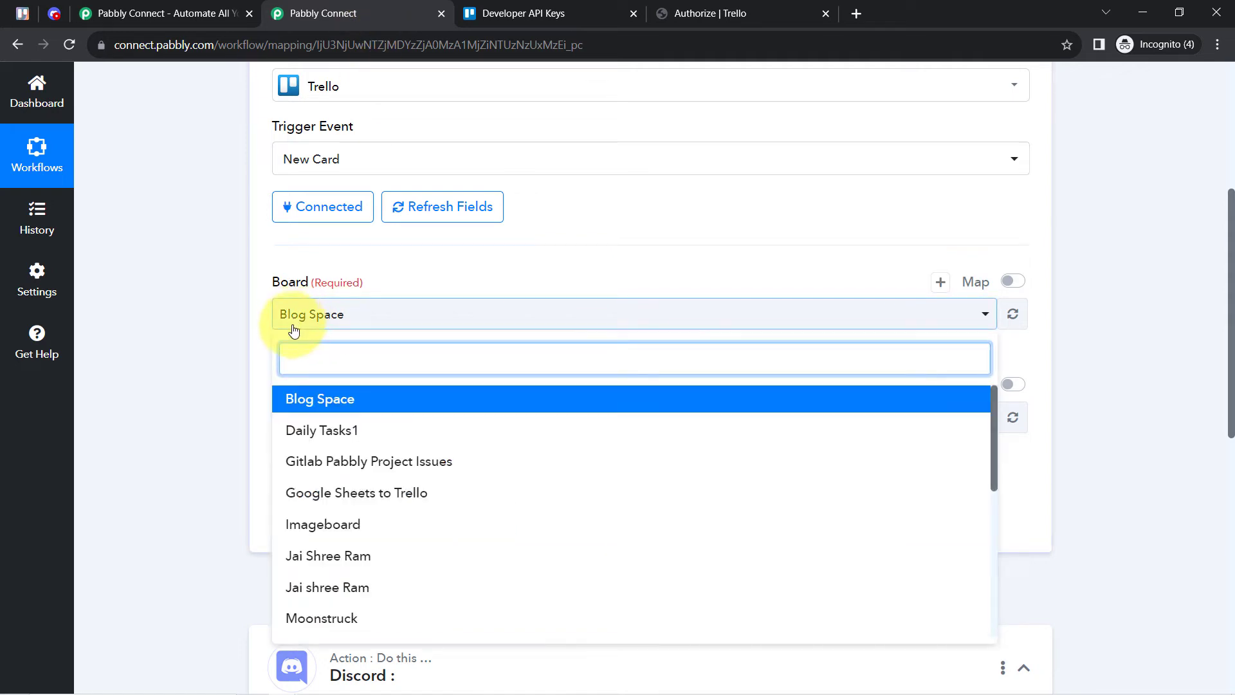
click(295, 430)
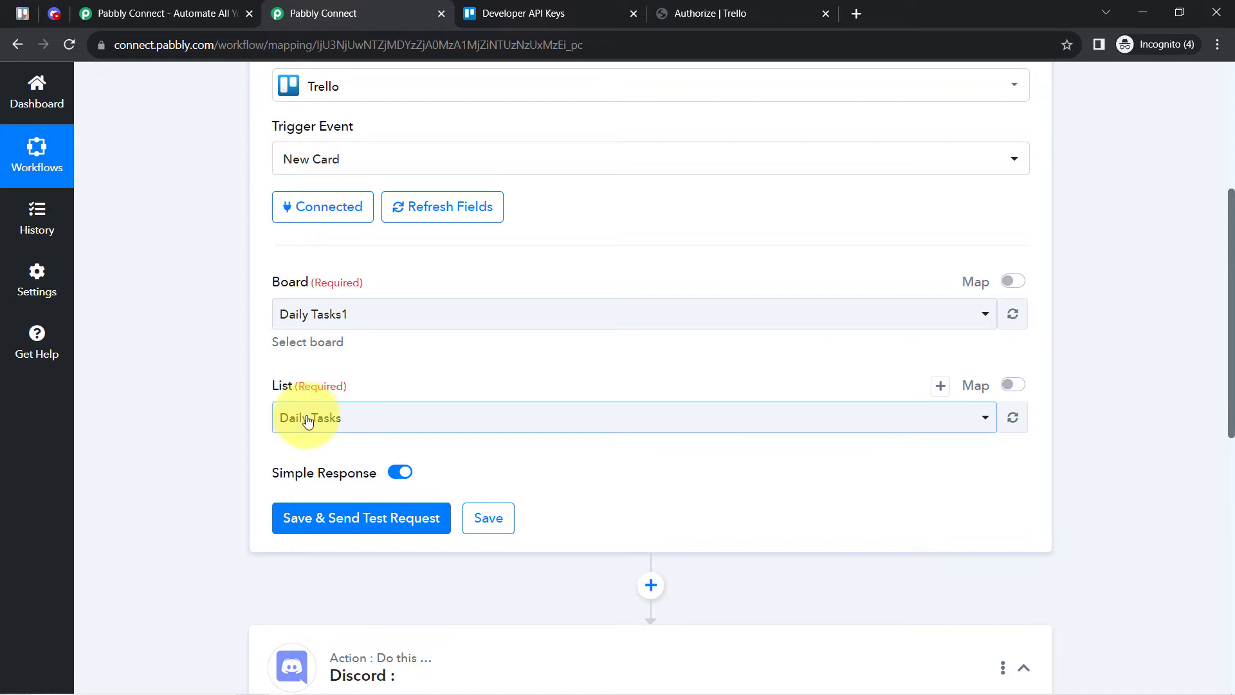
Set the trigger's List to Working On after checking the Trello board's lists, and save the trigger with a test request.
click(307, 420)
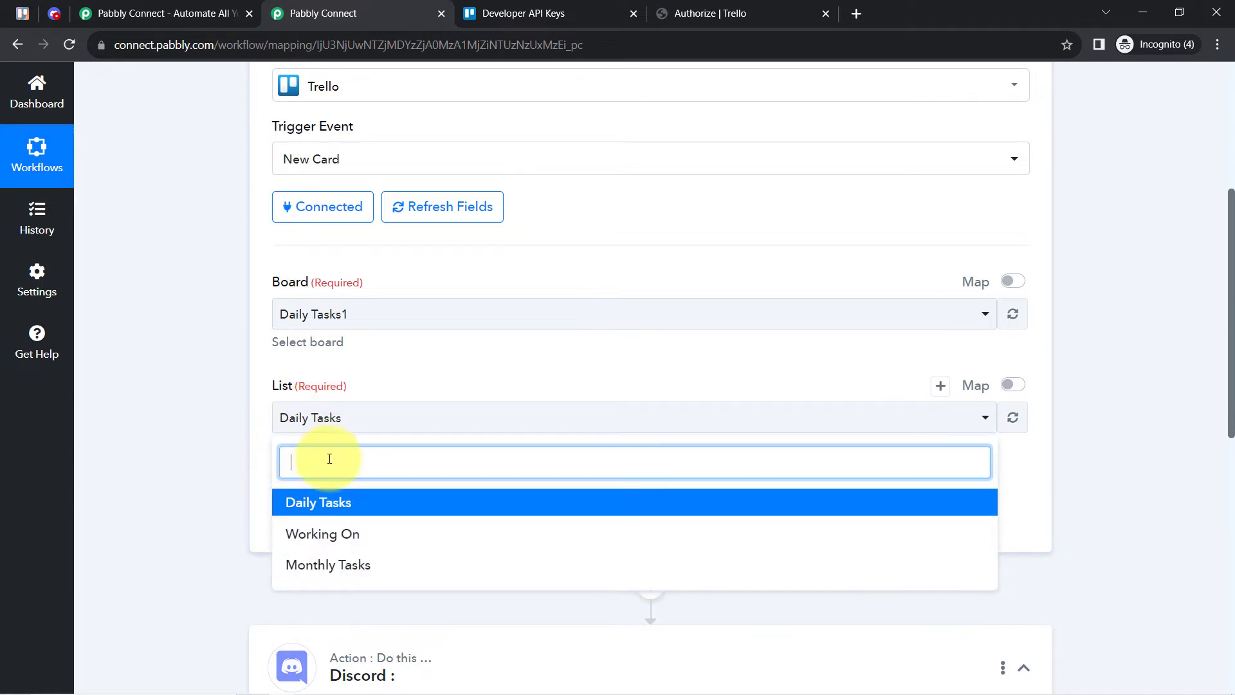
click(219, 452)
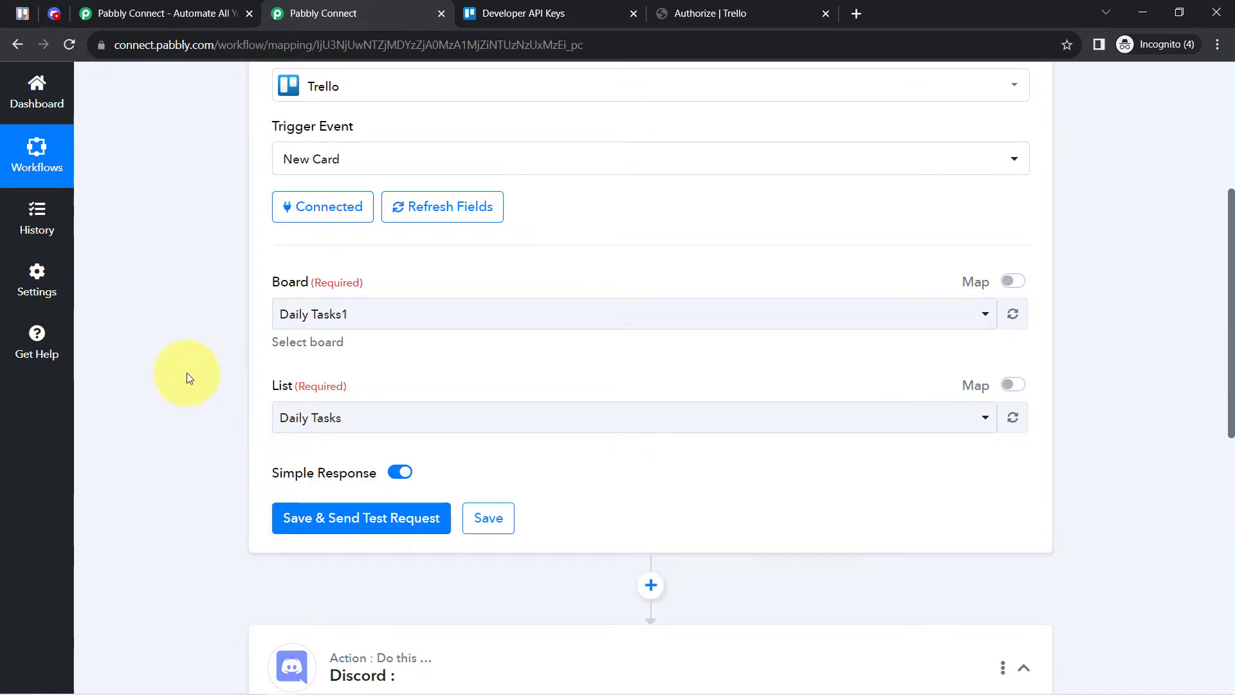
scroll(184, 330, down, 3)
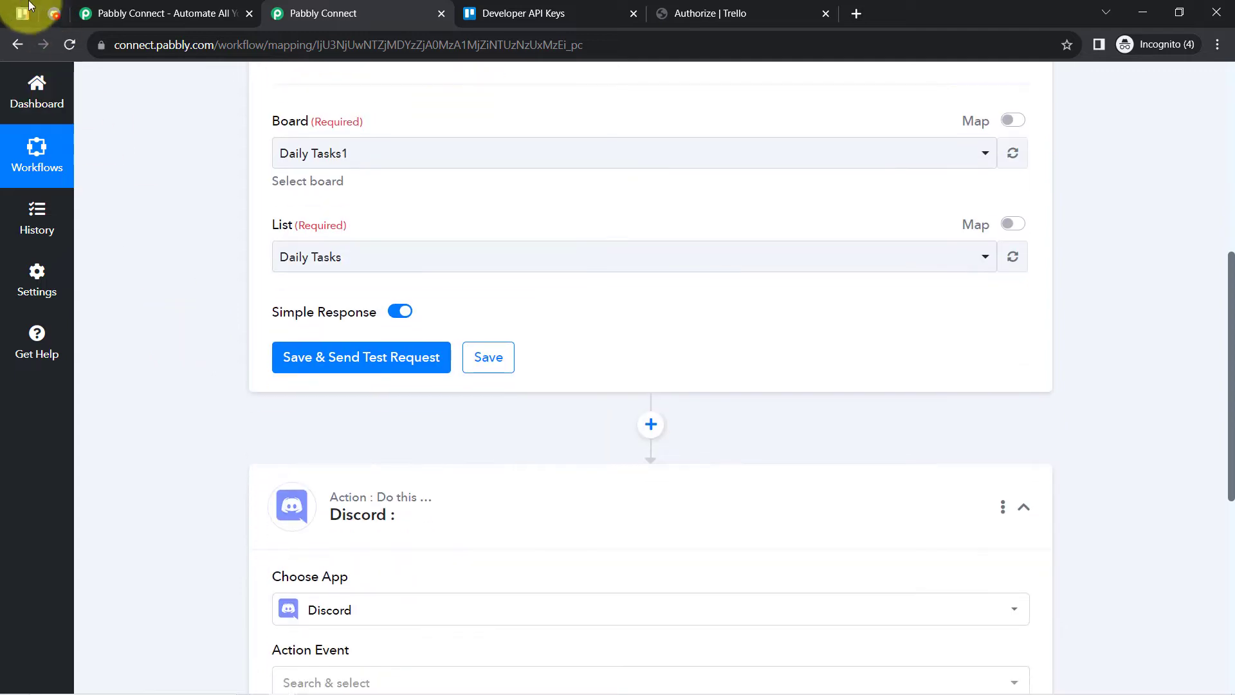
click(15, 9)
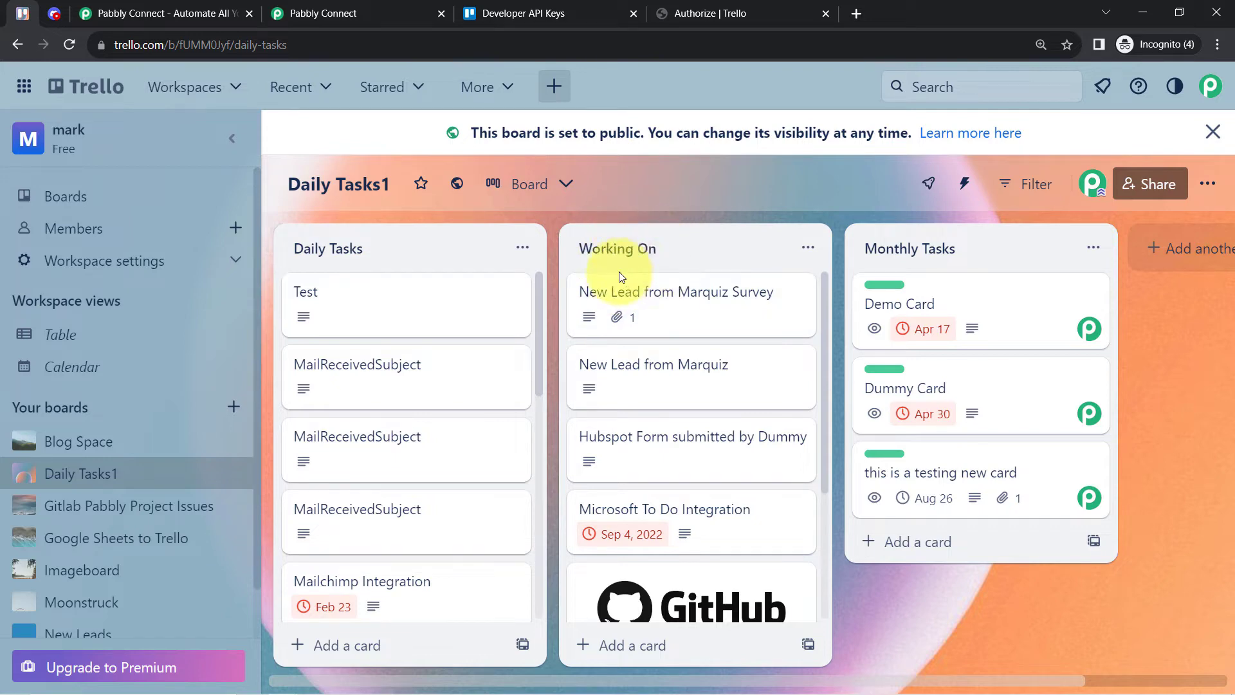
click(302, 13)
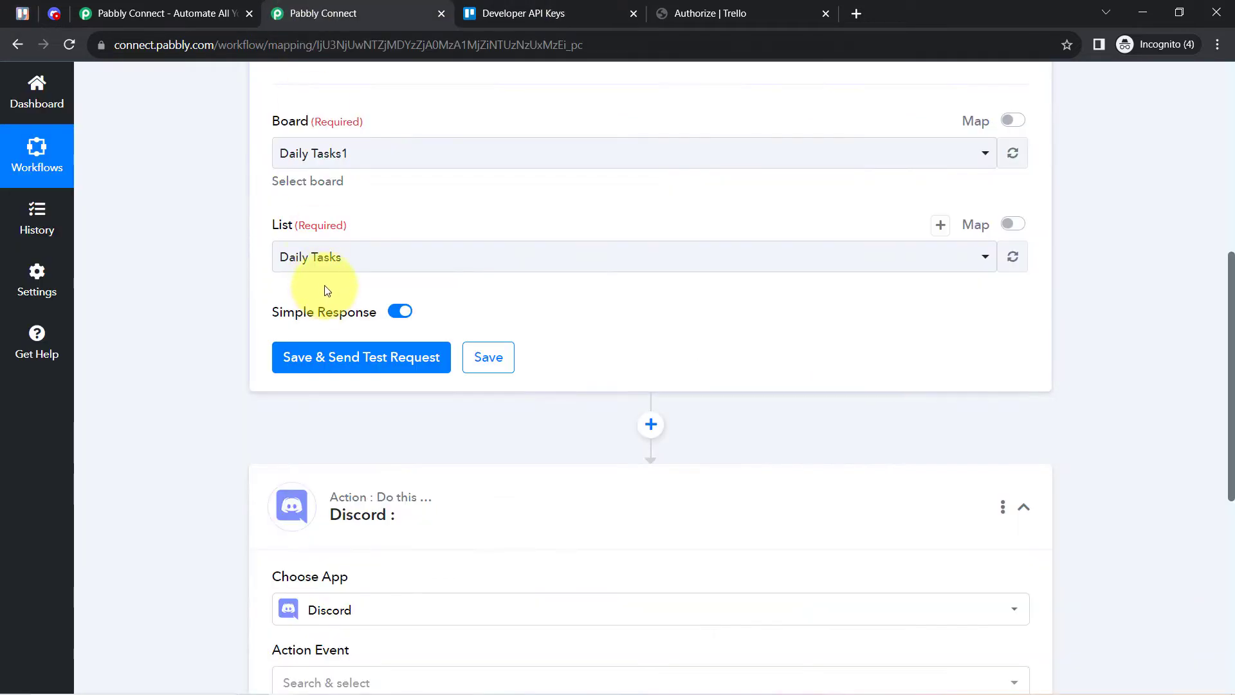
click(318, 260)
click(310, 372)
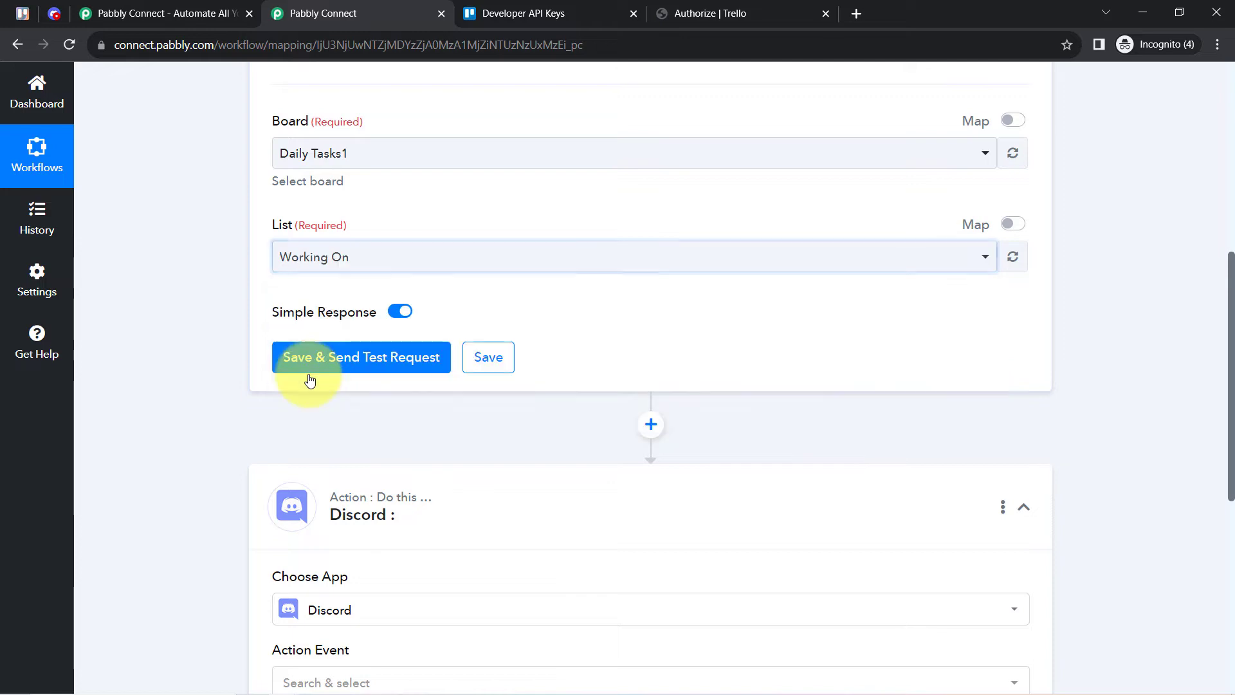
click(333, 359)
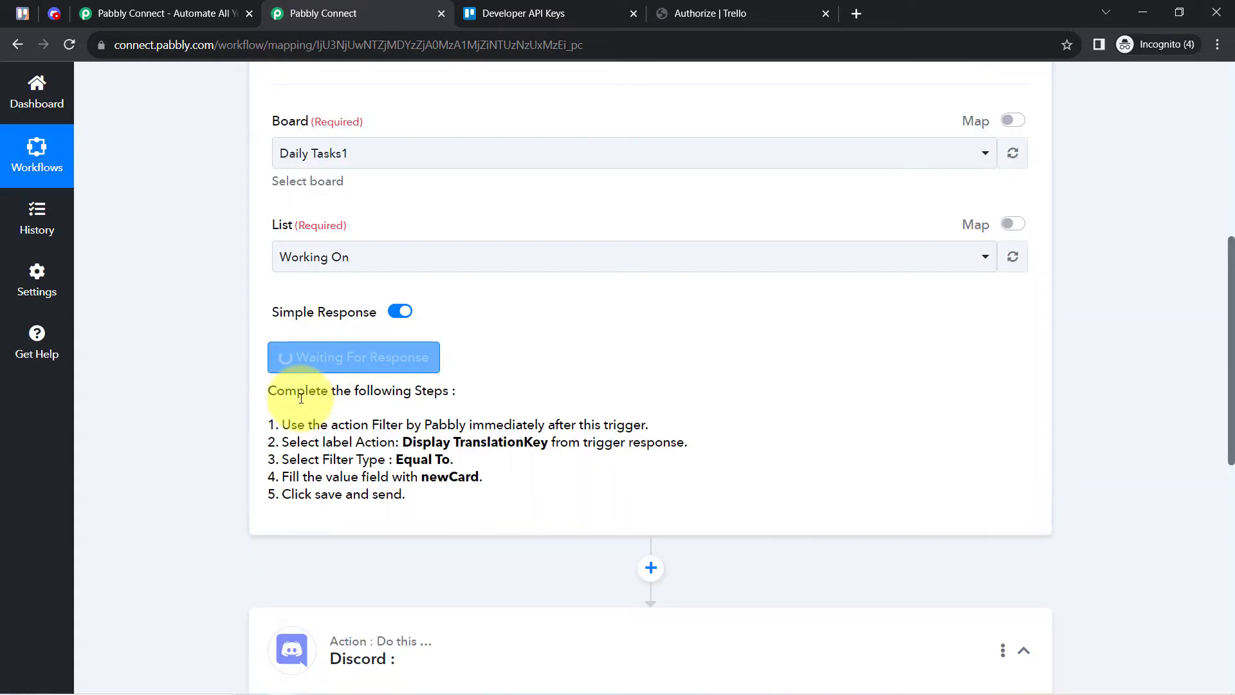
Add a card titled "Conduct a Webinar" to the Working On list on Trello's Daily Tasks1 board.
click(23, 13)
scroll(620, 386, down, 3)
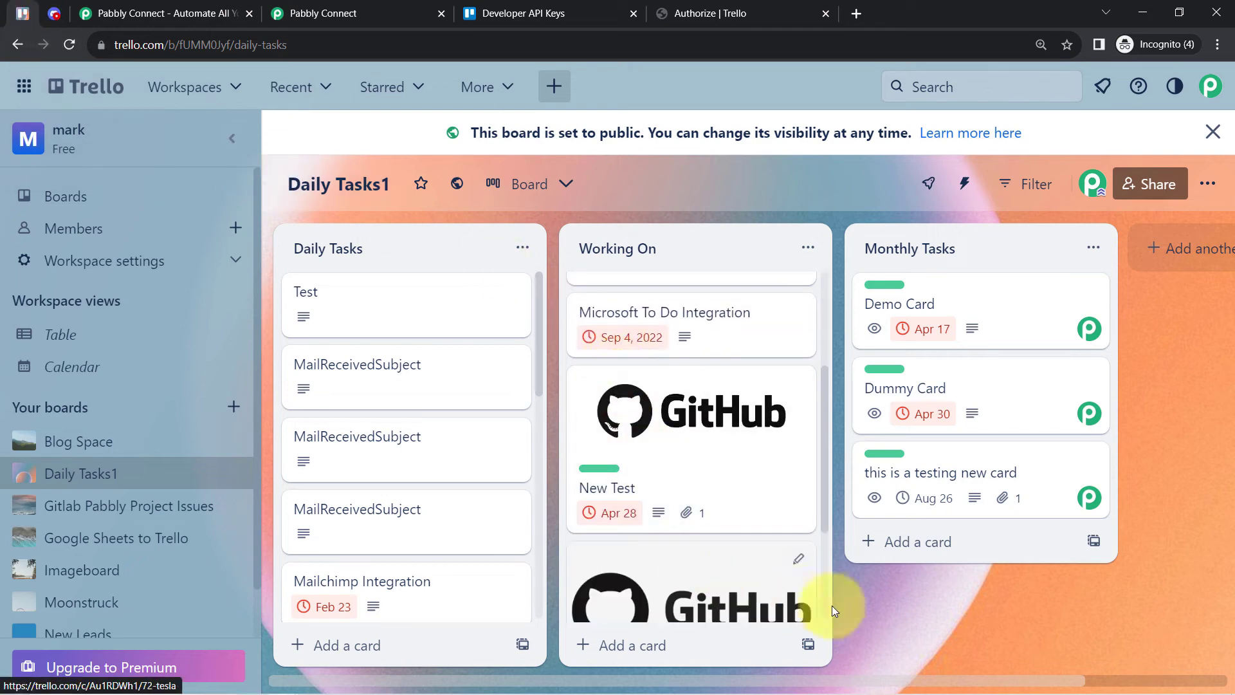
click(615, 645)
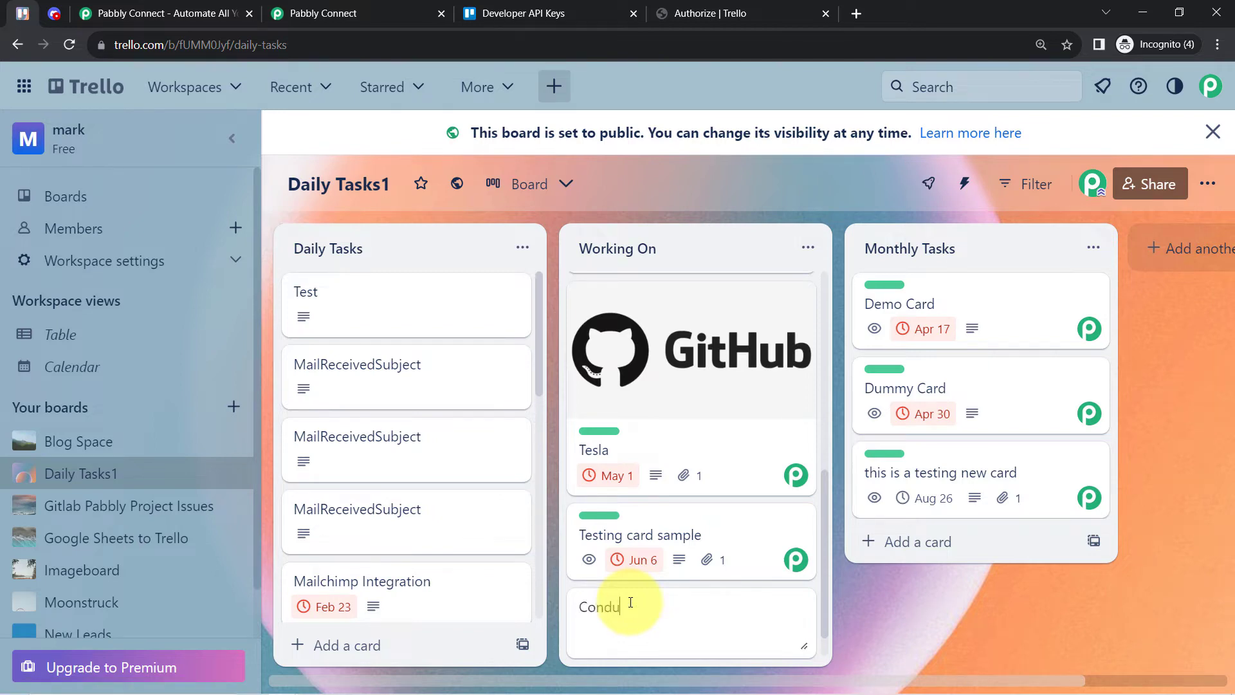
text(Conduct a Webinar)
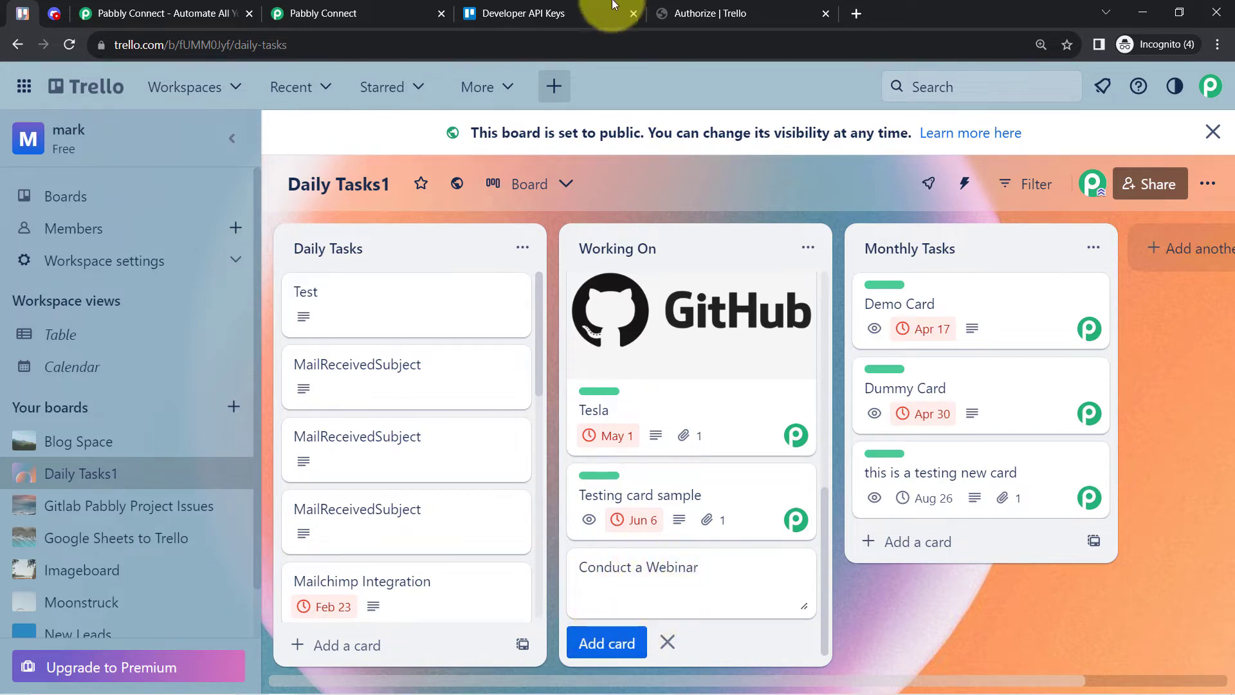
click(325, 13)
scroll(328, 322, down, 4)
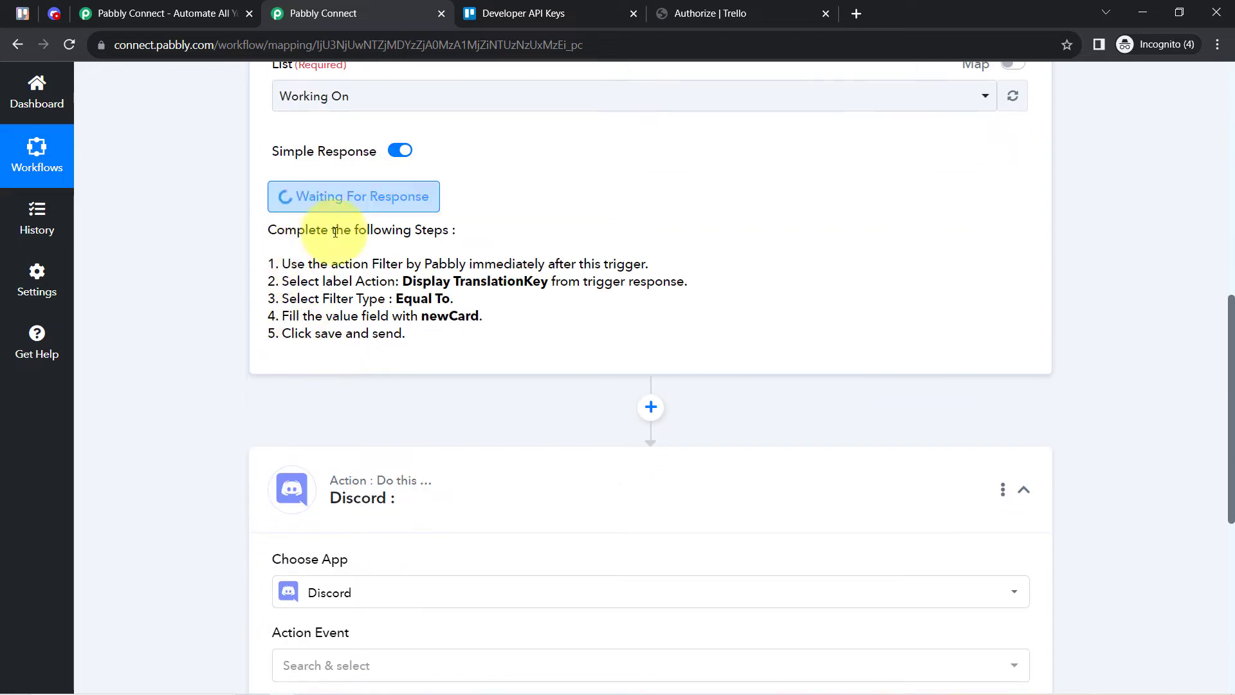
click(23, 12)
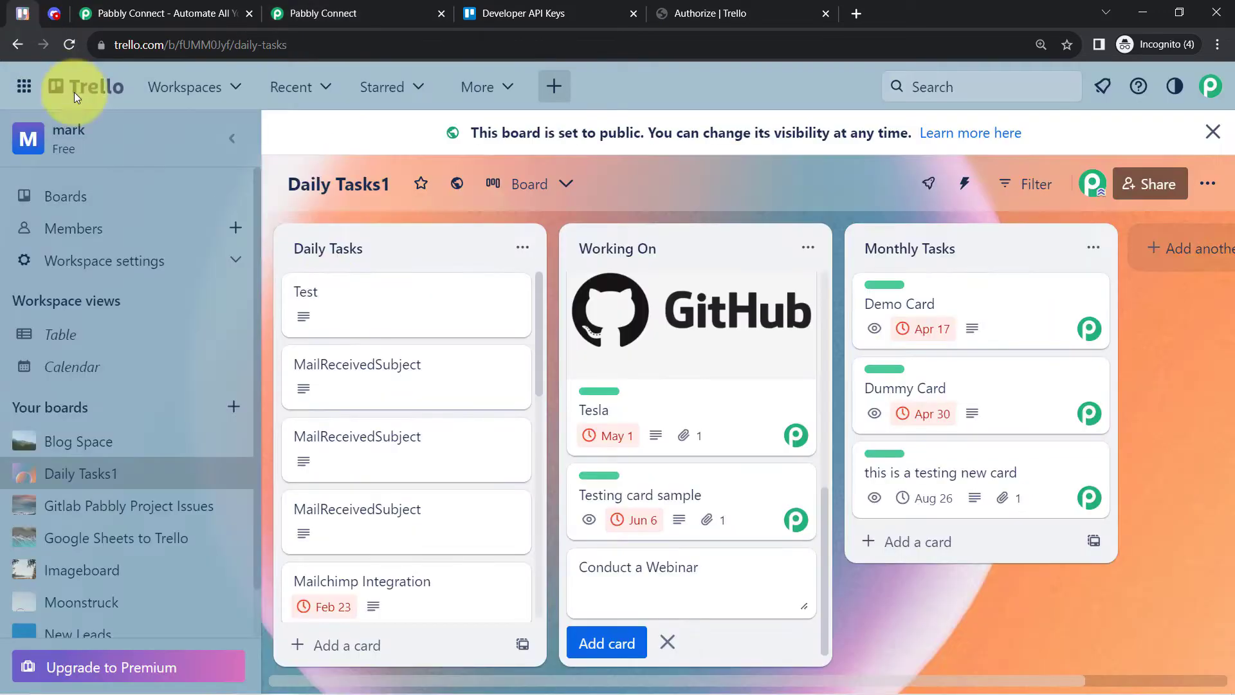
click(607, 643)
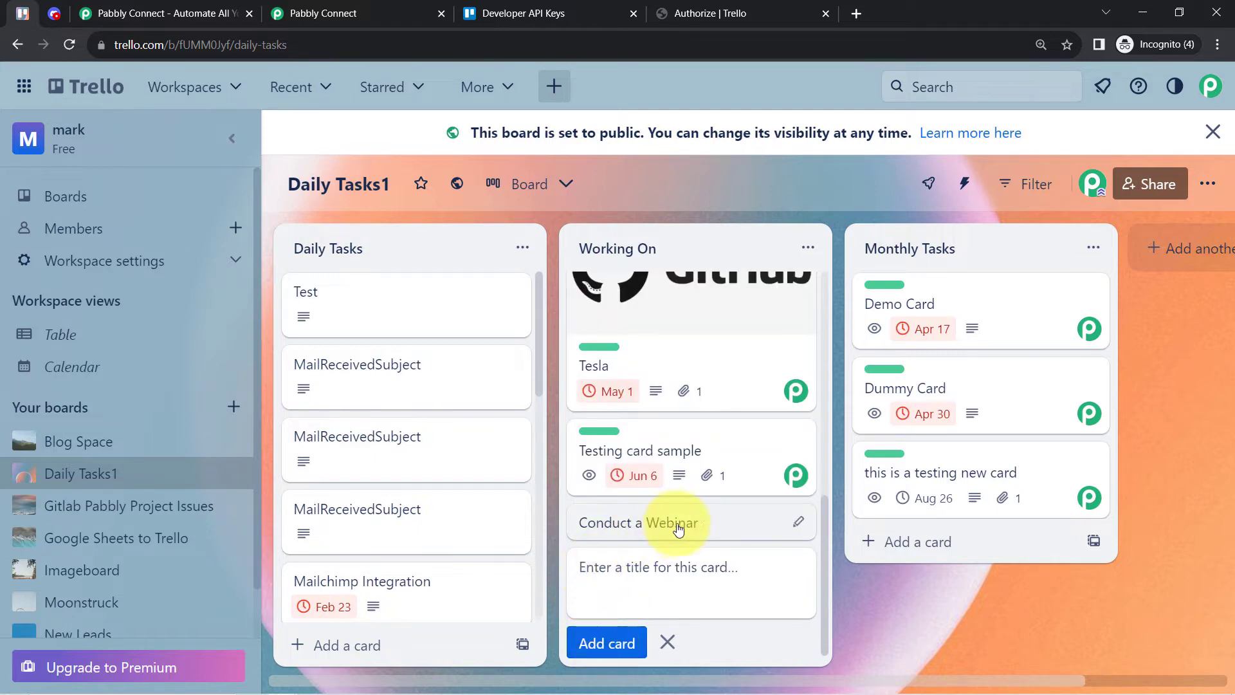
View the Conduct a Webinar card's details in Trello, and check and collapse the trigger's received response in Pabbly Connect.
click(798, 525)
click(883, 379)
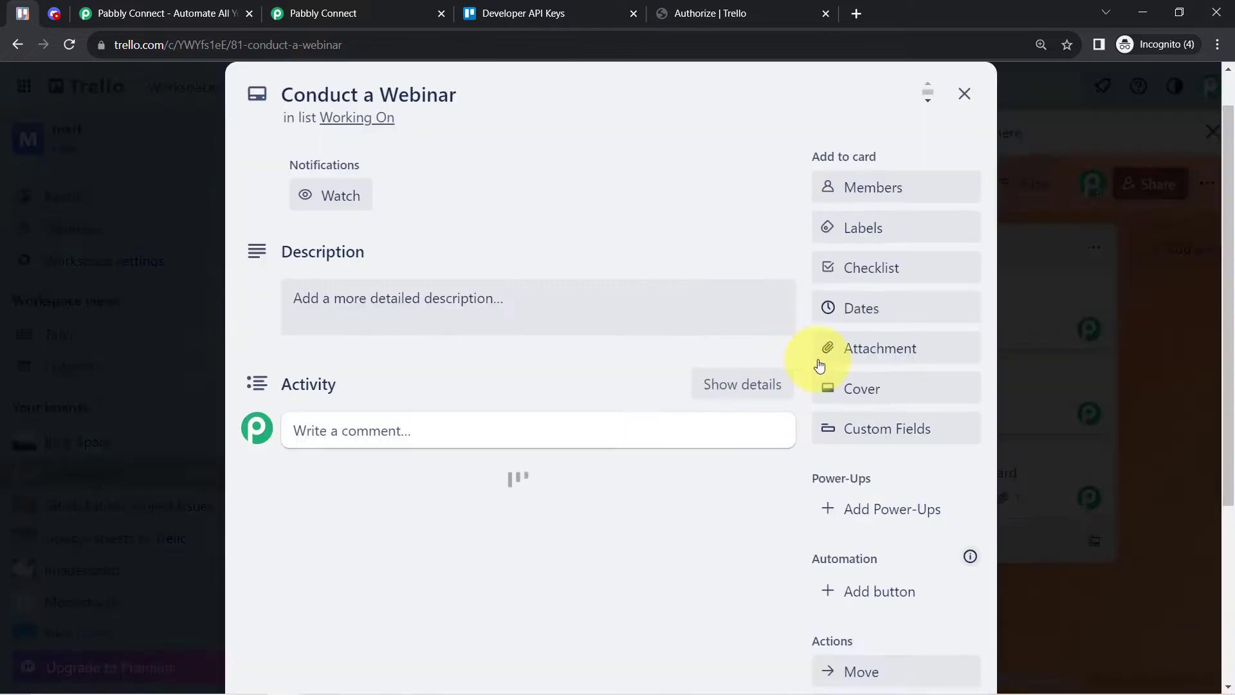
click(379, 6)
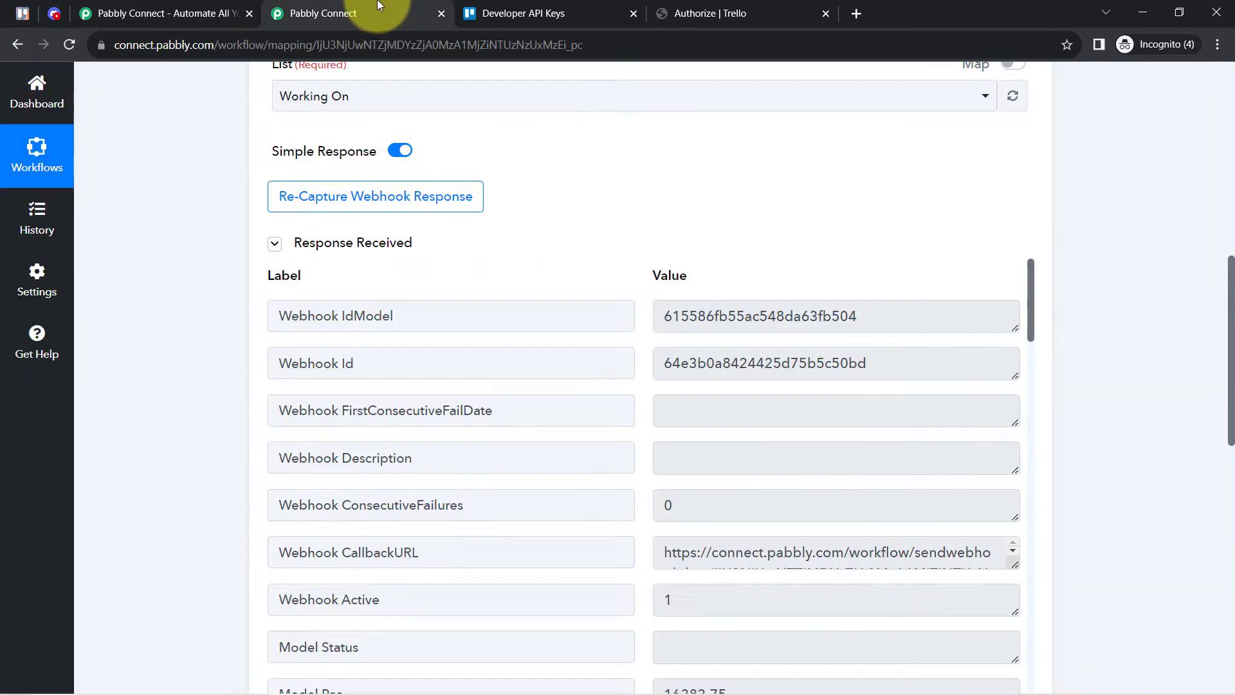
click(321, 244)
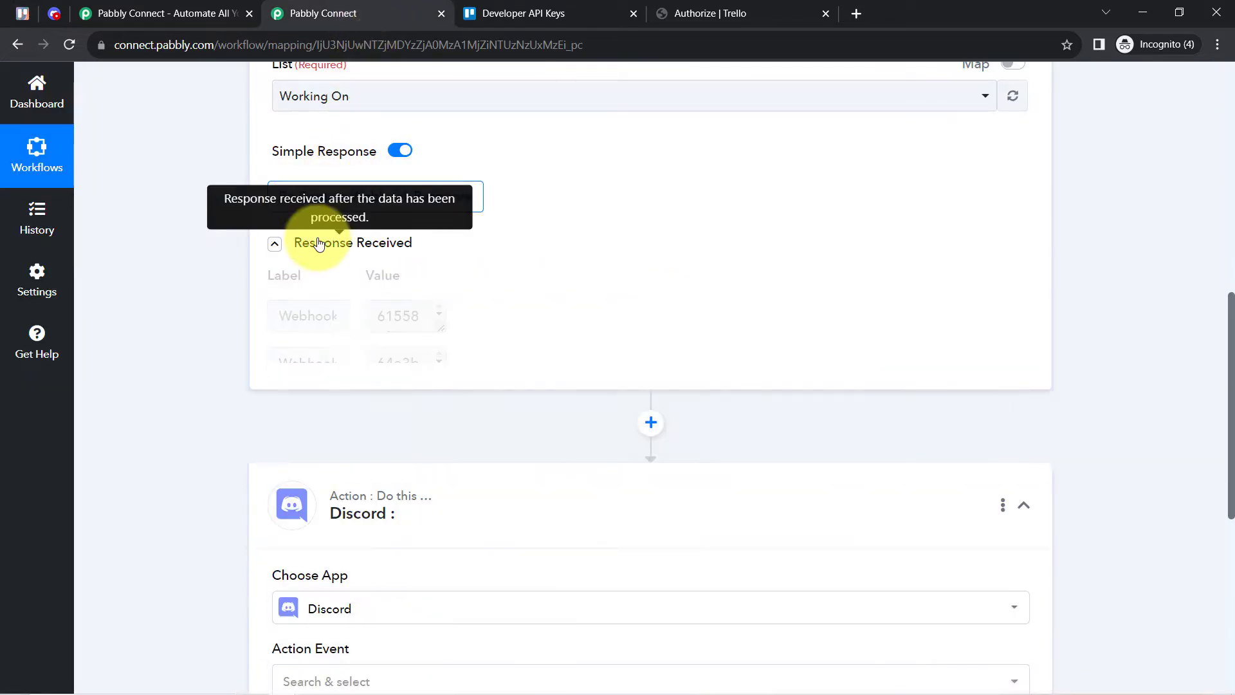
Expand the Trello trigger's received response and examine the new card's text value.
click(321, 244)
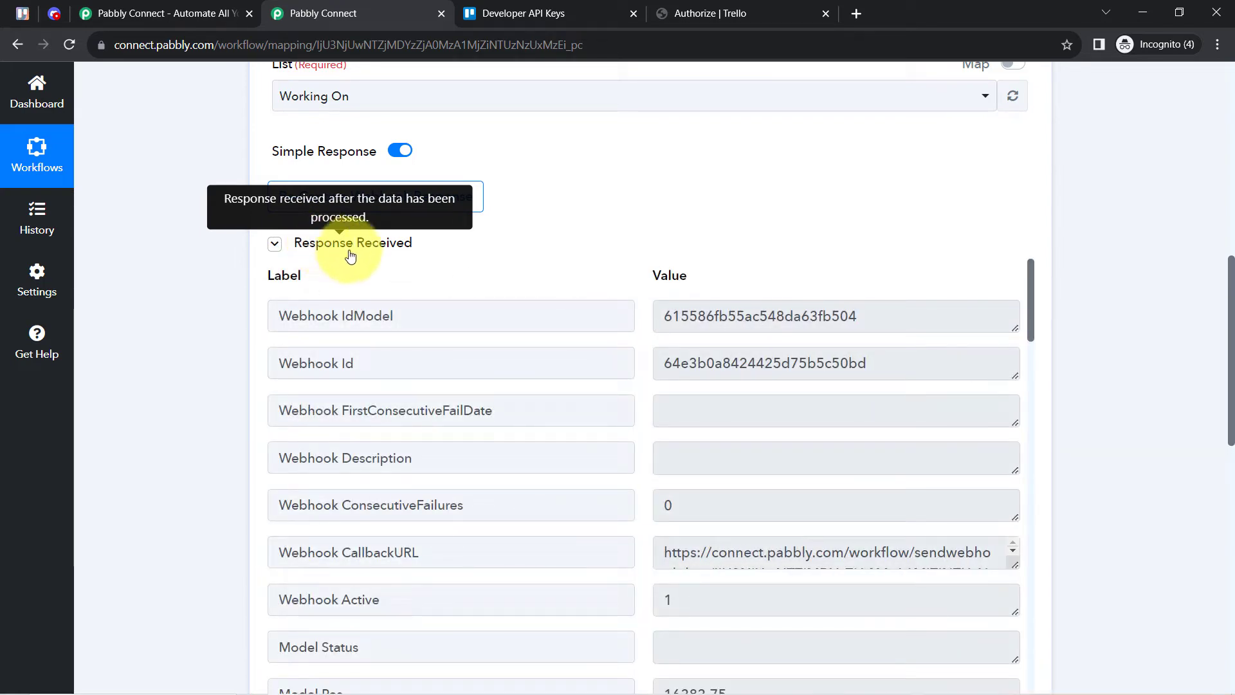
scroll(1225, 273, down, 1)
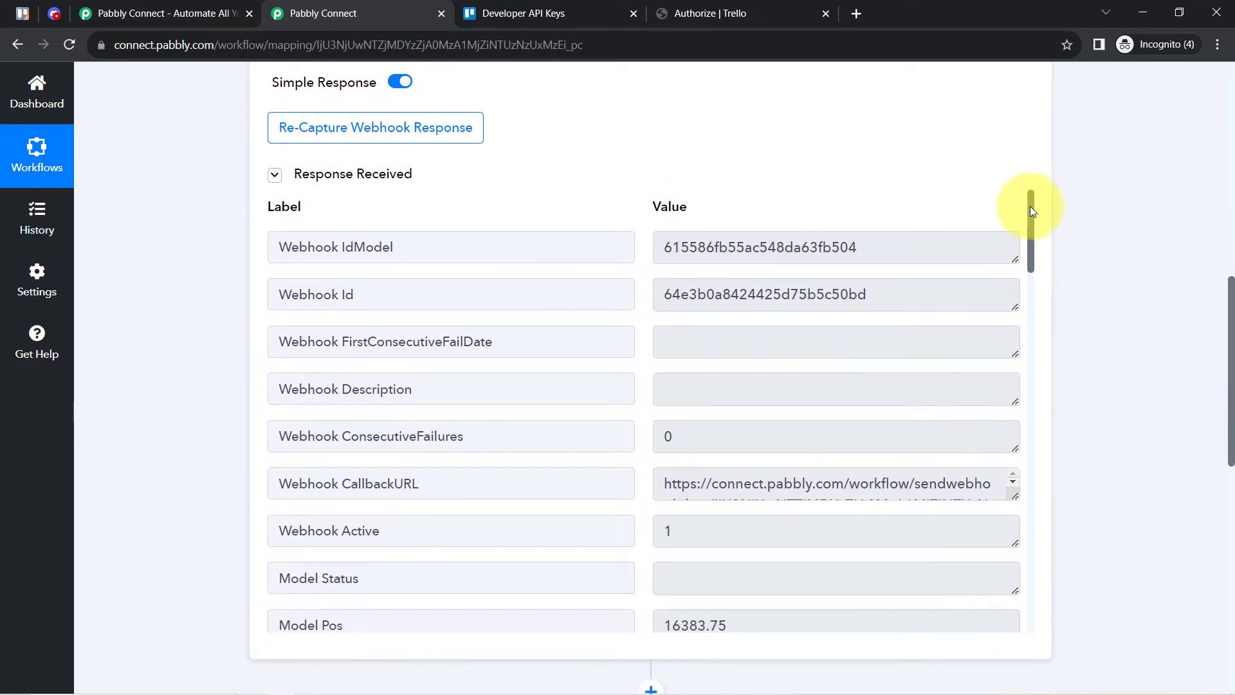
drag(1032, 207, 1055, 520)
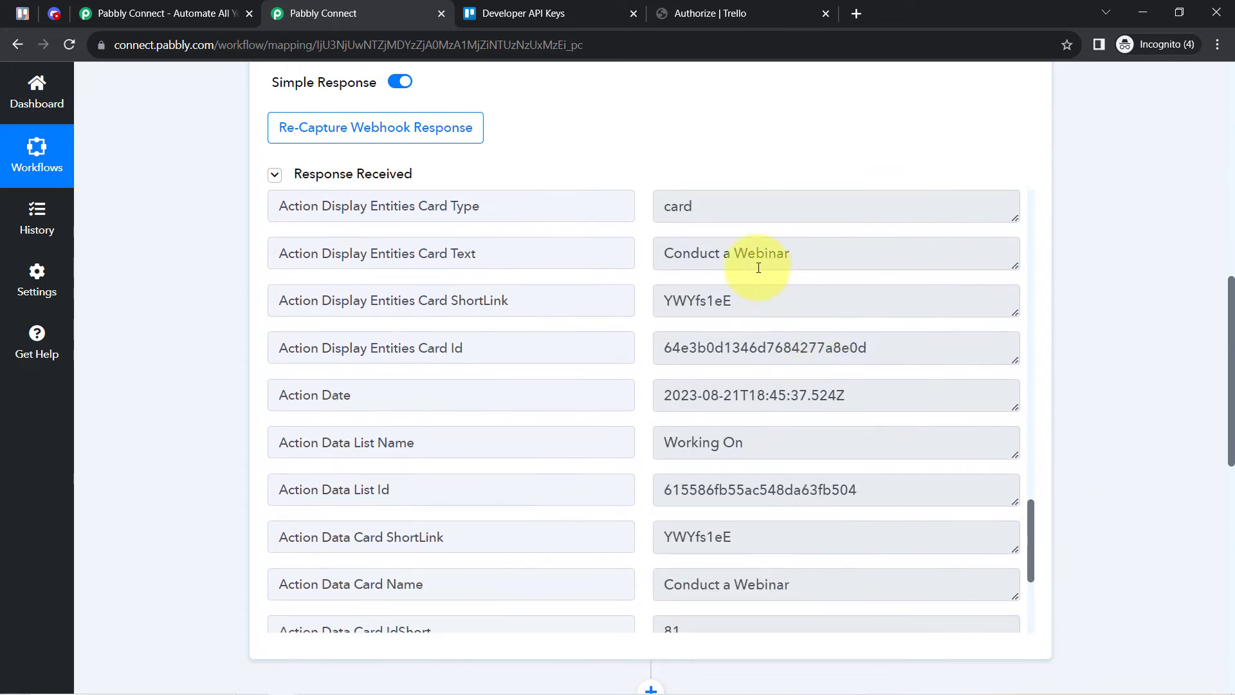
drag(659, 253, 794, 252)
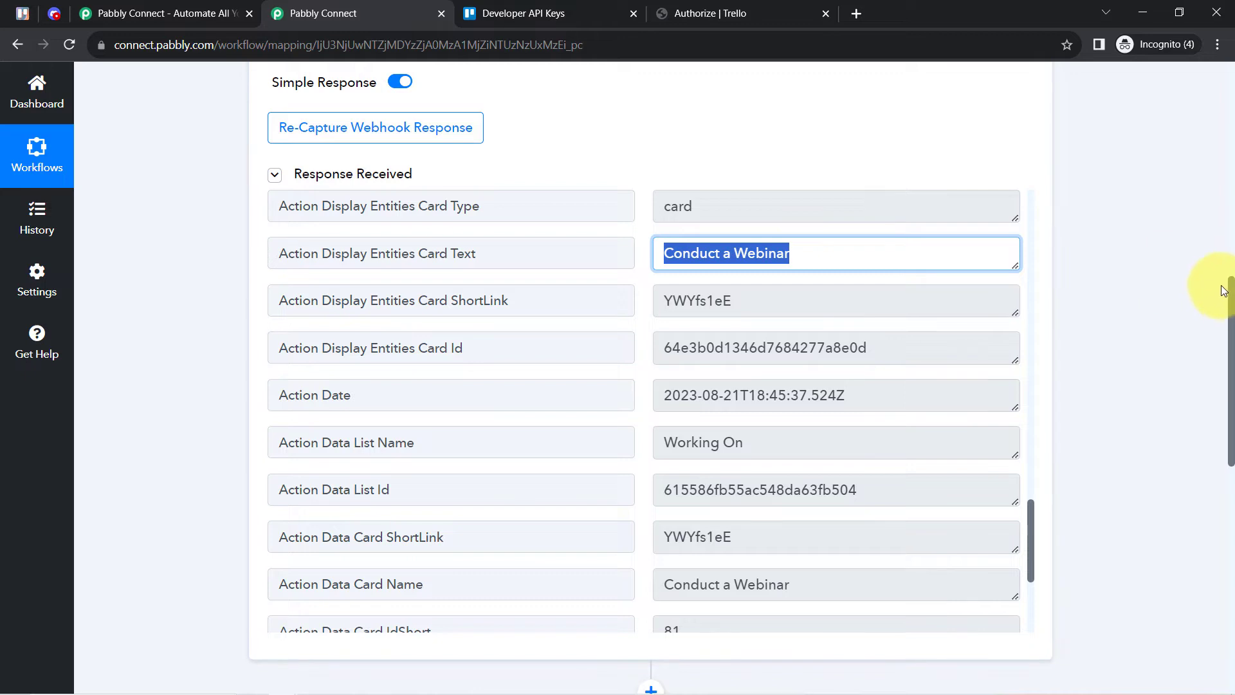
Insert a Delay by Pabbly action between the Trello trigger and the Discord action, and glance at the Conduct a Webinar card in Trello.
drag(1231, 296, 1230, 412)
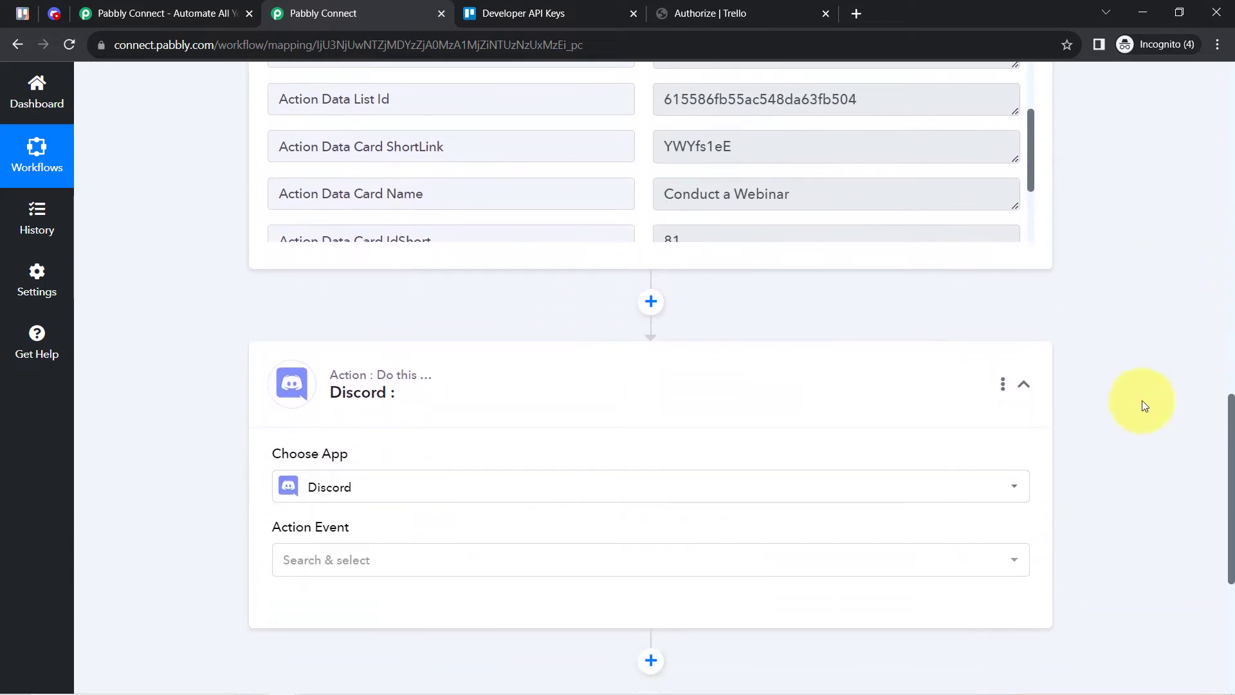
click(650, 302)
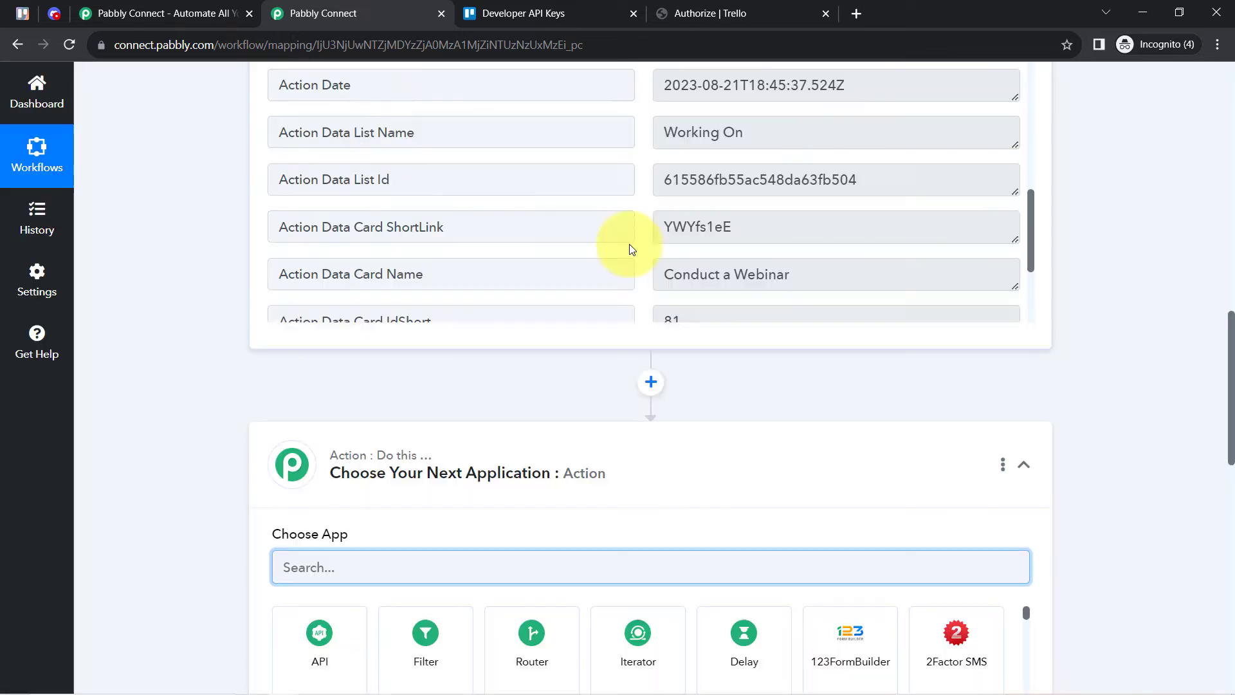
scroll(629, 249, down, 8)
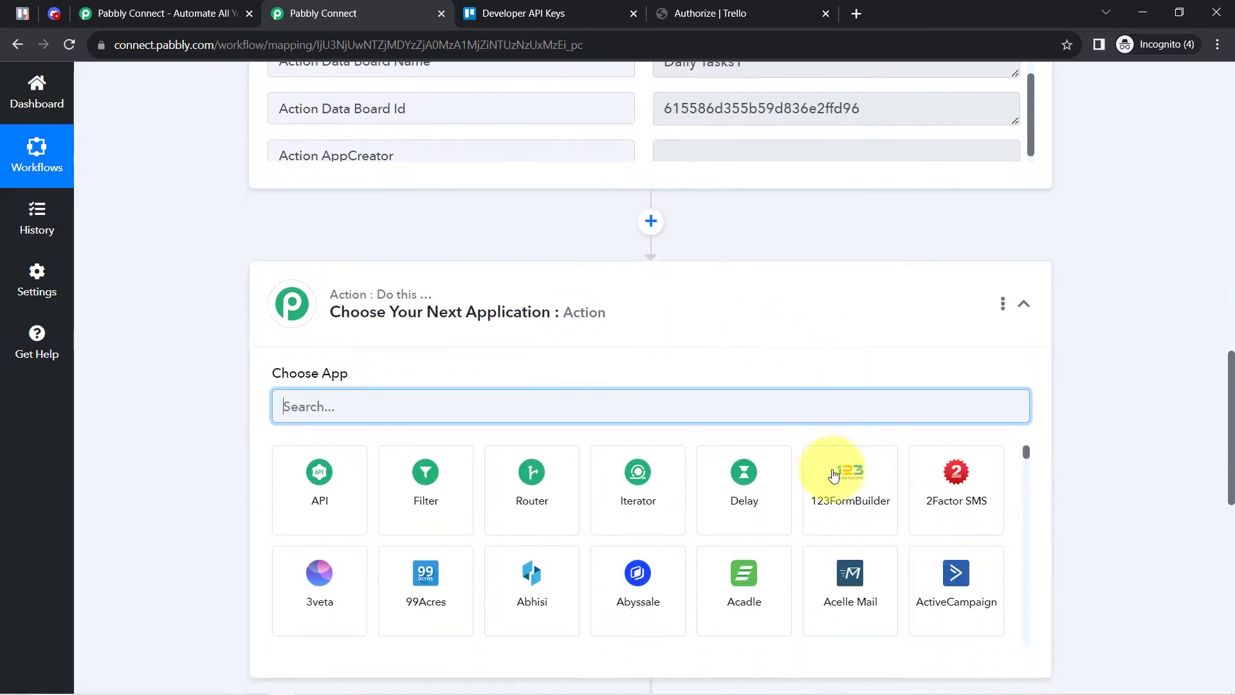
click(737, 516)
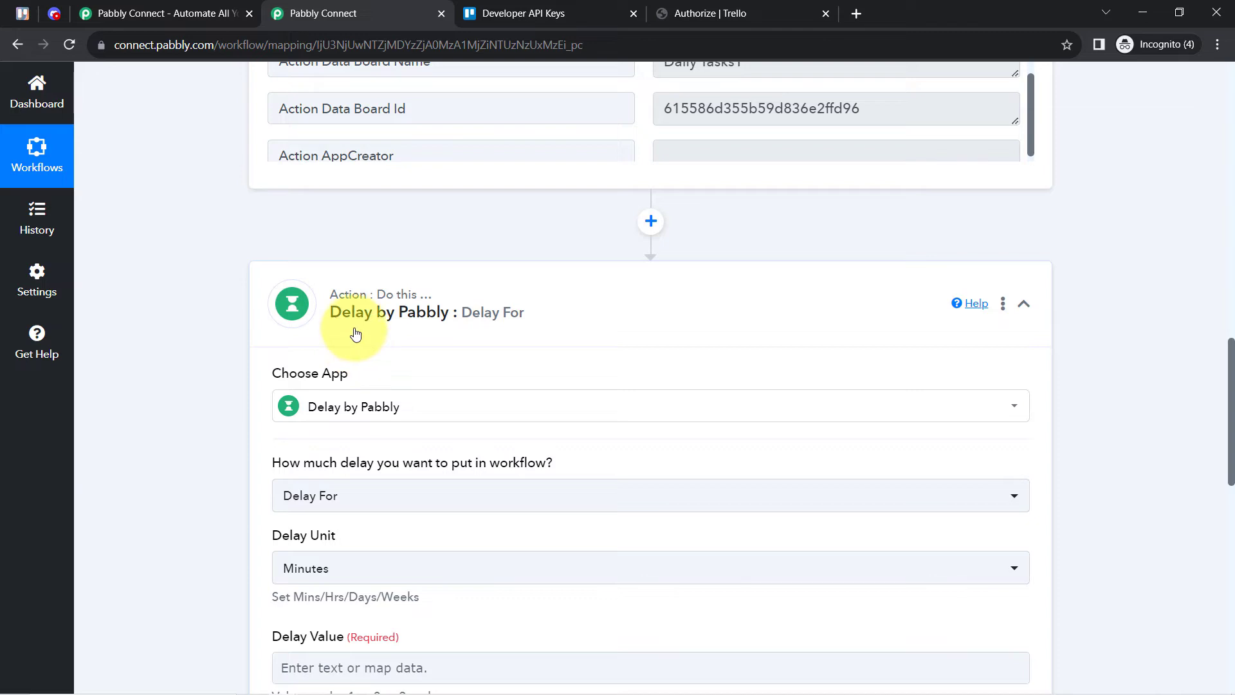
mouse_move(436, 312)
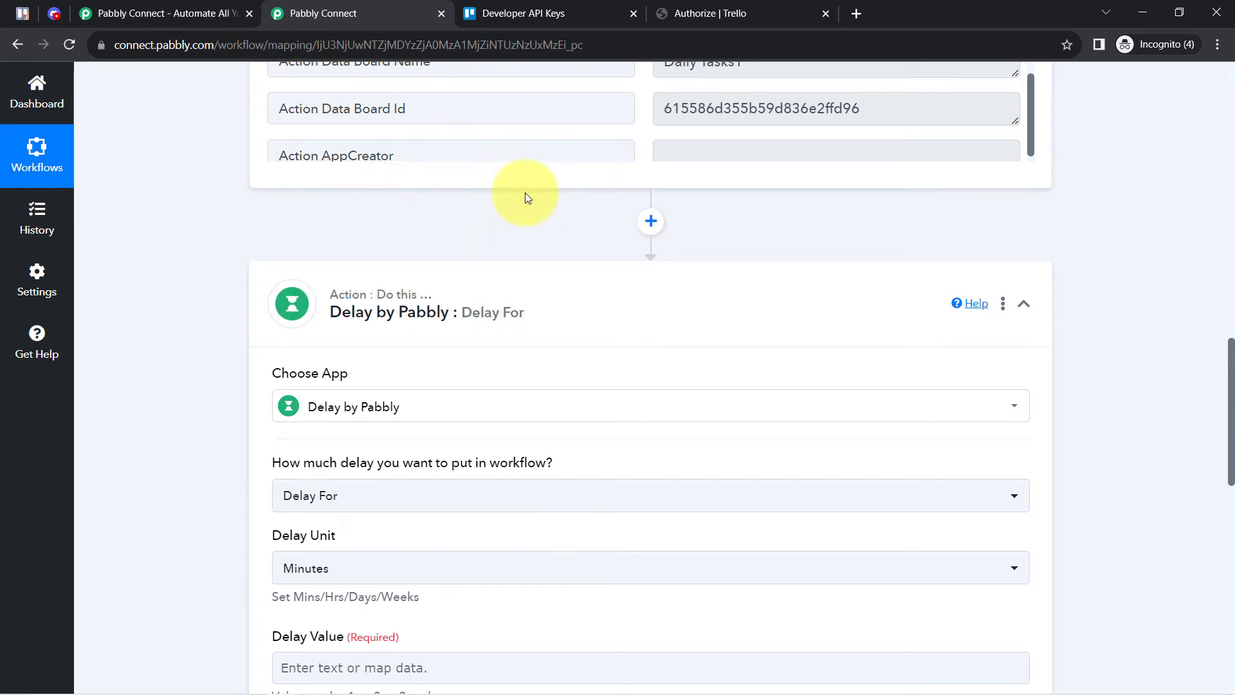
click(23, 13)
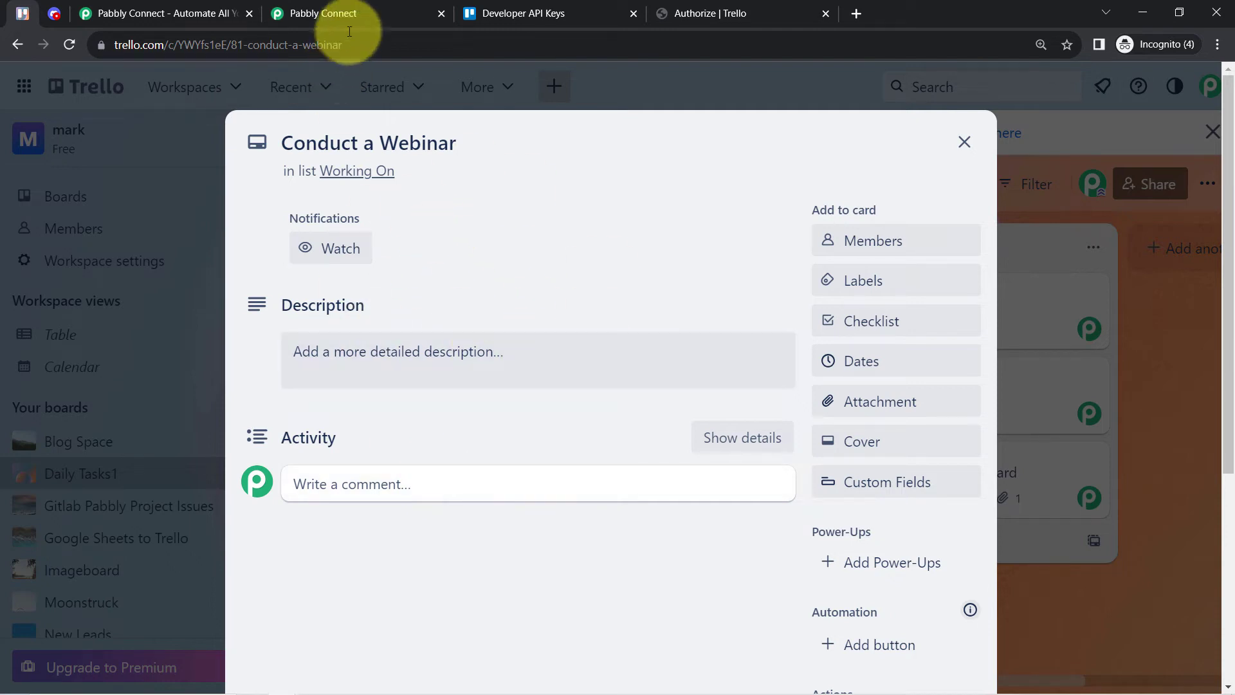
click(325, 13)
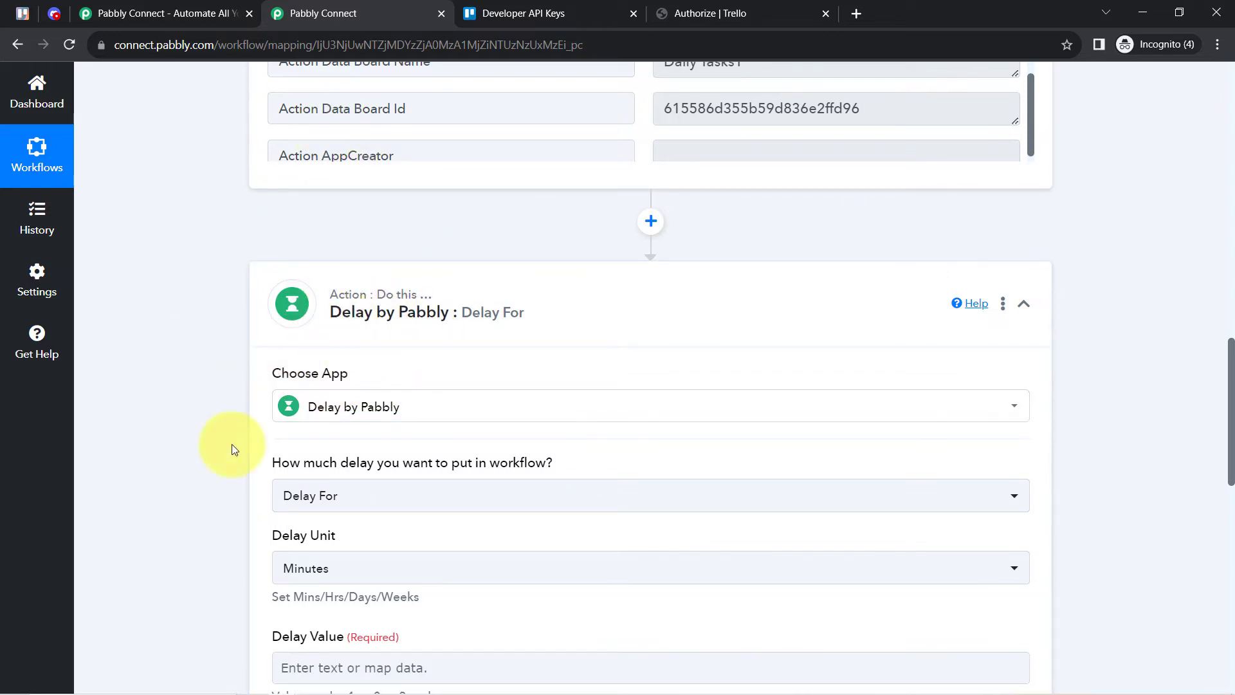
Configure the delay action as Delay For with Minutes as the delay unit.
scroll(212, 463, down, 5)
scroll(214, 464, down, 1)
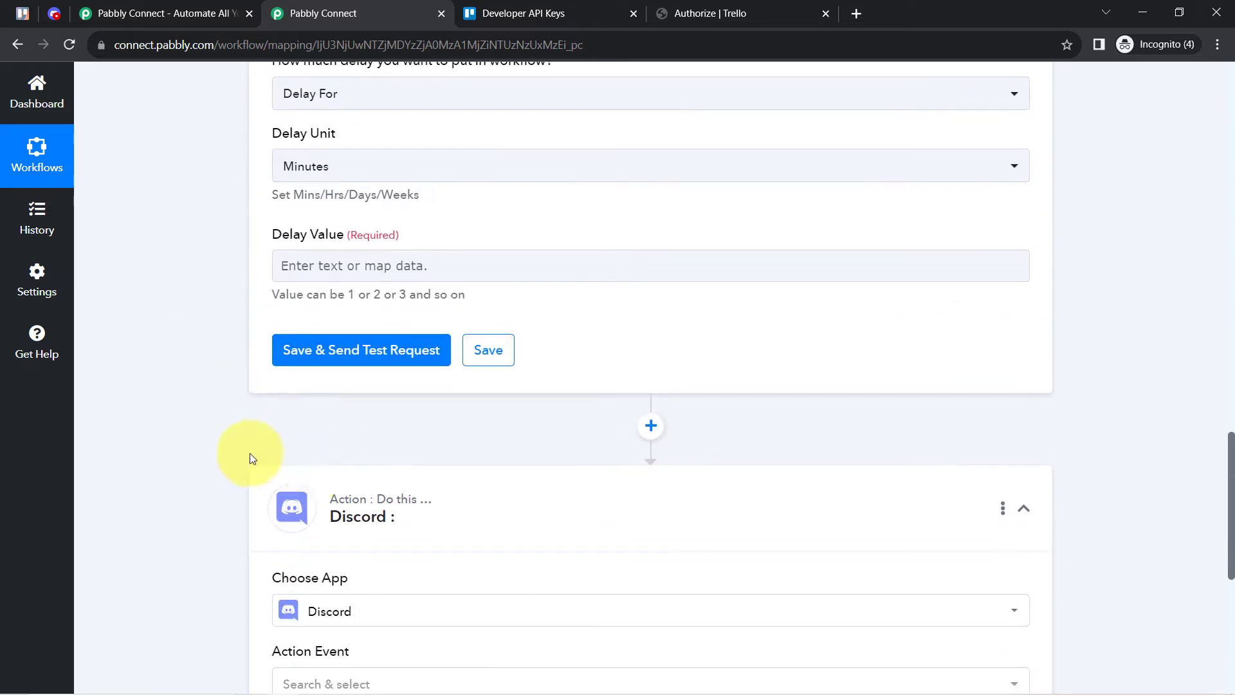
scroll(326, 460, up, 5)
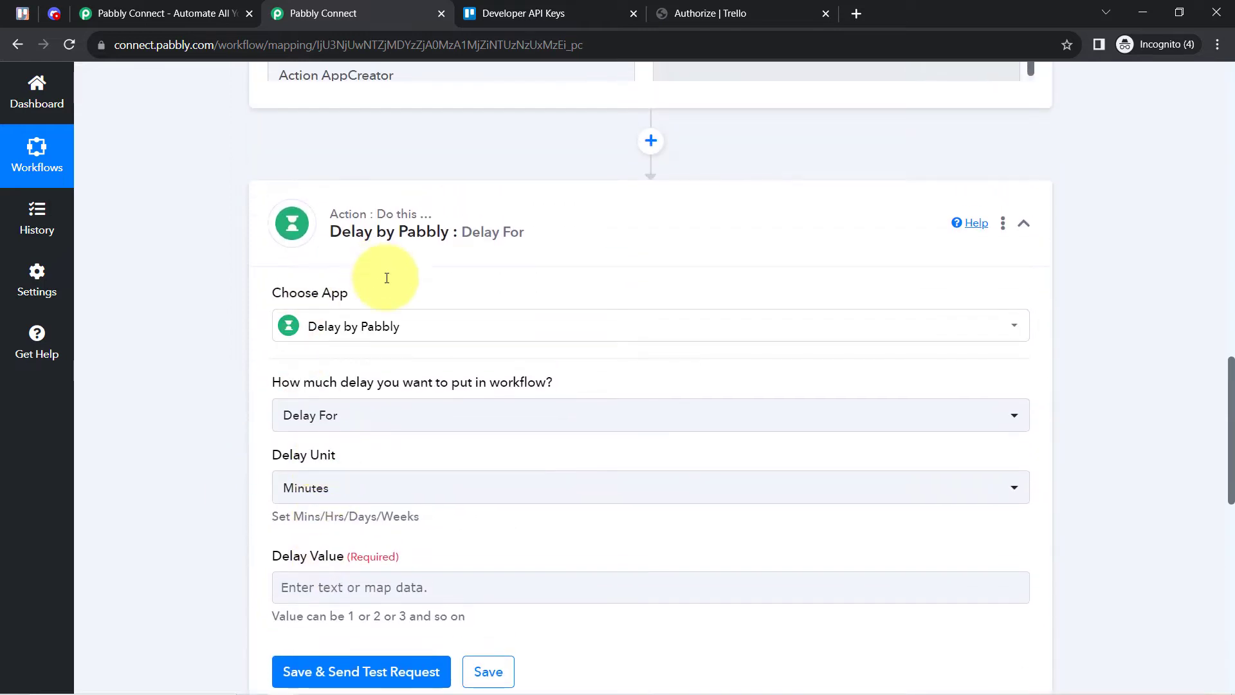
scroll(202, 319, down, 1)
mouse_move(385, 309)
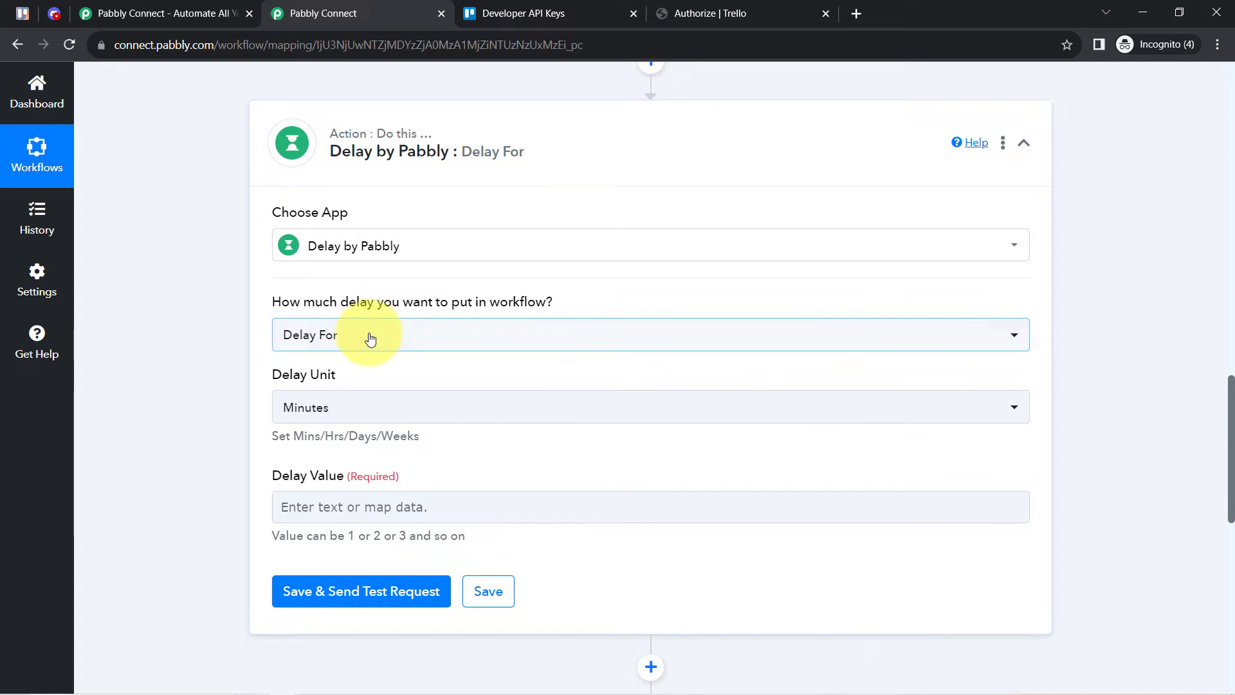
click(325, 337)
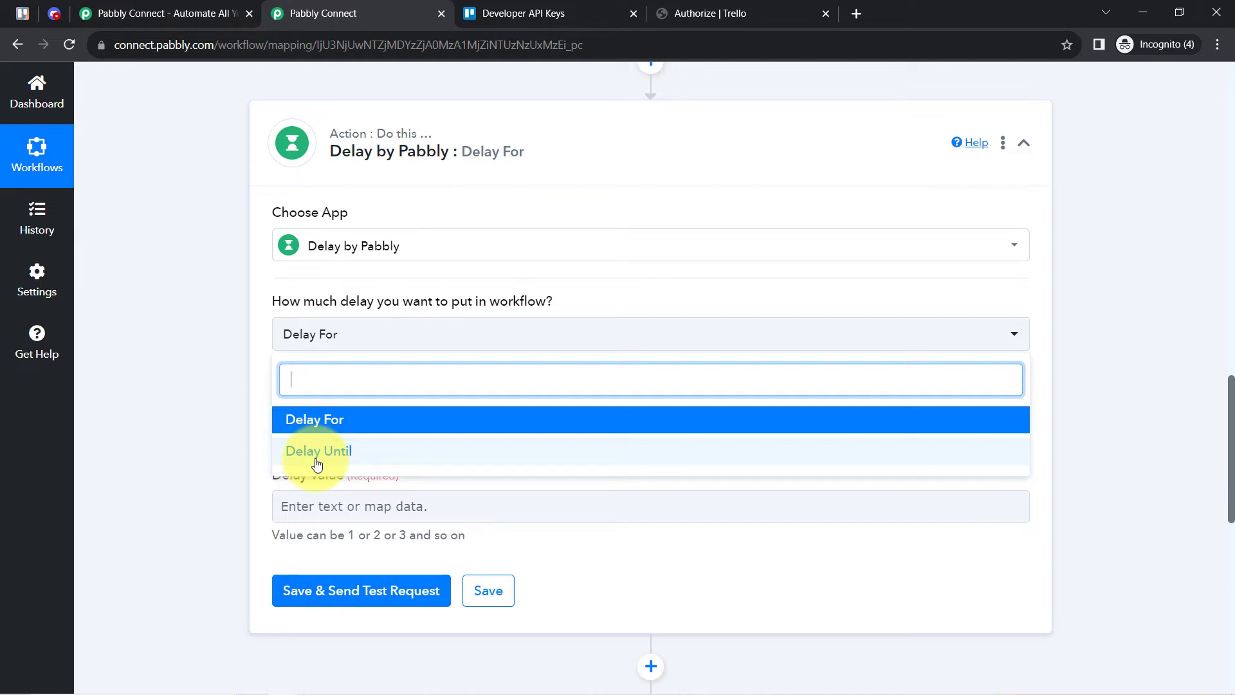
click(304, 425)
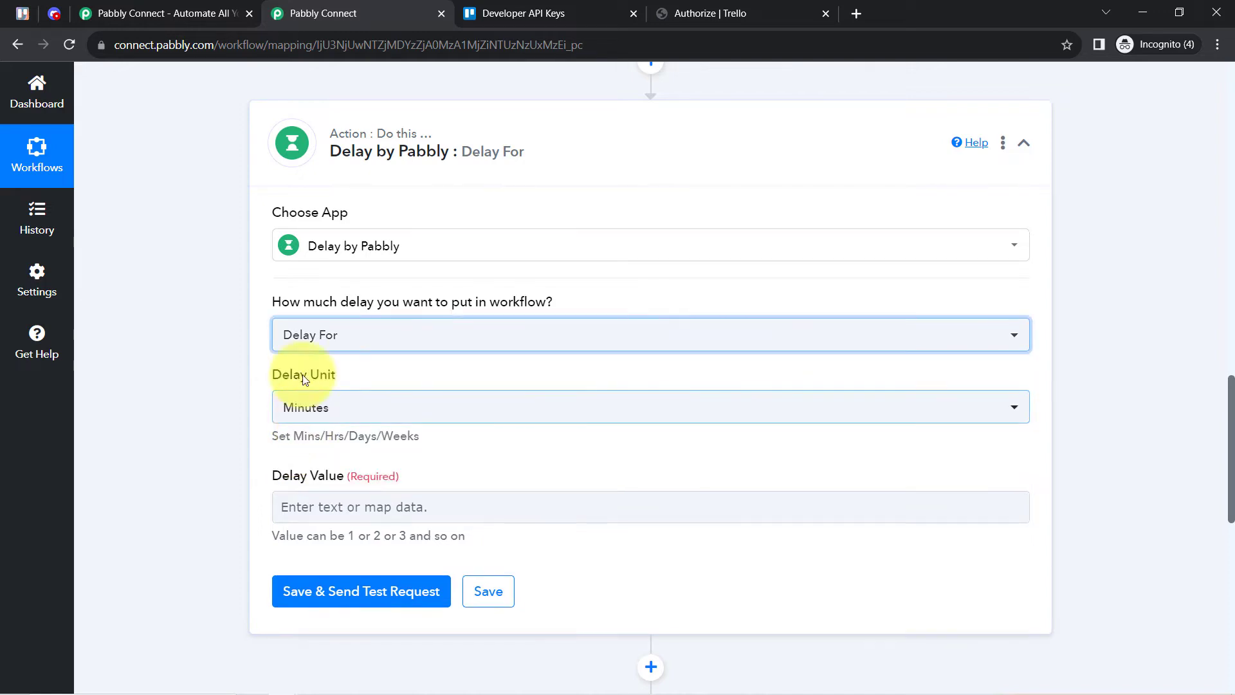
click(304, 409)
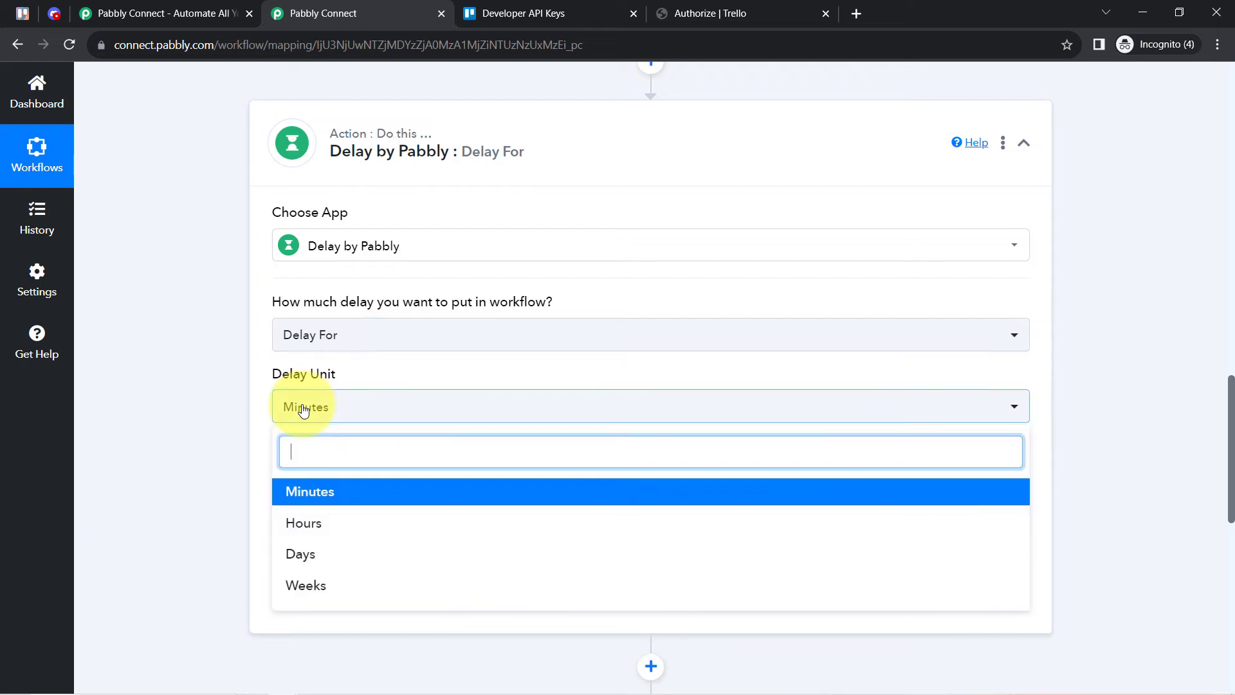
scroll(299, 386, down, 2)
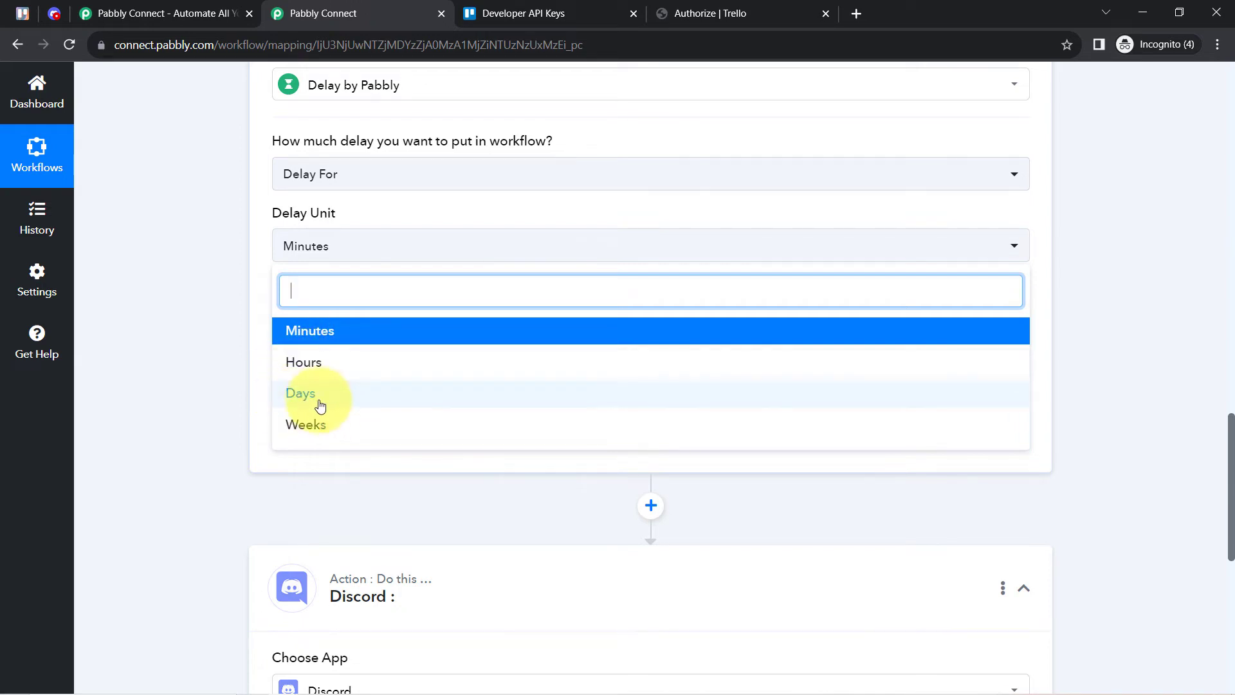
click(299, 332)
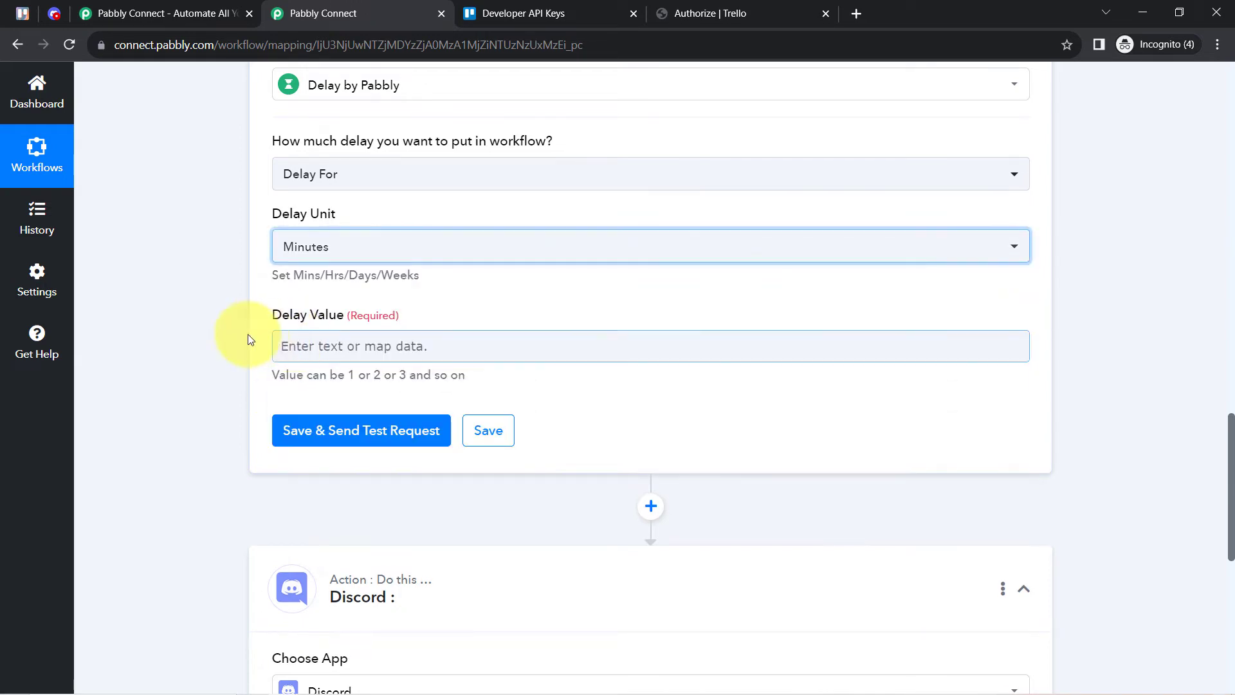
Set the Delay Value to 10 and save the delay action with a test request.
click(302, 344)
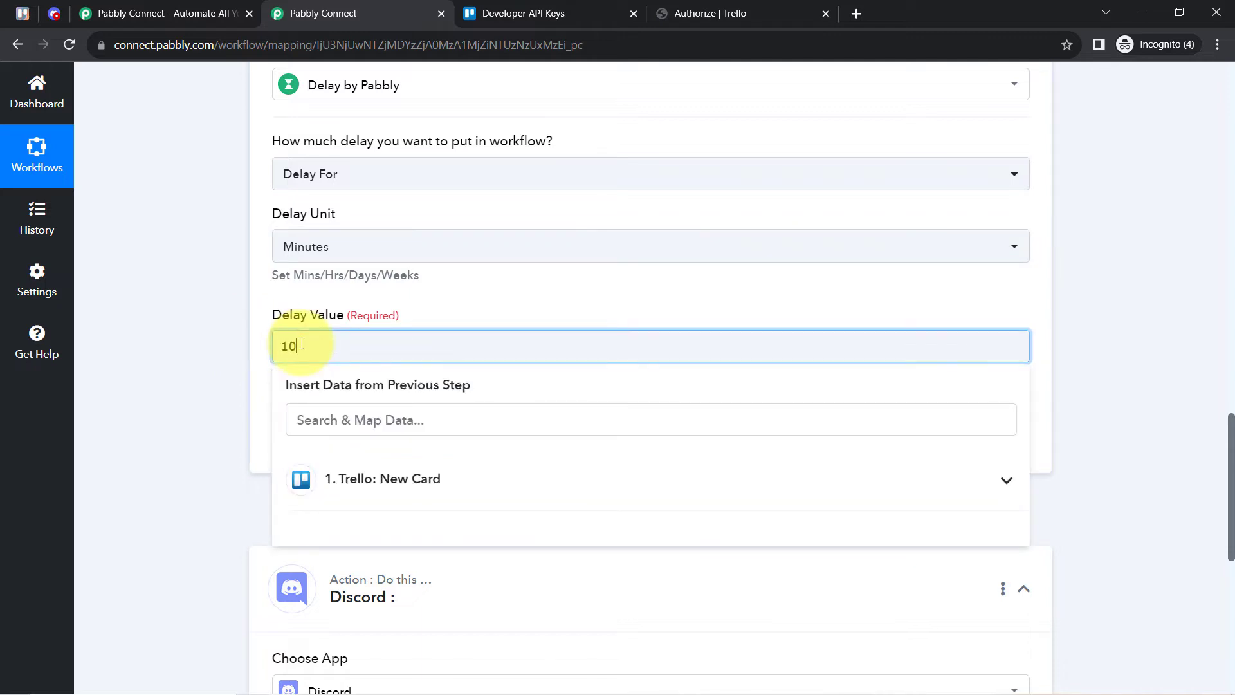
click(204, 355)
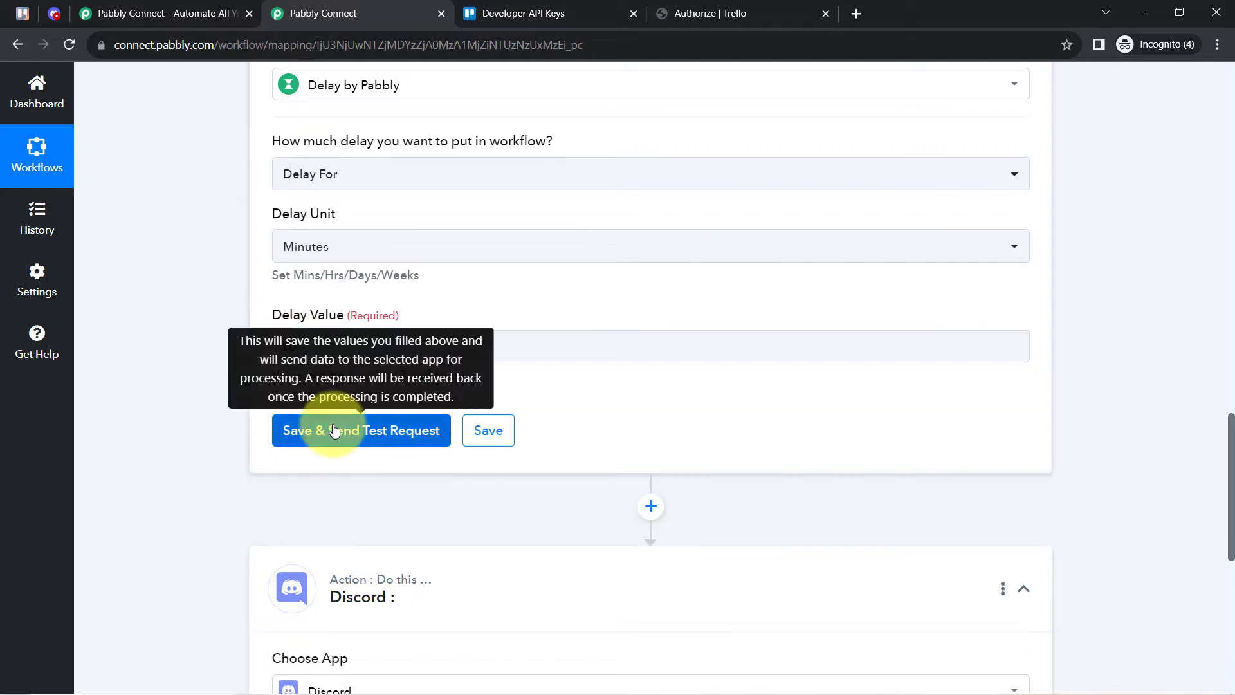
click(325, 428)
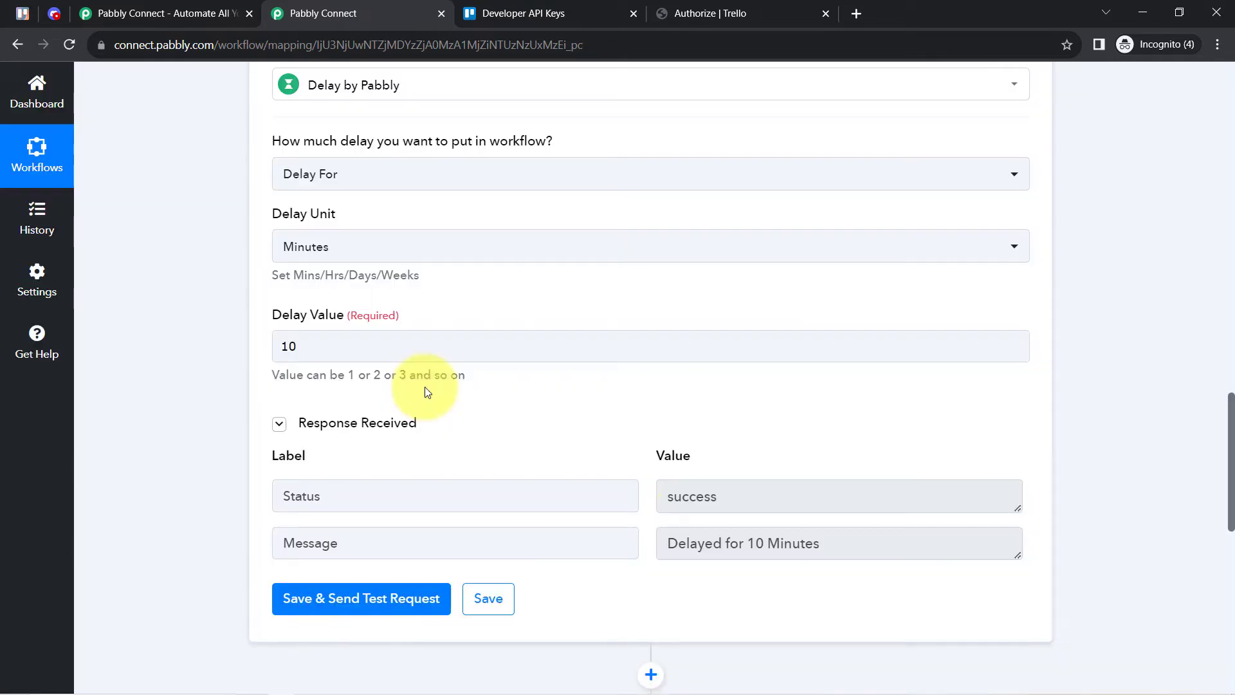
Review the delay action's response message and its place before the Discord action.
drag(691, 543, 776, 543)
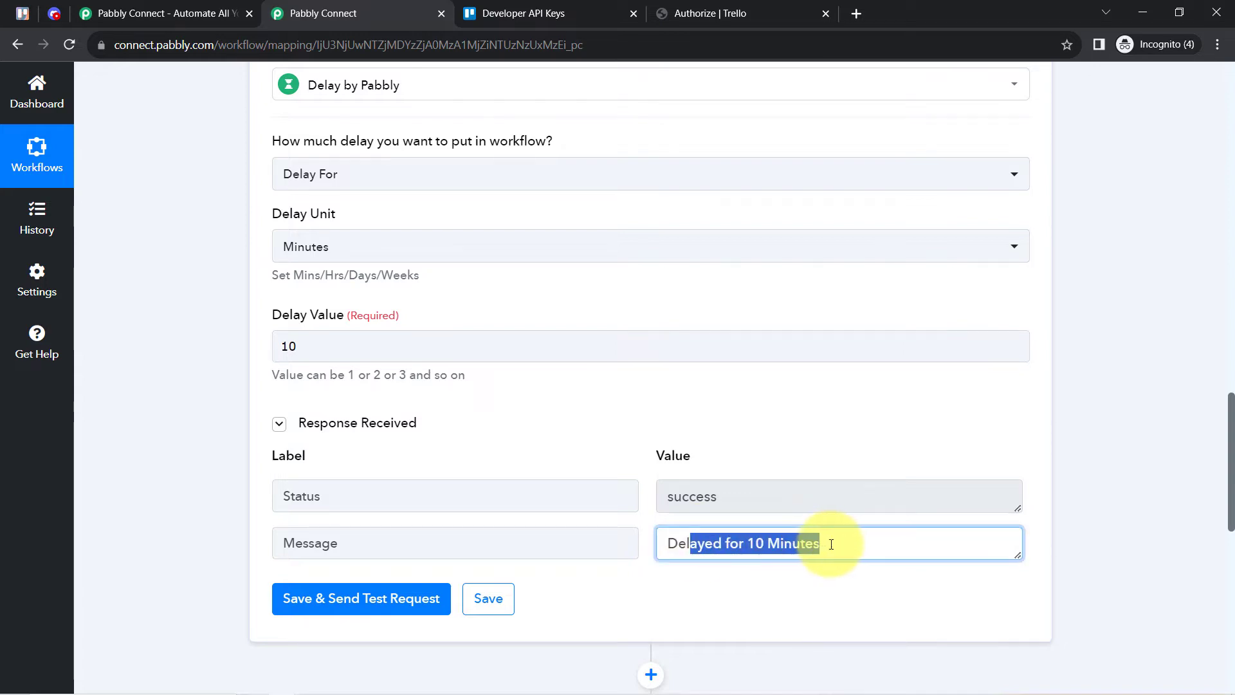
scroll(221, 295, up, 4)
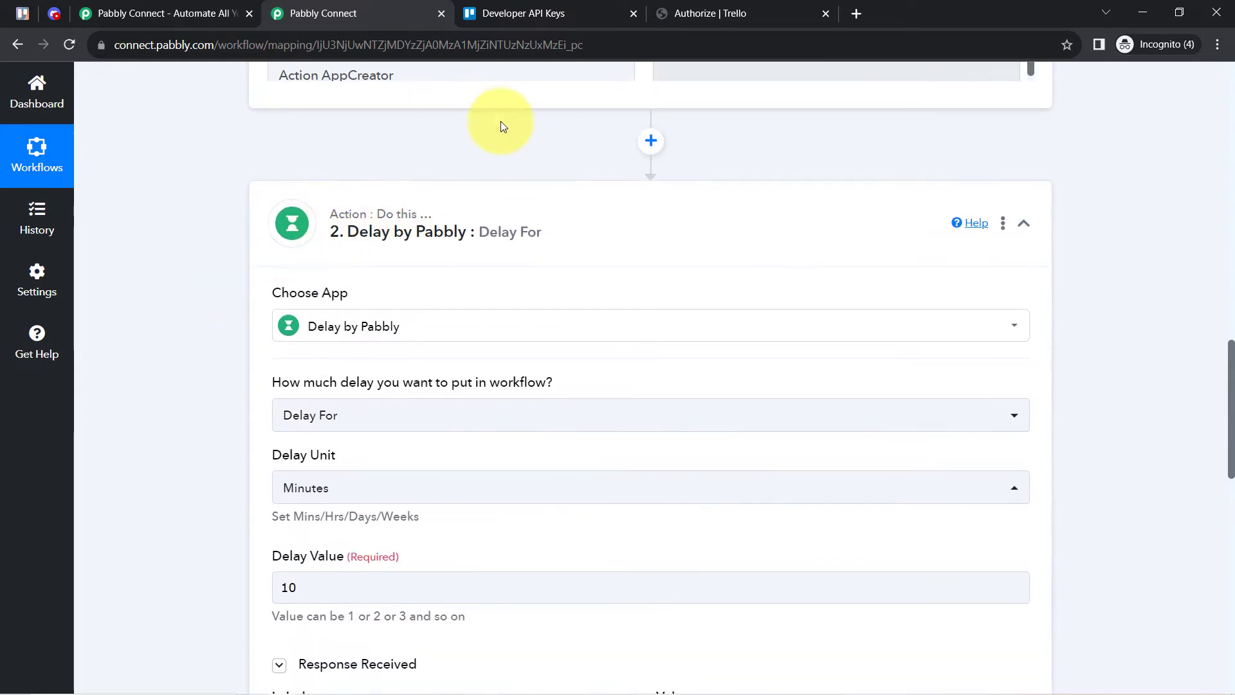
scroll(138, 419, down, 11)
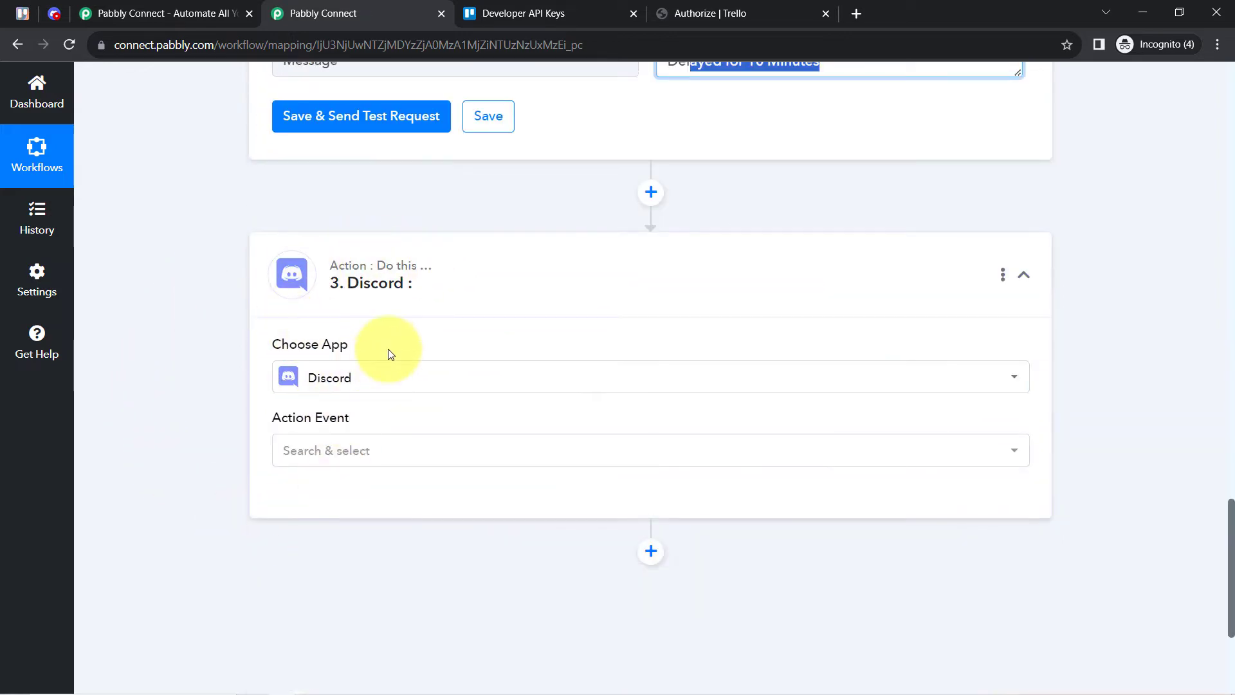
click(221, 212)
scroll(253, 229, up, 2)
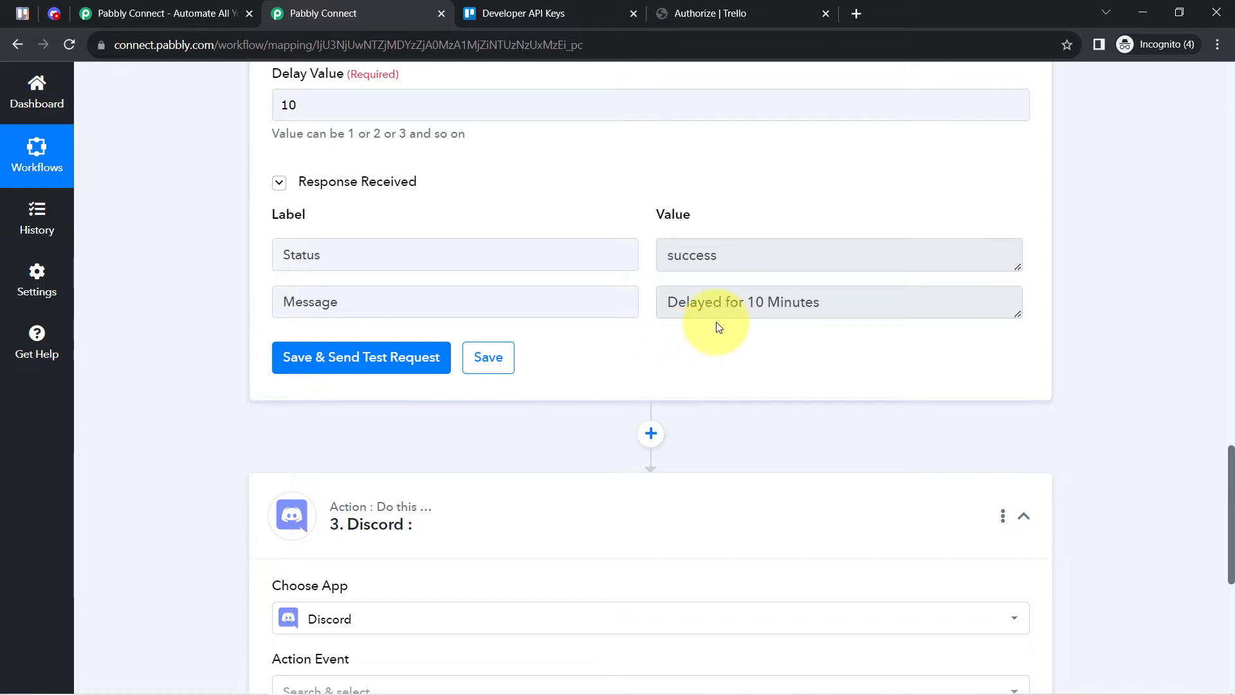
triple_click(700, 300)
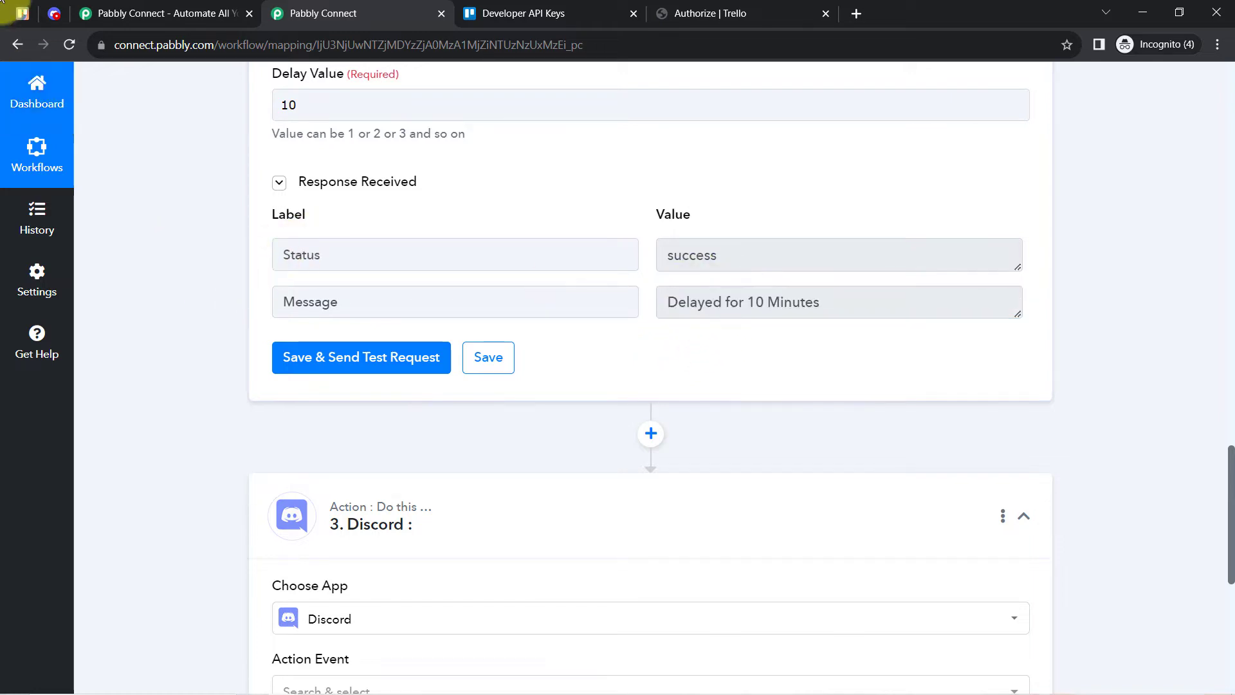
Give Trello's Conduct a Webinar card the description "We should conduct a webinar on automation un order to generate potential leads for our business".
click(22, 13)
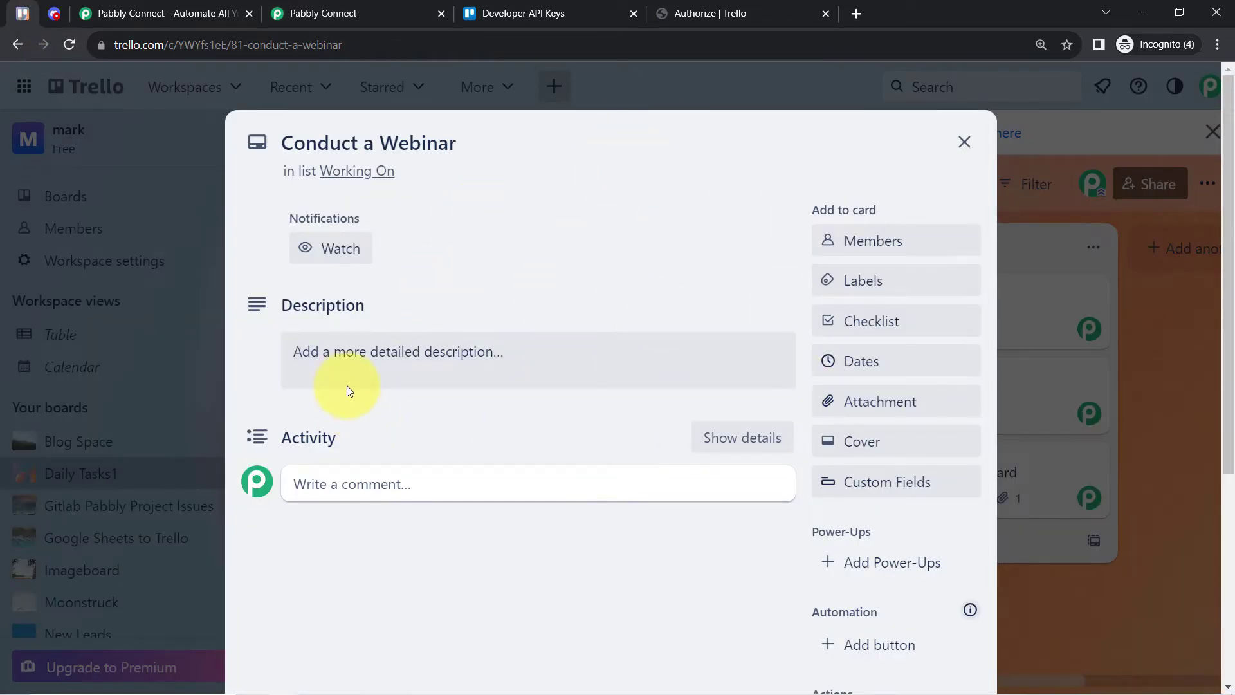
click(328, 359)
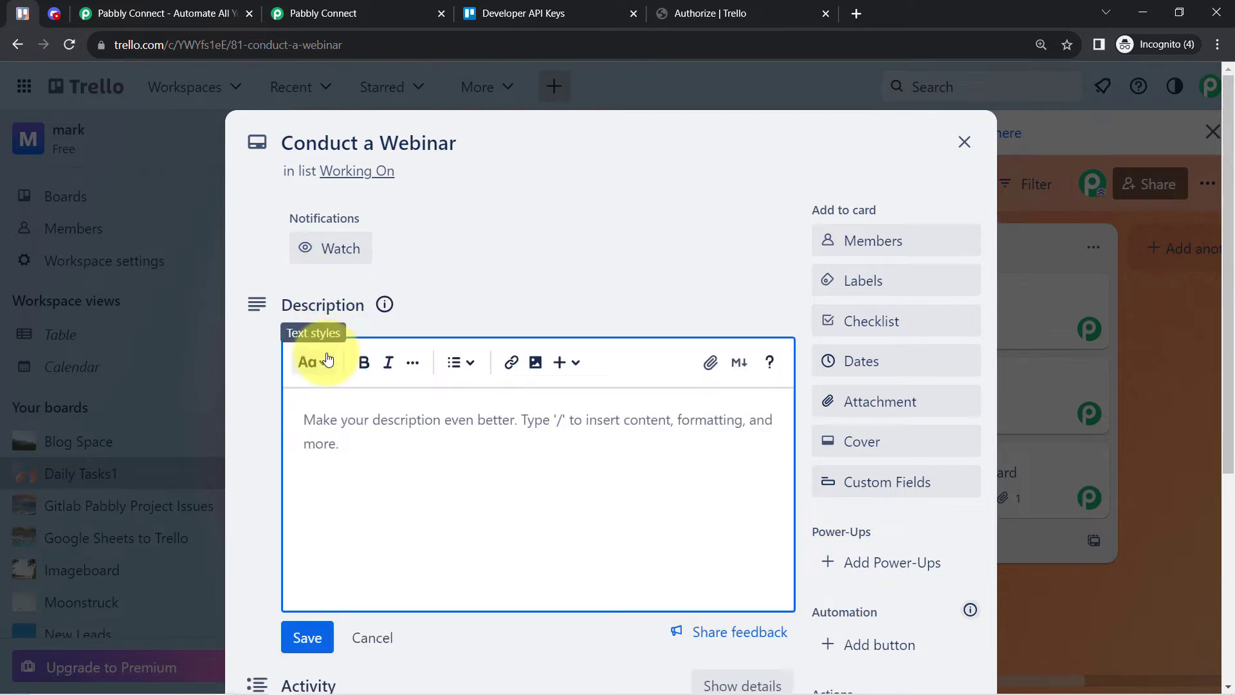
text(We)
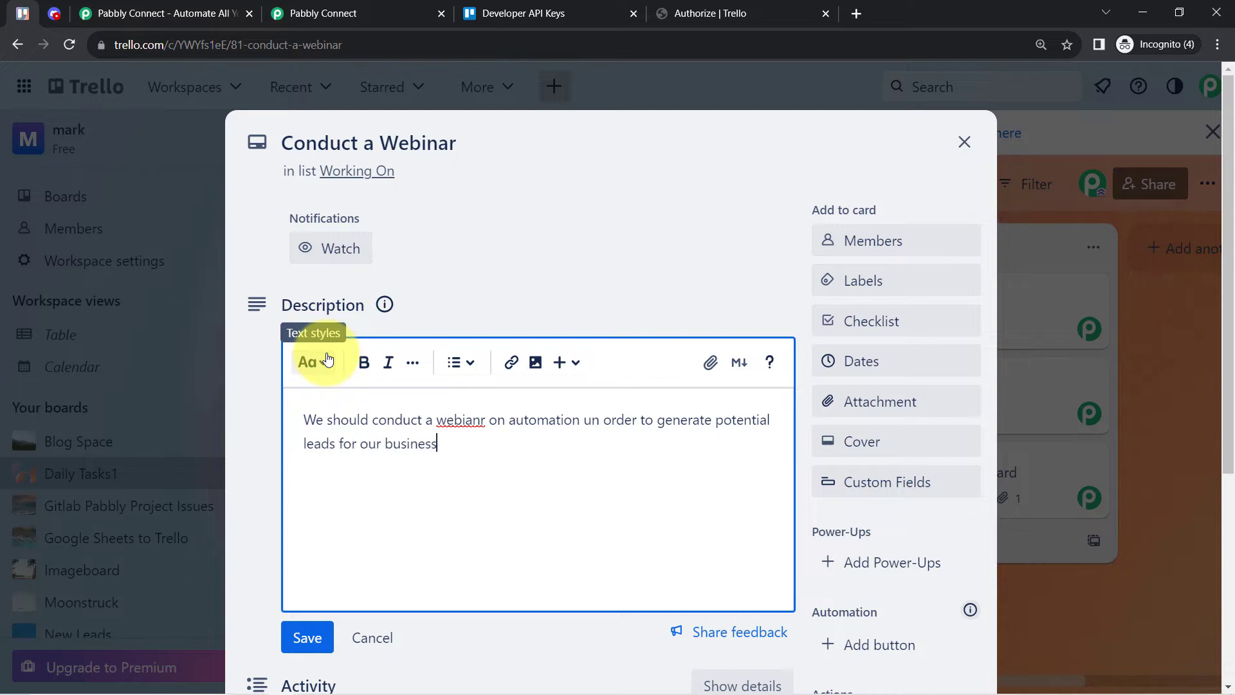
right_click(463, 422)
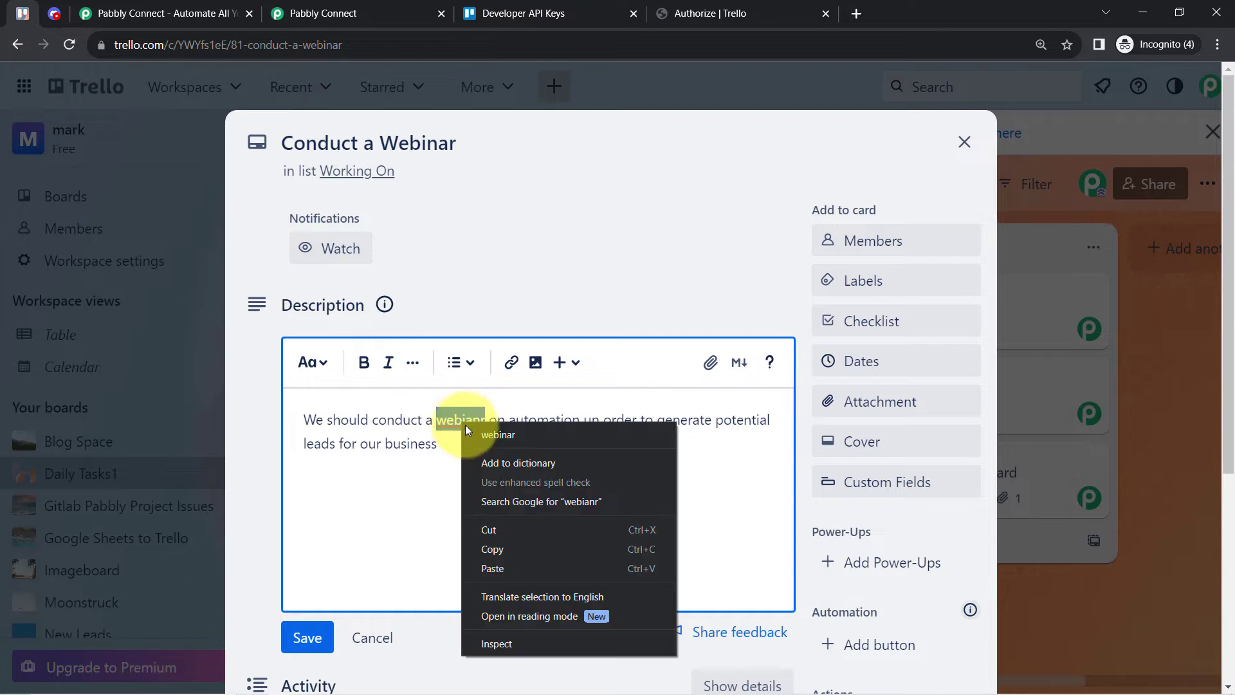
click(477, 435)
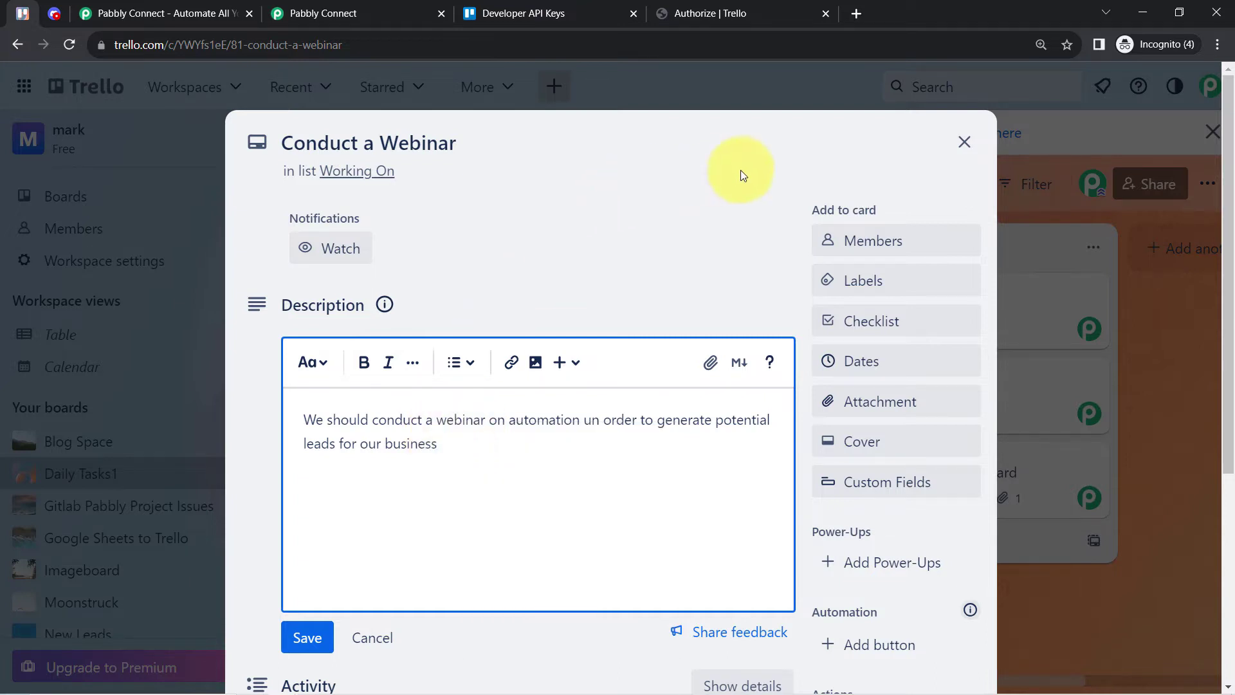
Save the card's description and assign the listed board member to the Conduct a Webinar card.
click(896, 244)
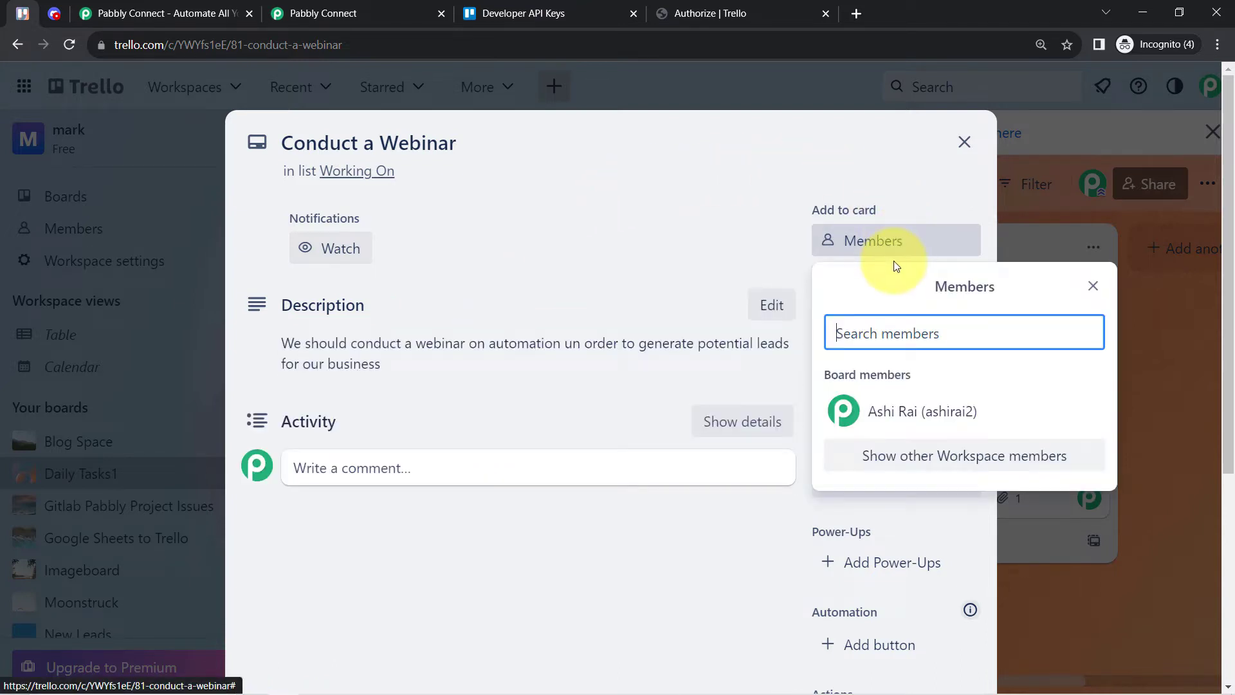
click(891, 414)
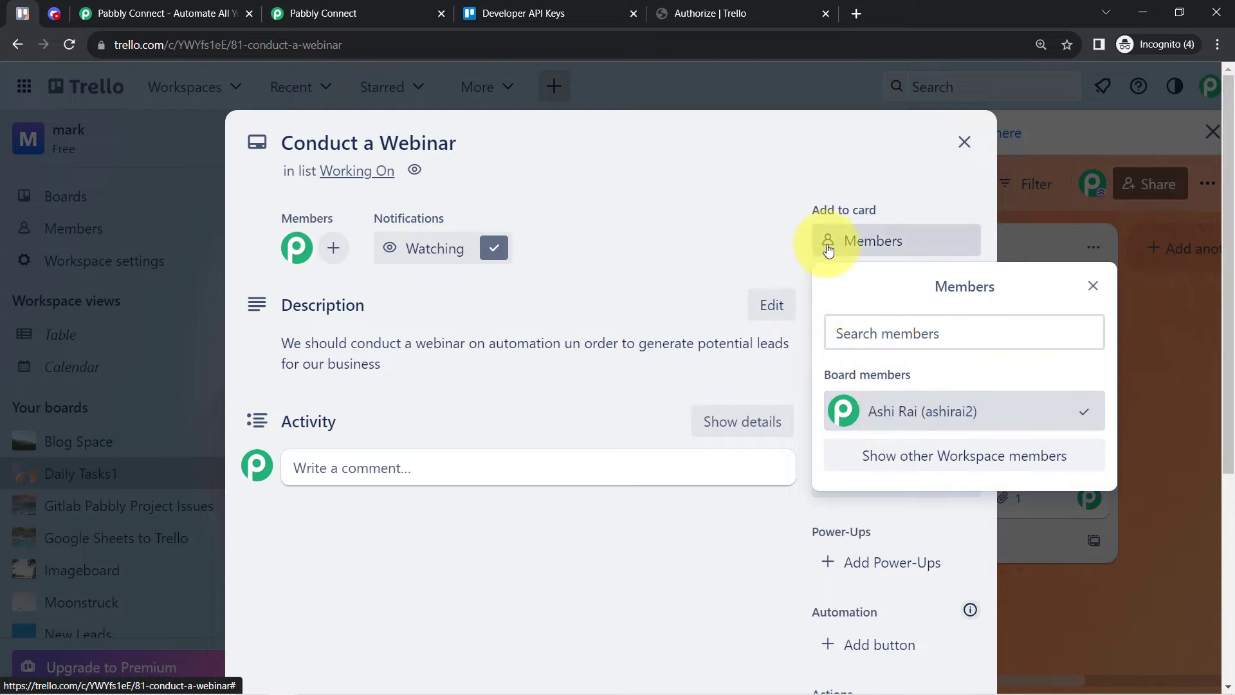
click(758, 252)
Add the High Priority label to the Conduct a Webinar card.
click(863, 280)
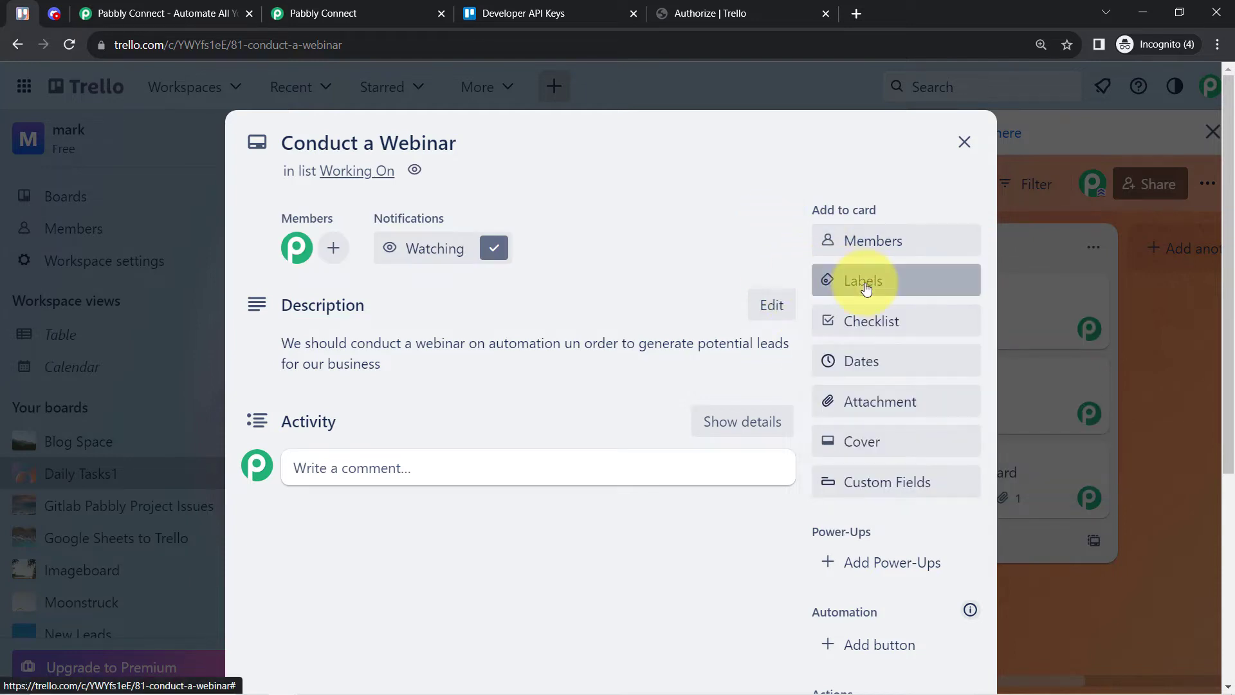
click(923, 260)
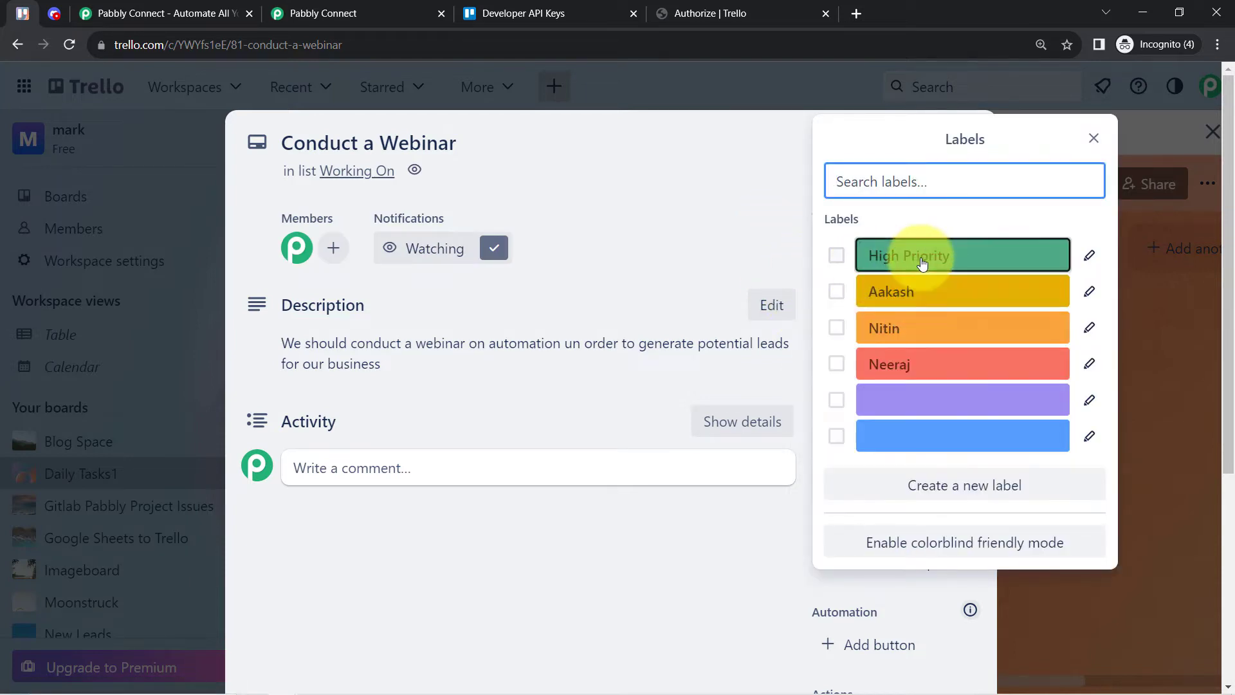
click(700, 199)
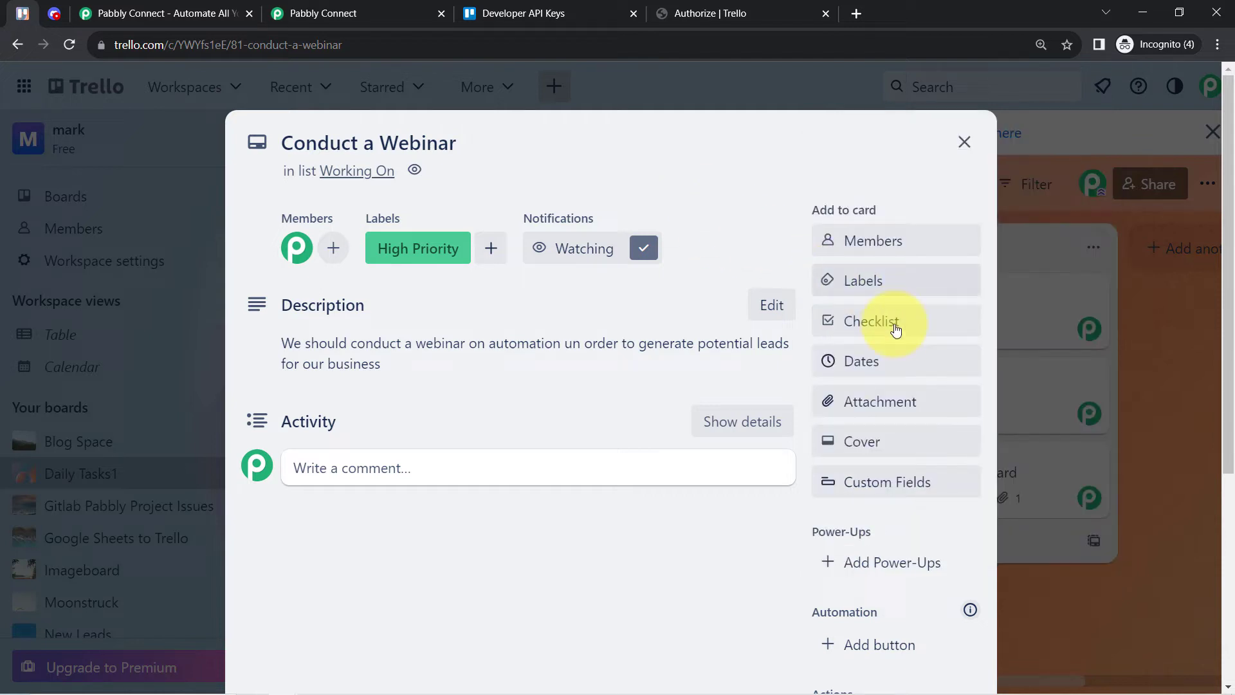
Set the Conduct a Webinar card's due date to 08/28/2023 and save it.
click(875, 359)
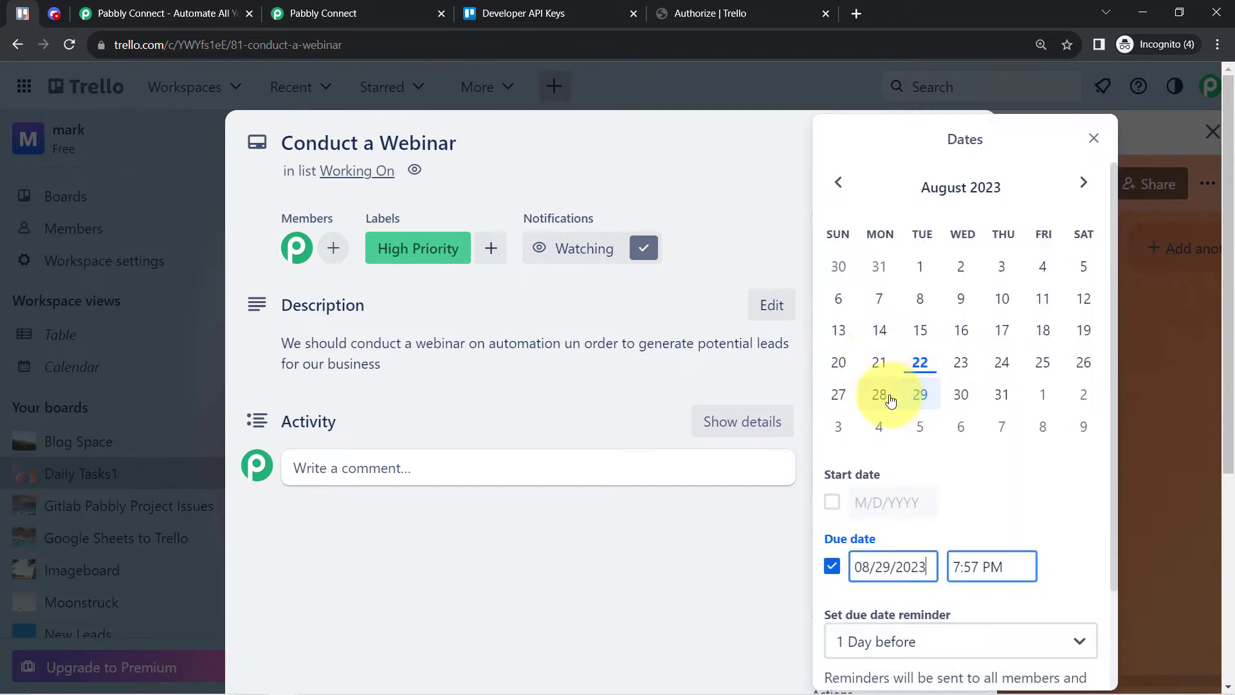
click(880, 395)
scroll(901, 528, down, 2)
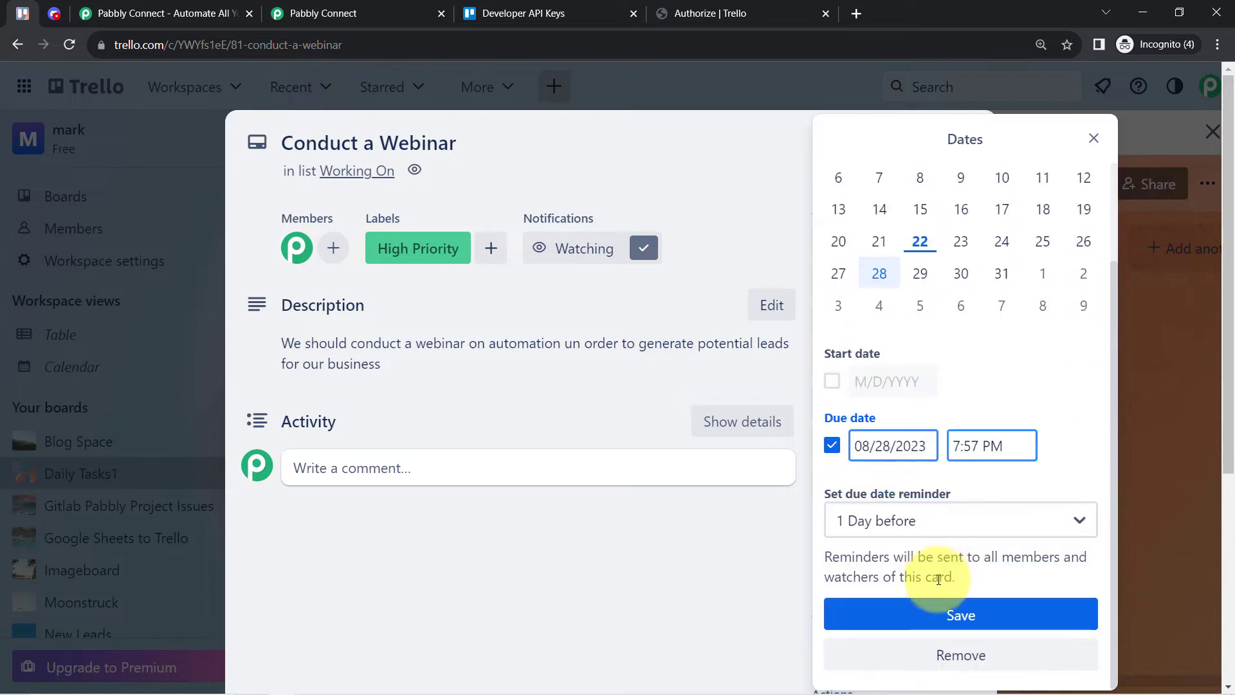
click(939, 613)
scroll(901, 499, down, 4)
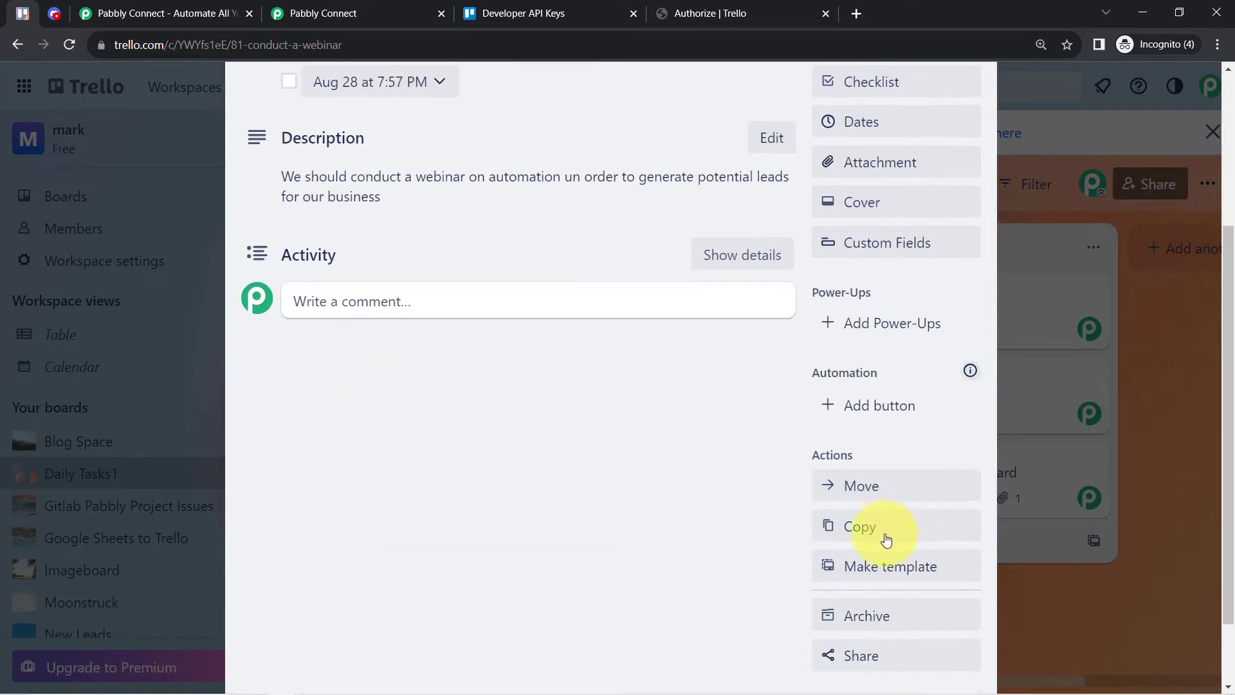
scroll(851, 401, up, 4)
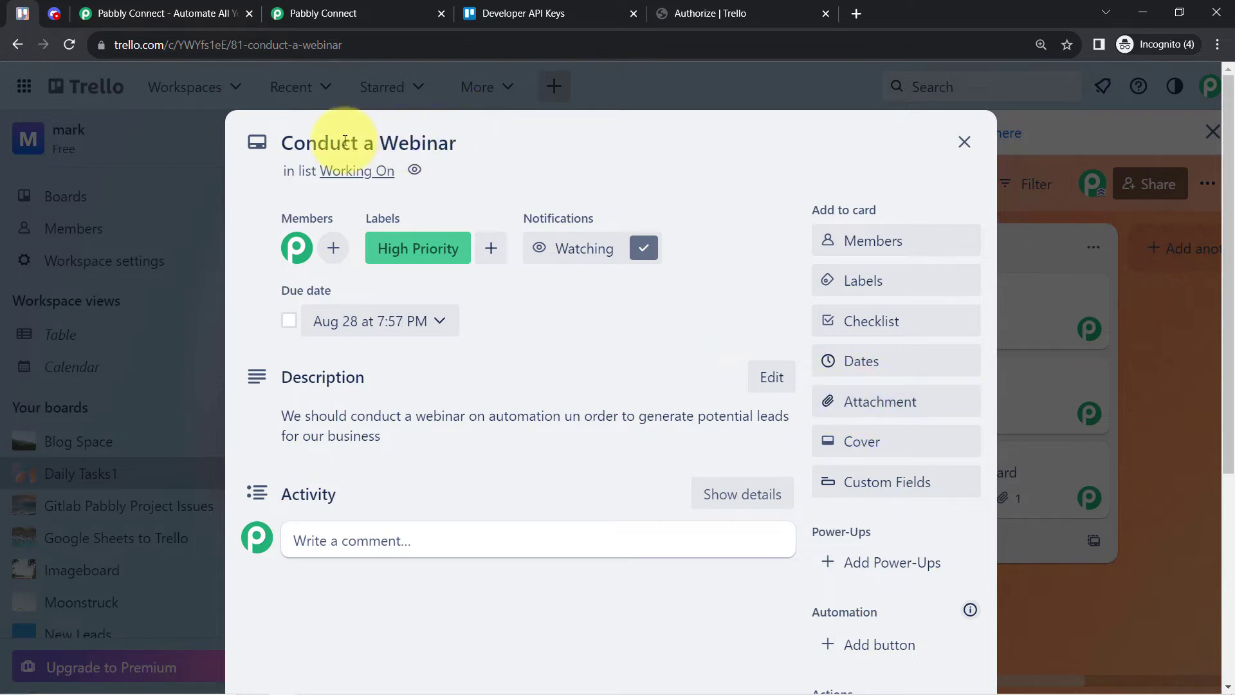
Attach the PDF payment receipt from the computer to the Conduct a Webinar card and close the card.
drag(341, 143, 438, 143)
click(840, 399)
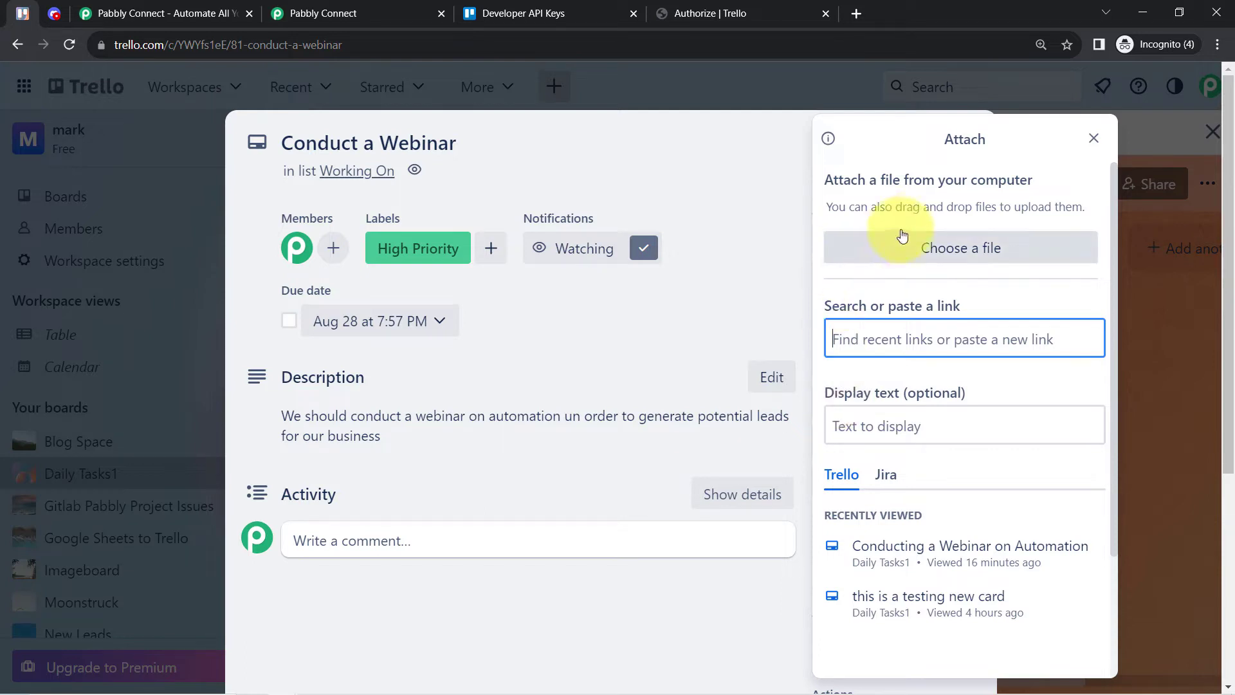
click(962, 251)
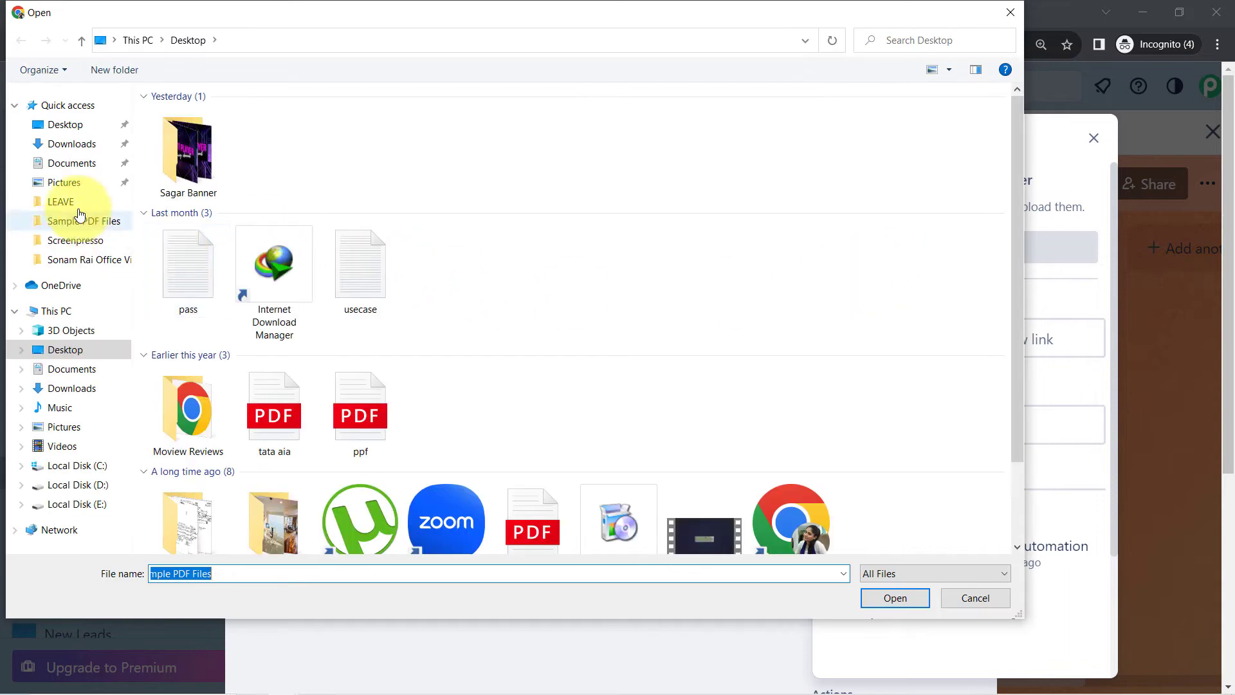
double_click(287, 390)
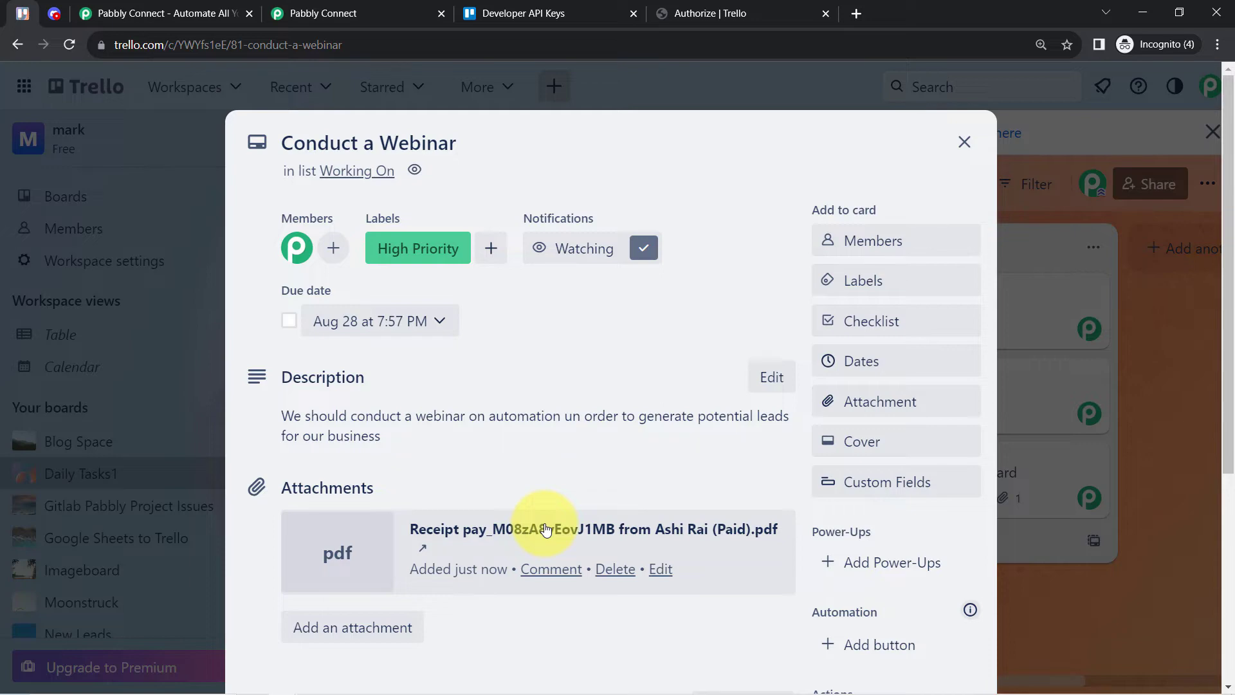
scroll(538, 482, down, 5)
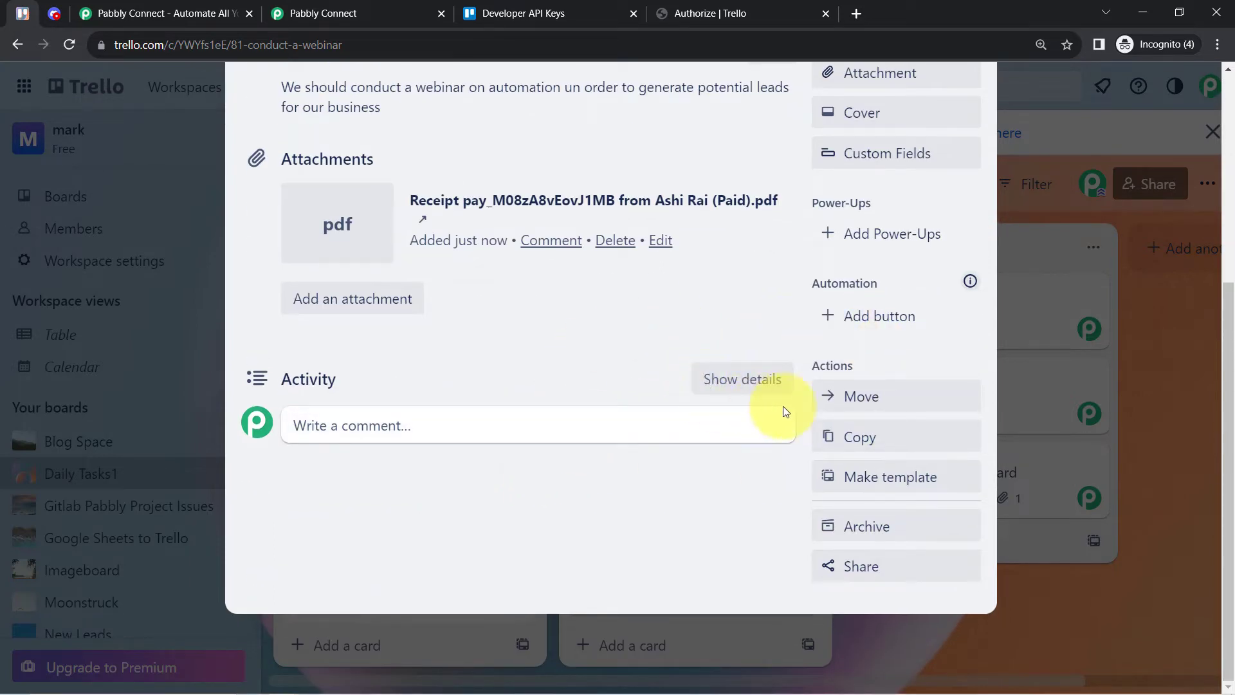
click(1155, 369)
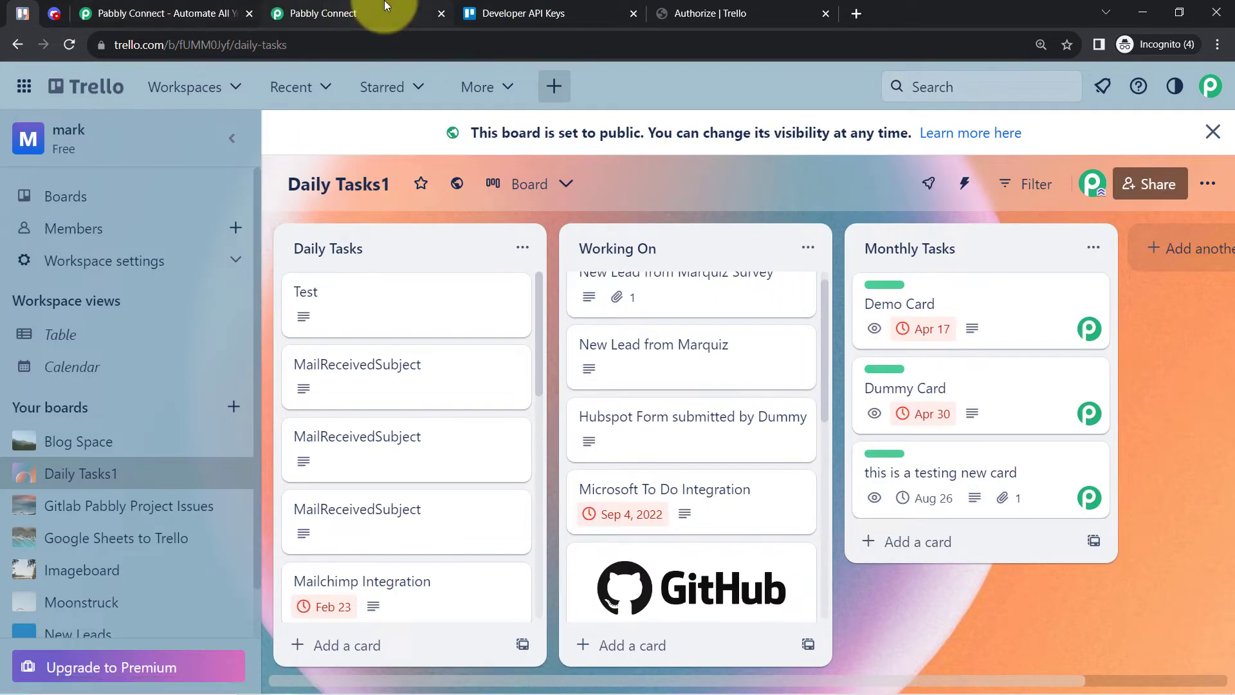
Switch to the Pabbly Connect workflow and insert a Trello action between the Delay and Discord actions.
click(386, 9)
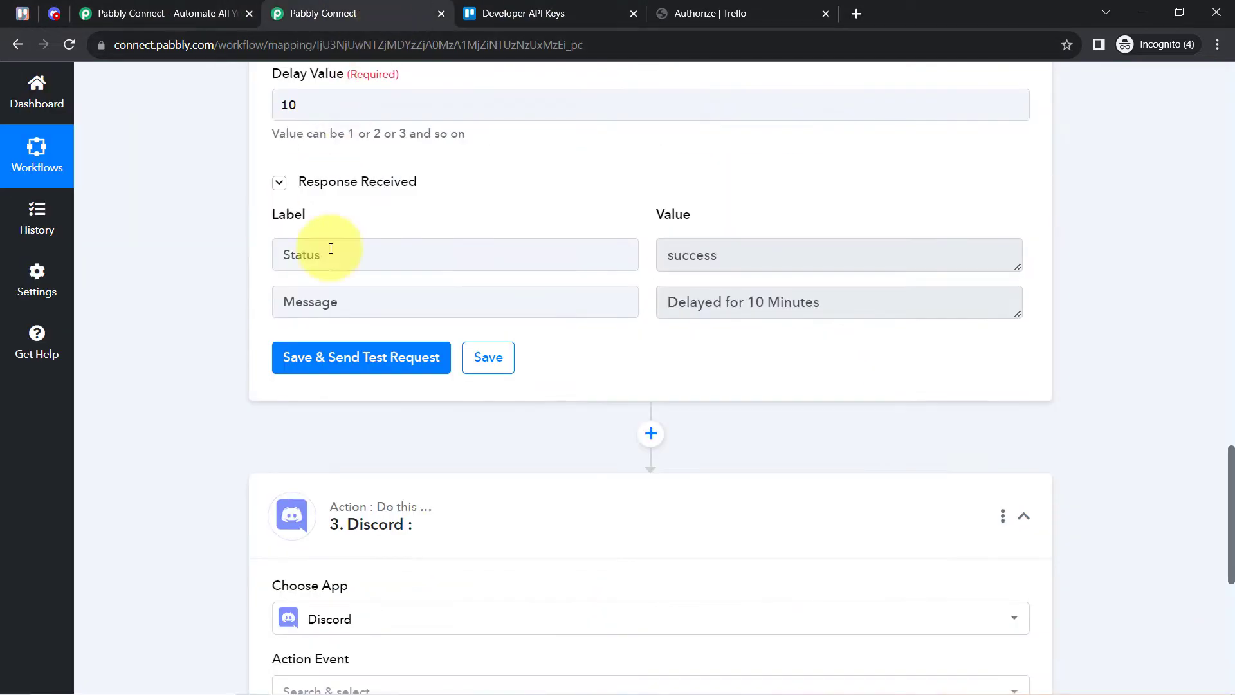
scroll(204, 375, down, 4)
scroll(204, 375, up, 1)
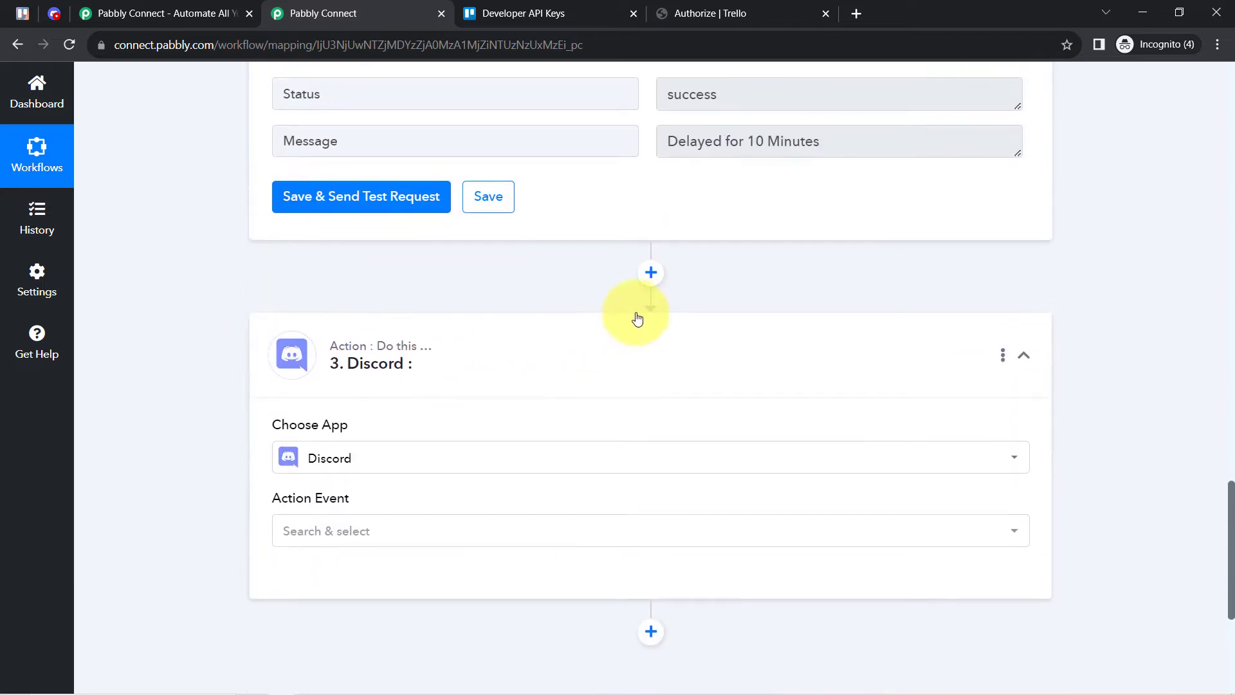
click(651, 272)
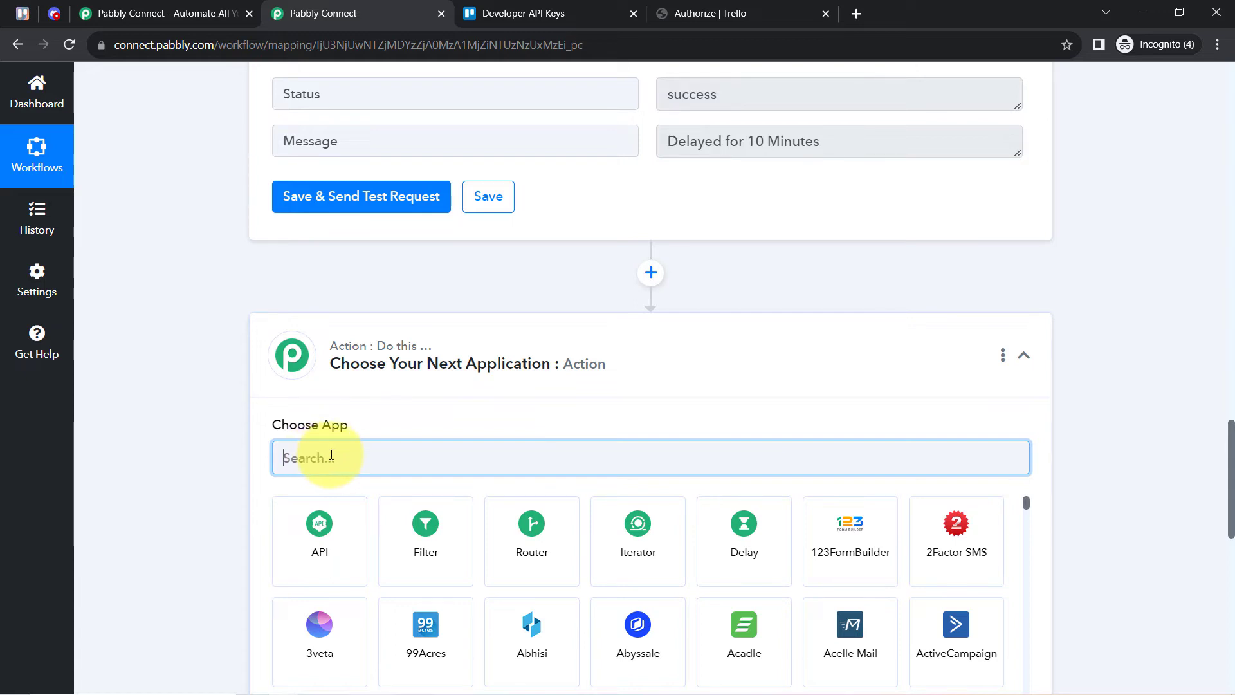
text(rell)
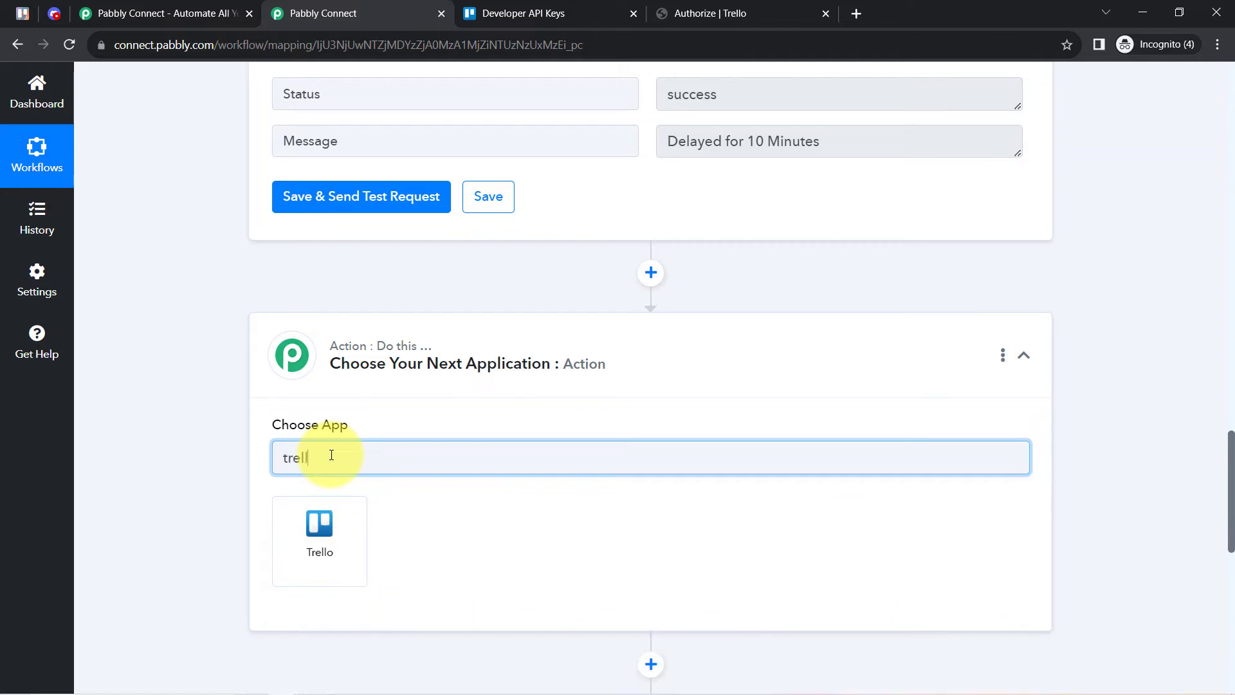
click(313, 521)
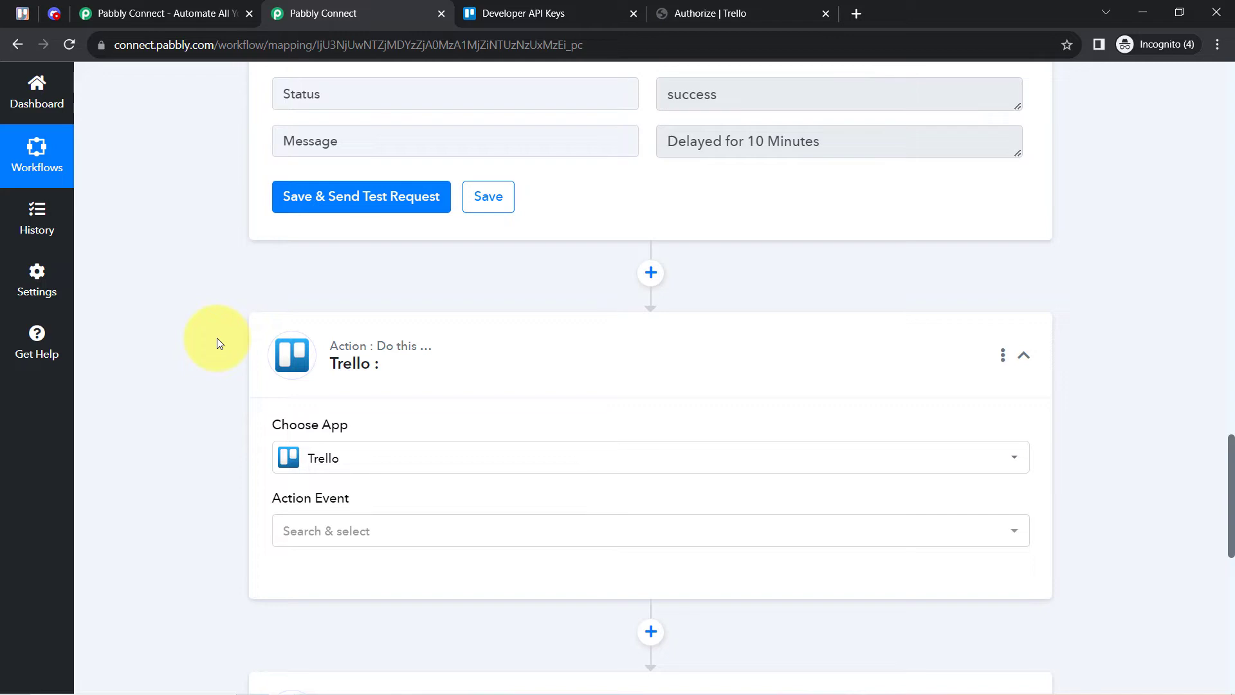
Set the new Trello action's event to Get a Card and connect it through the existing connection Trello #16.
scroll(217, 337, down, 3)
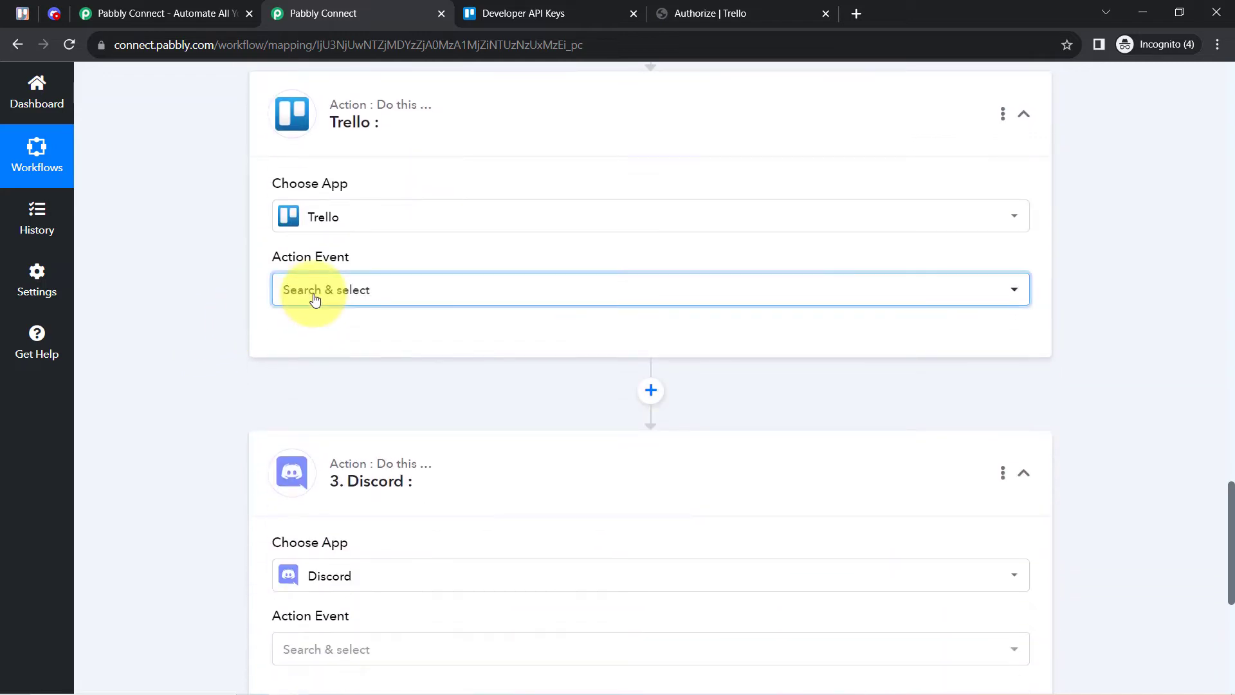
click(314, 298)
text(get)
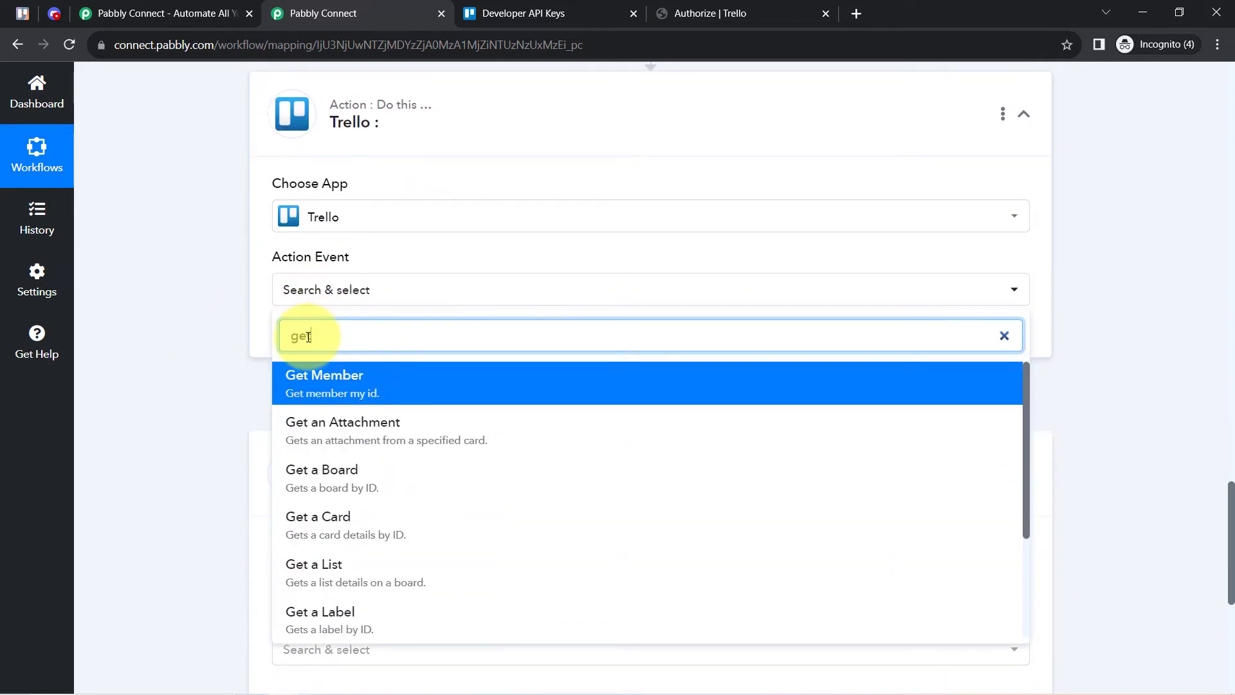
click(328, 529)
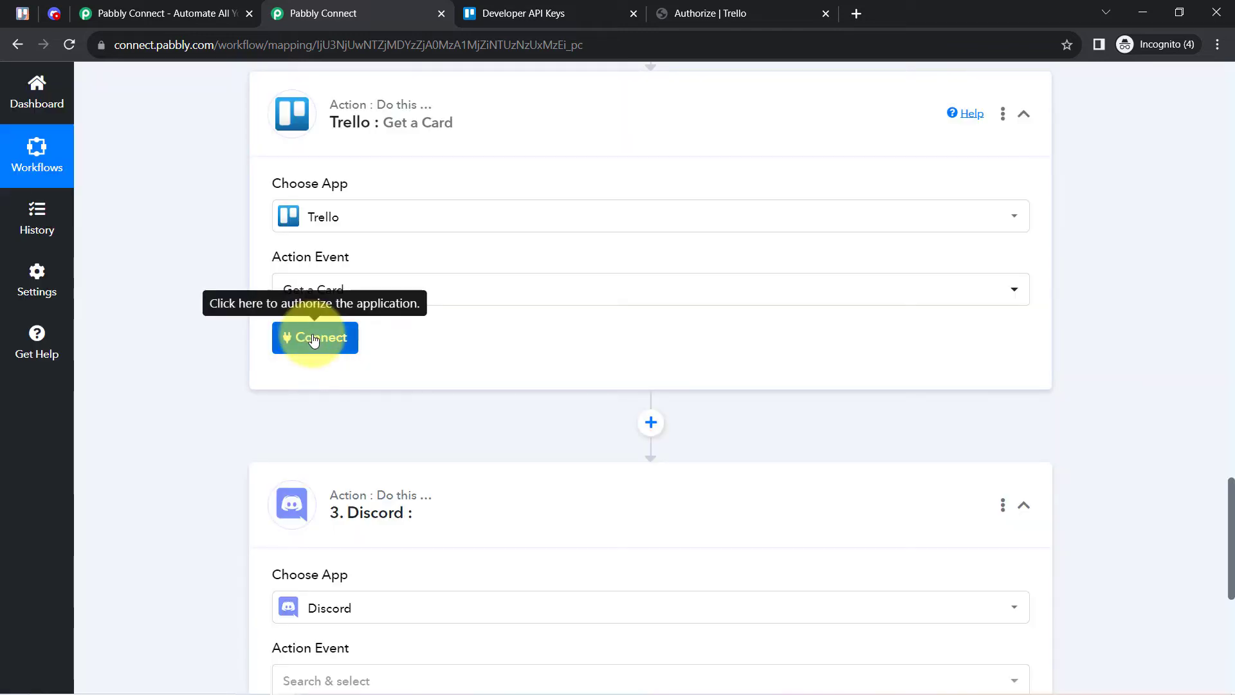
click(313, 339)
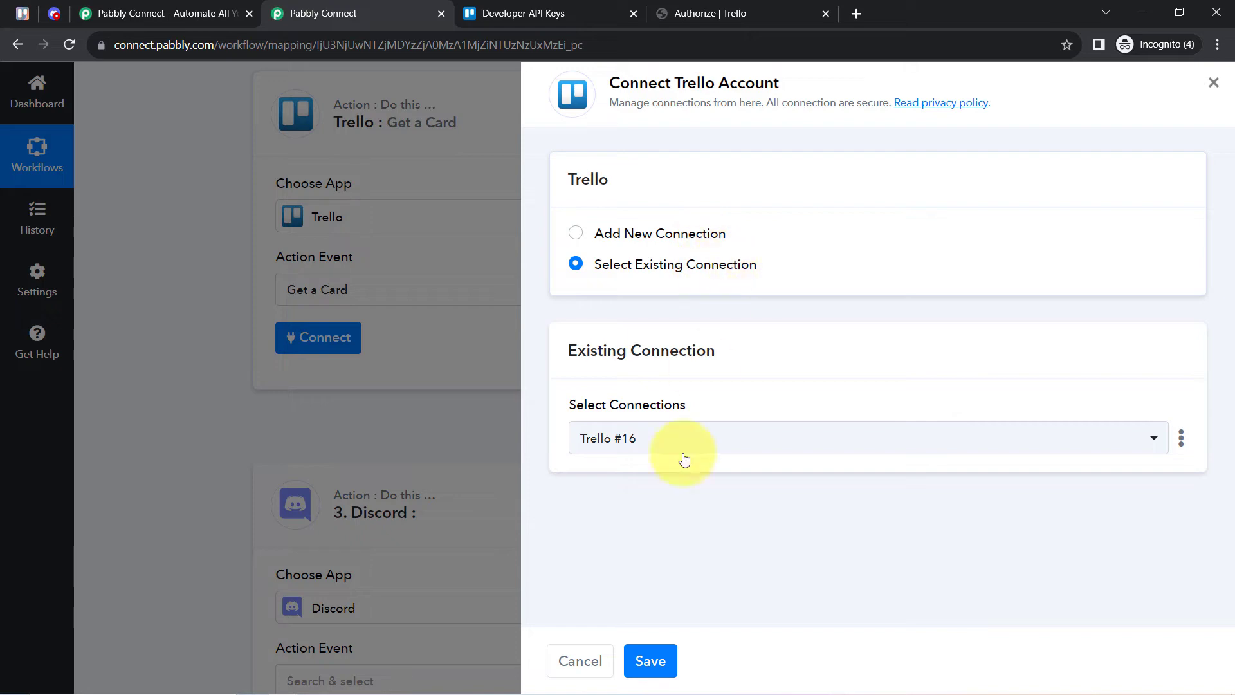
click(650, 661)
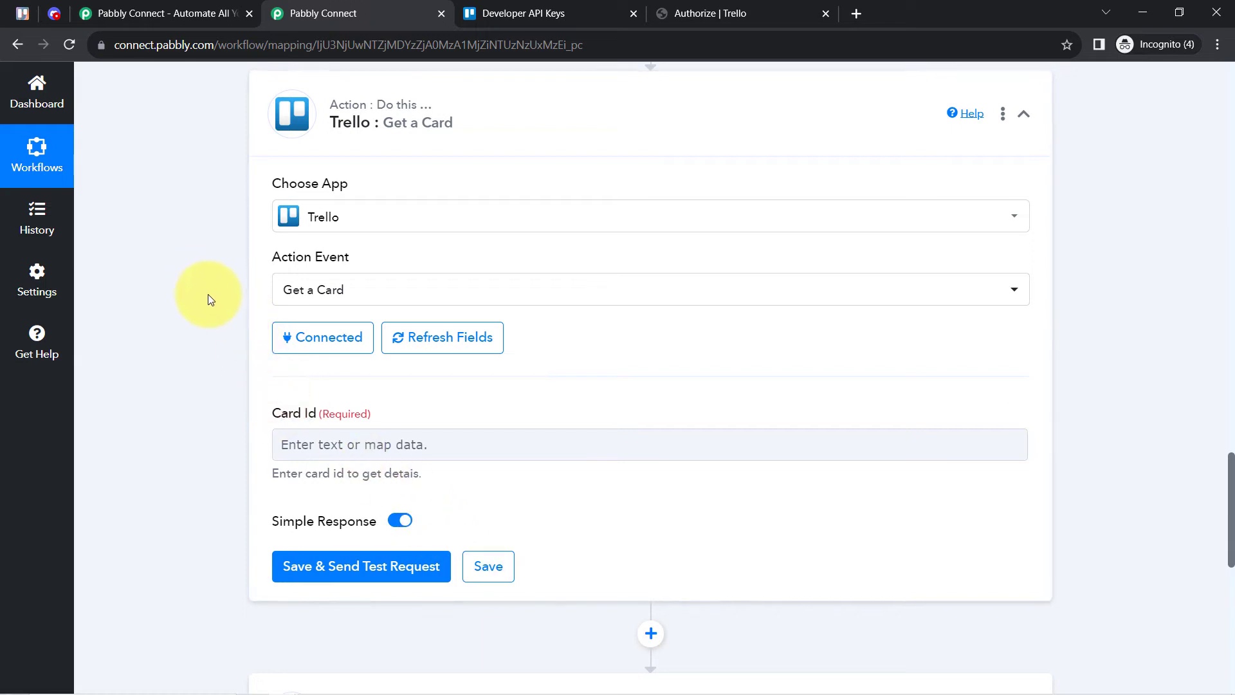
Find the card ID in the Trello trigger's received response and copy its label, Action Data Card Id.
scroll(210, 296, down, 2)
drag(279, 252, 322, 250)
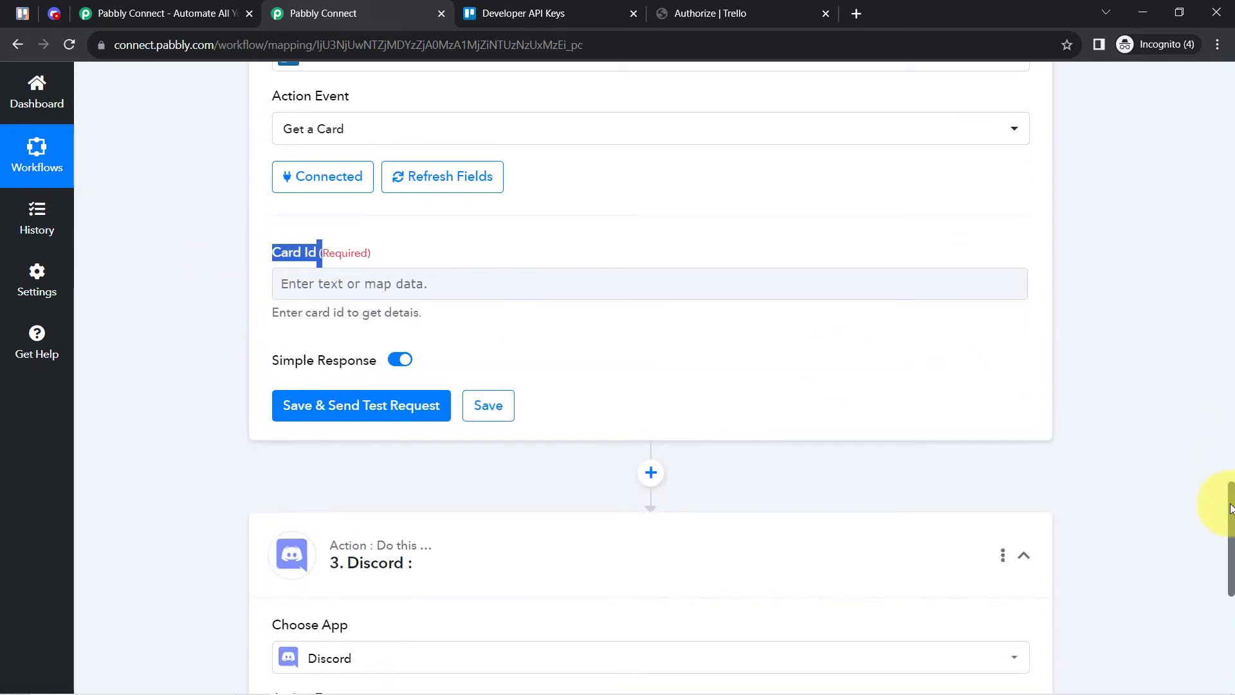
drag(1230, 508, 1225, 226)
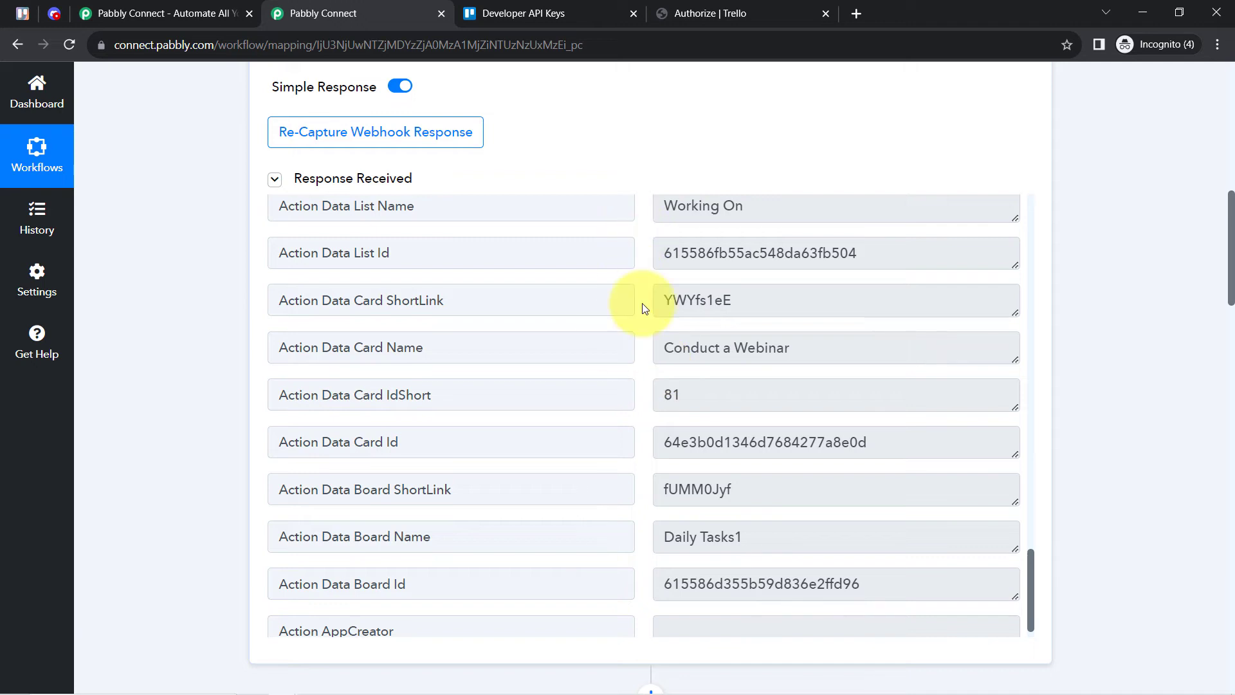
triple_click(698, 341)
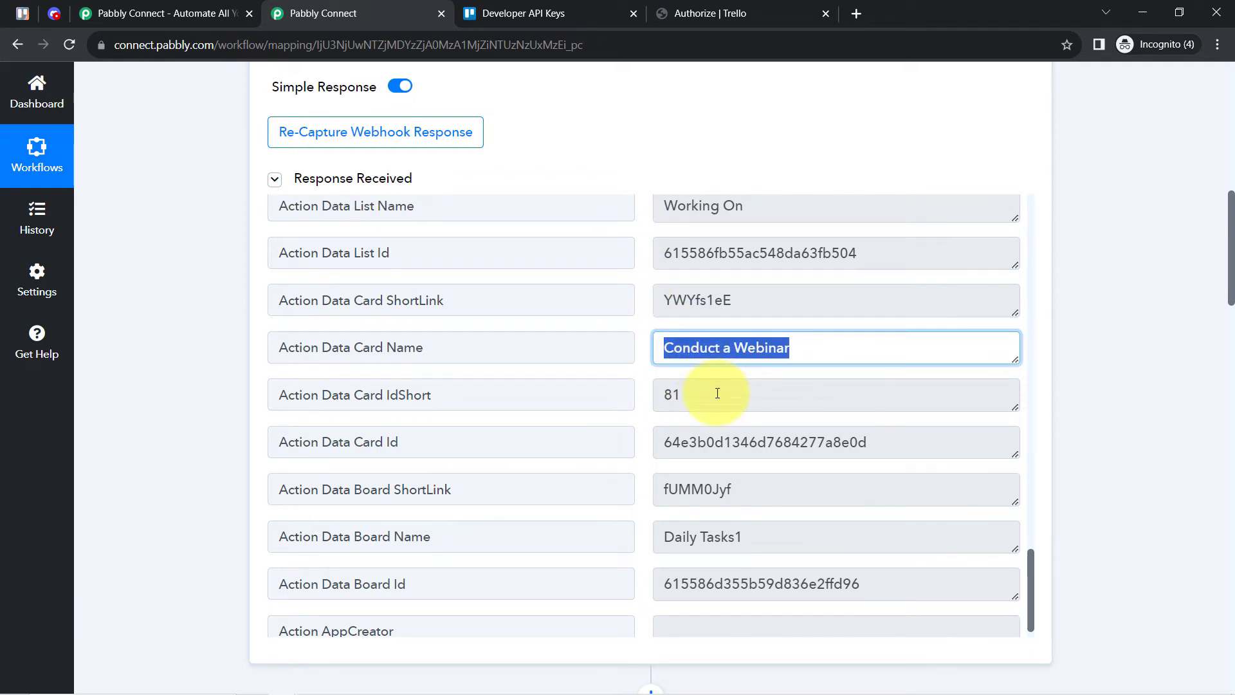
scroll(717, 393, down, 1)
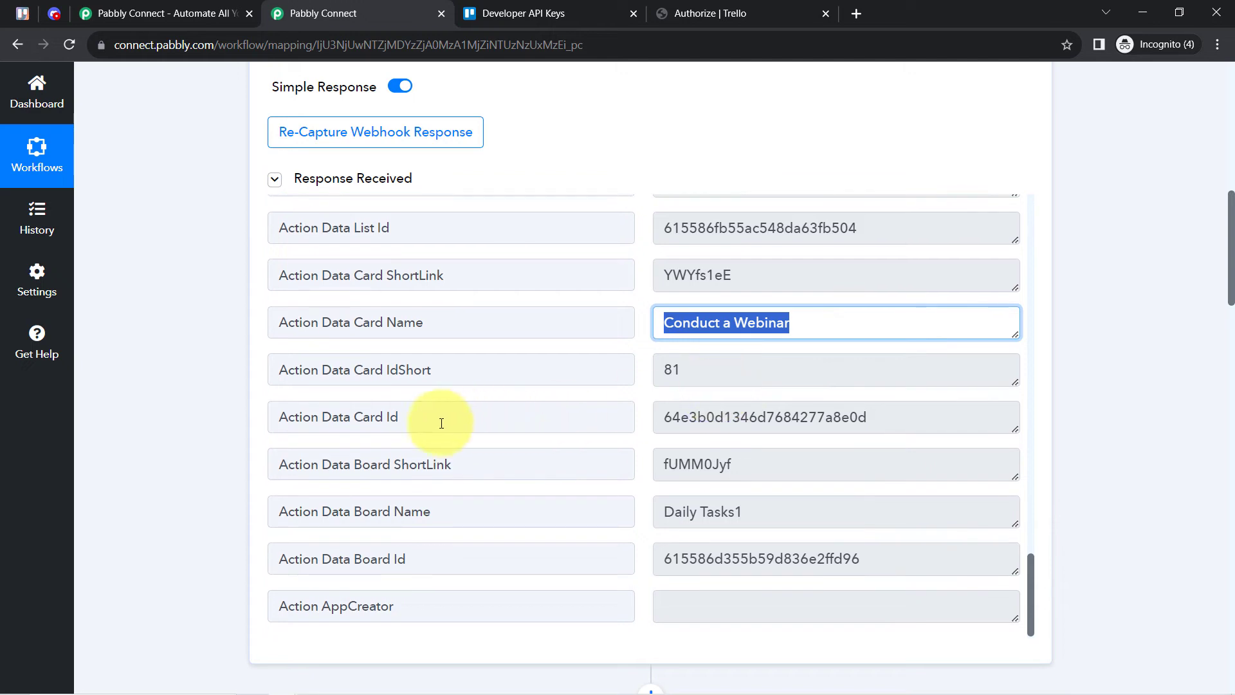
triple_click(725, 416)
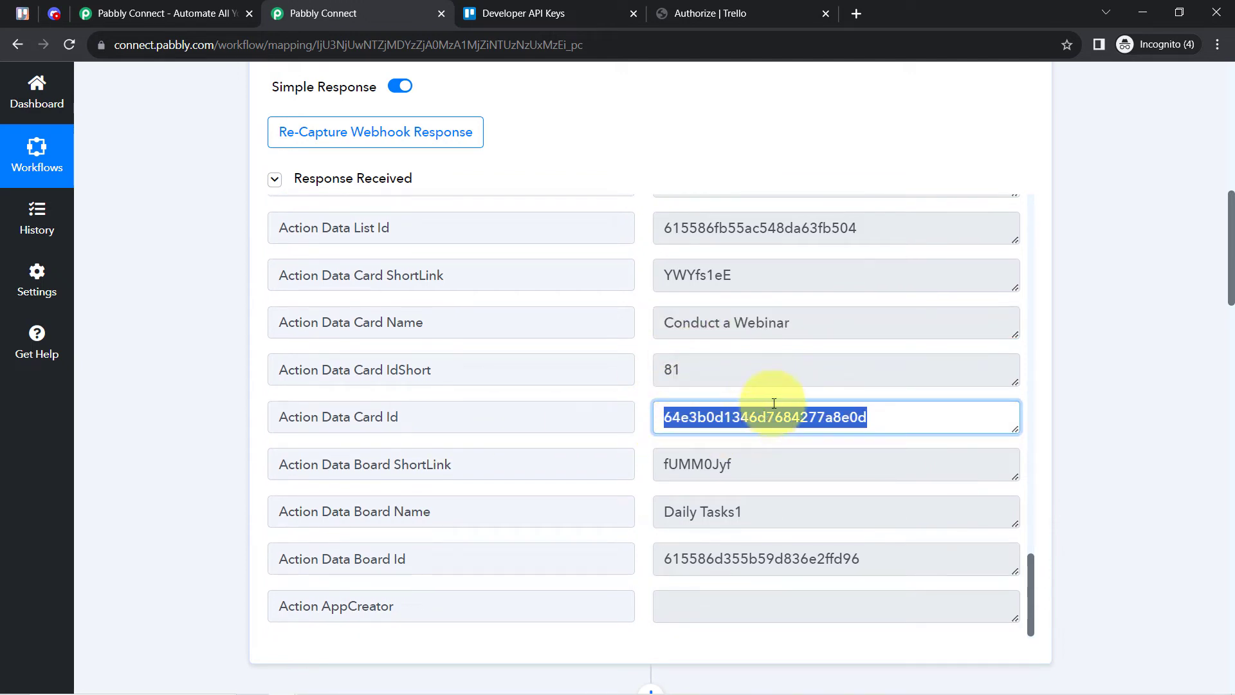
double_click(392, 416)
triple_click(395, 413)
key(ctrl+c)
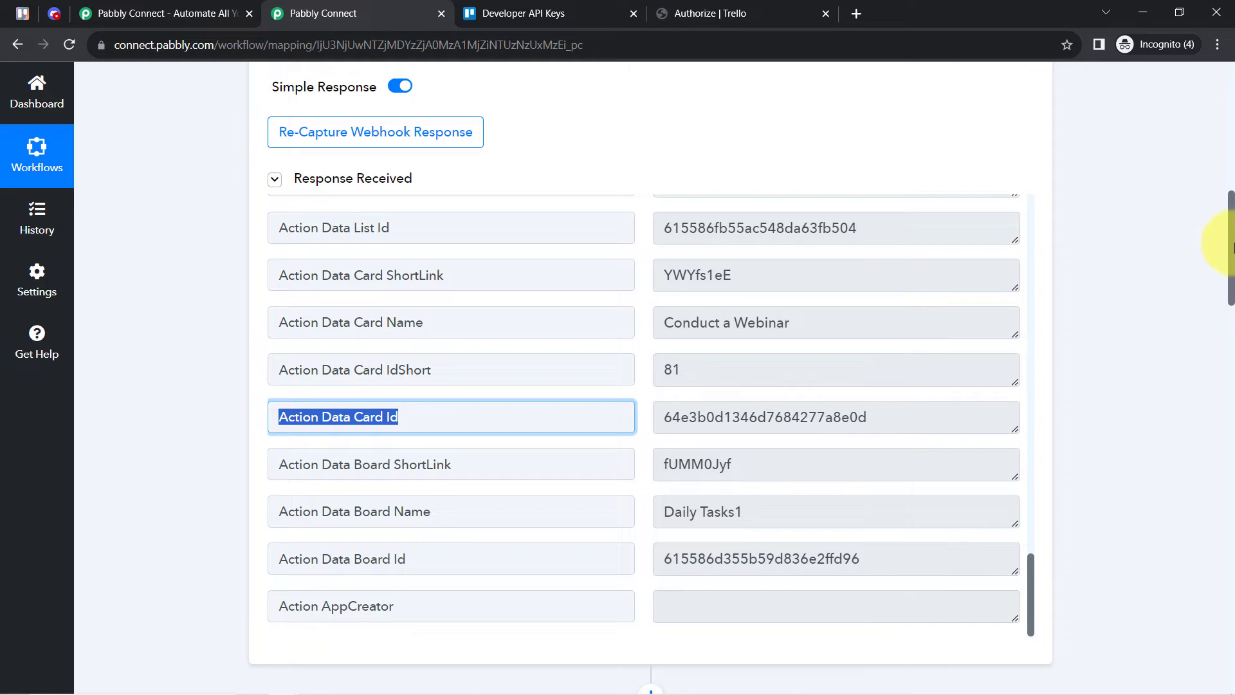
Map the Get a Card action's Card Id to the trigger's Action Data Card Id and save with a test request.
drag(1232, 243, 1188, 489)
scroll(1186, 489, down, 3)
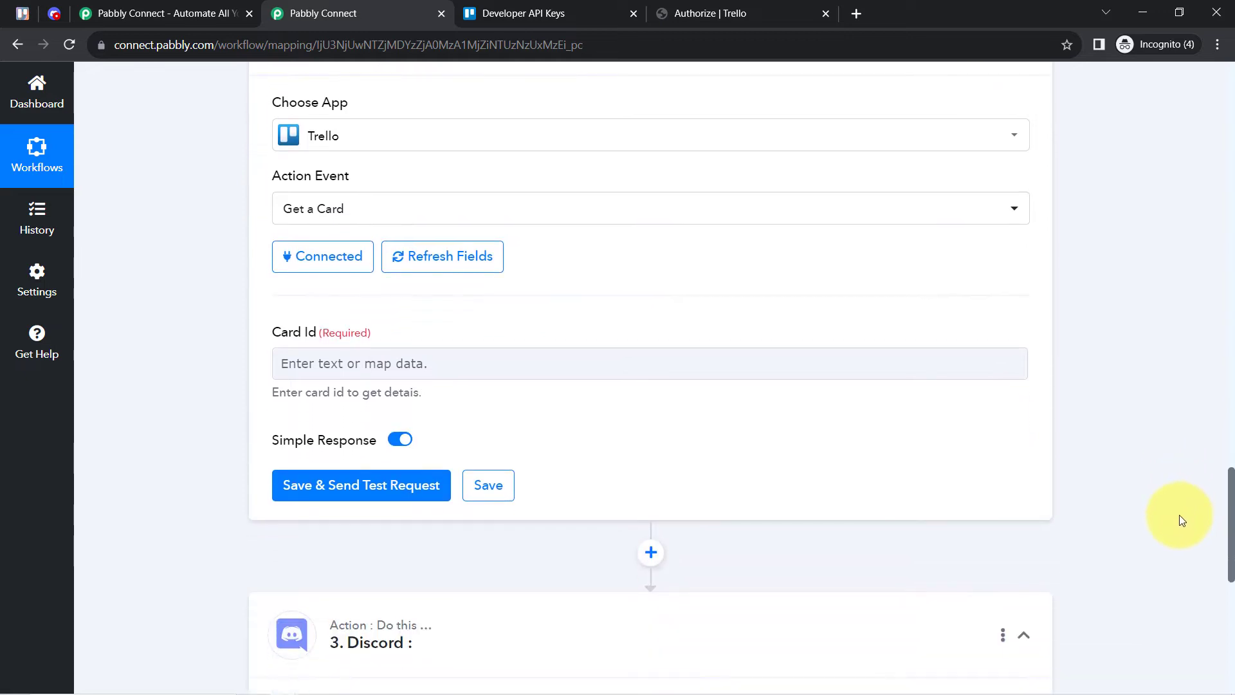
scroll(1178, 539, down, 1)
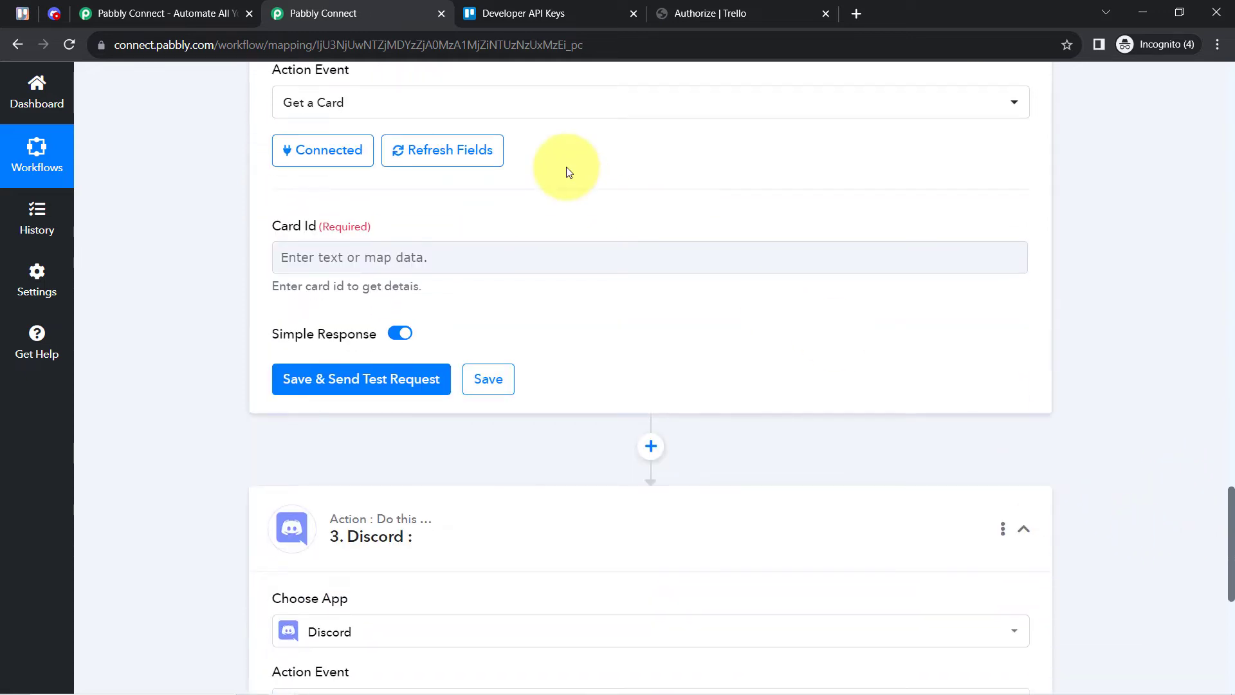
click(300, 258)
click(310, 261)
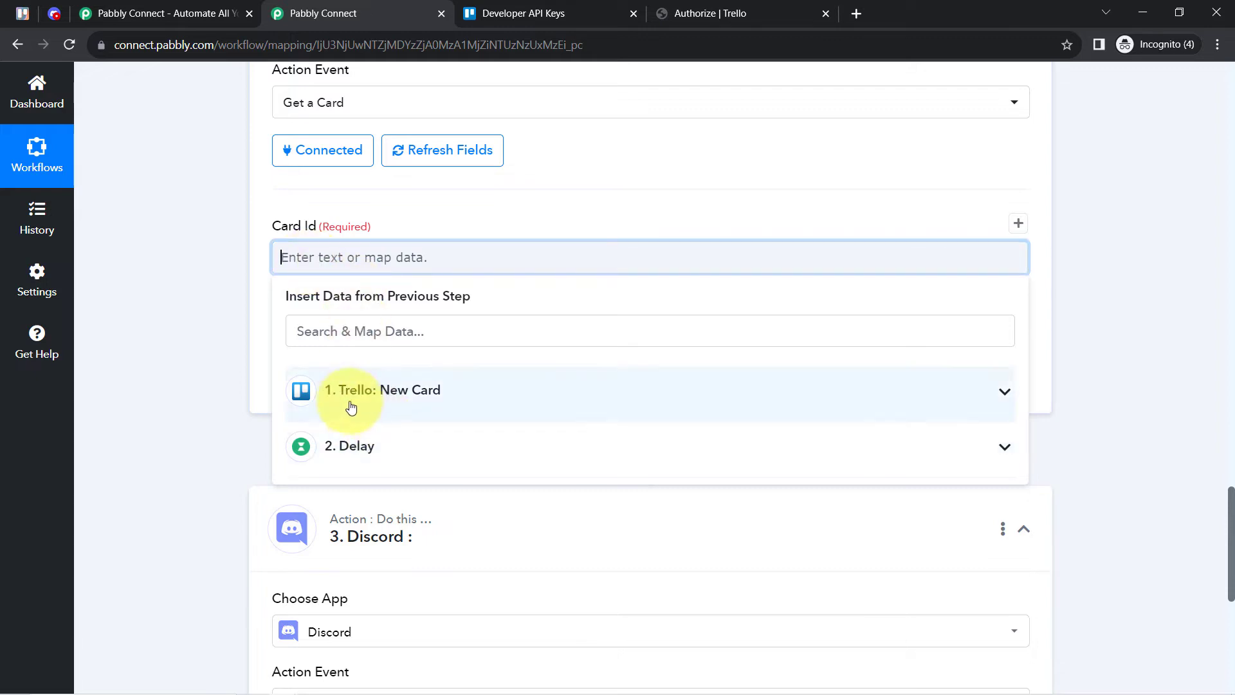
click(358, 453)
click(377, 402)
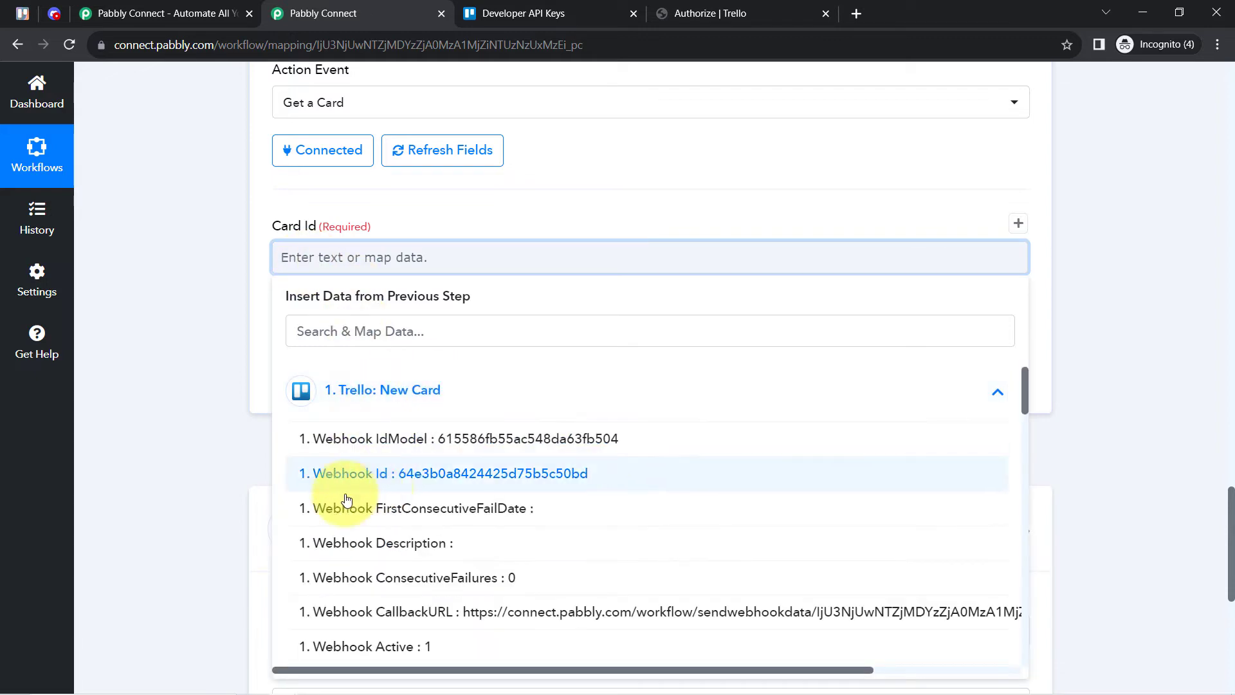
click(317, 332)
key(ctrl+v)
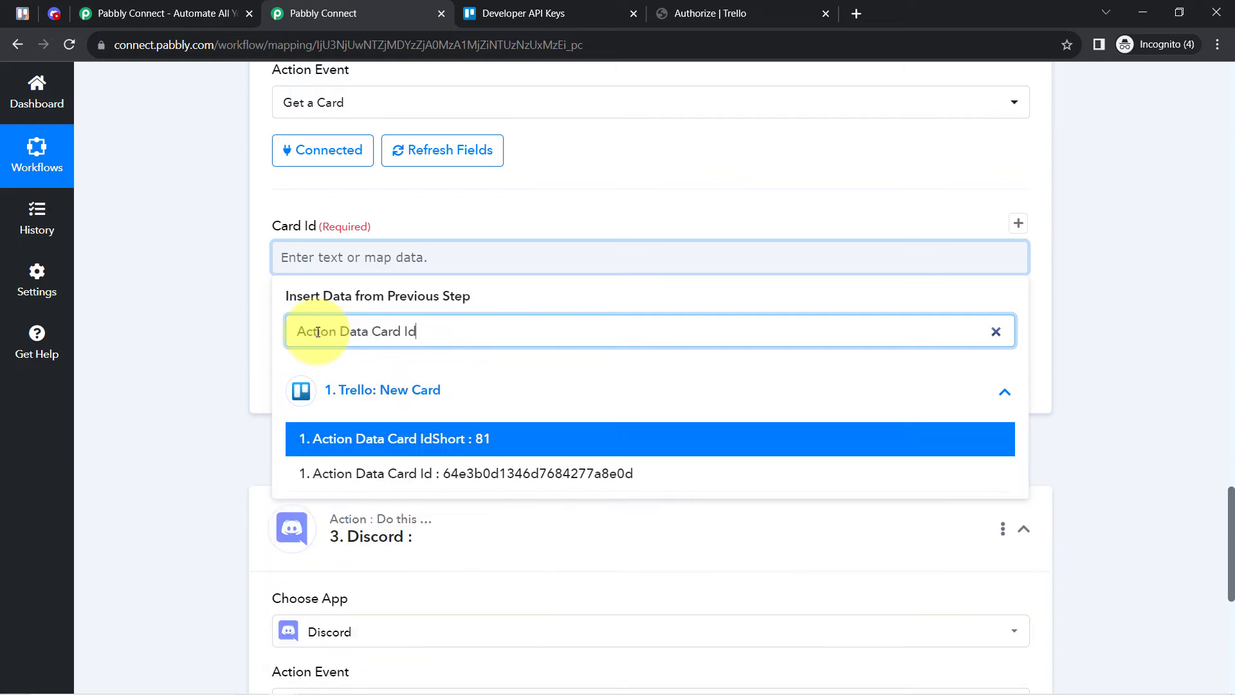
click(367, 473)
click(192, 321)
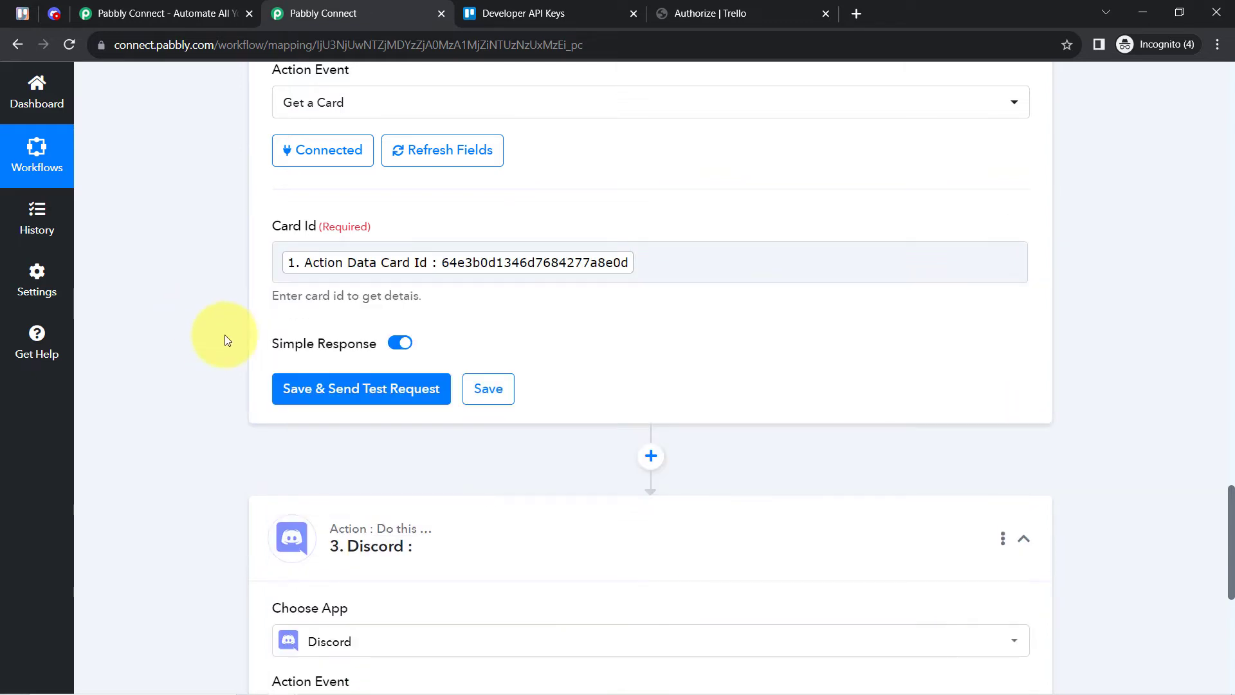
click(295, 389)
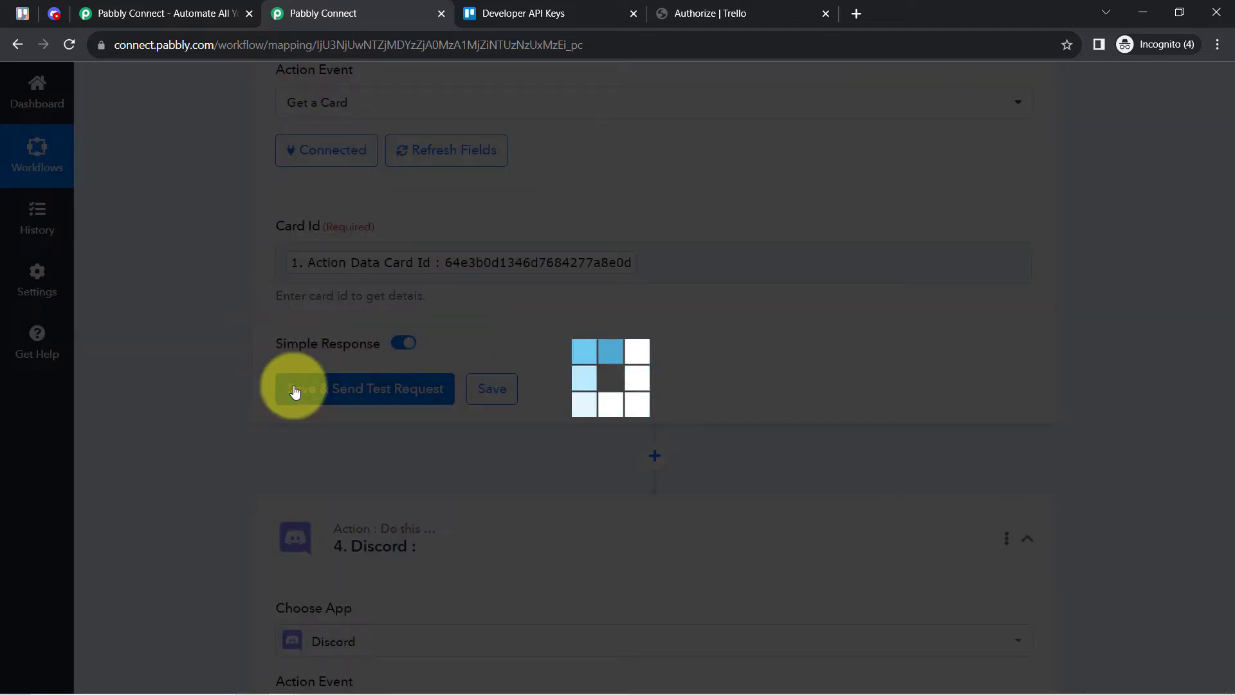
Examine the Get a Card action's received response for the card's description, due date, labels and name.
scroll(212, 284, down, 4)
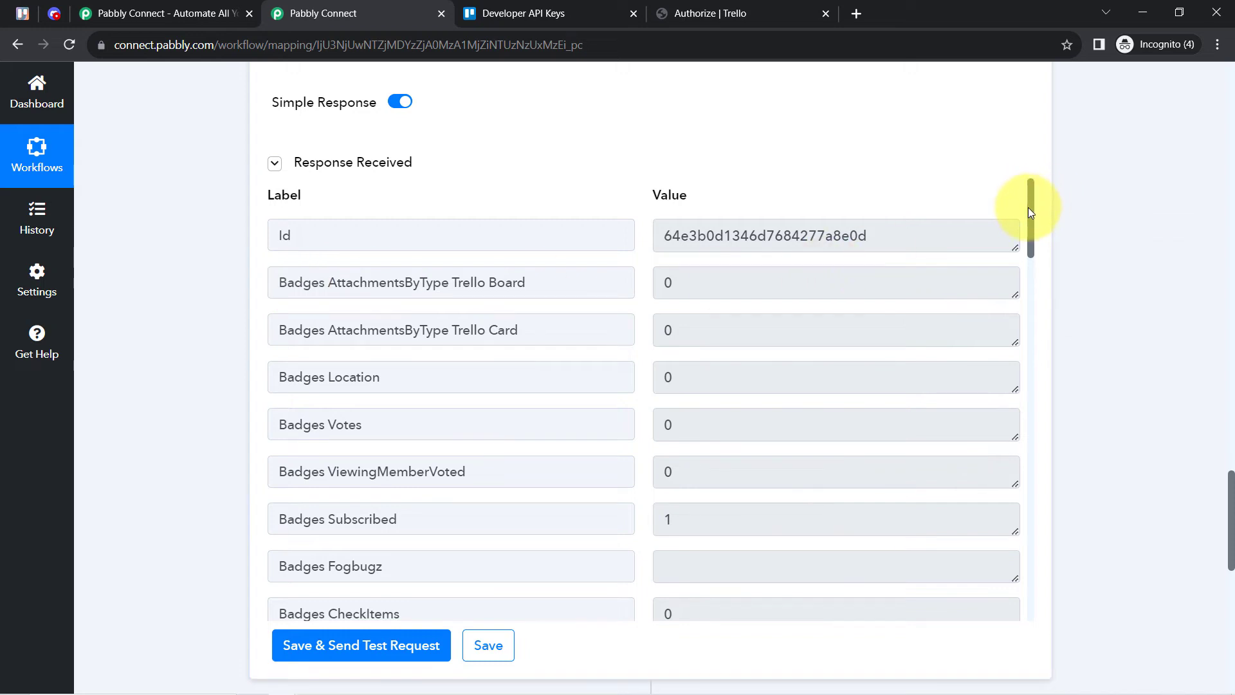
drag(1028, 207, 1012, 360)
drag(687, 297, 780, 303)
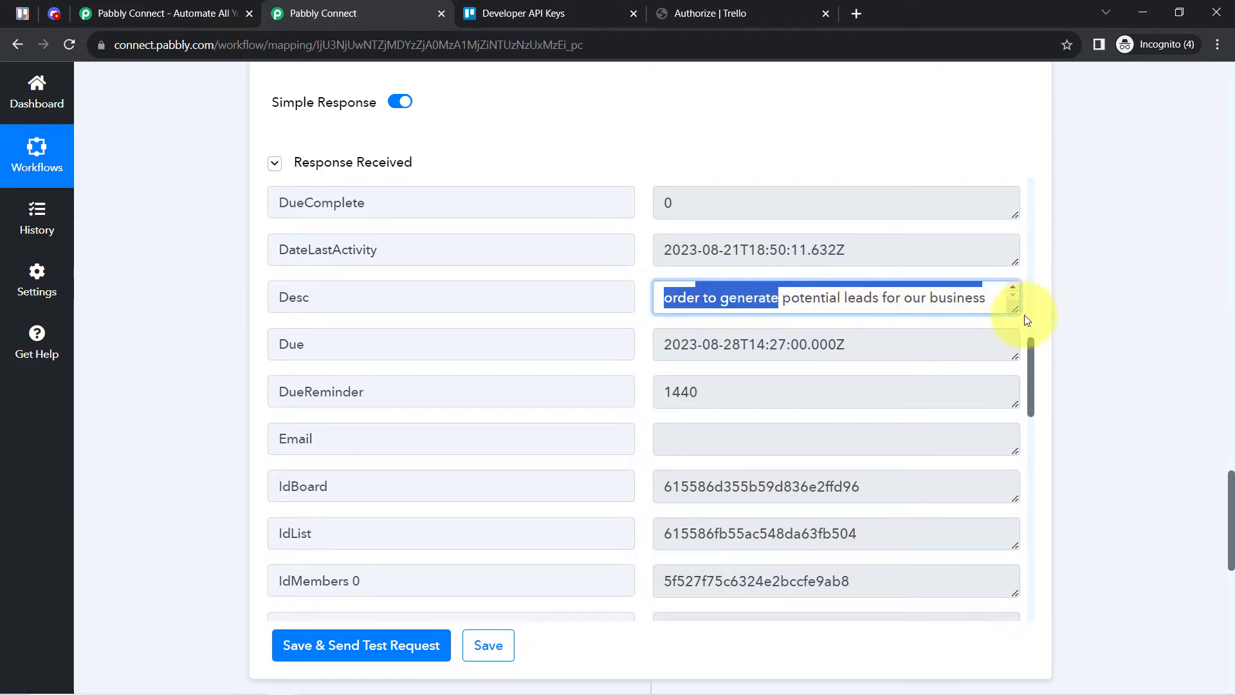
drag(1015, 311, 1015, 345)
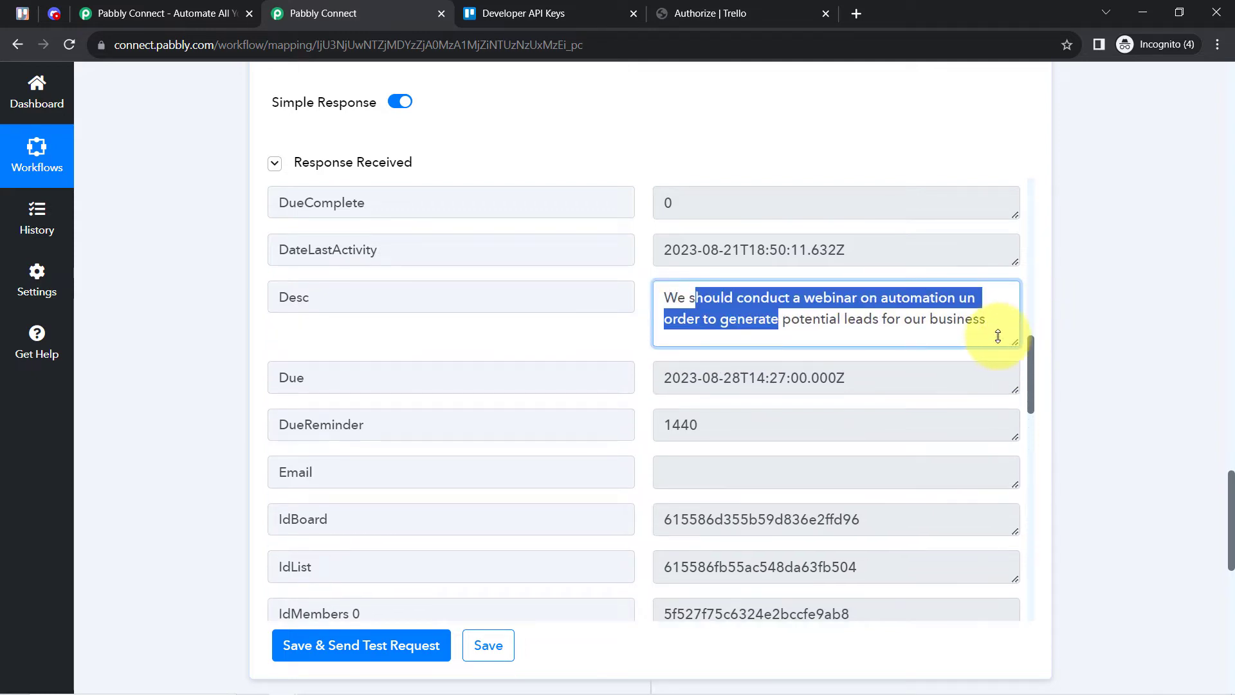
click(862, 326)
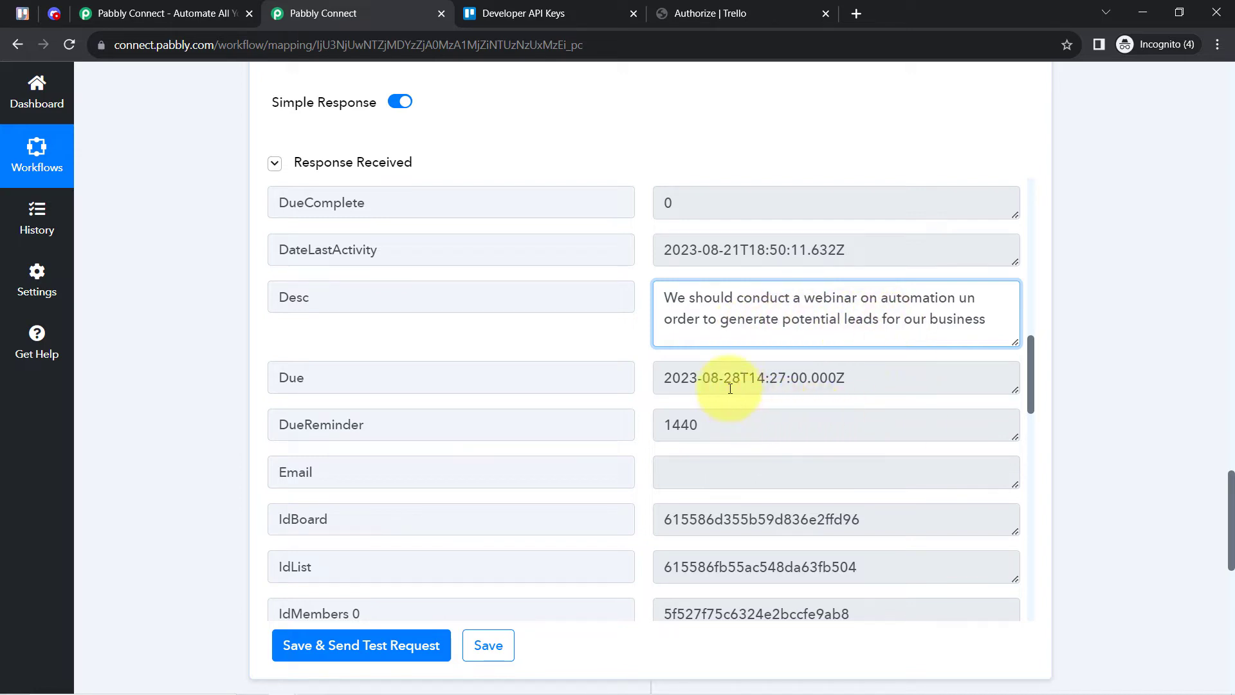
drag(709, 382, 729, 381)
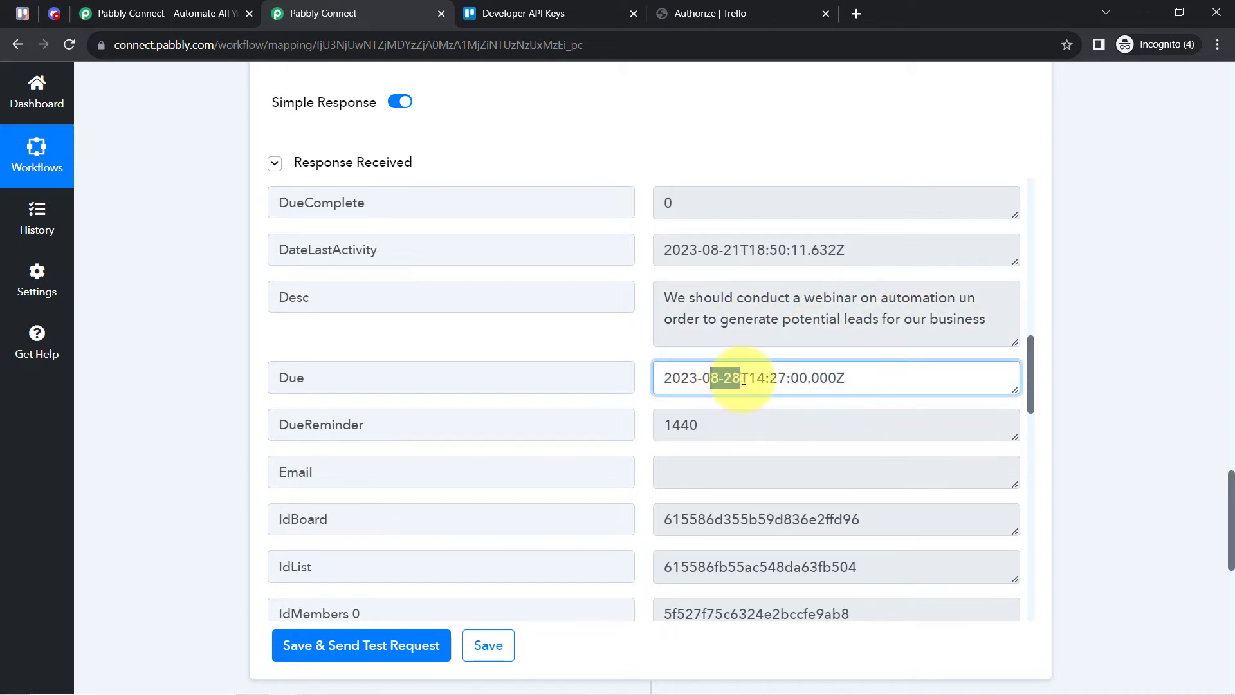
scroll(788, 334, down, 10)
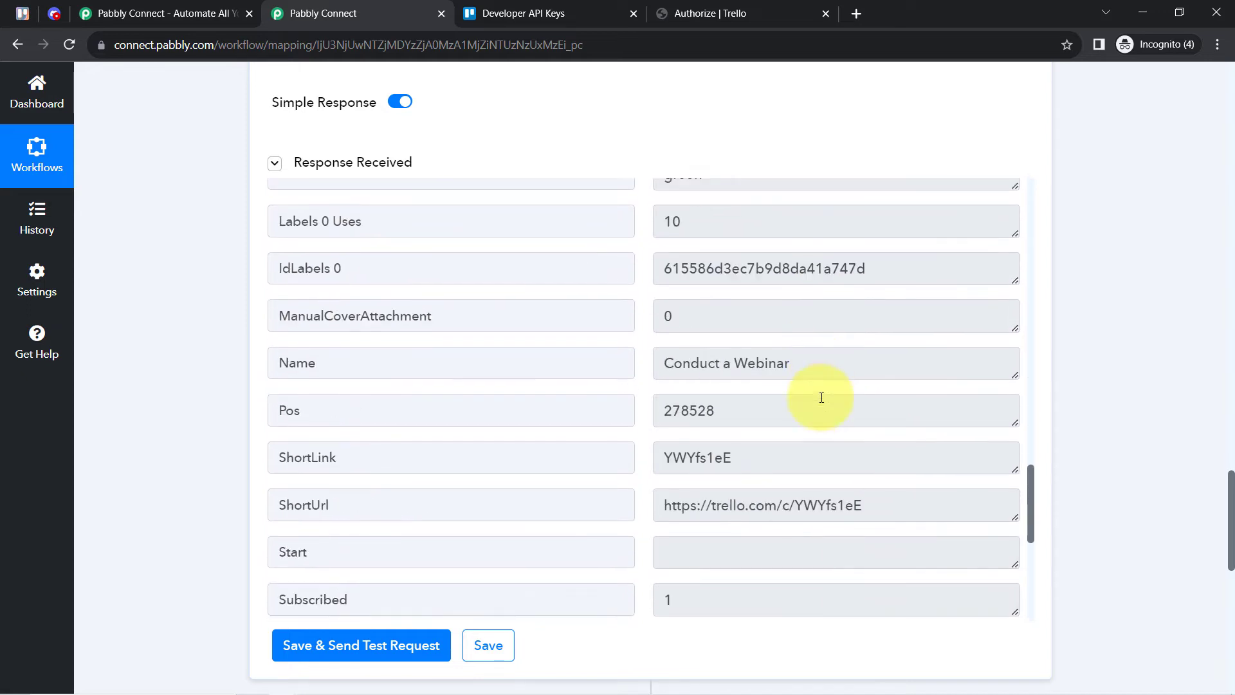
drag(709, 369, 799, 369)
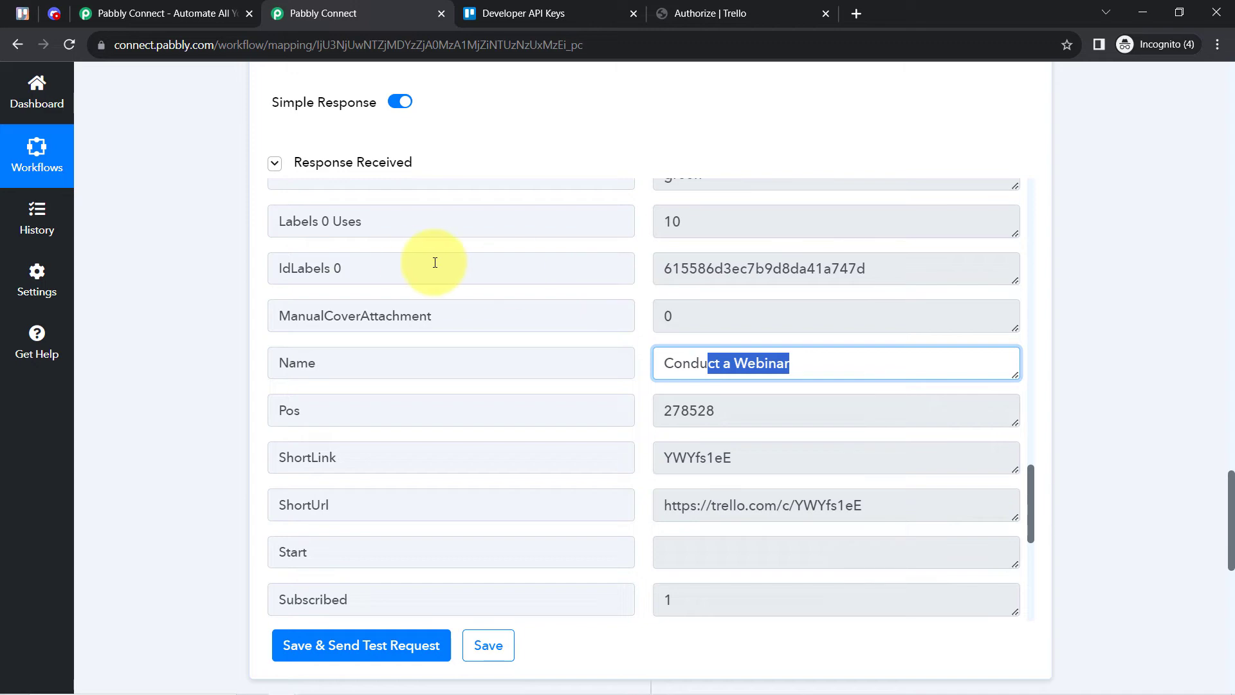
scroll(730, 345, down, 7)
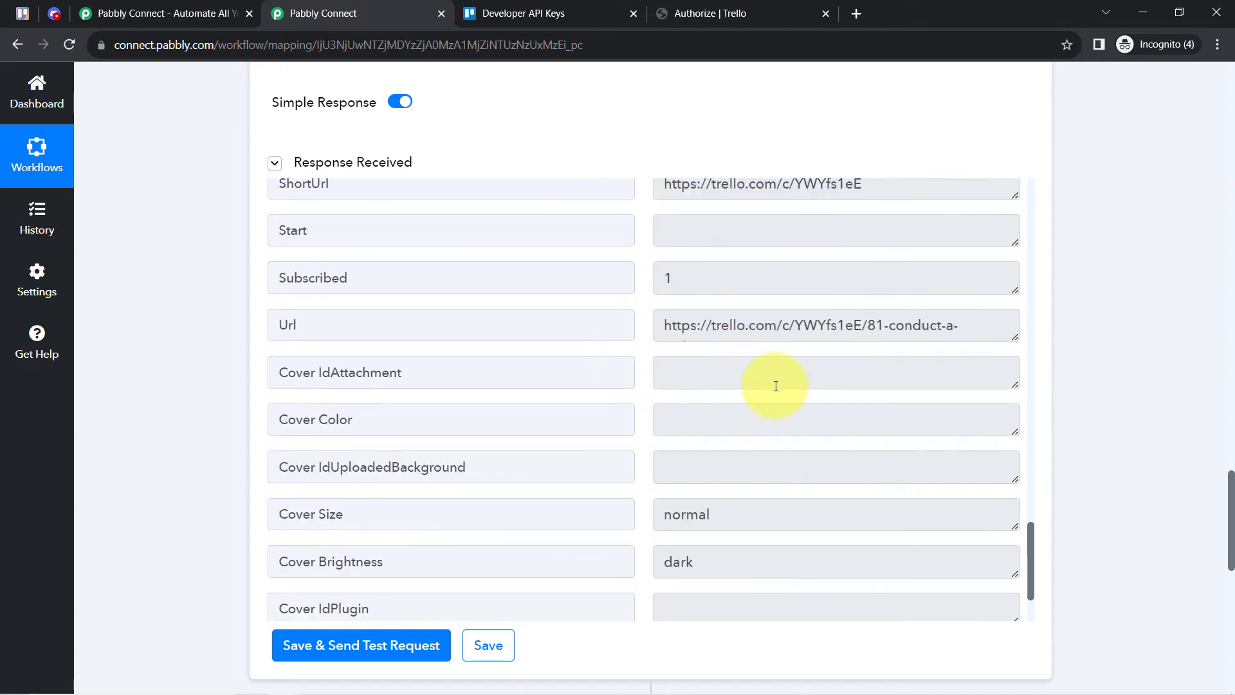
scroll(774, 391, down, 5)
scroll(774, 388, up, 7)
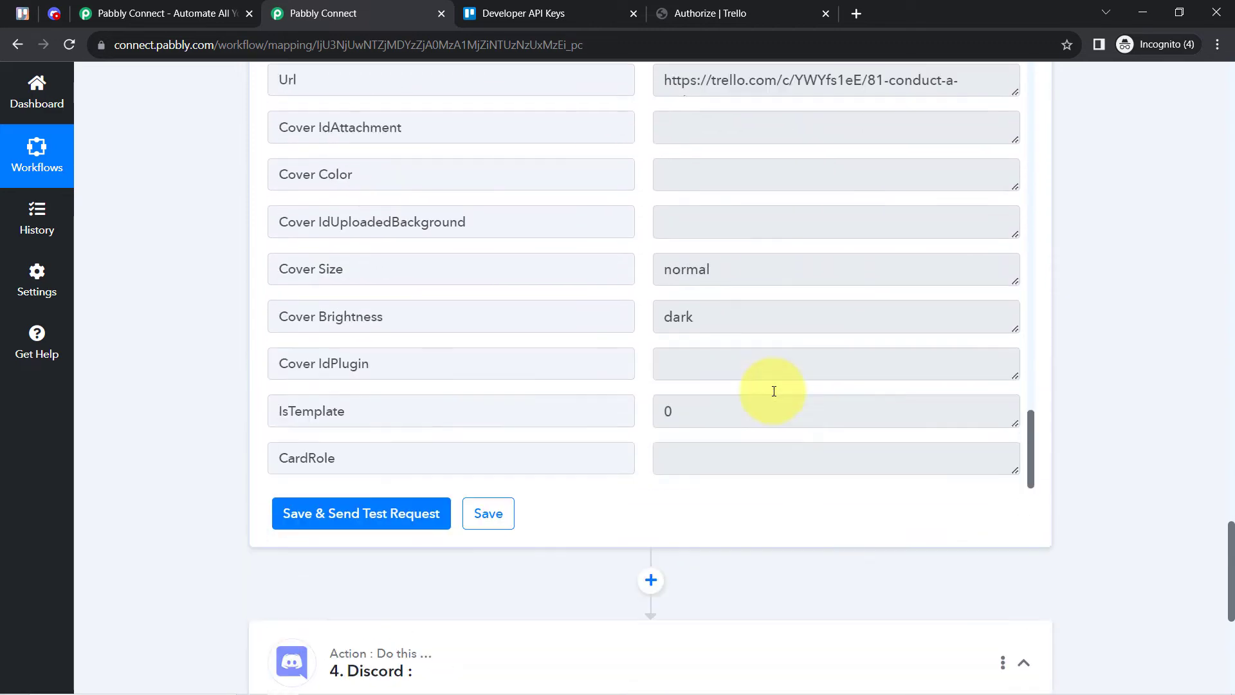
scroll(775, 361, up, 13)
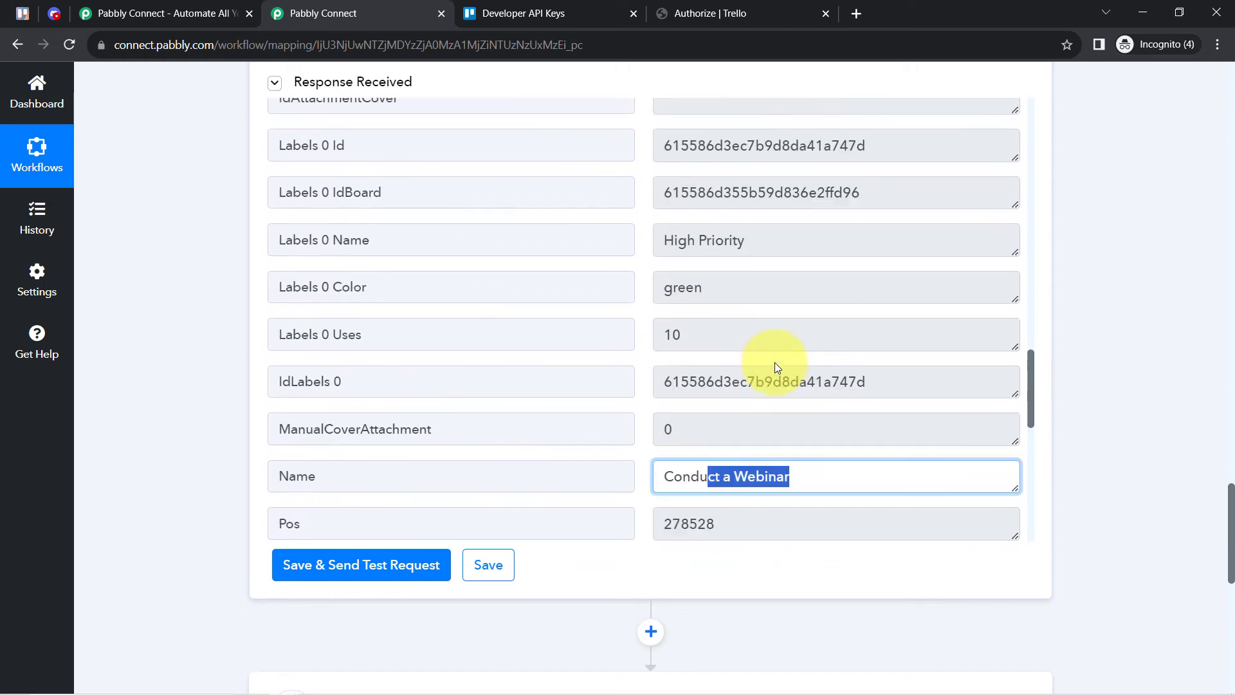
scroll(774, 361, up, 12)
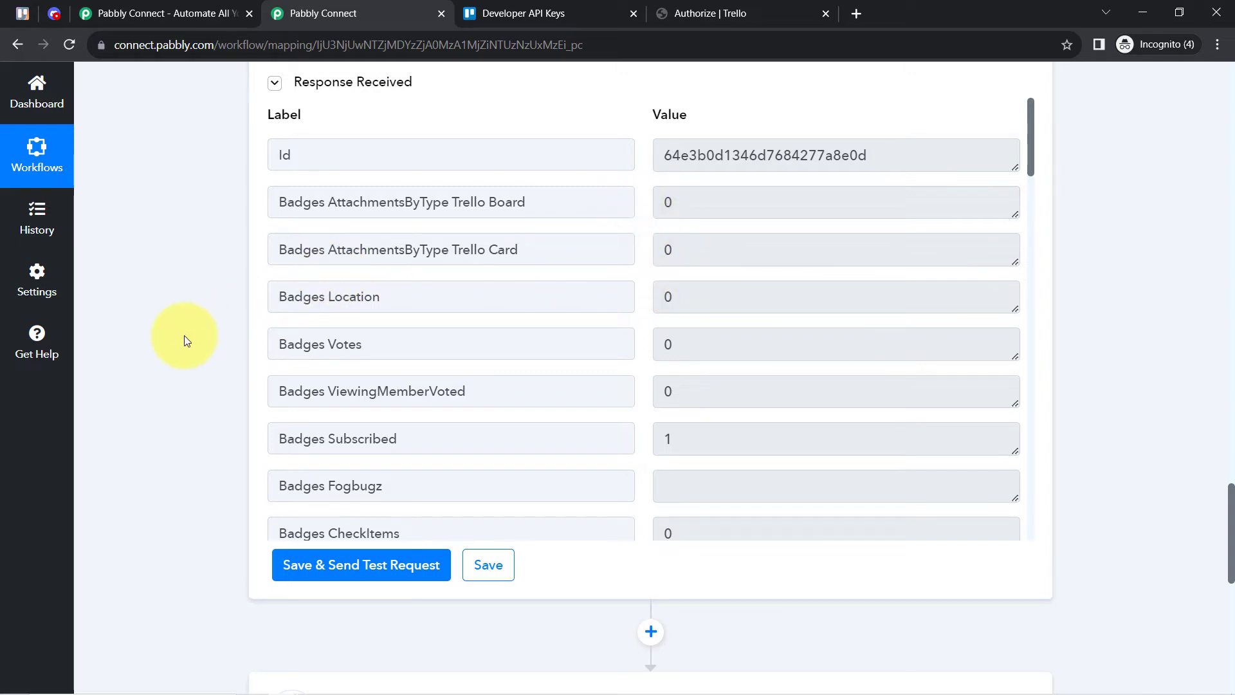
Insert another Trello action between the Get a Card and Discord actions.
scroll(186, 339, down, 5)
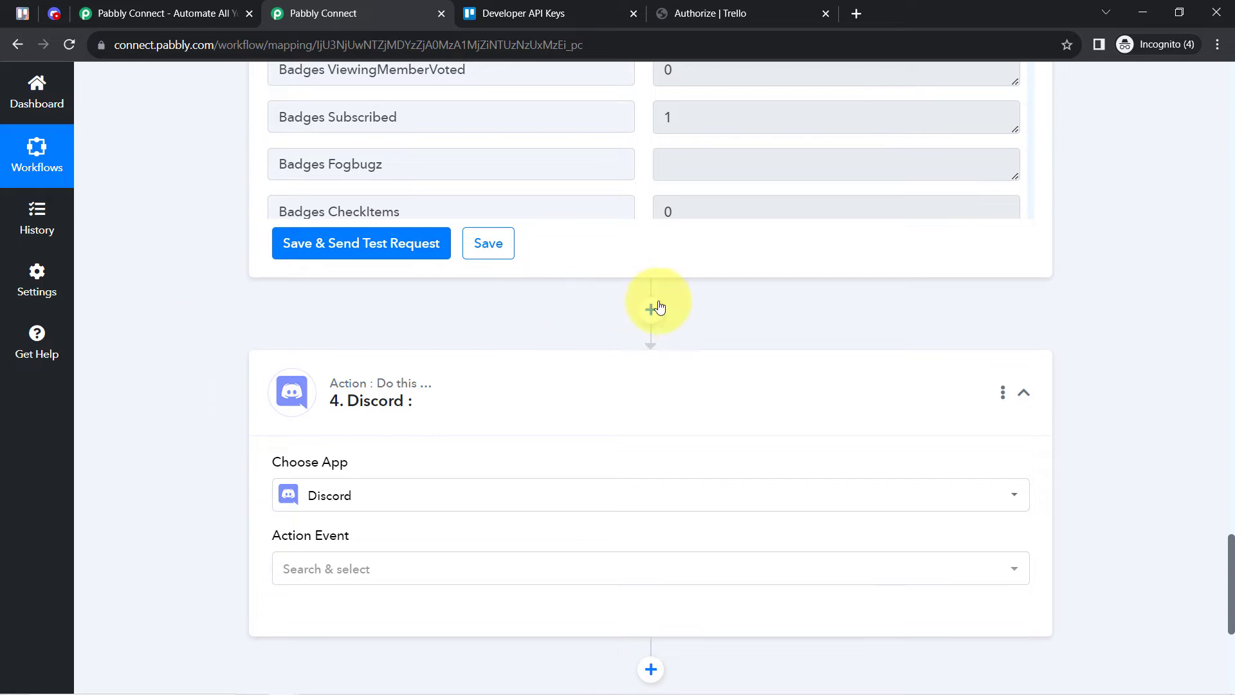
click(655, 311)
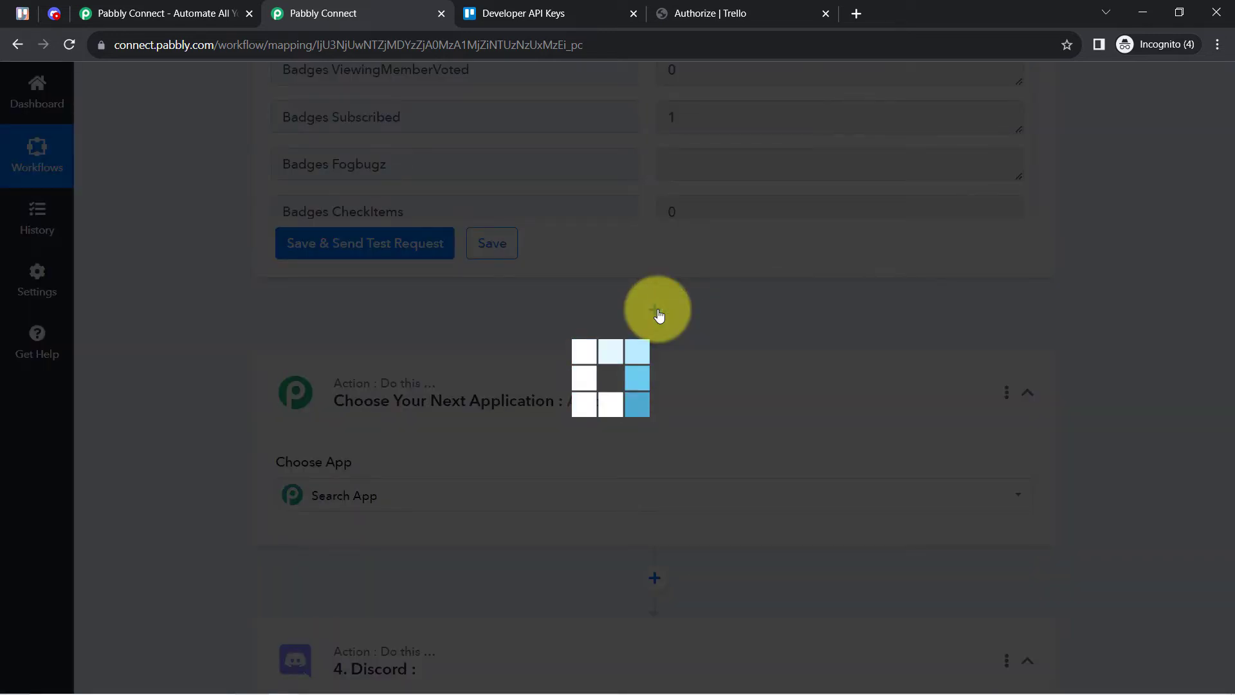
scroll(190, 423, down, 3)
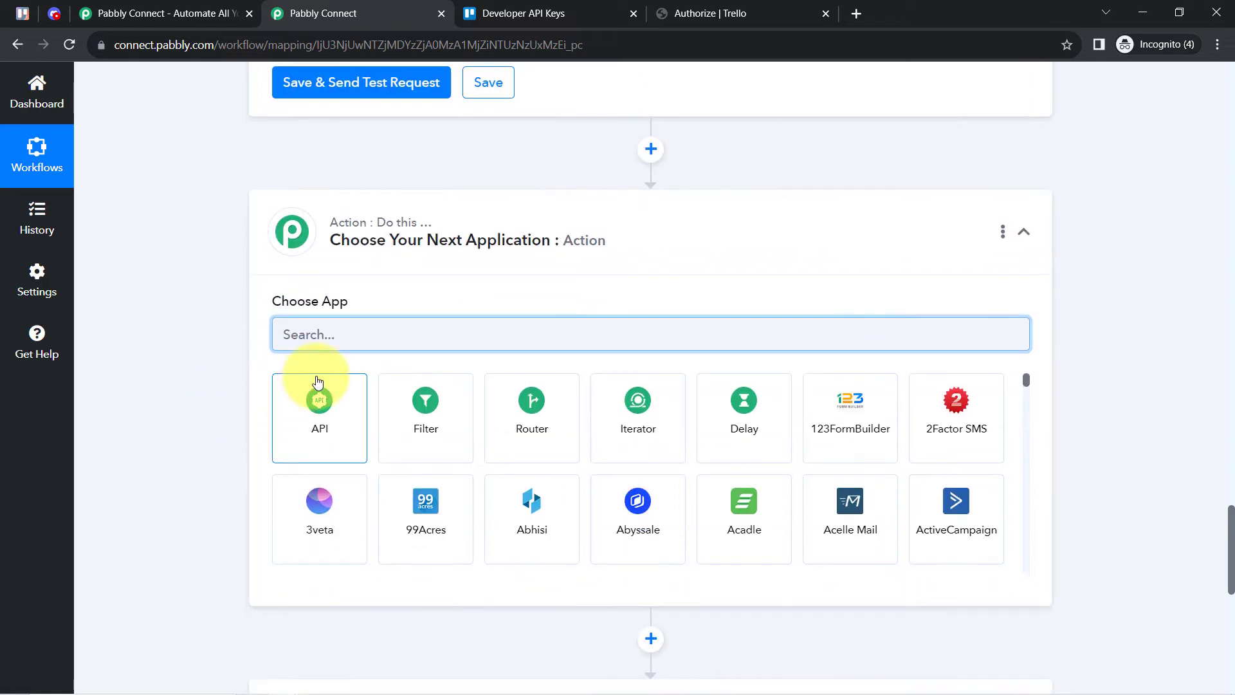
text(trell)
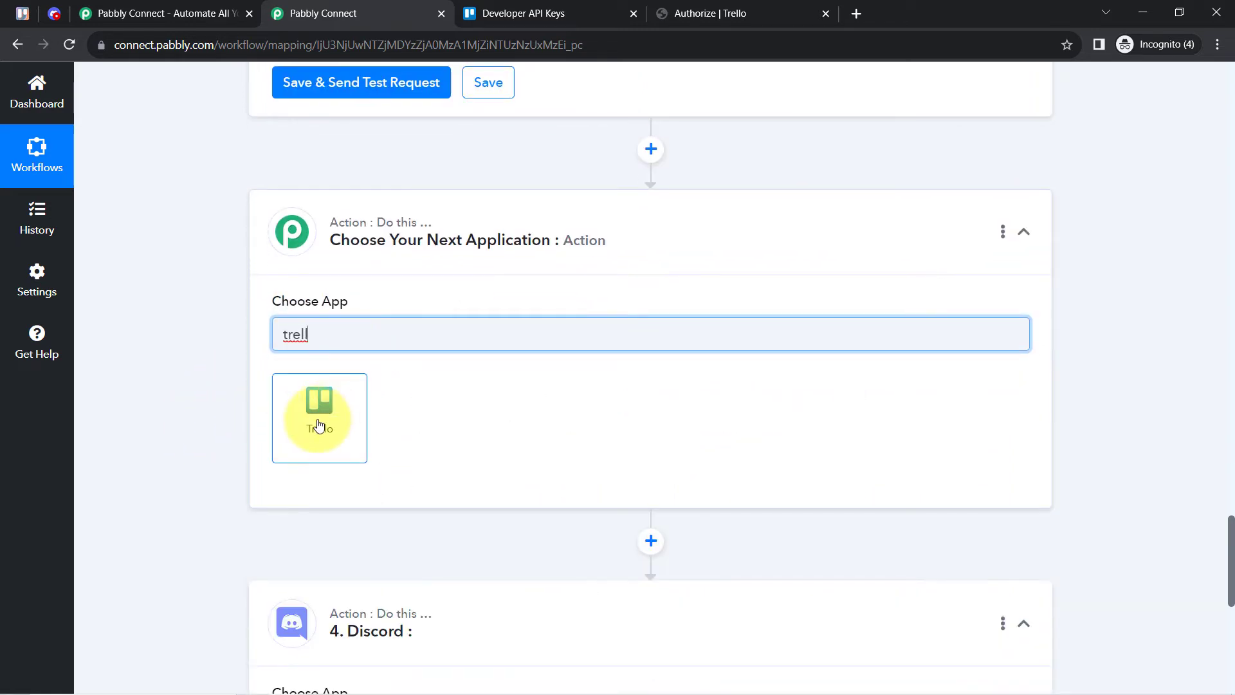
click(319, 425)
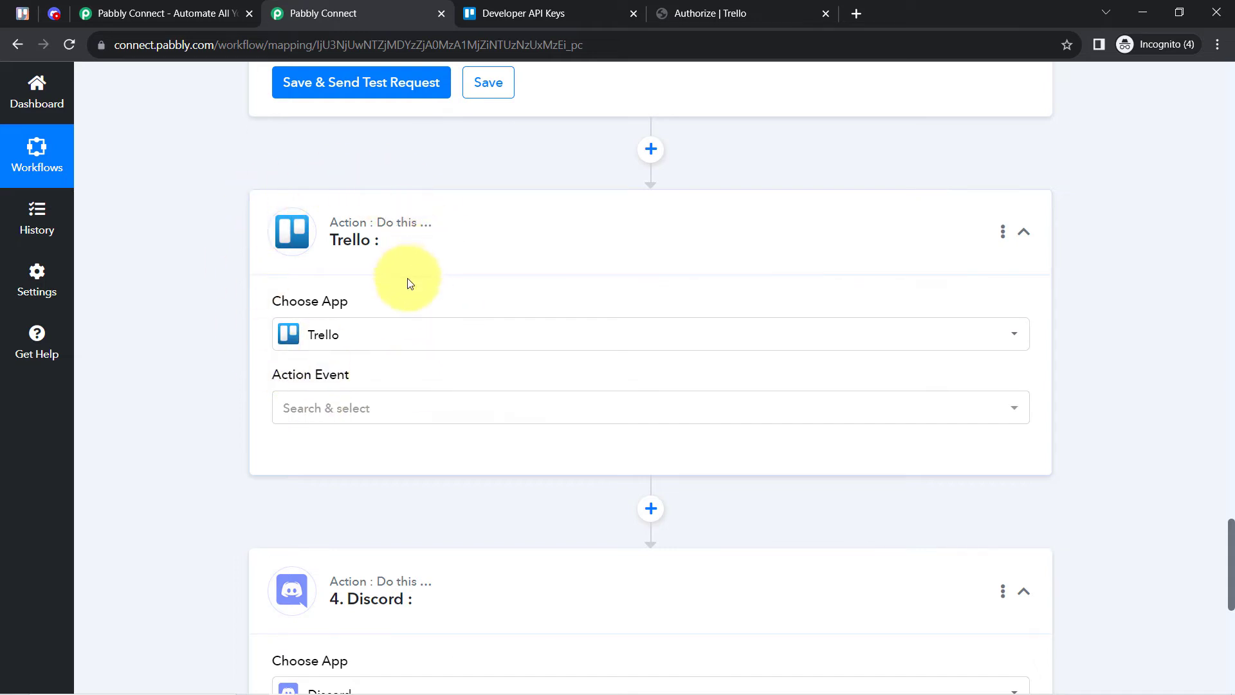
Set the new Trello action's event to Get Attachments and connect it through the existing connection Trello #16.
click(334, 412)
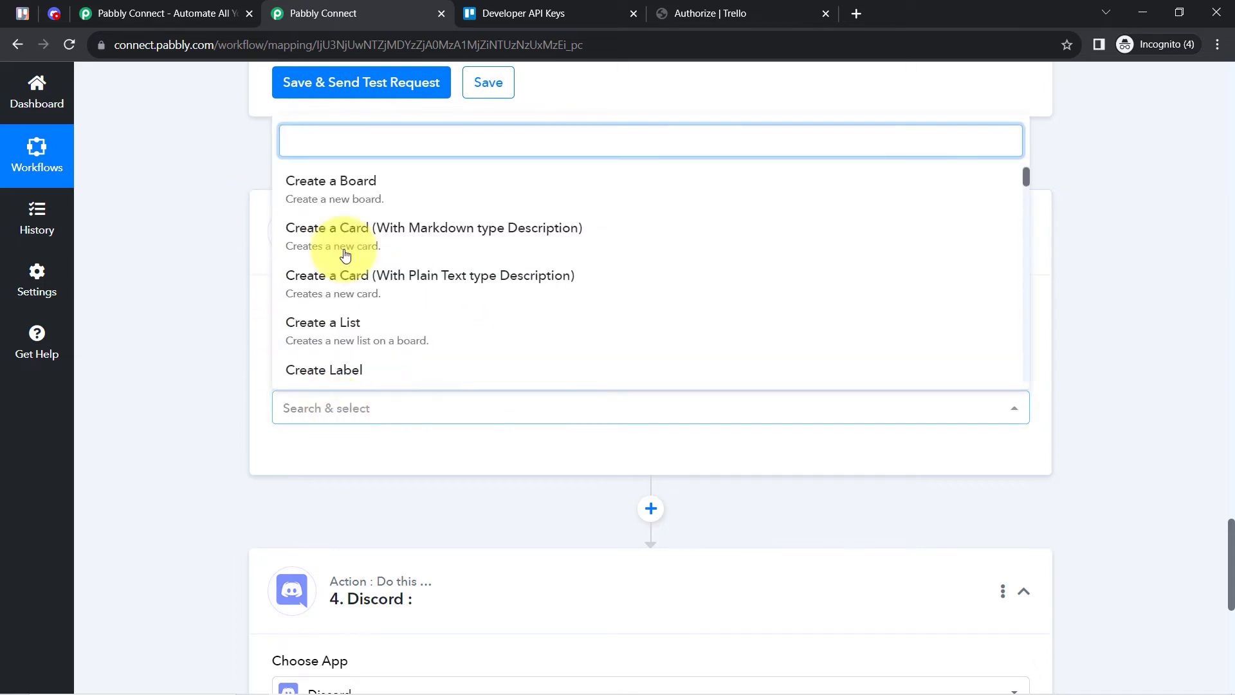
text(att)
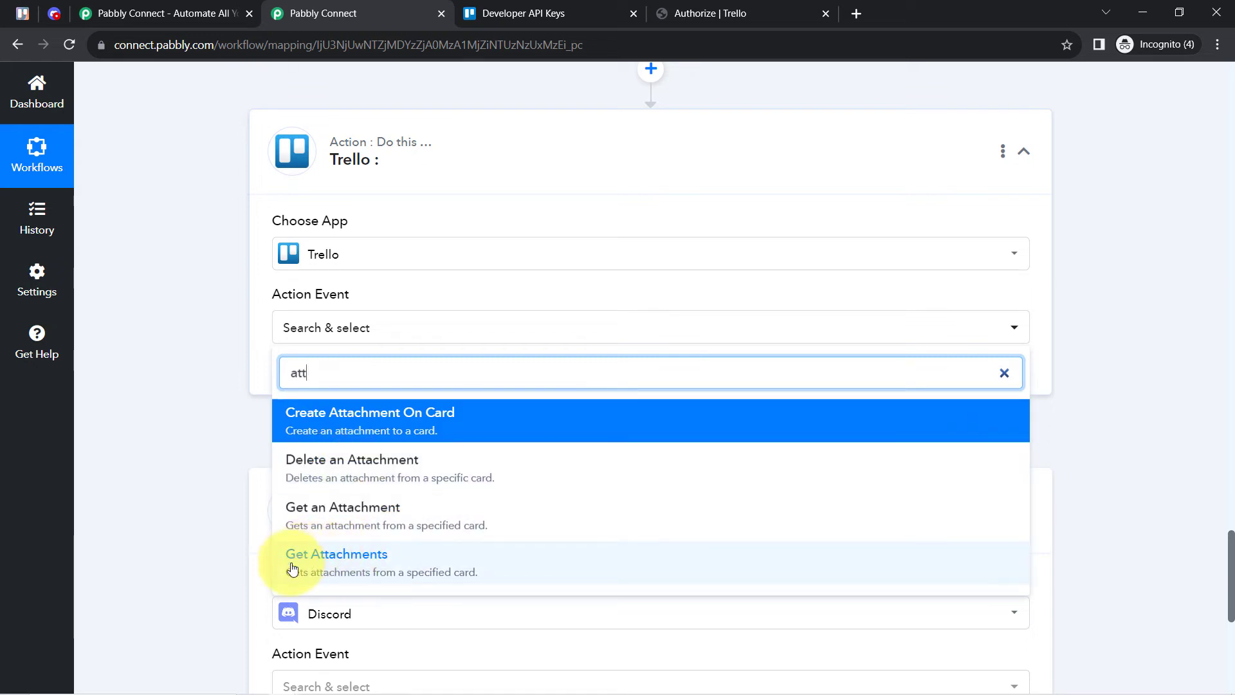
click(374, 574)
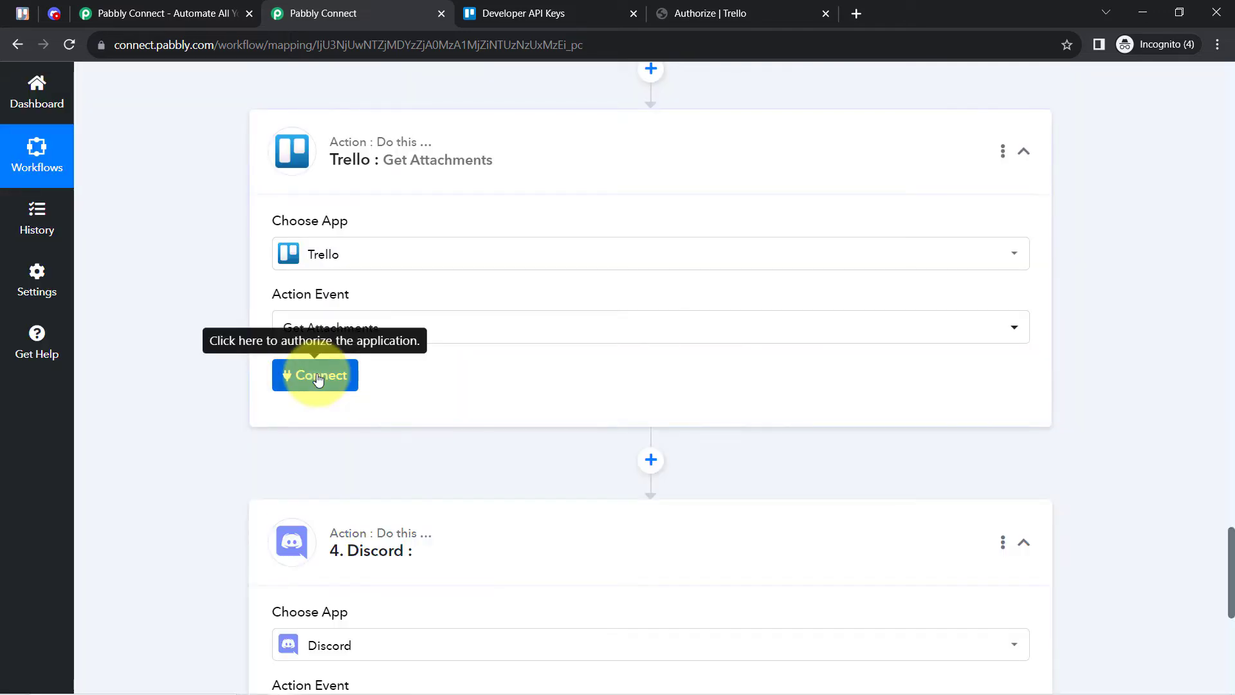
click(317, 378)
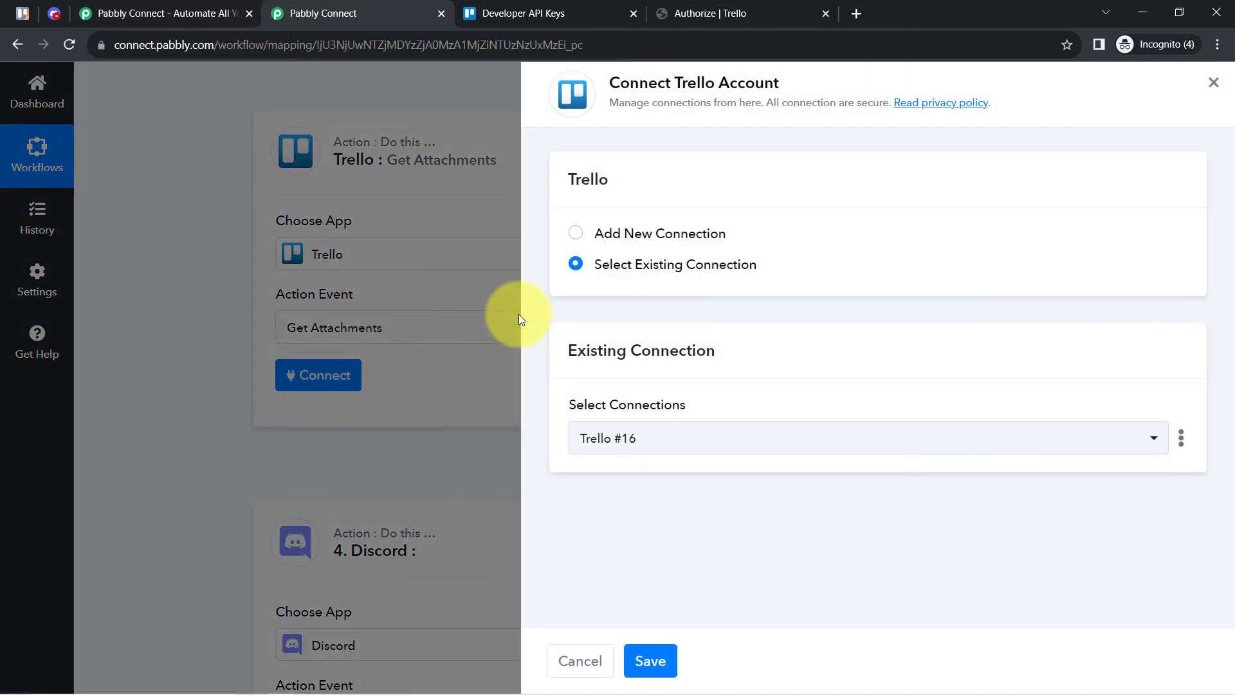
click(654, 657)
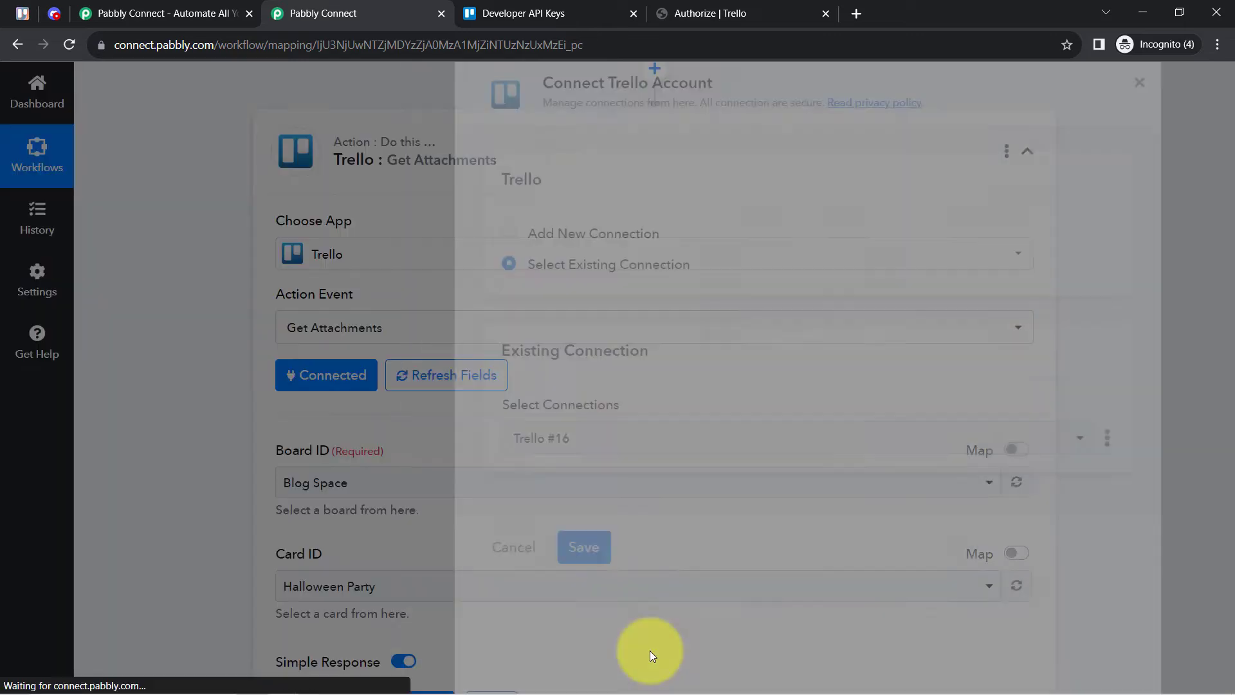
Review the boards available for the Get Attachments action's Board ID.
scroll(221, 354, down, 1)
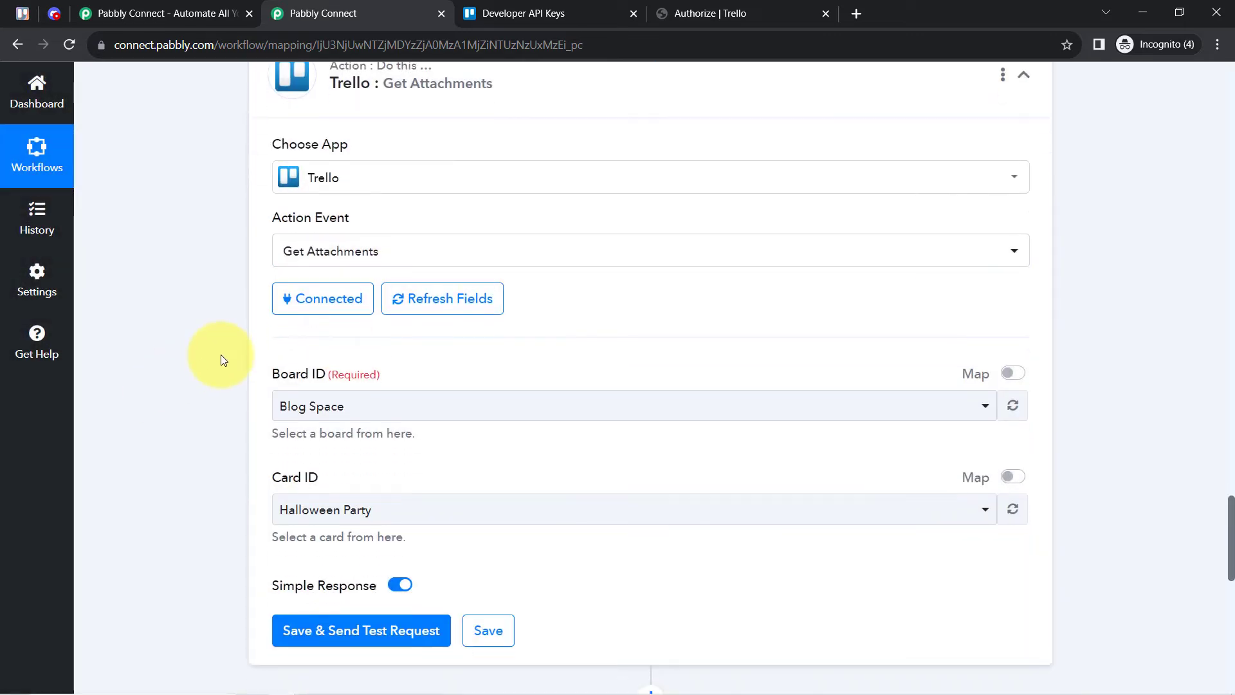
drag(283, 370, 318, 376)
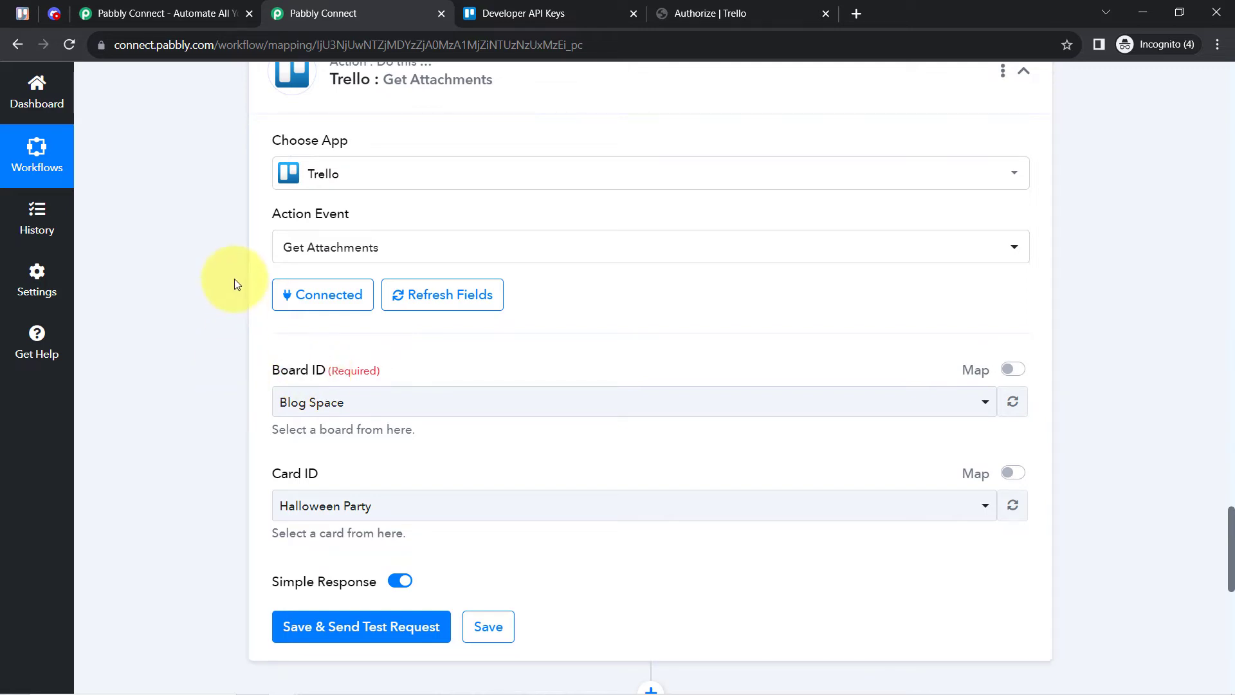
scroll(234, 279, down, 2)
click(306, 250)
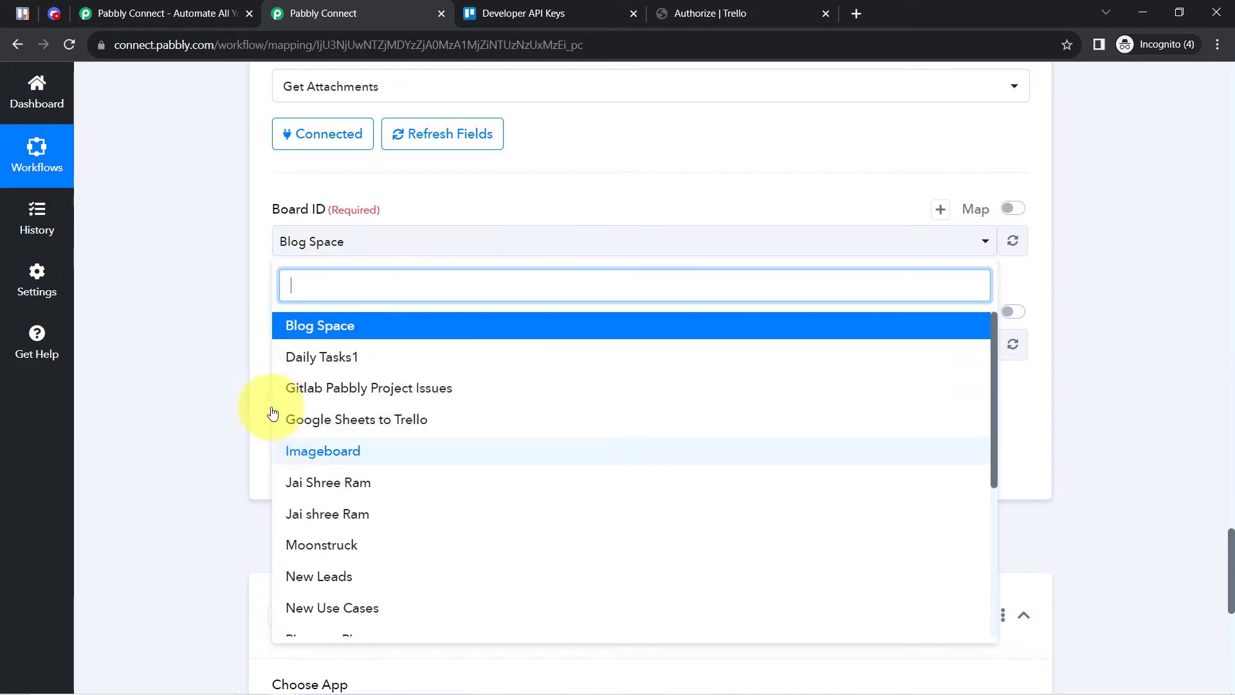
click(215, 307)
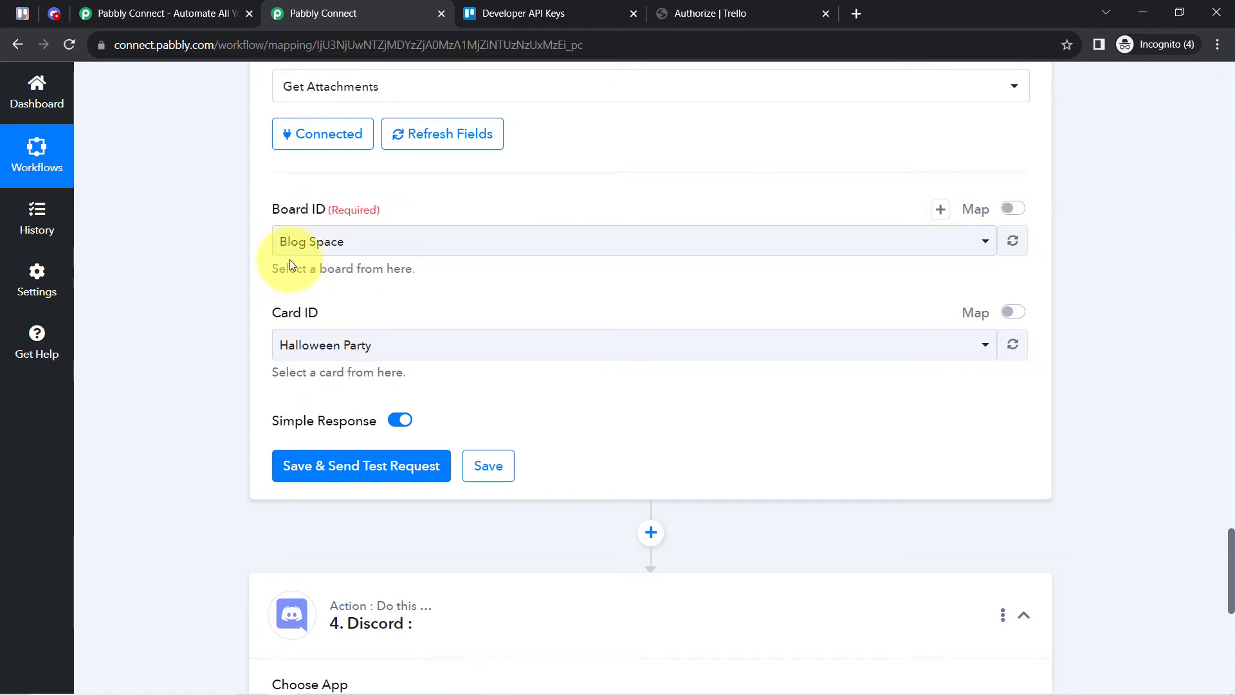
click(327, 246)
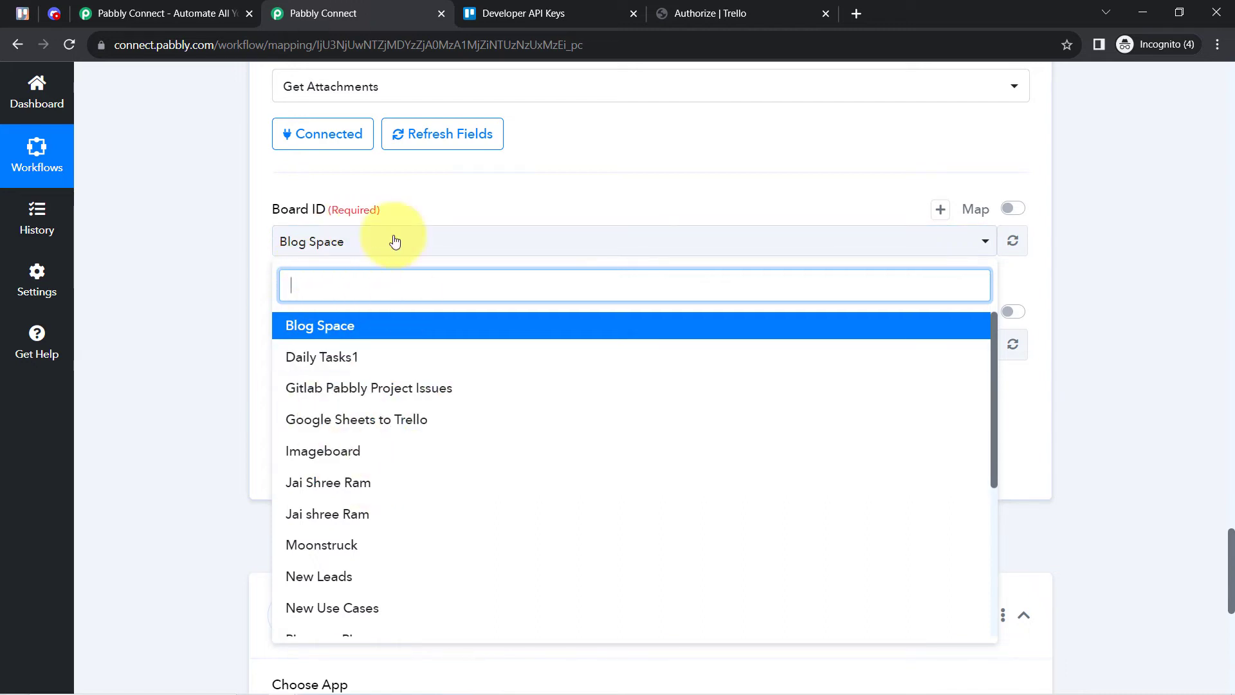
click(495, 204)
Enable mapping for the Board ID to inspect the selected board's ID, and turn the mapping off again.
click(1017, 209)
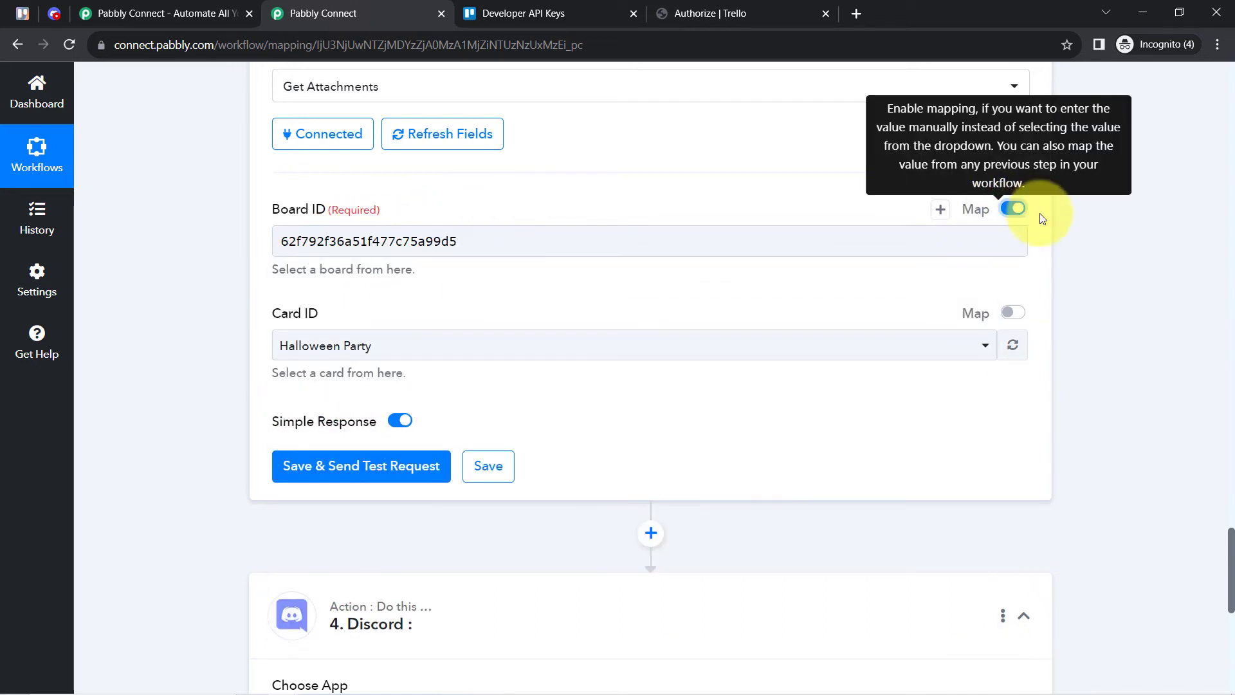
double_click(399, 241)
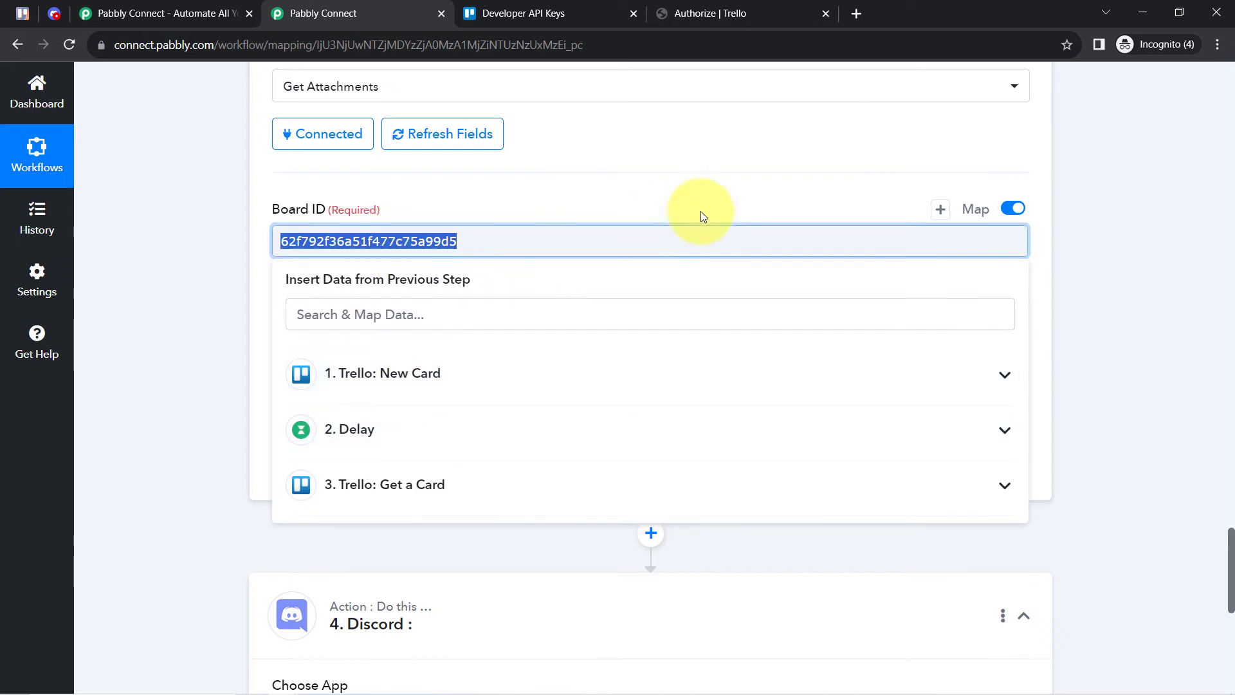
click(729, 200)
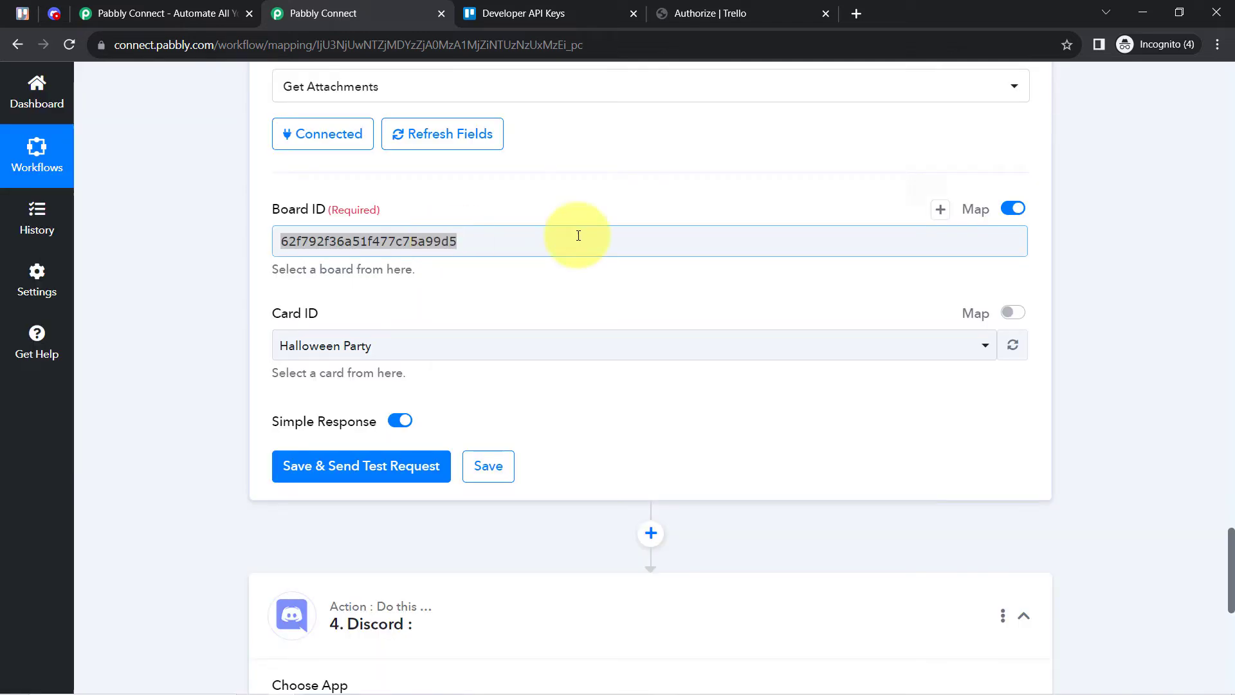
double_click(549, 246)
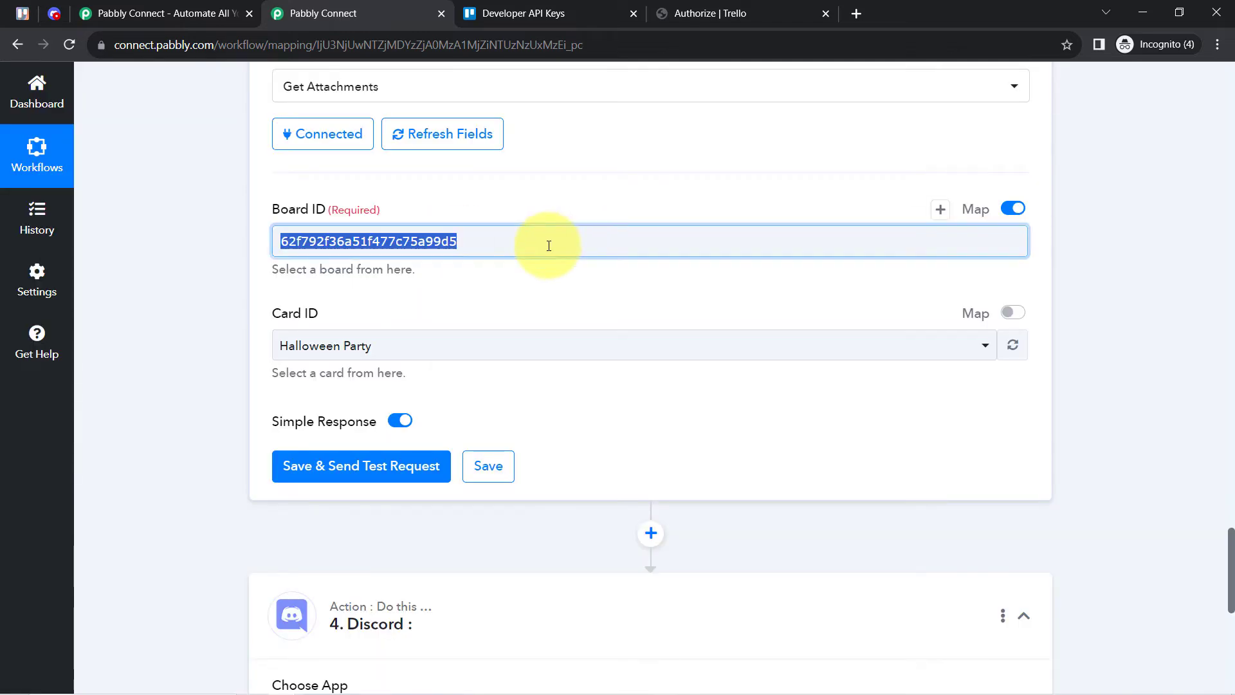
click(1013, 209)
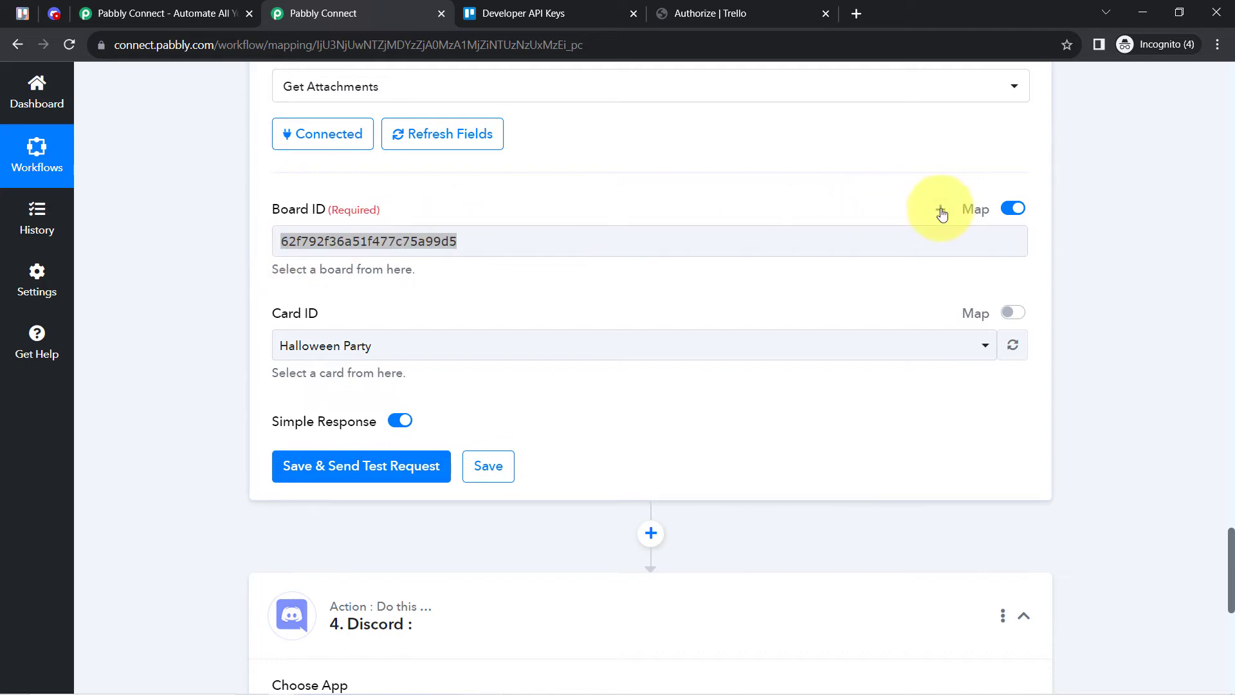
click(1012, 207)
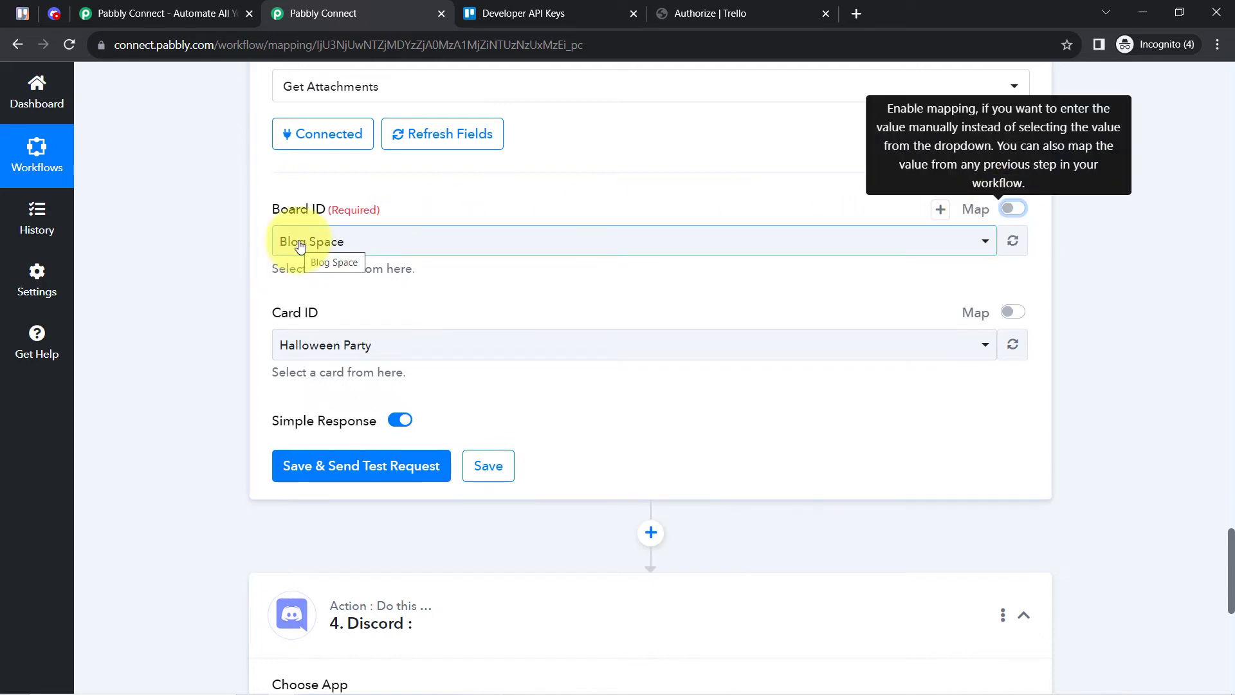
Check the board used in the New Card trigger and set the Get Attachments action's Board ID to Daily Tasks1.
click(343, 248)
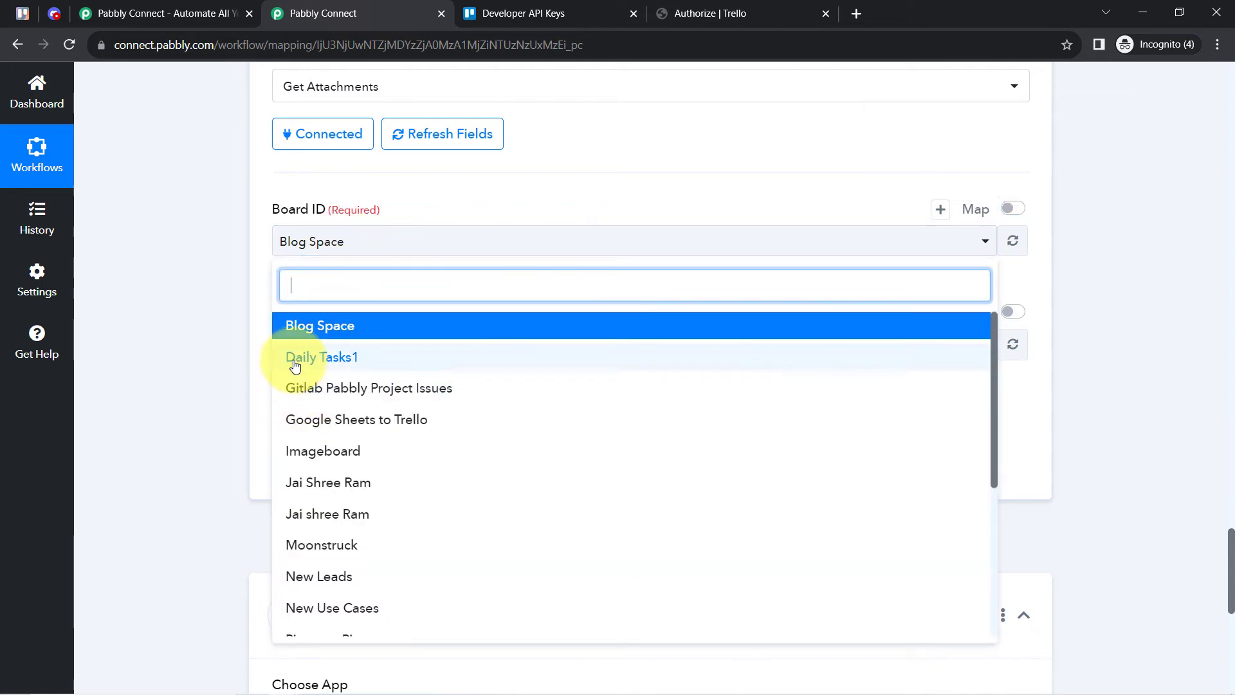
click(221, 249)
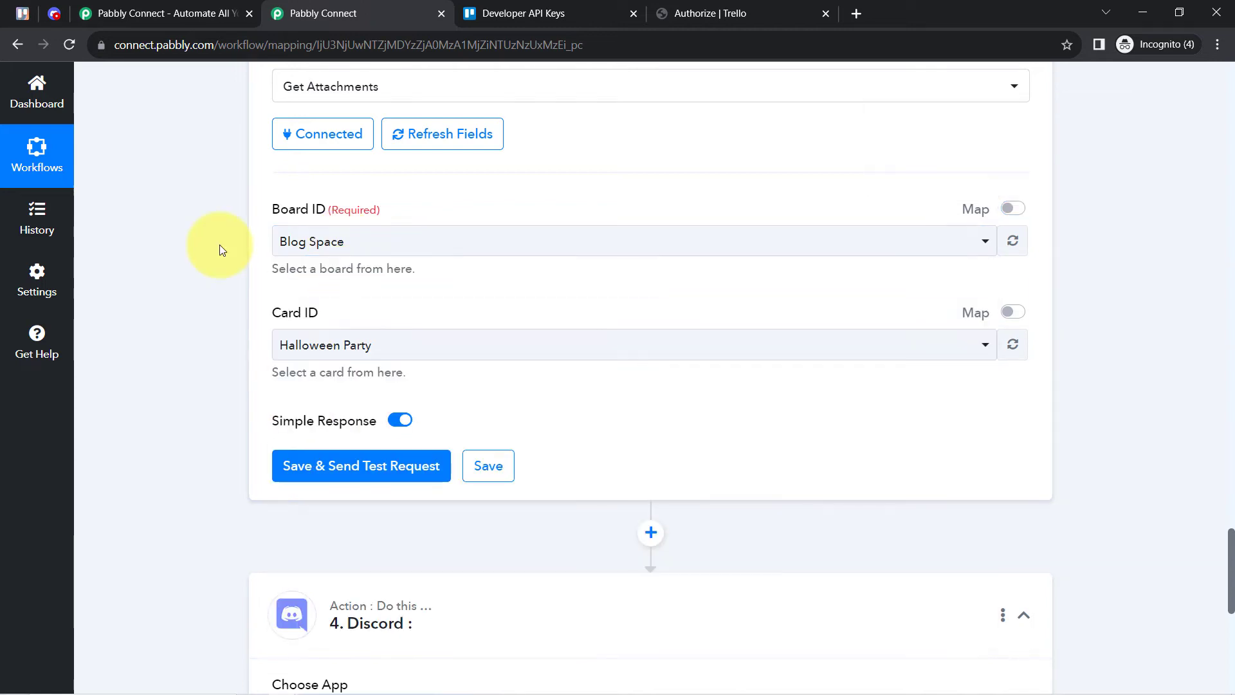
click(319, 242)
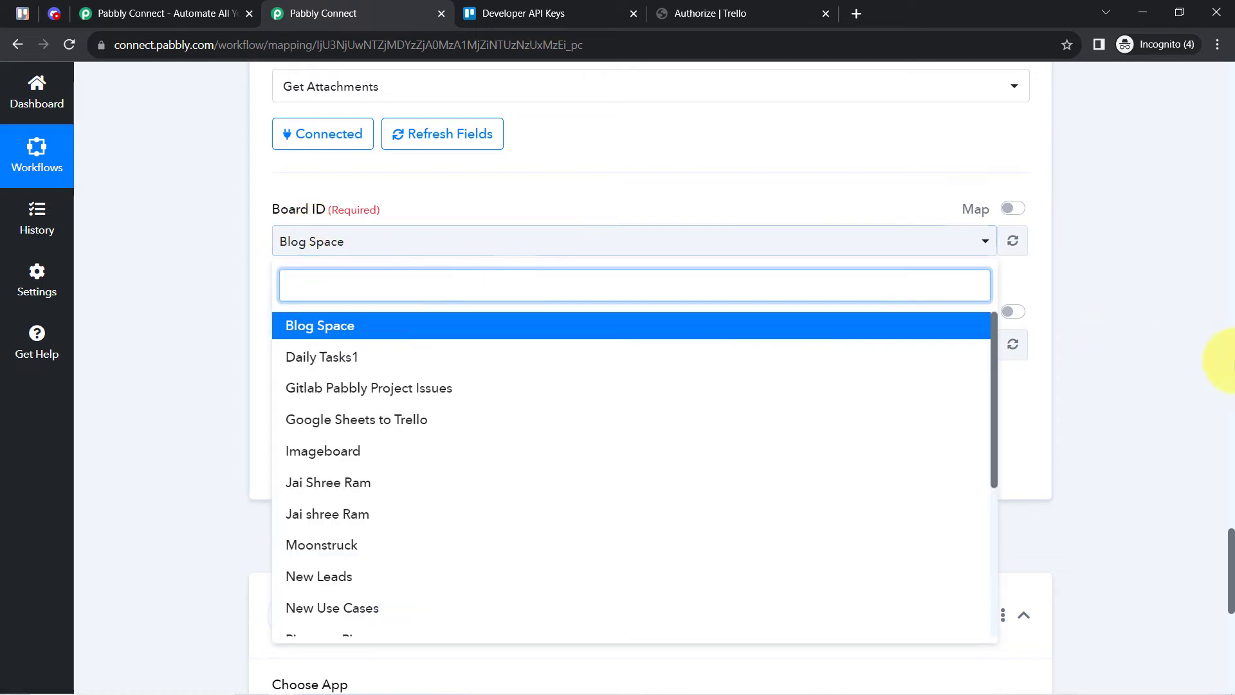
drag(1231, 546, 1226, 119)
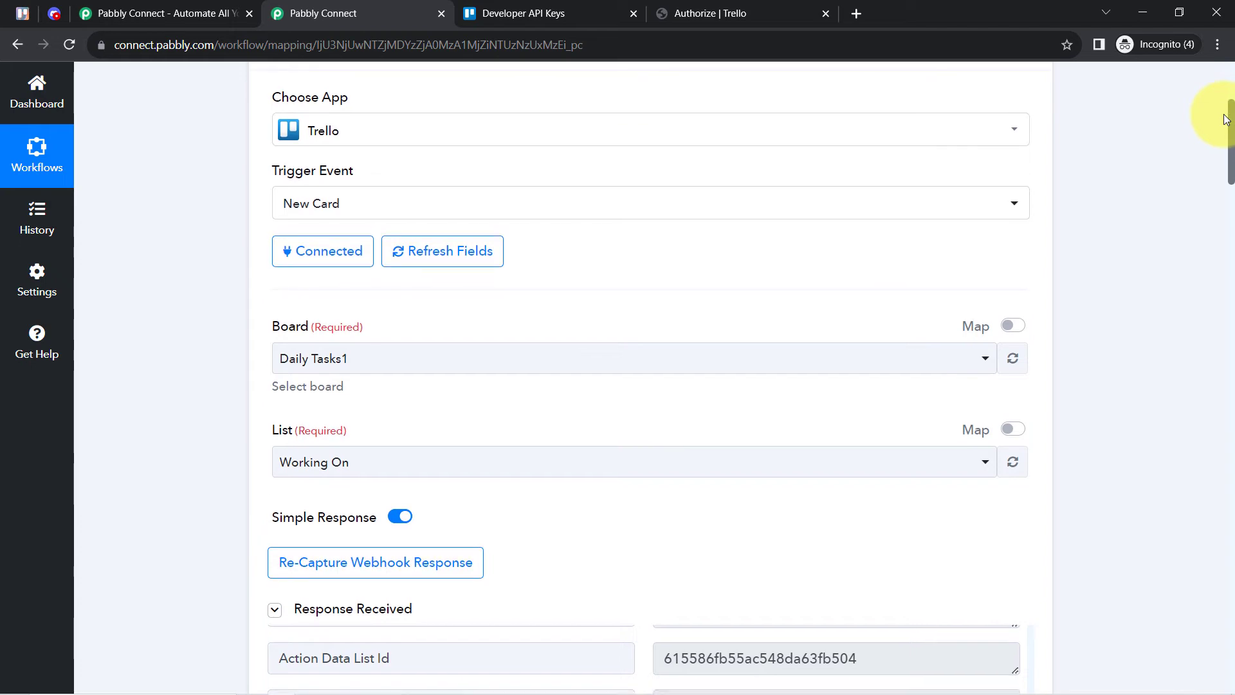
scroll(1225, 122, down, 3)
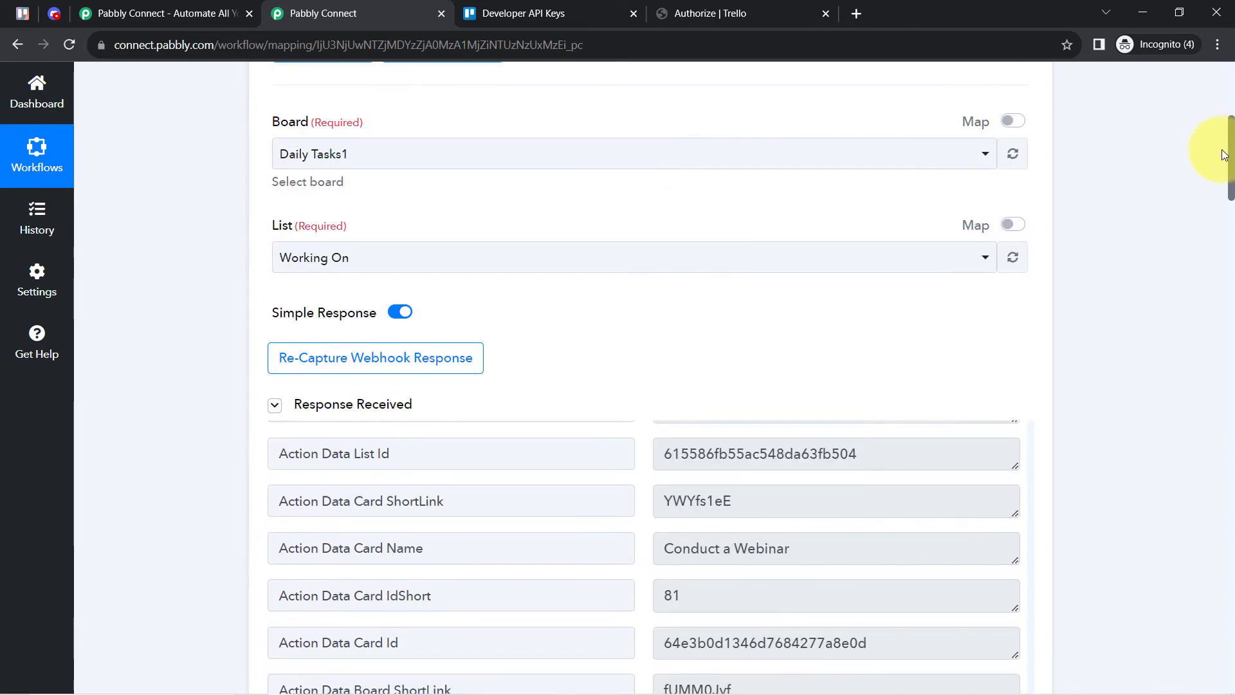
drag(1224, 154, 1207, 467)
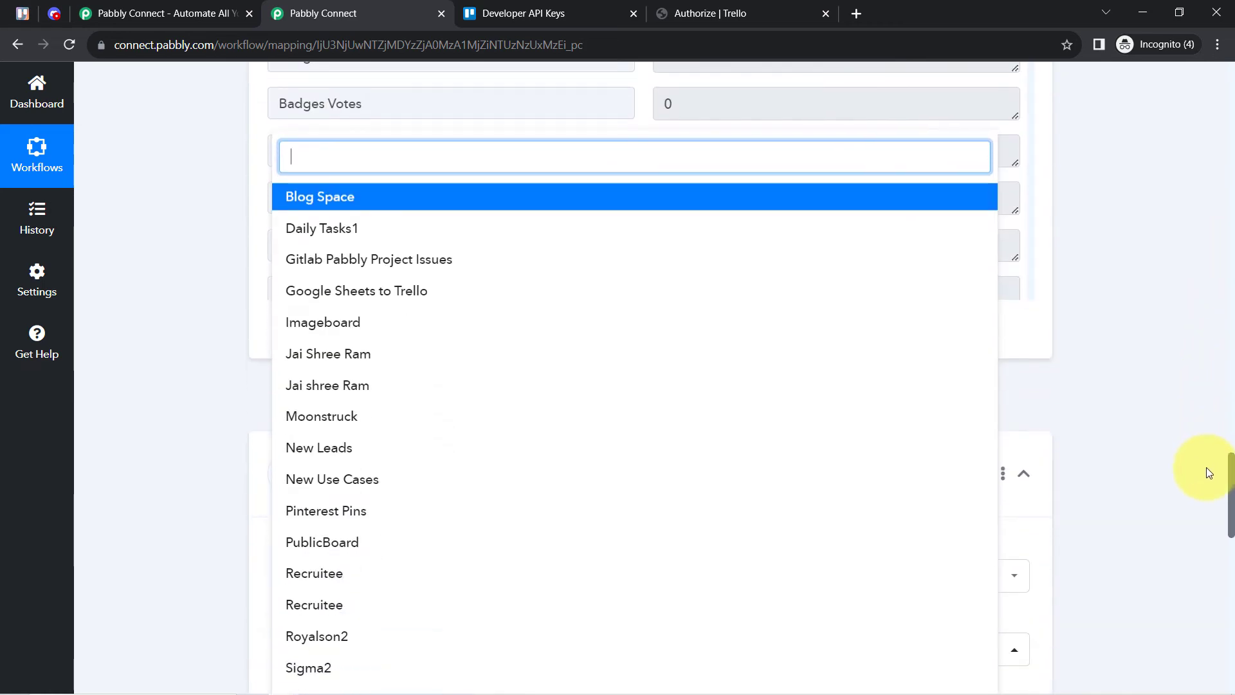
click(221, 353)
scroll(192, 447, down, 3)
scroll(192, 446, down, 7)
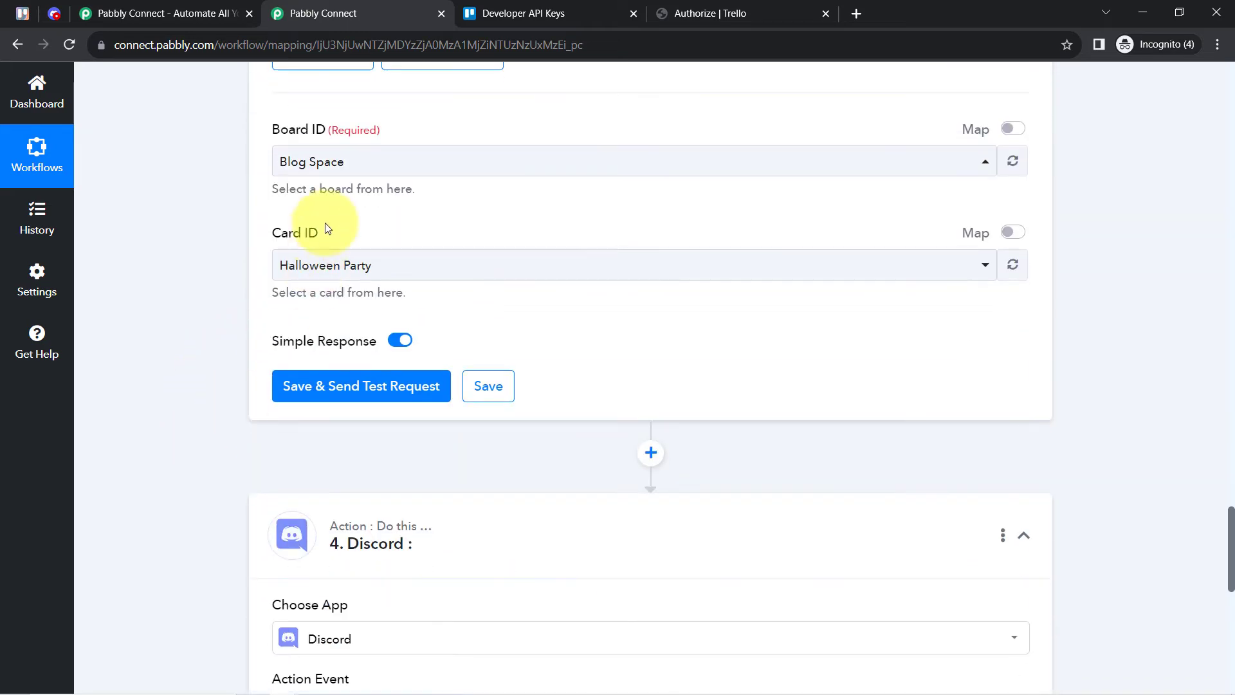
click(325, 161)
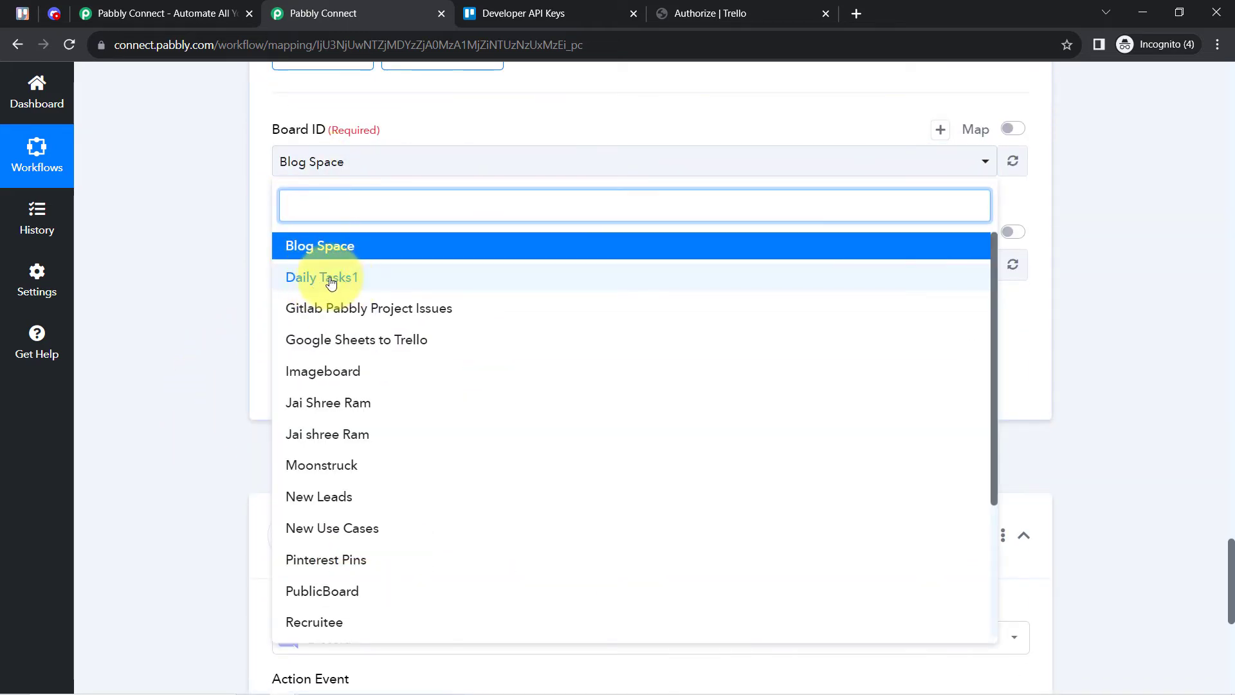
click(325, 277)
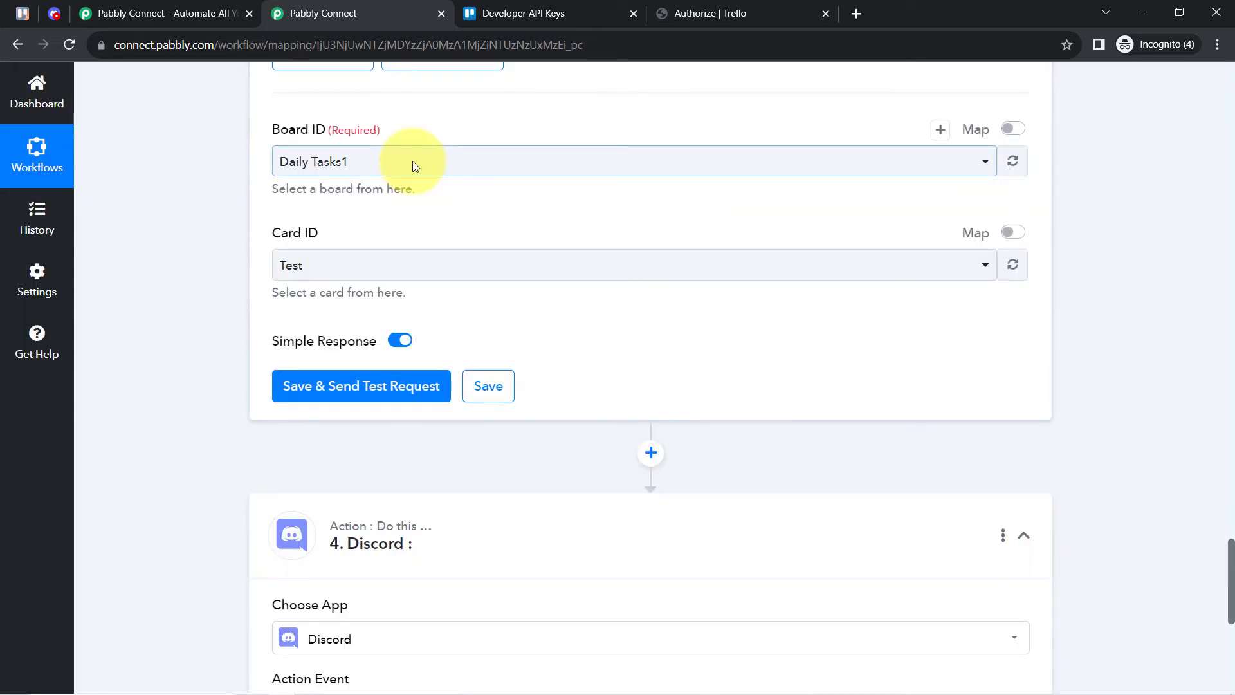
Enable mapping for the Card ID and map it to Action Data Card Id from the Trello New Card step.
drag(285, 229, 311, 233)
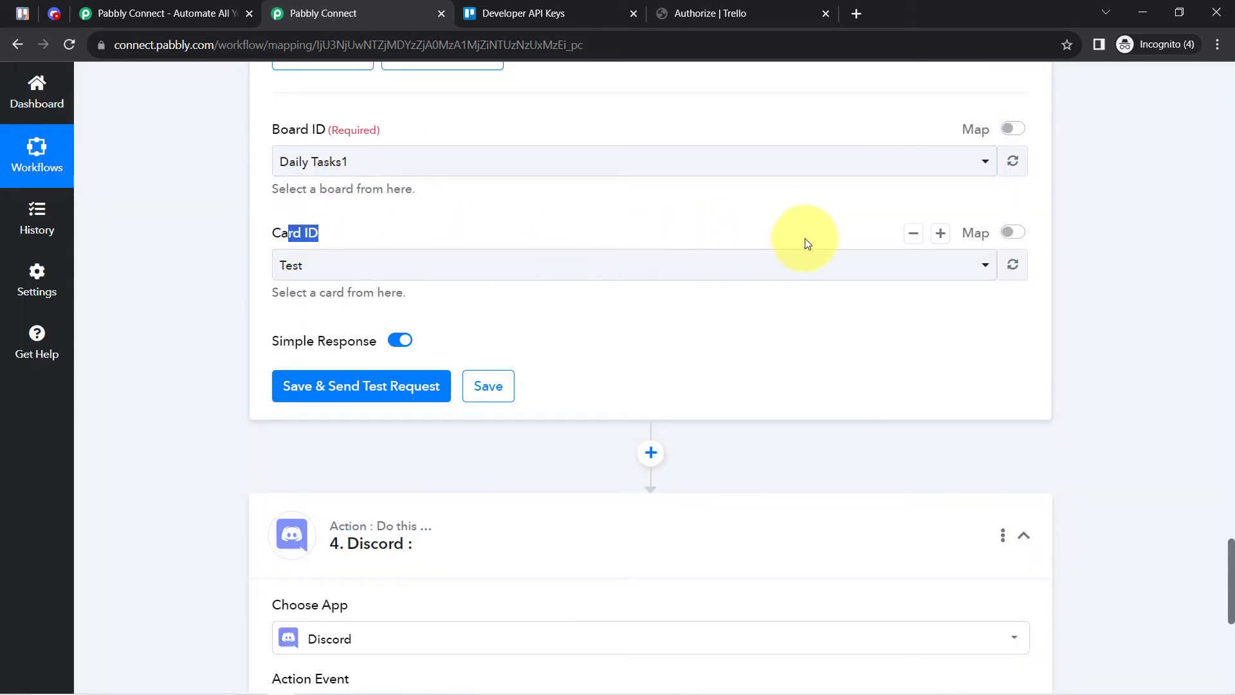
click(1014, 233)
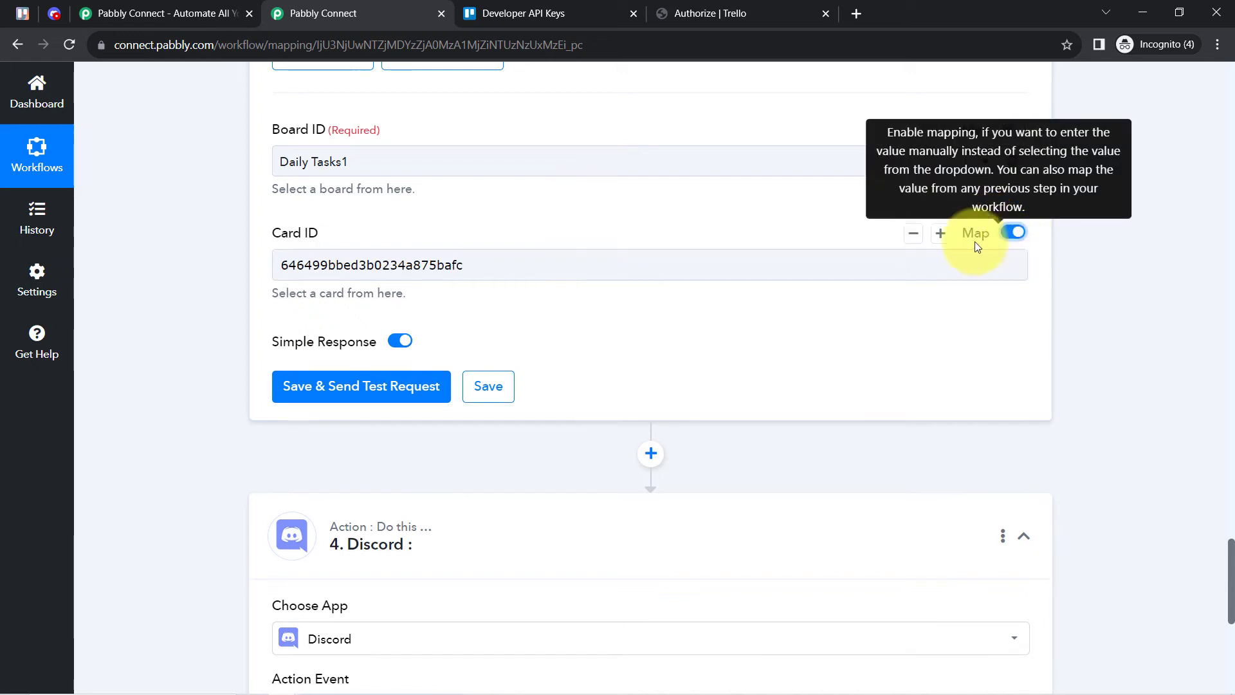
click(939, 253)
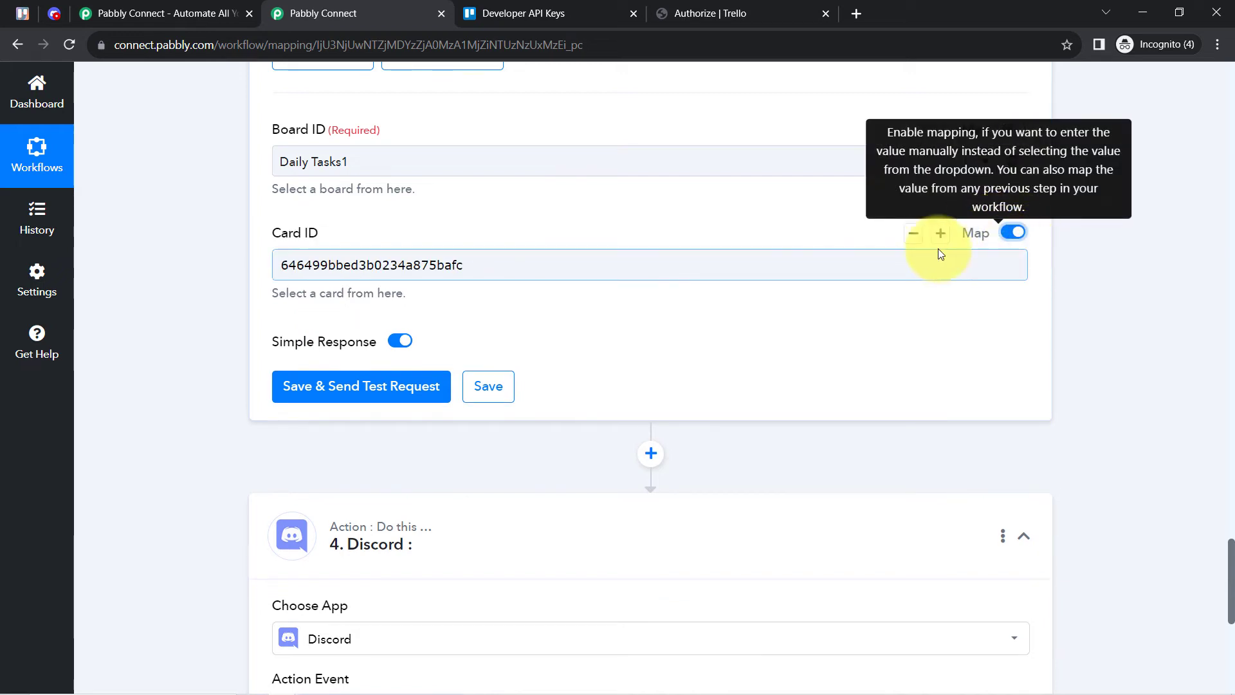
double_click(772, 275)
key(BackSpace)
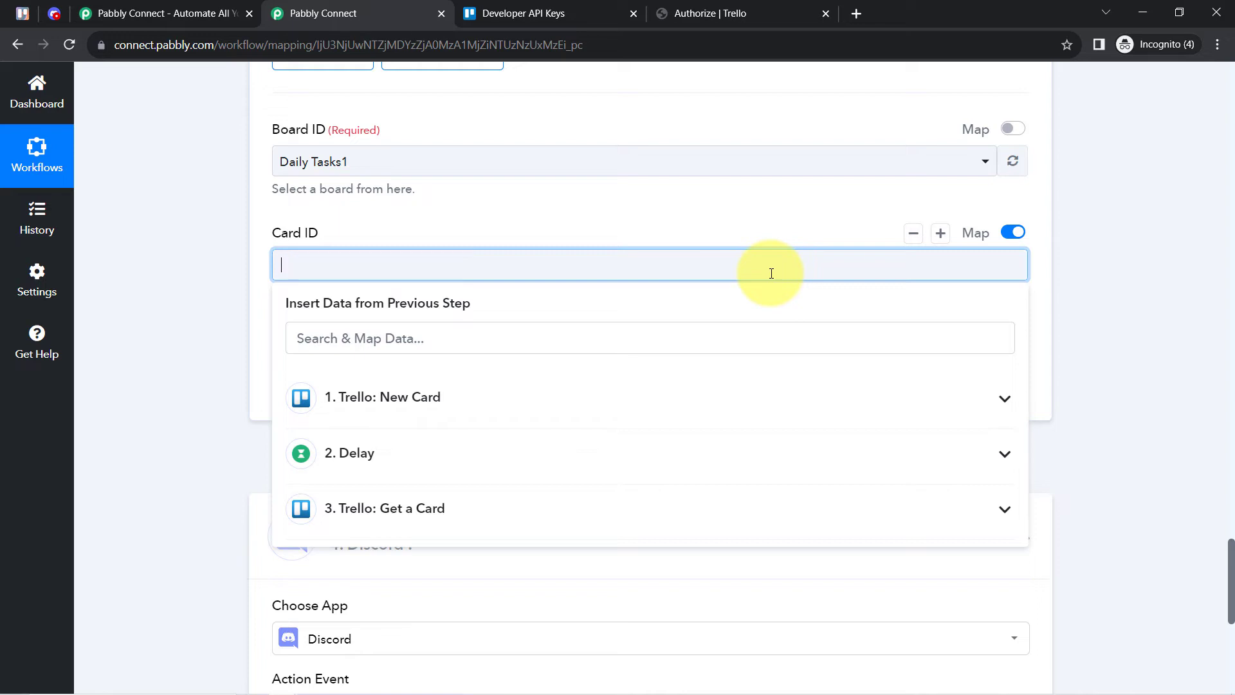
click(339, 407)
click(325, 338)
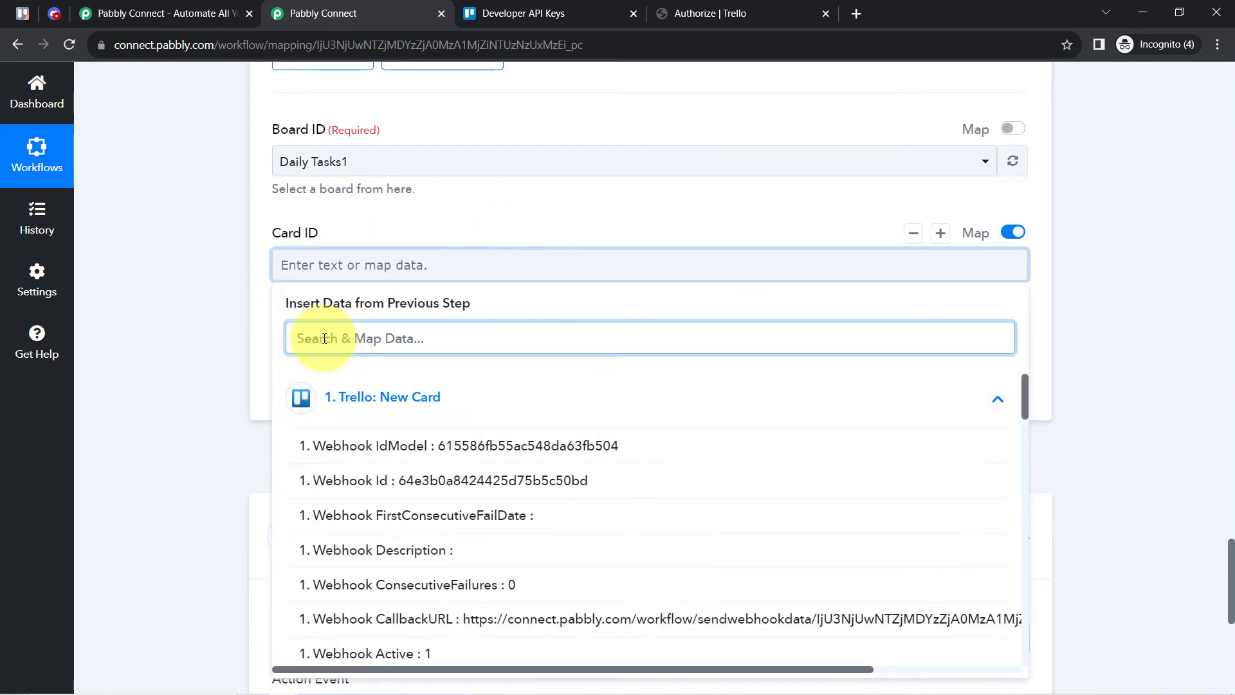
text(cardi)
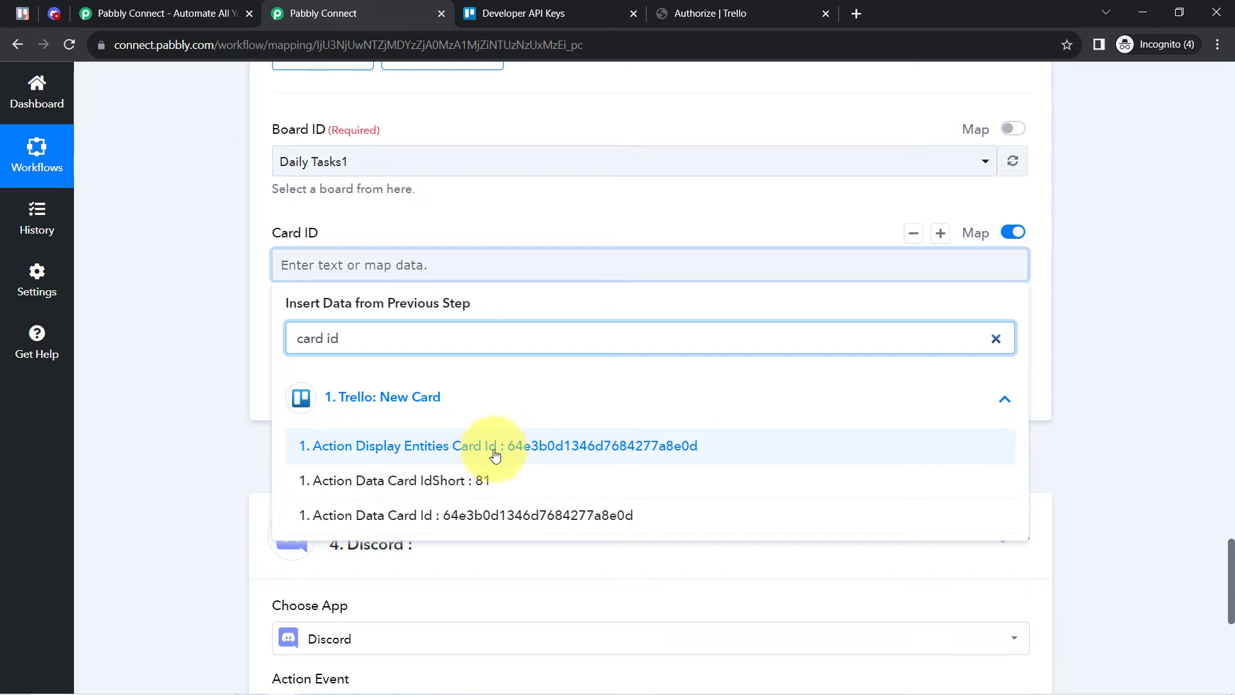
click(436, 522)
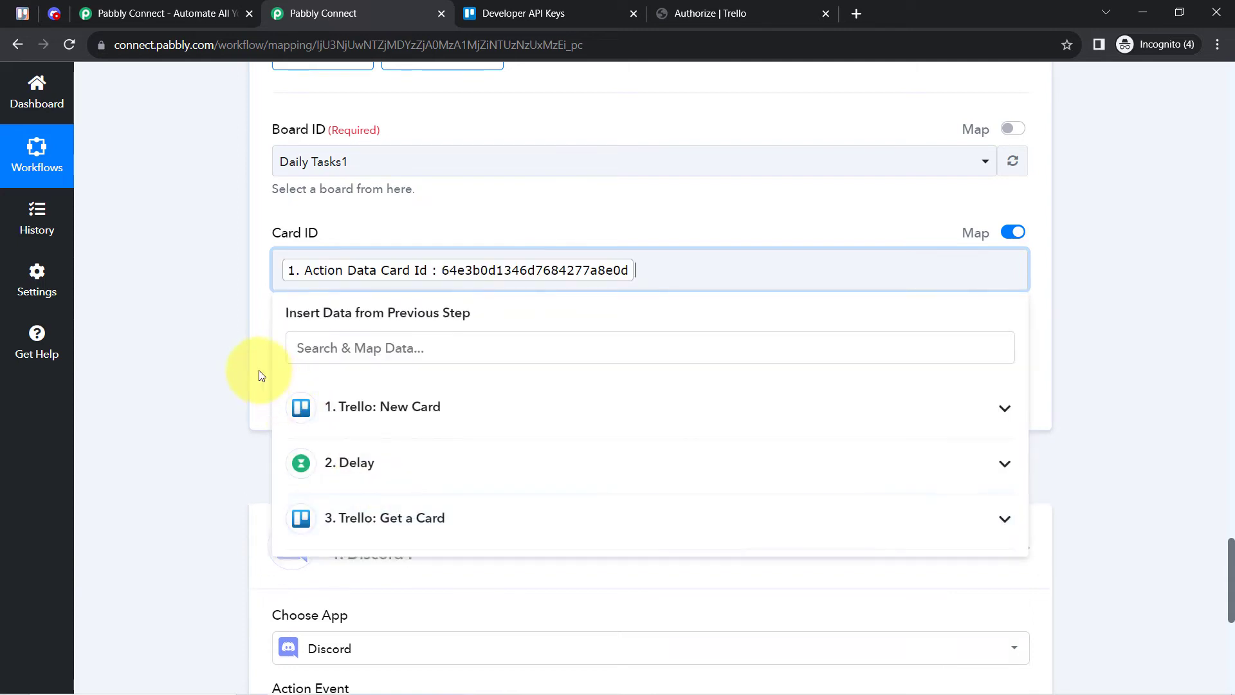
click(258, 375)
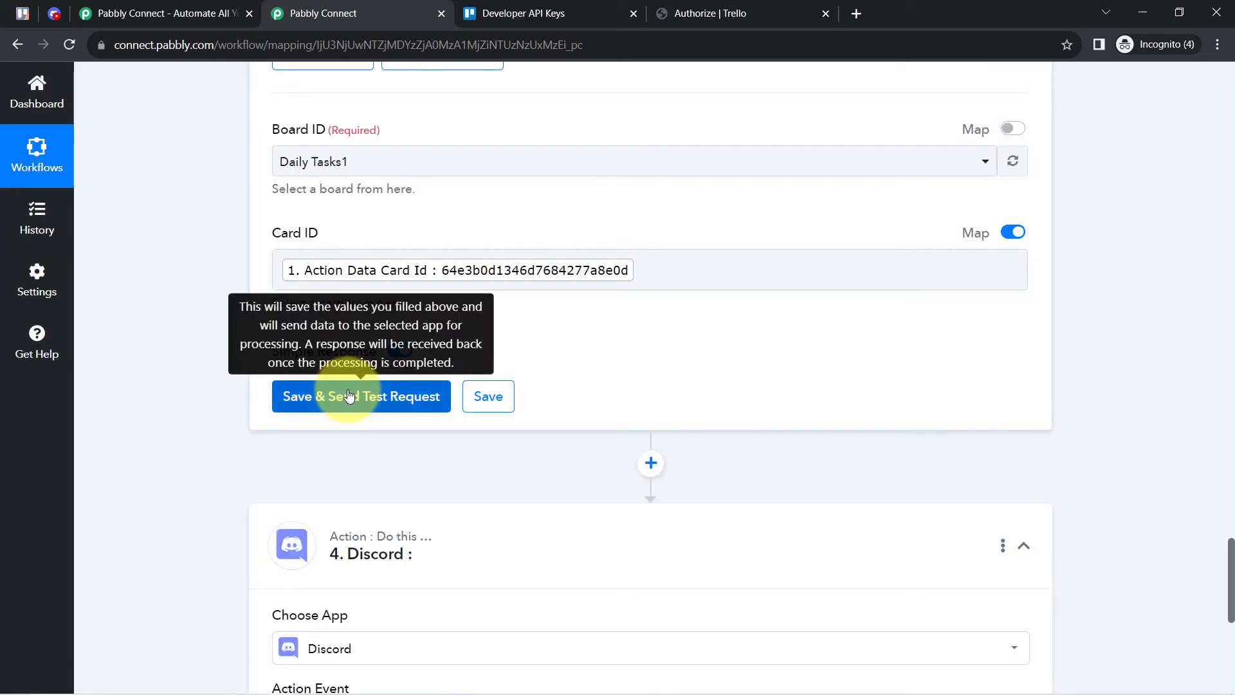
Save the Get Attachments action with a test request and review the attachment fields in the response.
click(346, 395)
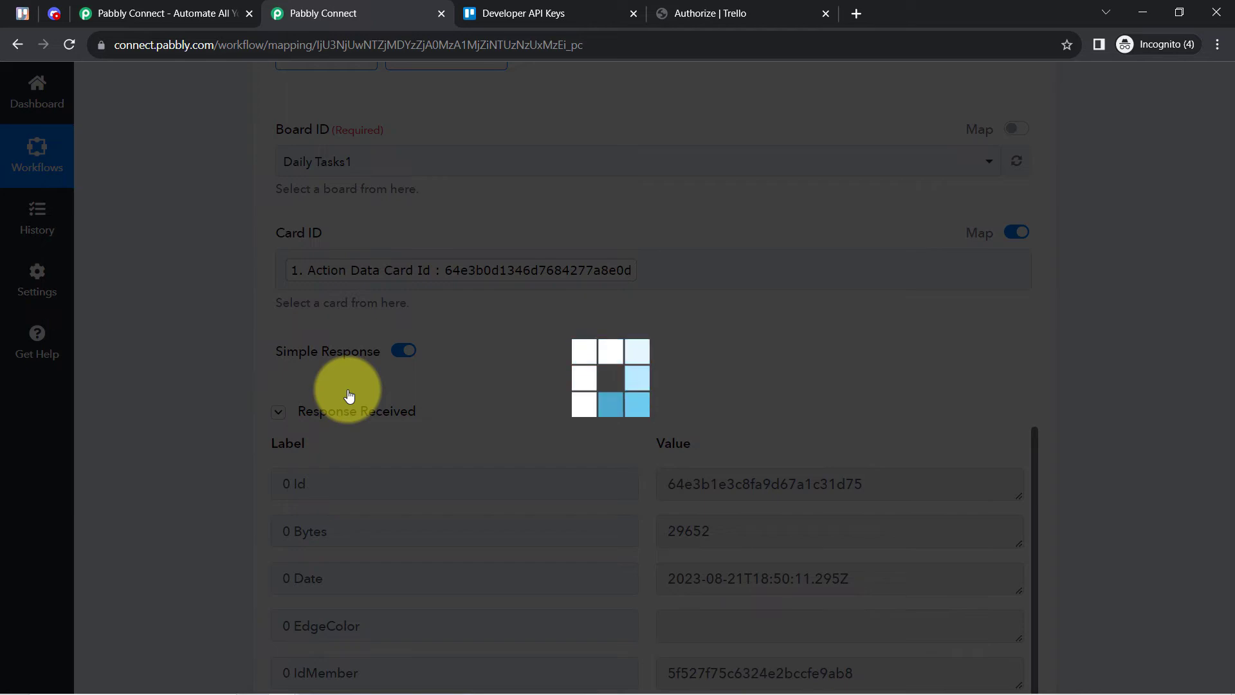
scroll(229, 391, down, 6)
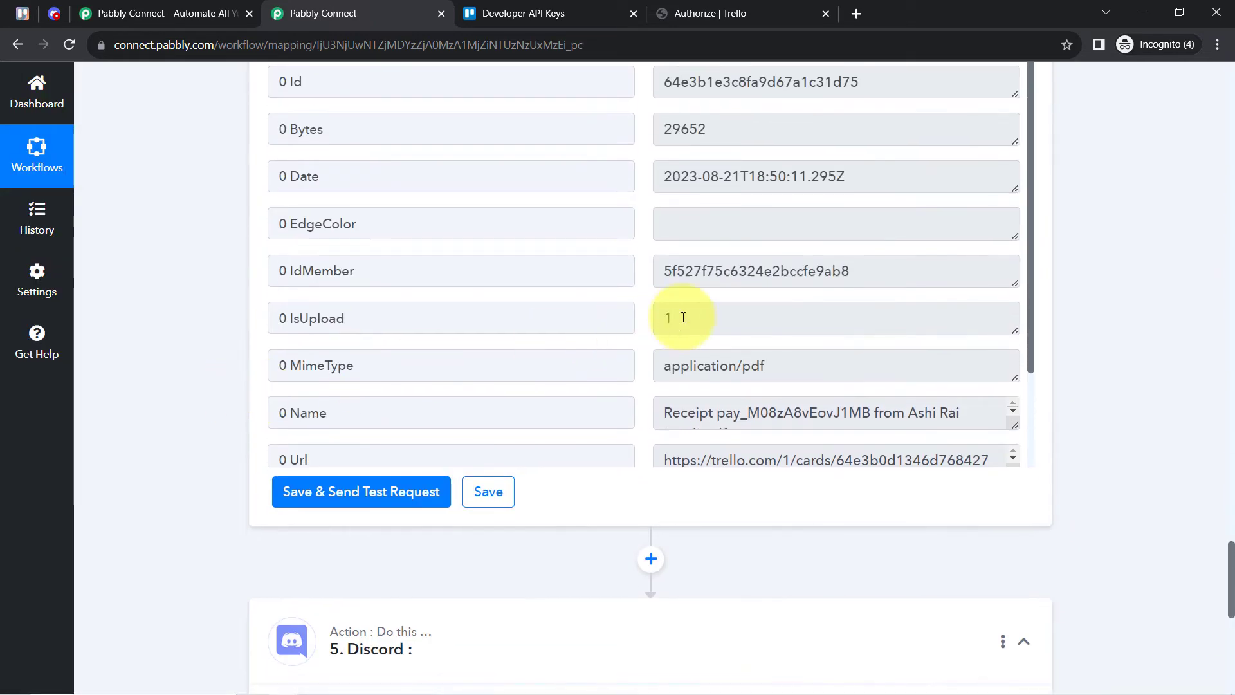
drag(1031, 175, 1032, 306)
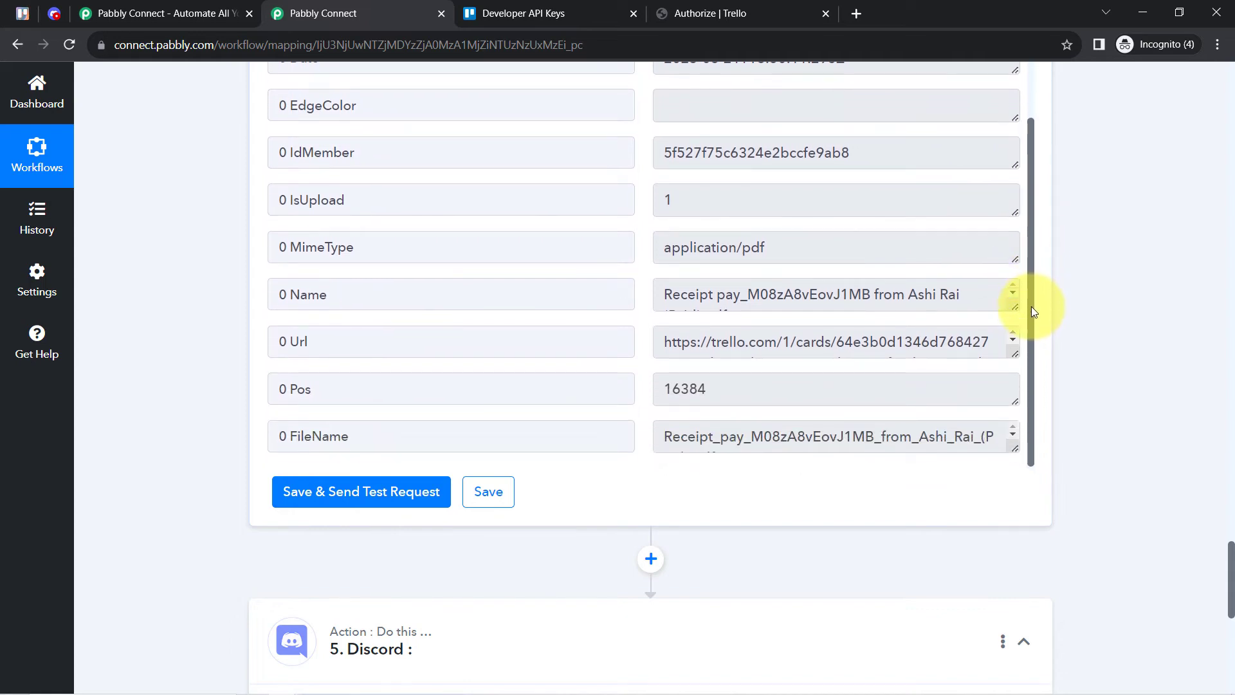
Test the attachment's Url from the response in a new browser tab, cancel saving the file, and return to the workflow.
triple_click(759, 436)
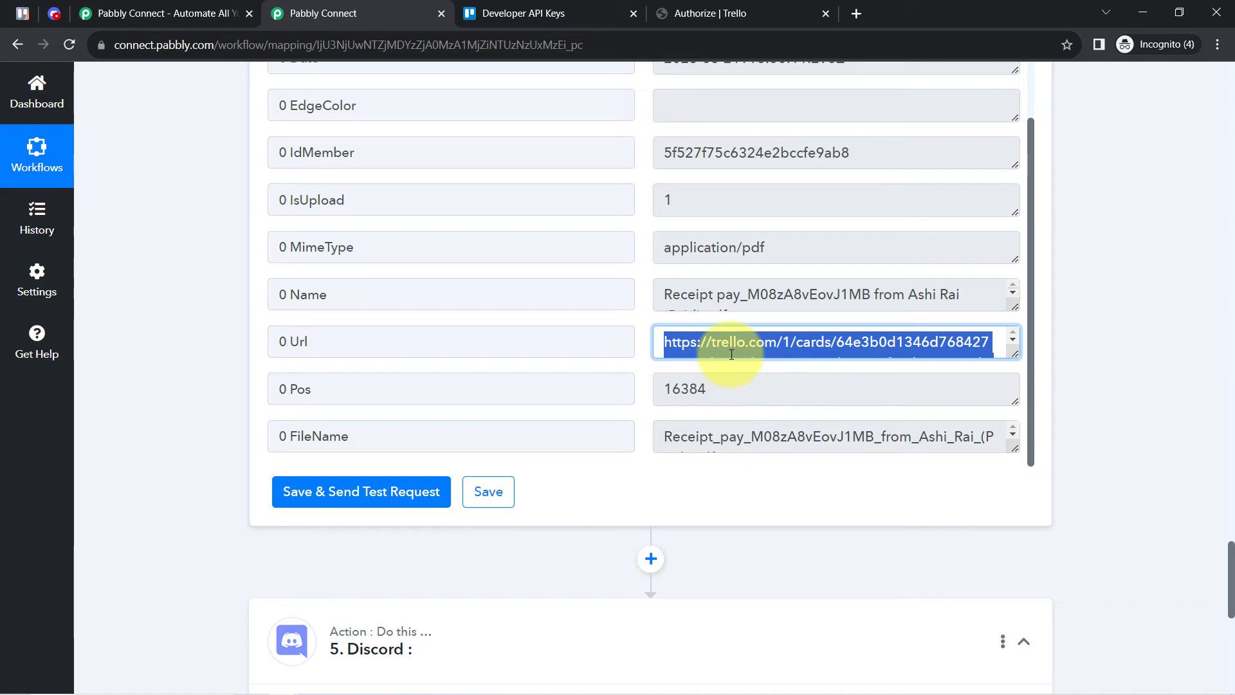
key(ctrl+c)
key(ctrl+t)
key(ctrl+v)
key(Return)
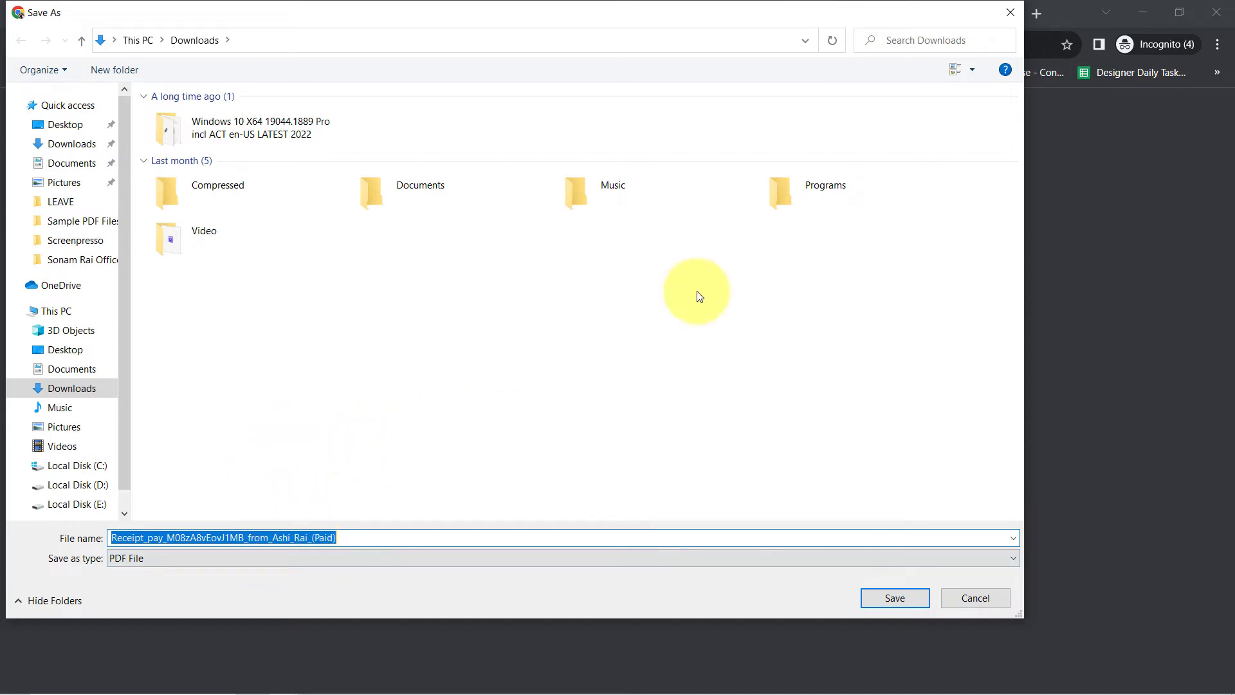
click(1009, 10)
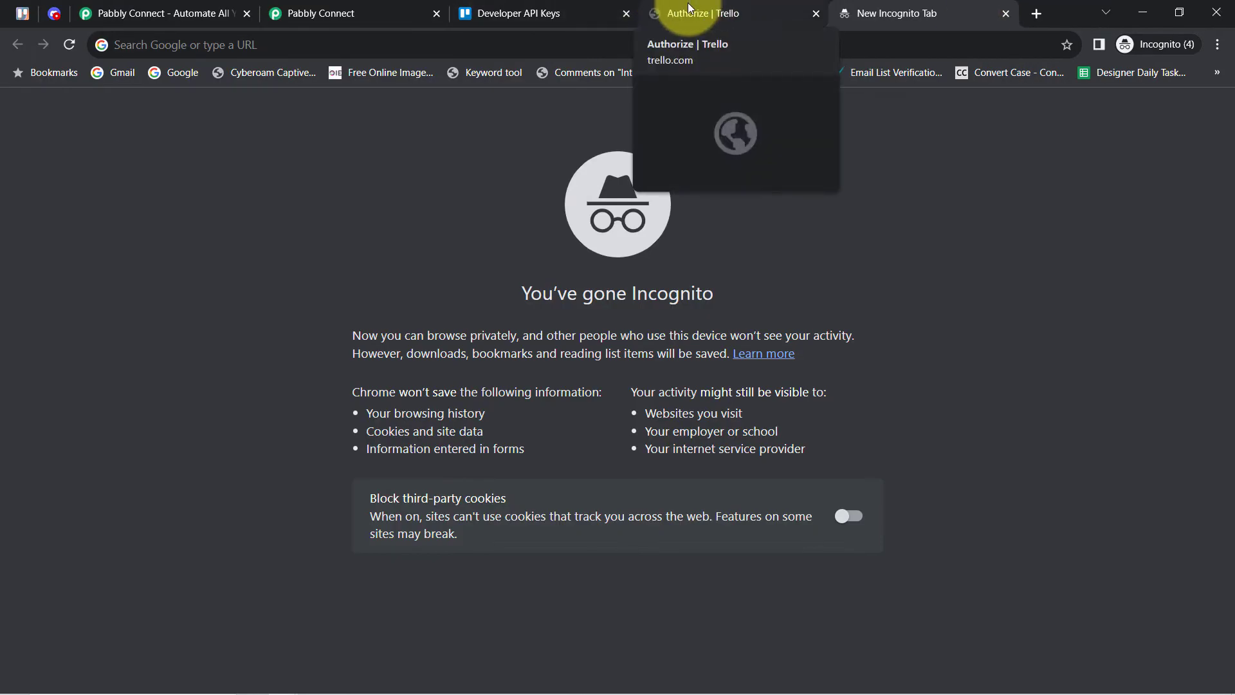
click(370, 6)
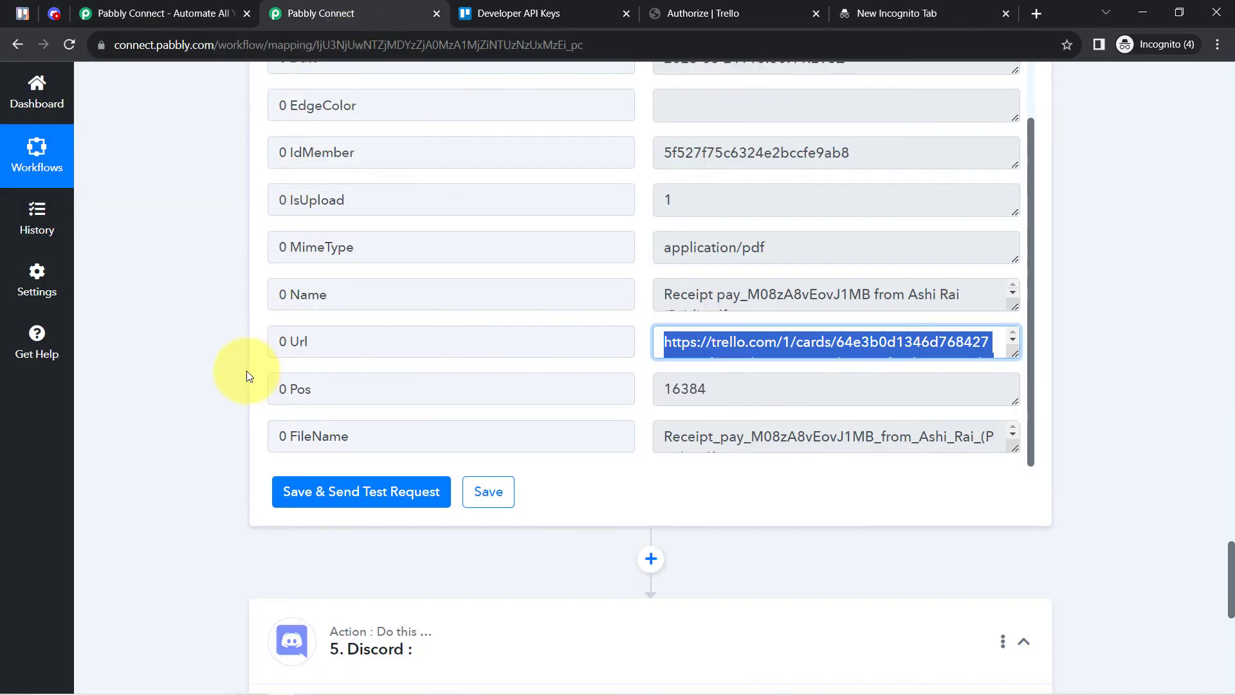
Set the Discord action's event to Send Channel Message (HTML) and connect it.
scroll(218, 325, up, 15)
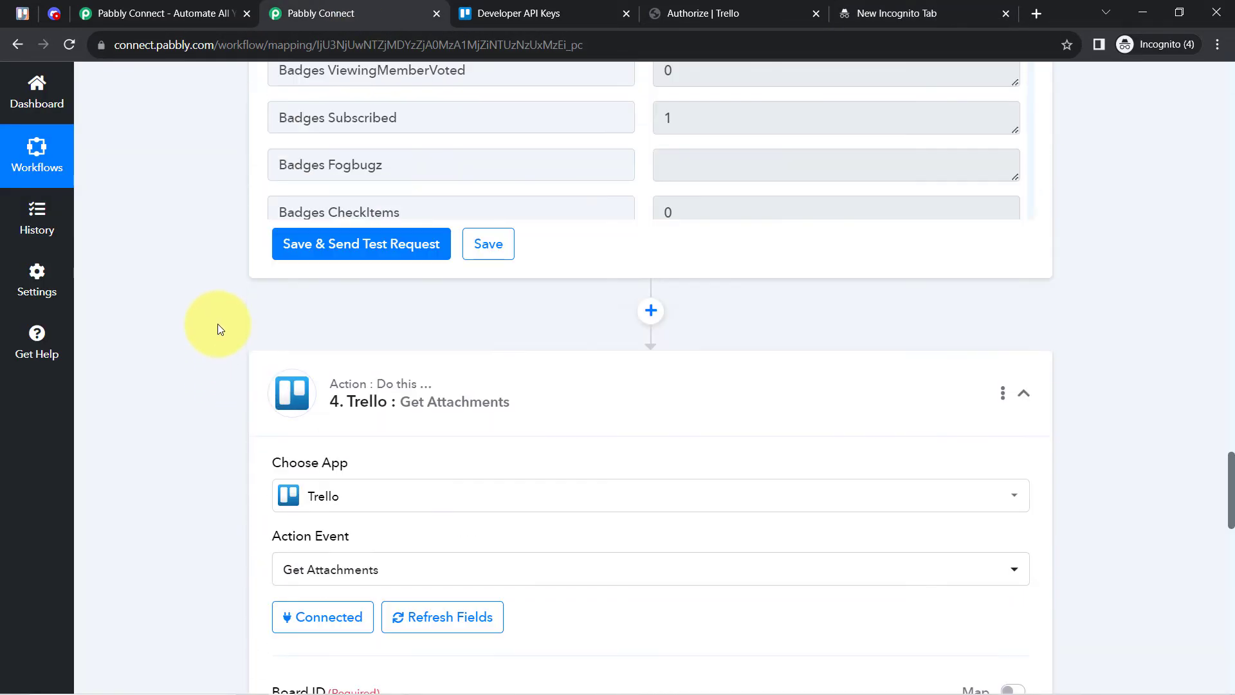
scroll(198, 365, down, 15)
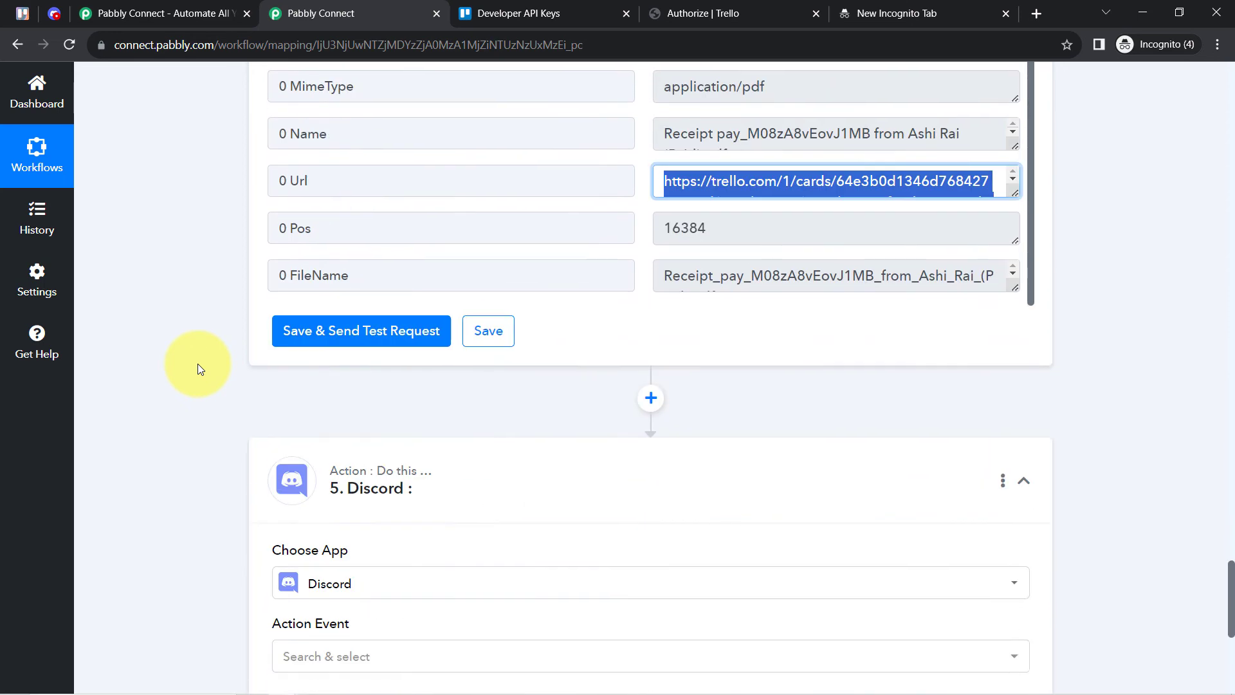
scroll(198, 364, down, 1)
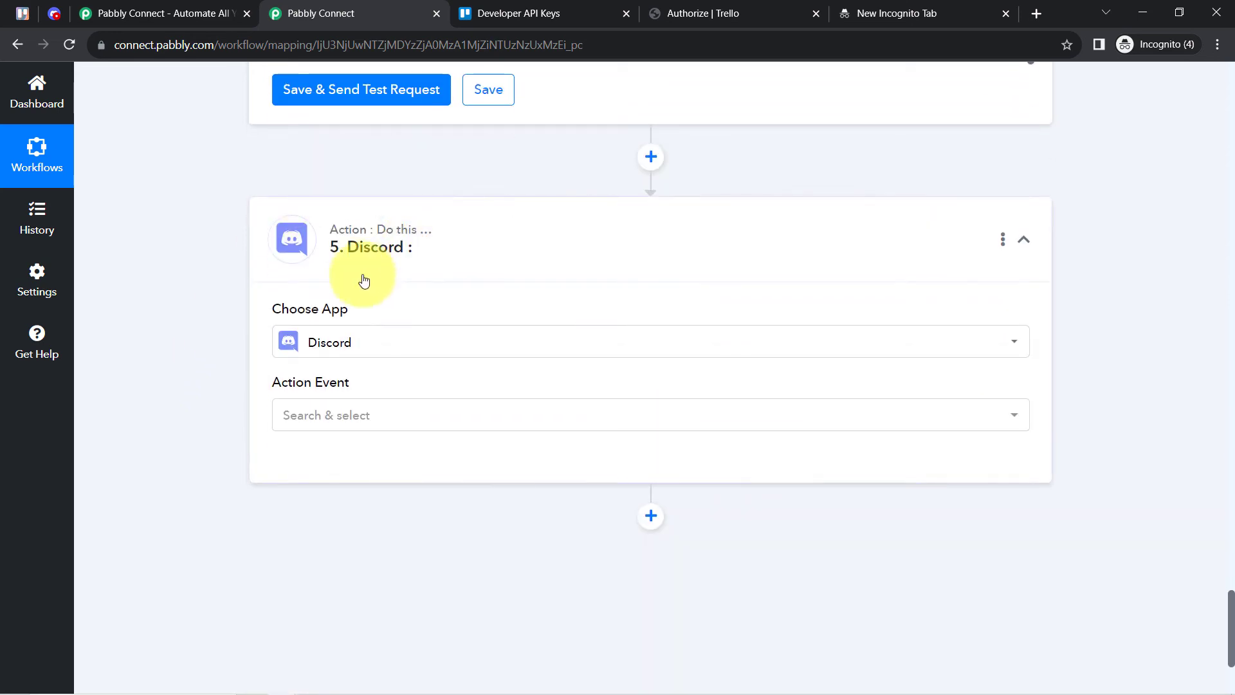
scroll(228, 341, down, 2)
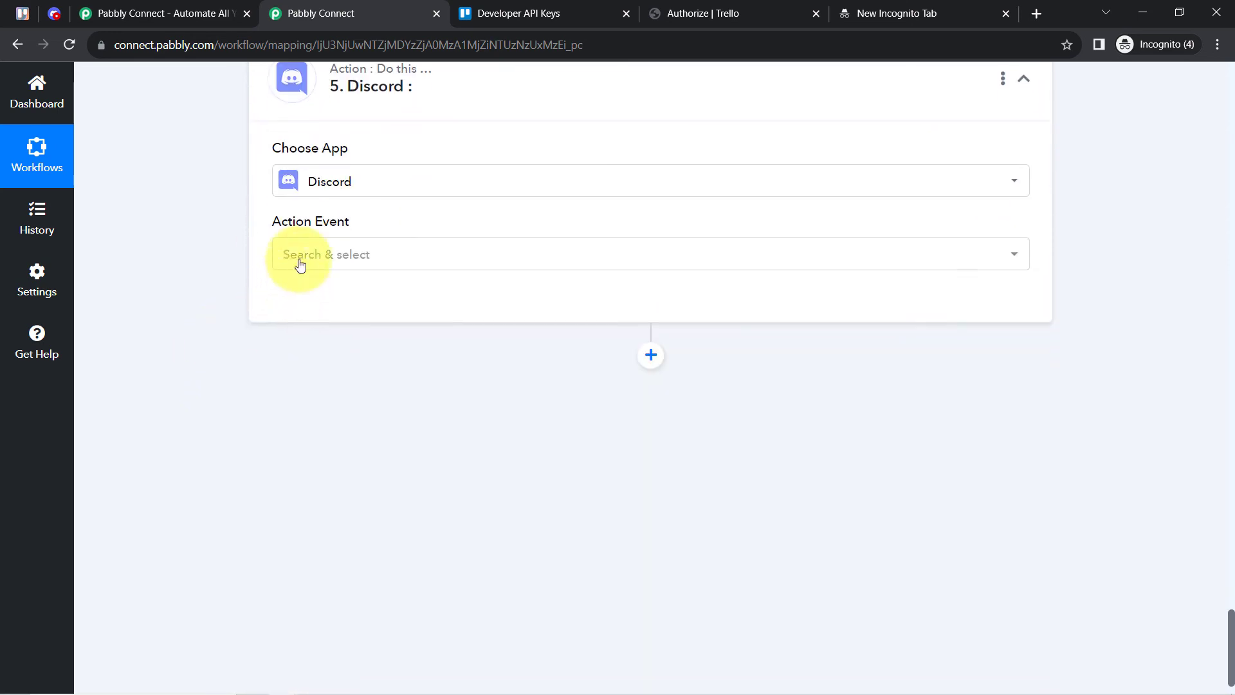
click(298, 266)
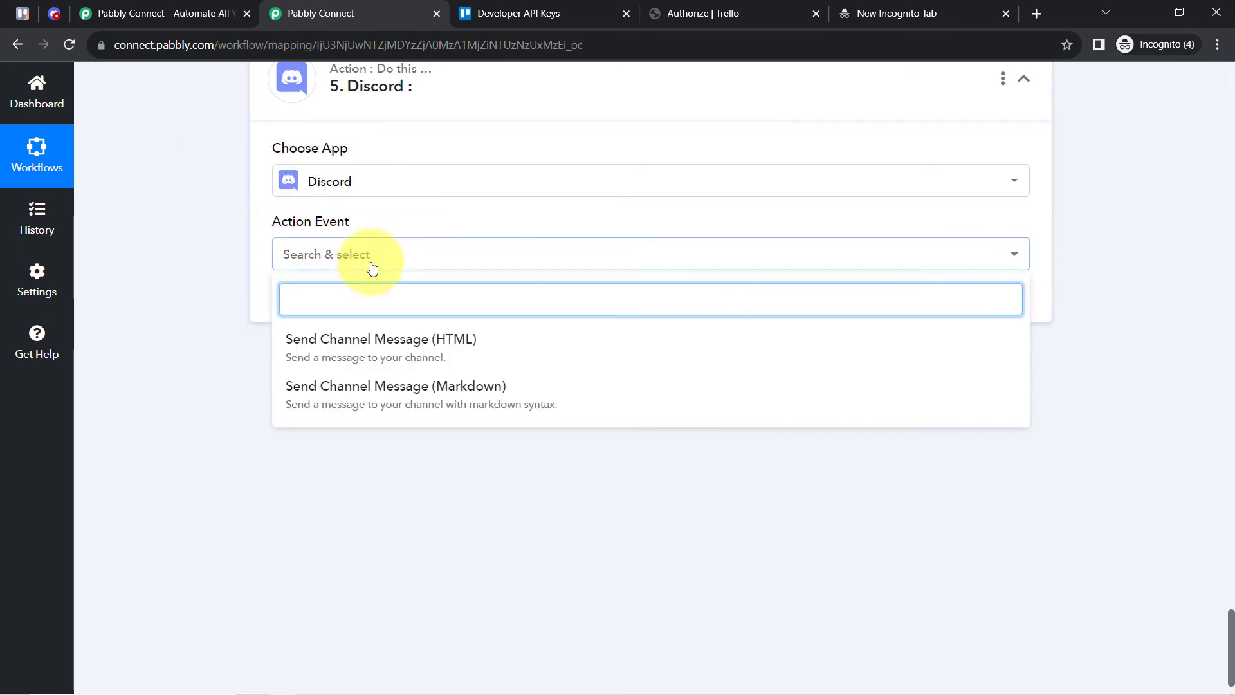
click(359, 351)
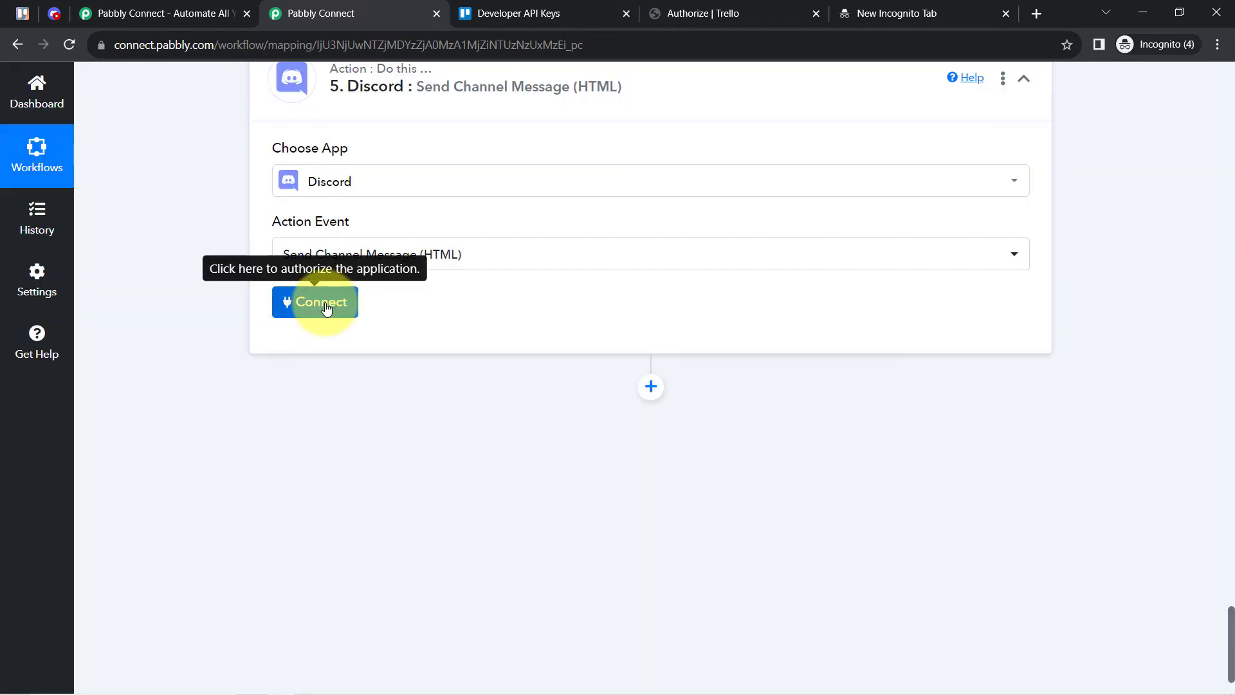
click(326, 307)
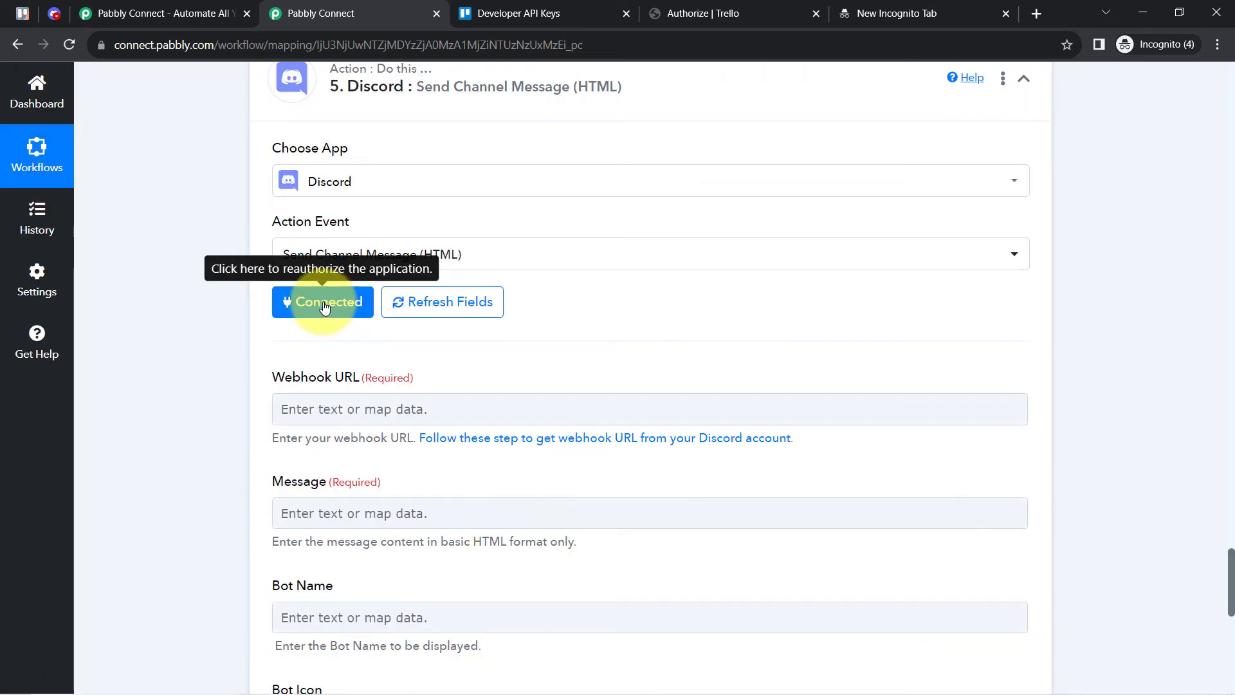
View the new-enquiries channel in Discord, and open the Webhook URL instructions from the Discord action in a new browser tab.
click(50, 13)
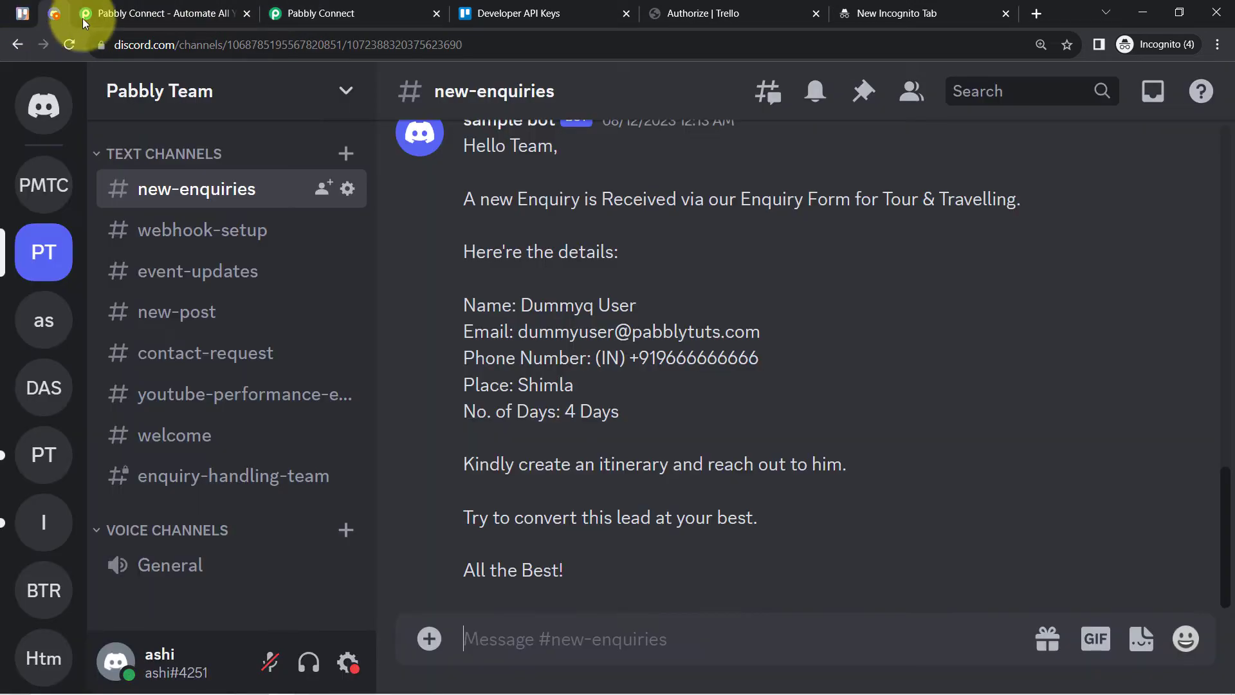
click(283, 13)
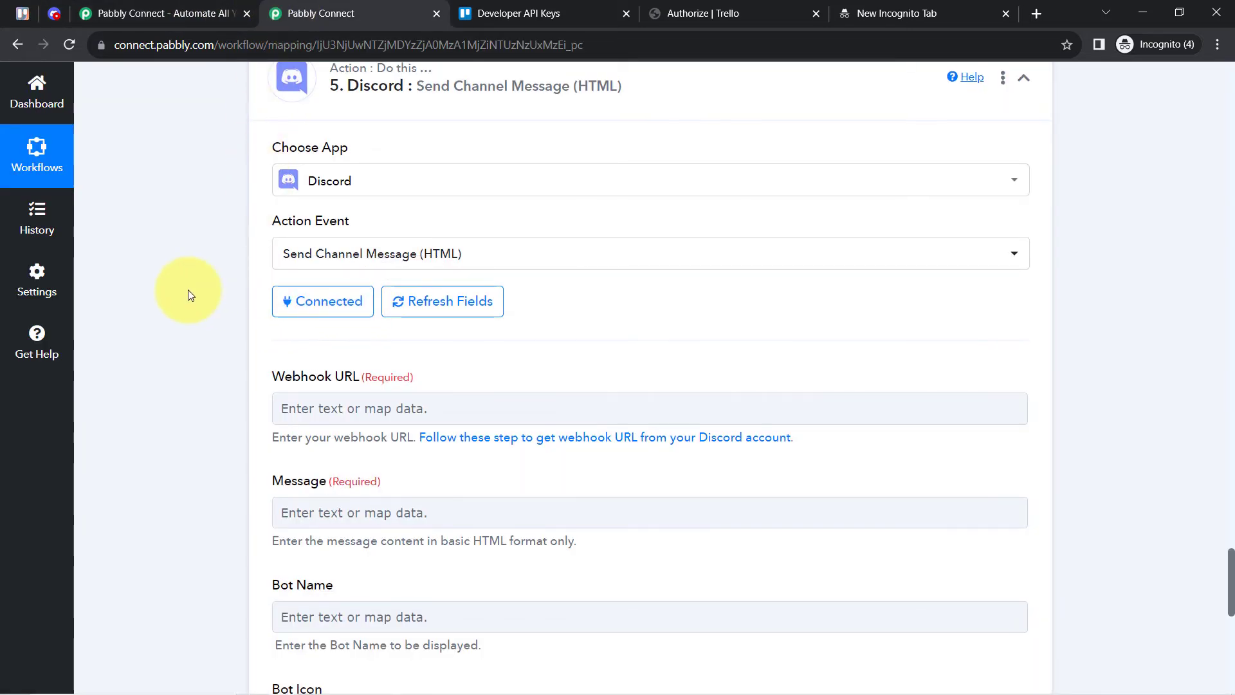
scroll(187, 289, down, 3)
drag(292, 214, 353, 215)
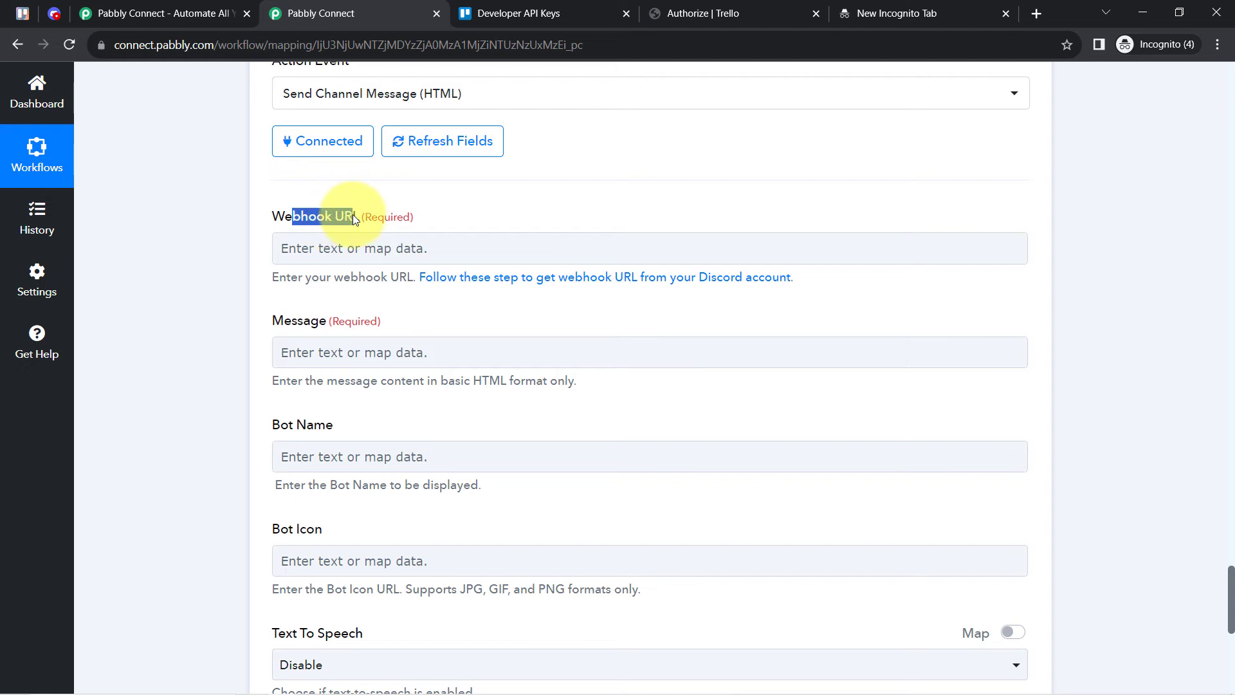
right_click(476, 283)
click(496, 289)
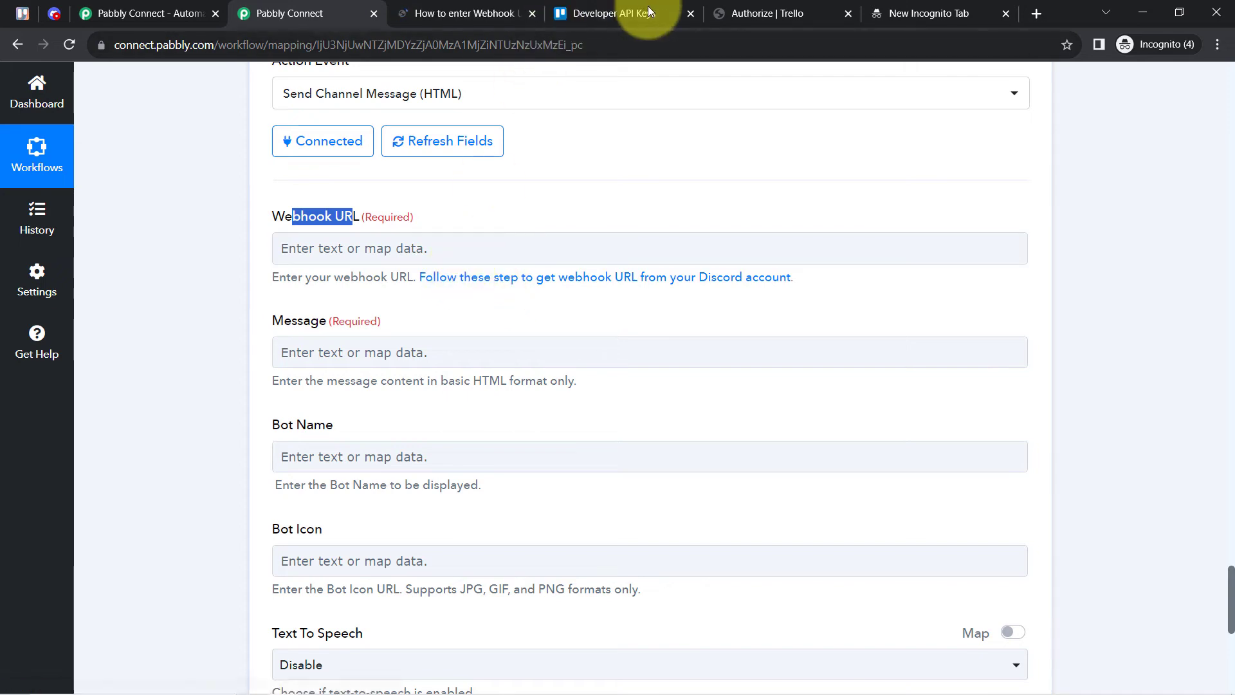
Close the Trello developer key, Trello authorization and empty browser tabs.
click(694, 13)
click(693, 13)
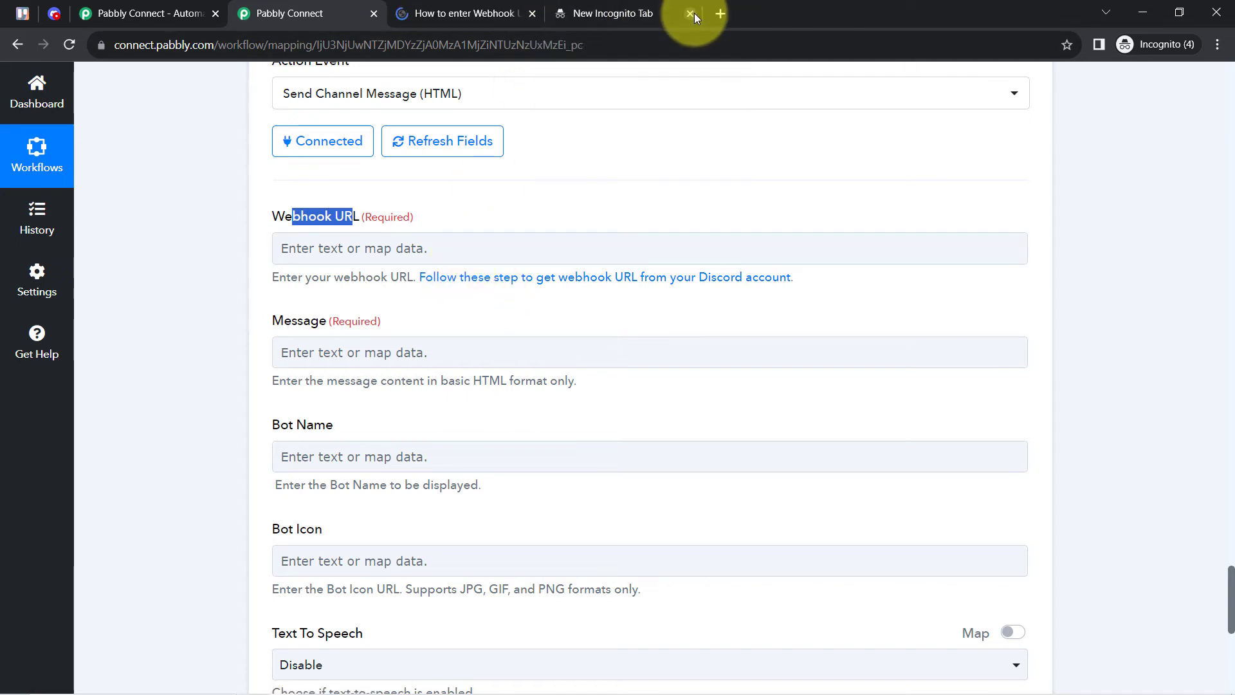
click(693, 13)
Look through the forum guide on getting a Discord webhook URL, and return to the workflow.
click(553, 13)
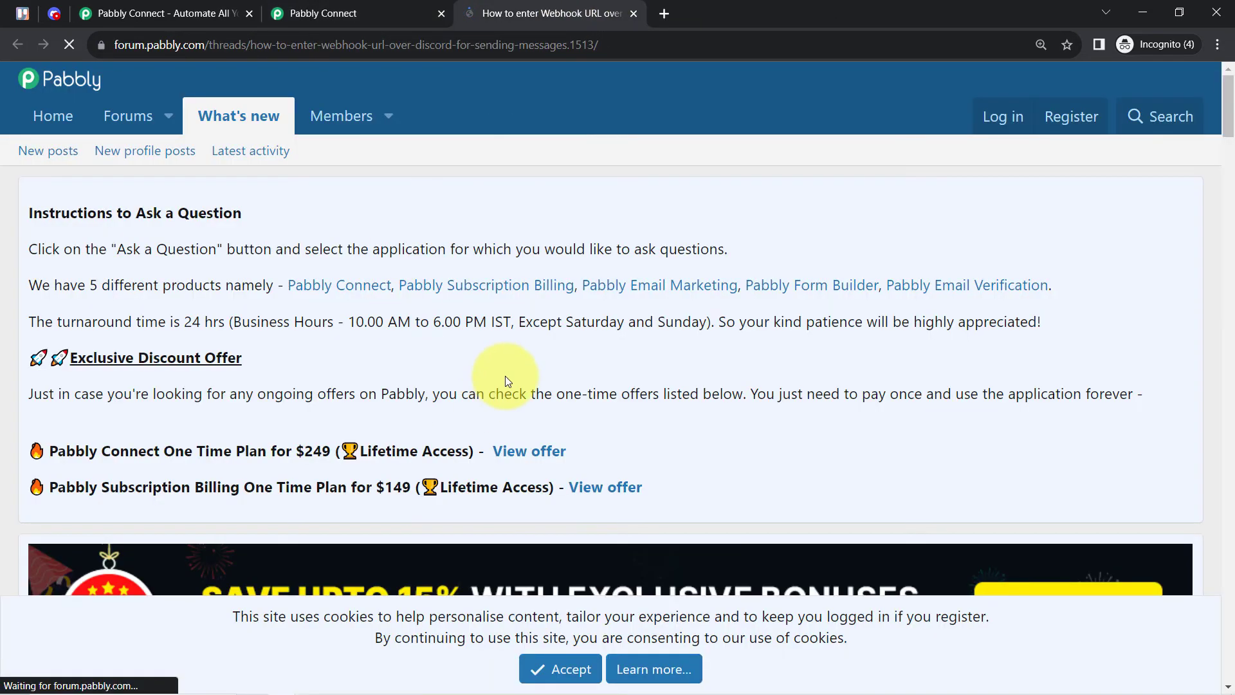
scroll(504, 376, down, 4)
scroll(483, 458, down, 10)
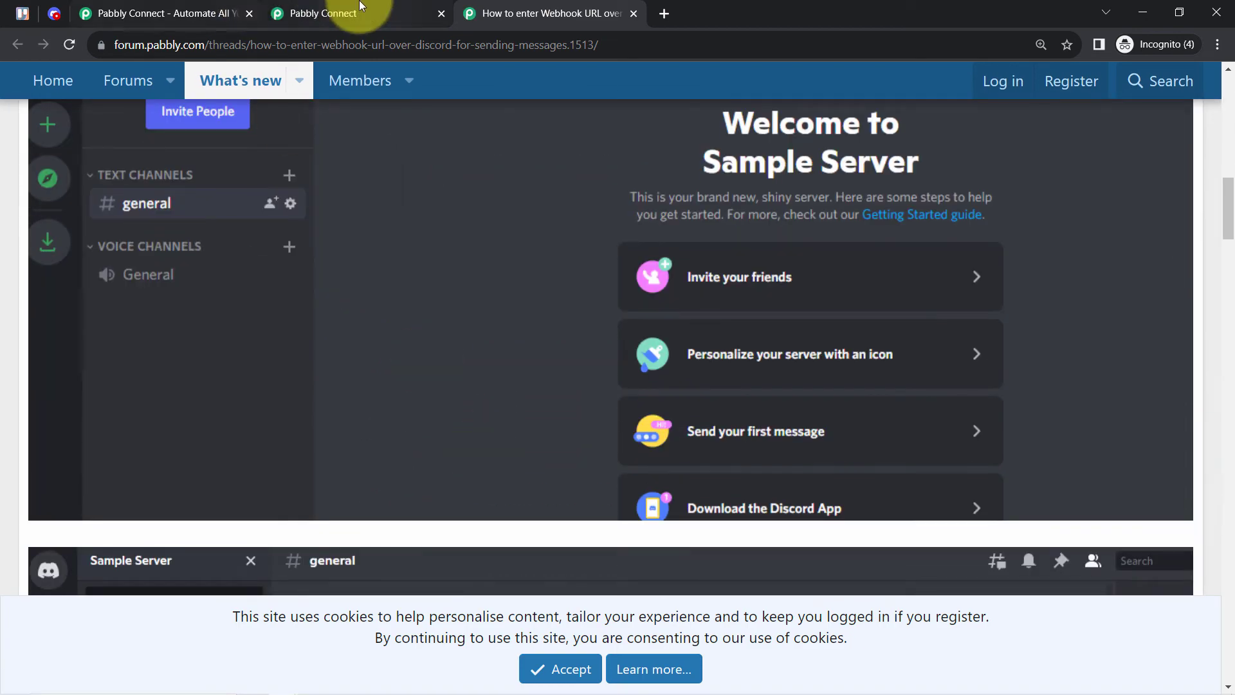
click(359, 8)
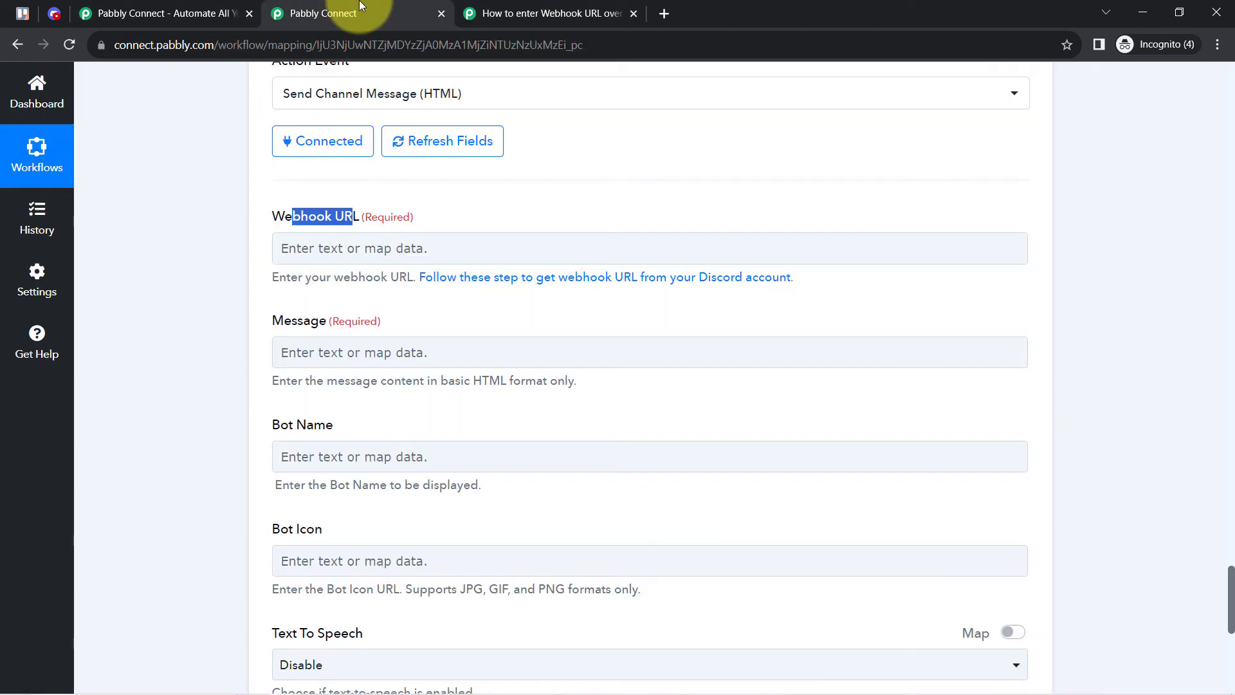
In Discord, open the Pabbly Team server's webhook integrations and create a new webhook.
click(52, 12)
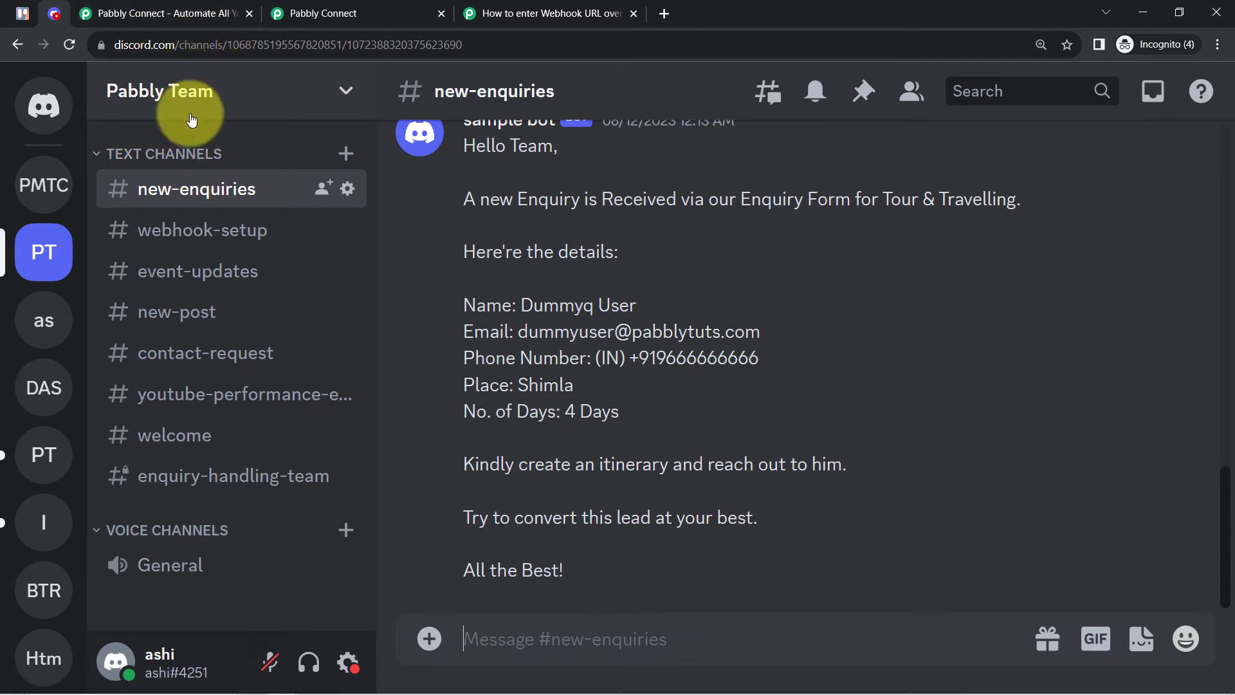
click(346, 92)
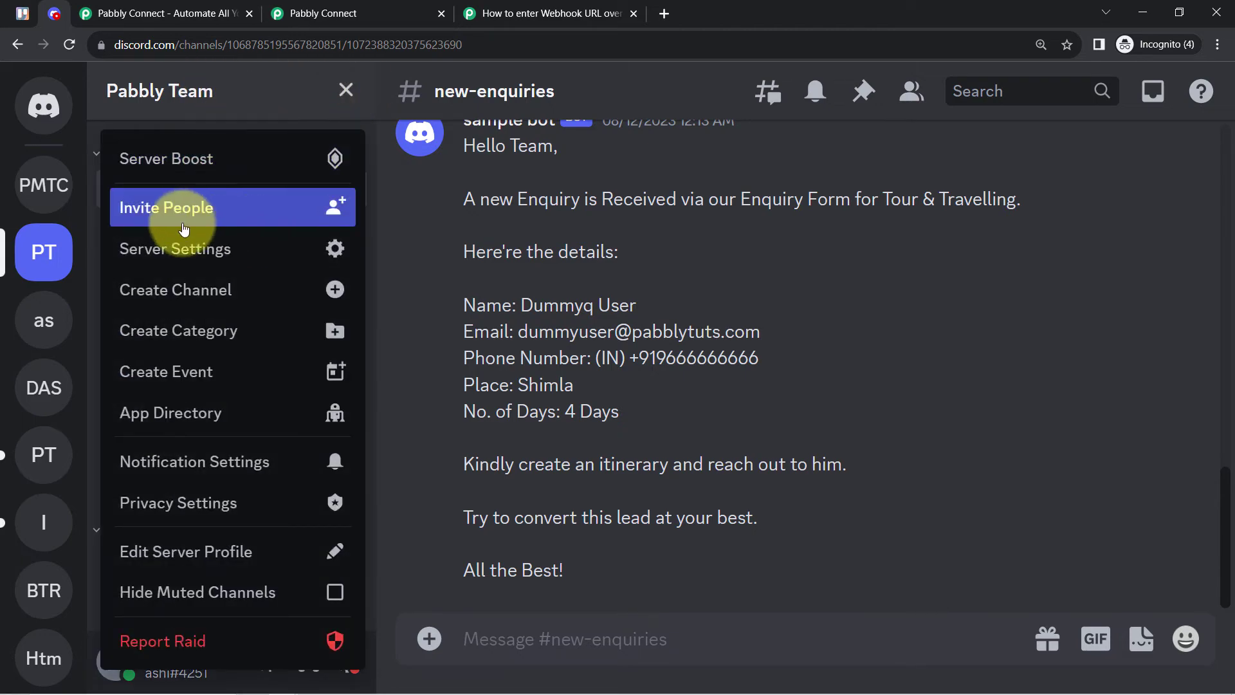
click(178, 251)
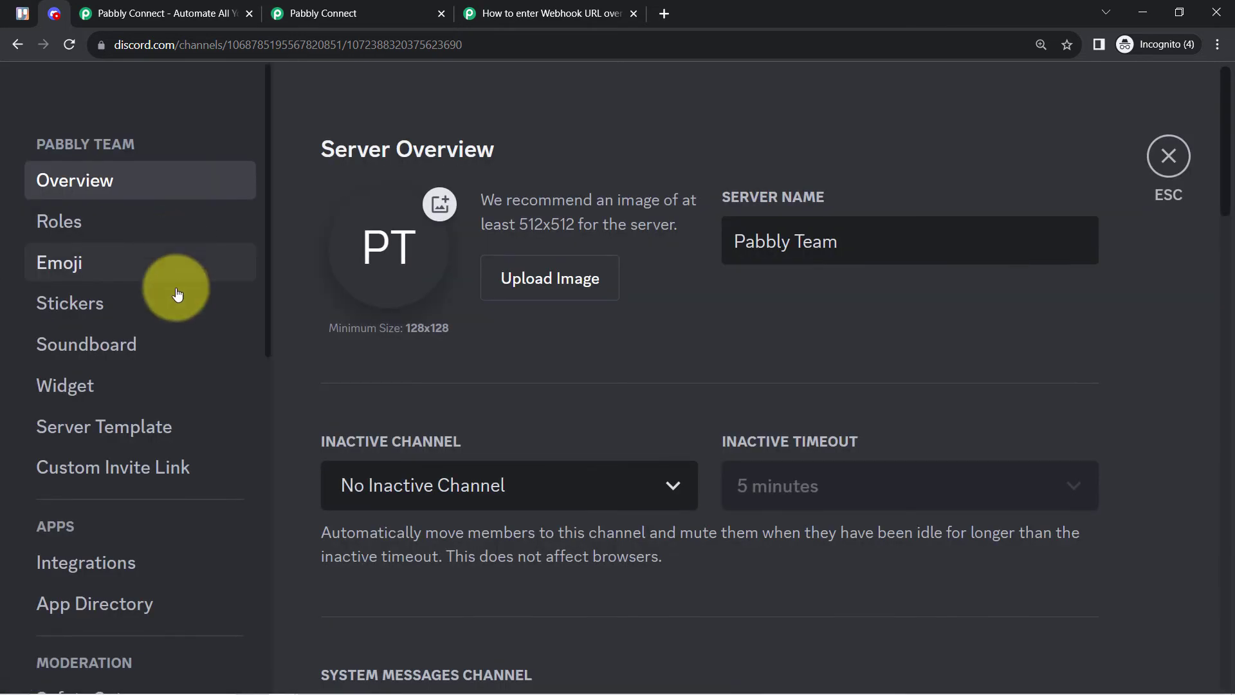
click(112, 569)
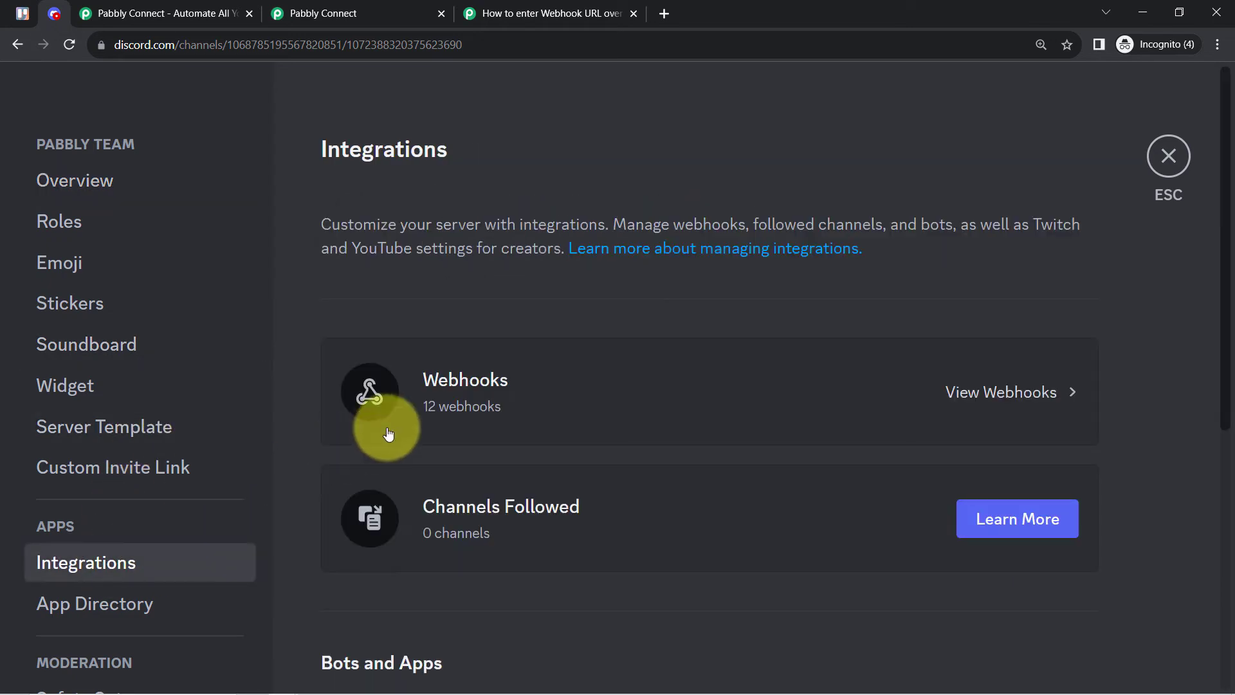
click(973, 395)
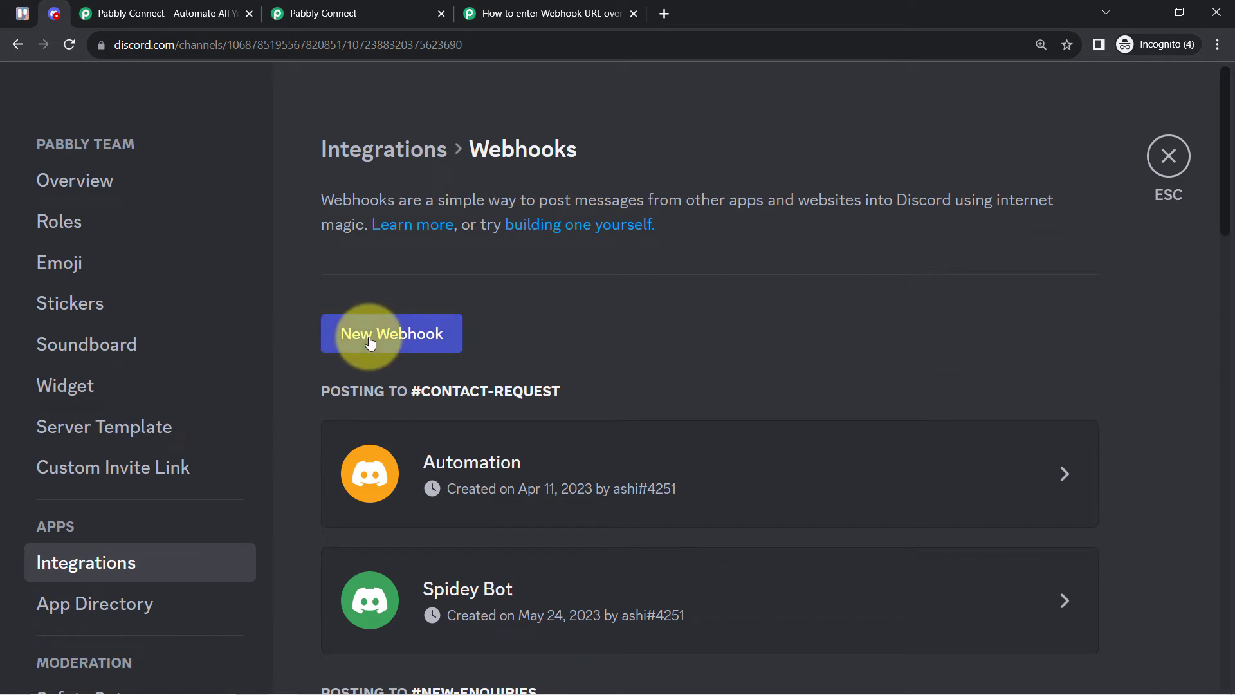
scroll(631, 300, down, 10)
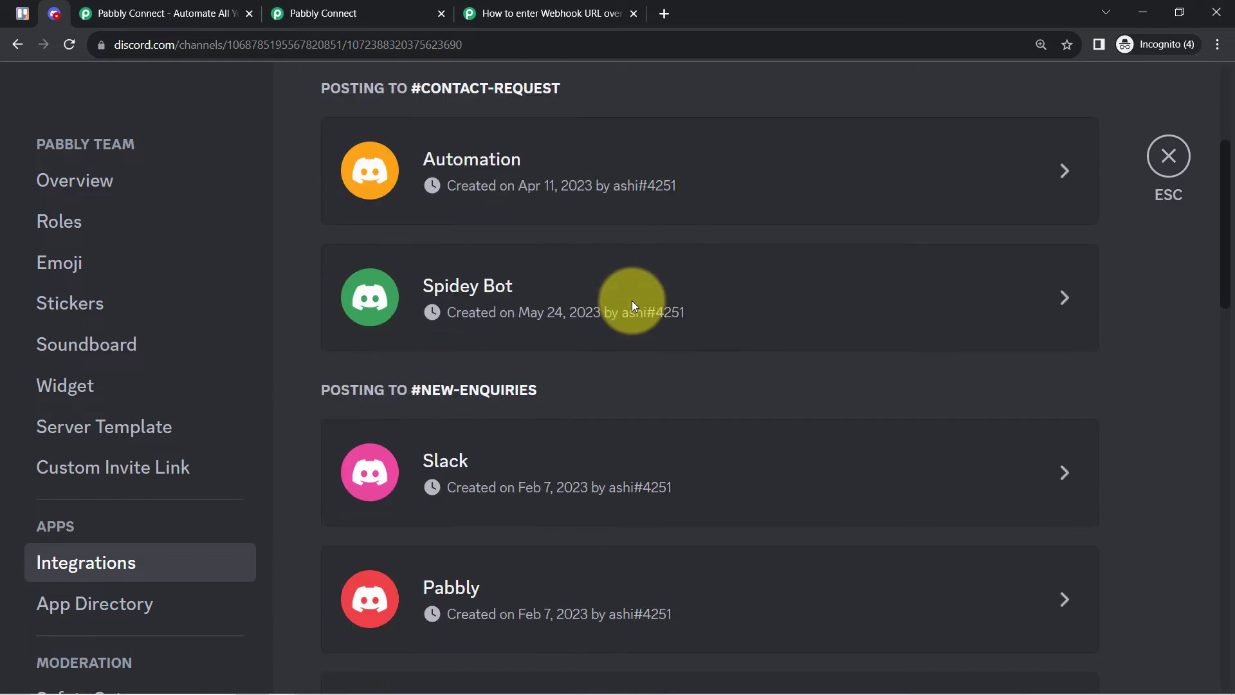
scroll(632, 300, down, 13)
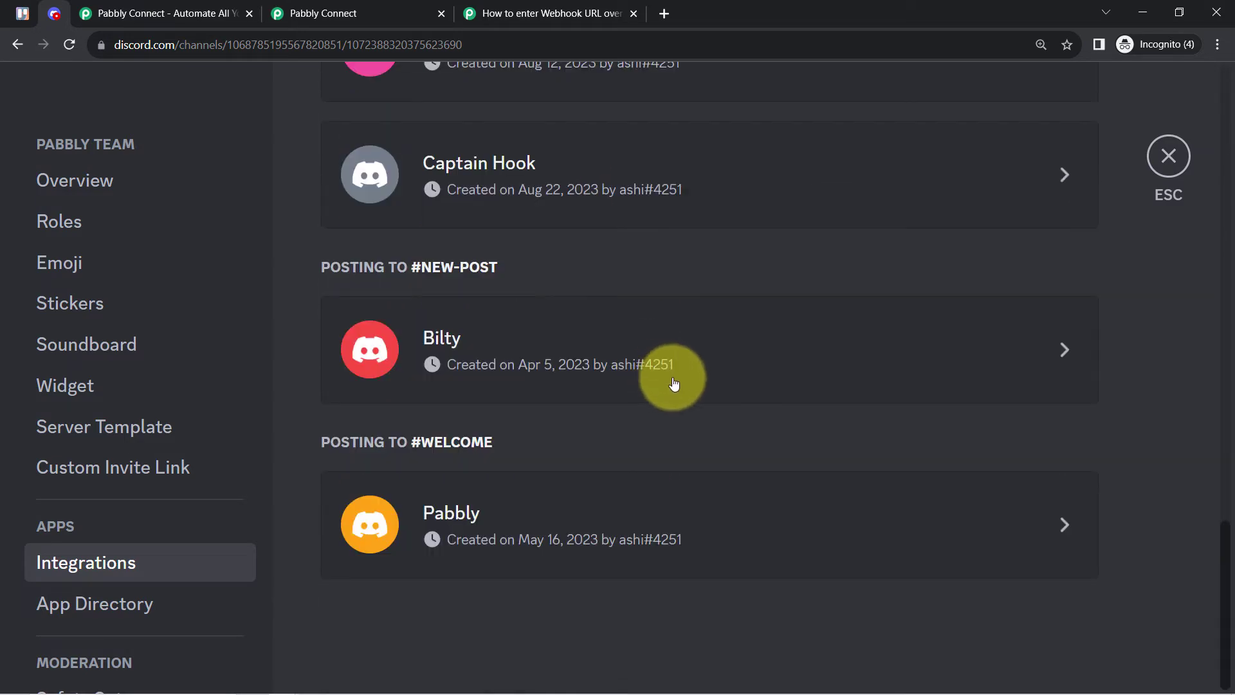
scroll(667, 407, up, 1)
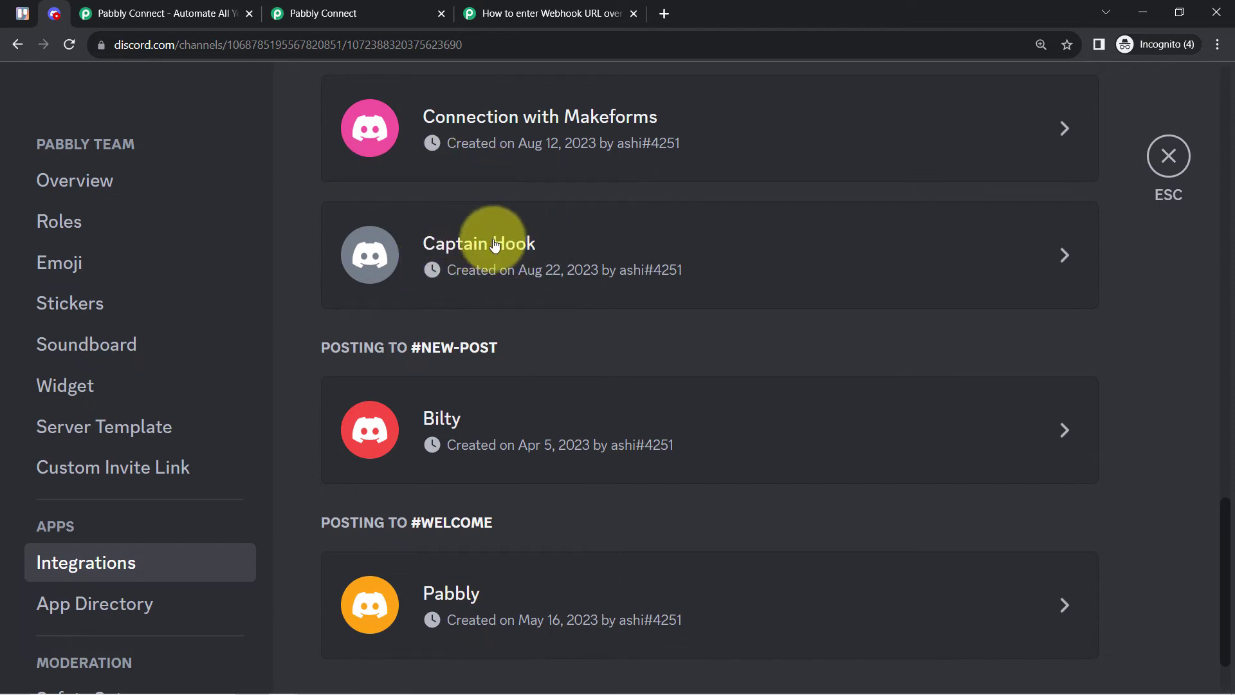
Rename the new webhook as "connecting with trello" and set its channel to #event-updates.
click(1063, 256)
triple_click(584, 396)
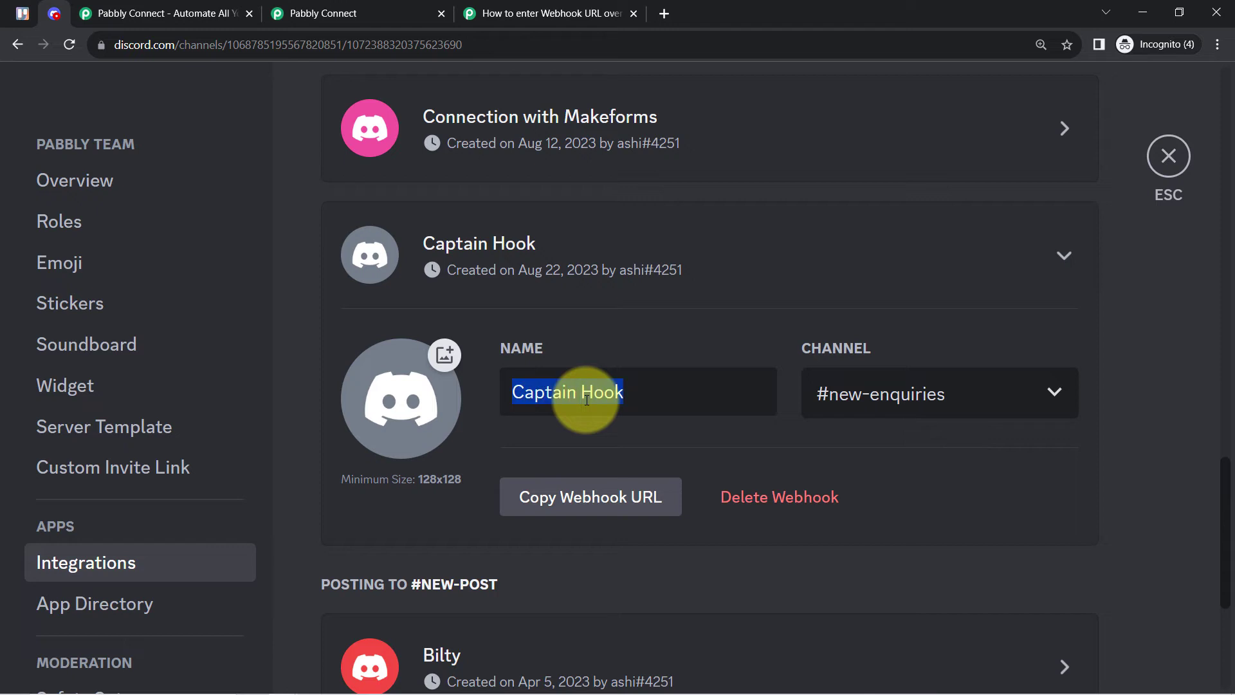
text(connecting with tre)
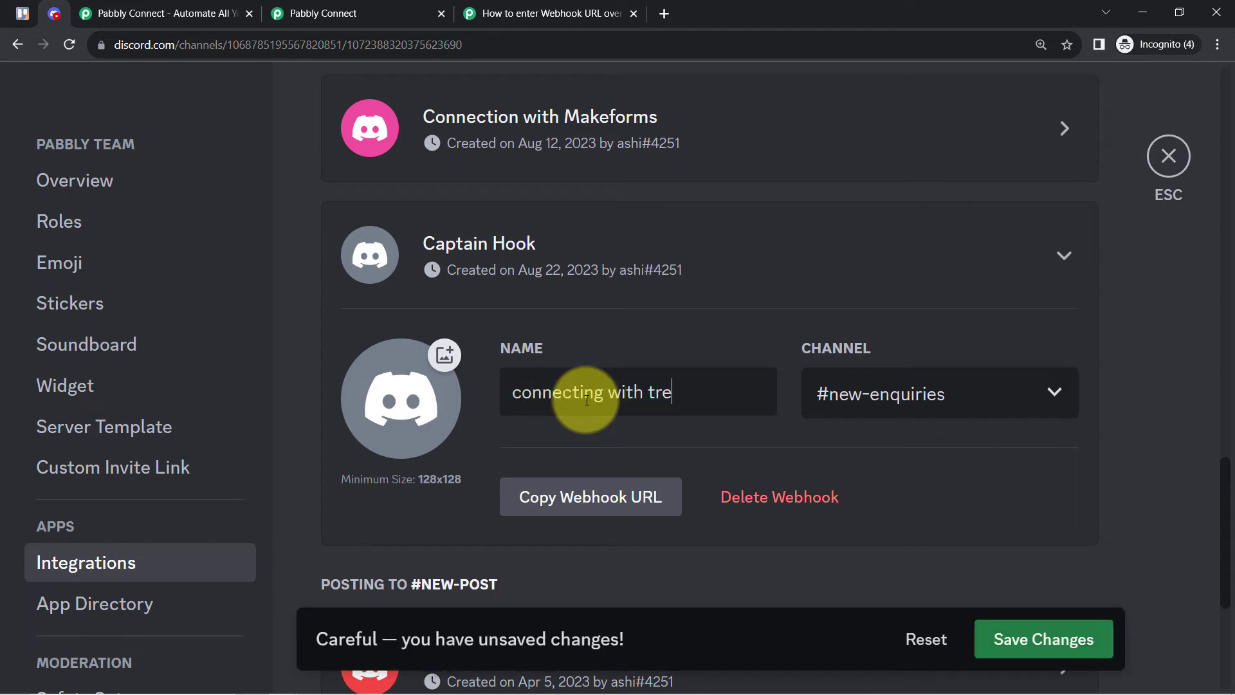
text(llo)
click(1059, 392)
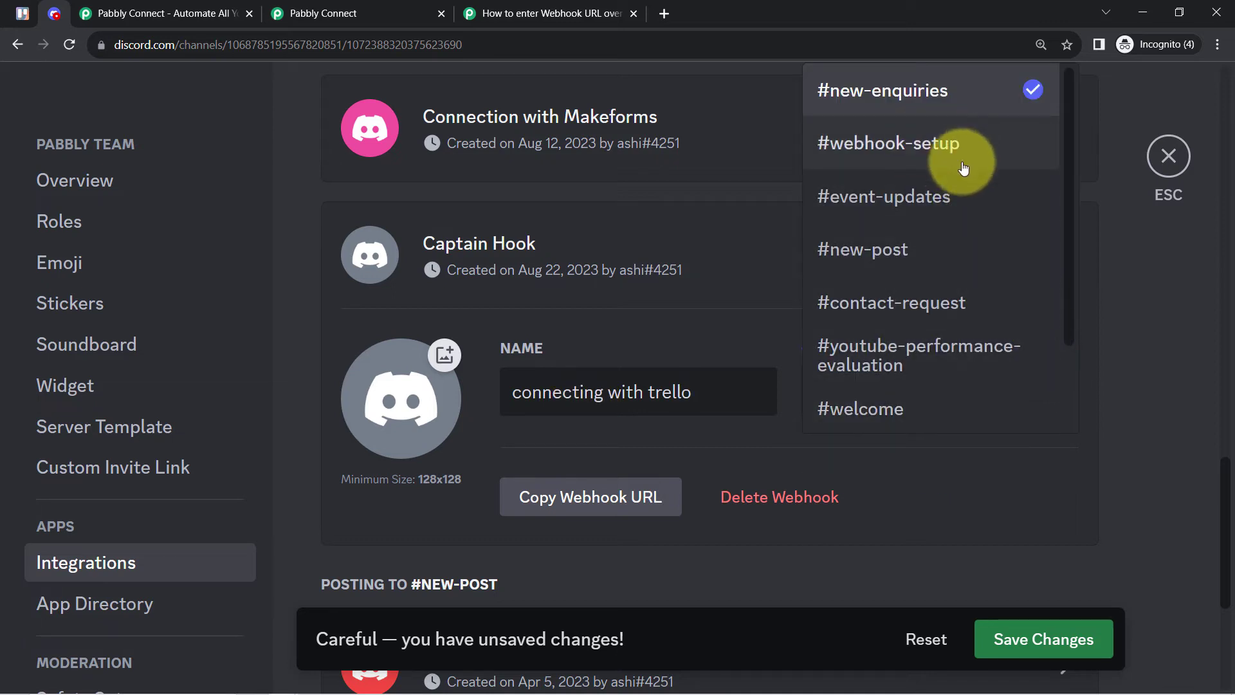
click(924, 193)
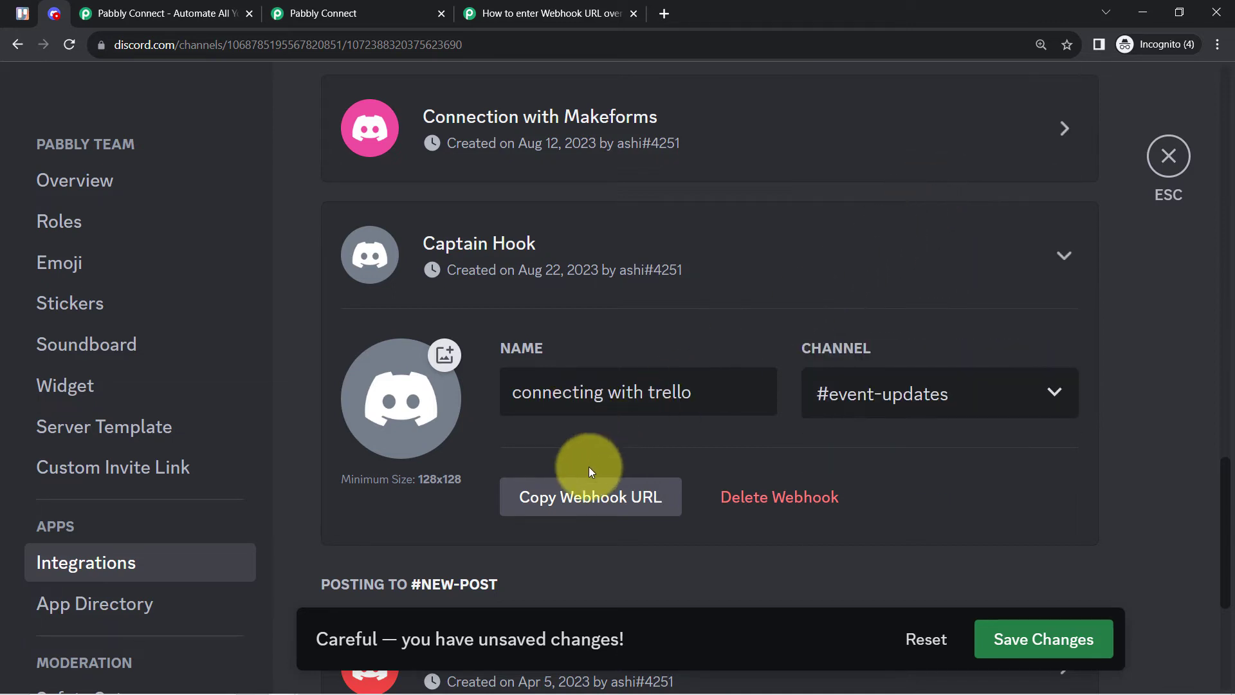
Copy the webhook's URL, save the webhook changes, and paste the URL into the workflow's Discord action as the Webhook URL.
click(576, 497)
click(1053, 644)
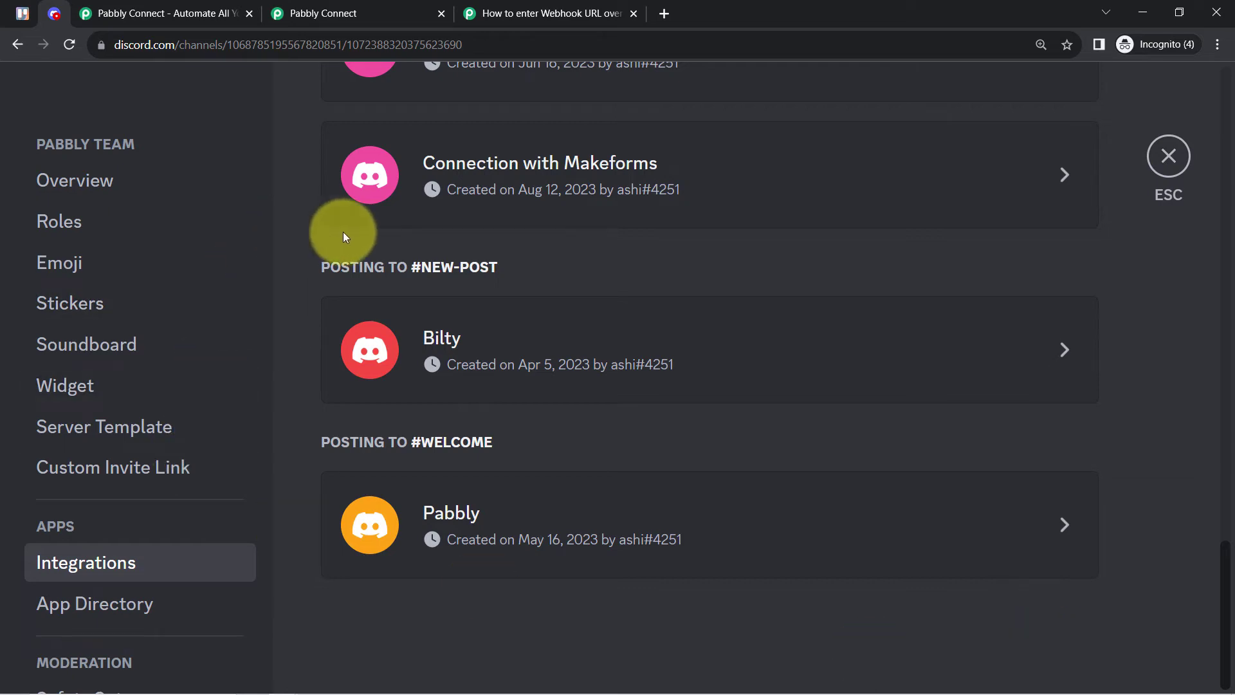
click(358, 4)
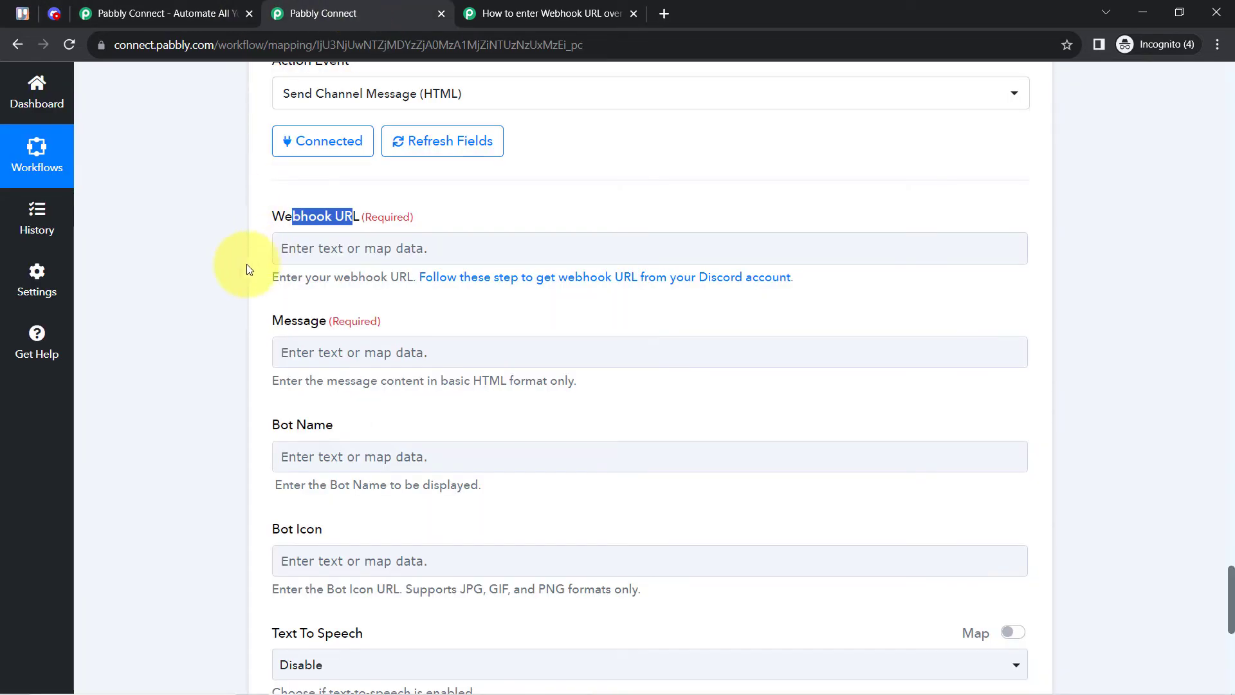
click(291, 246)
key(ctrl+v)
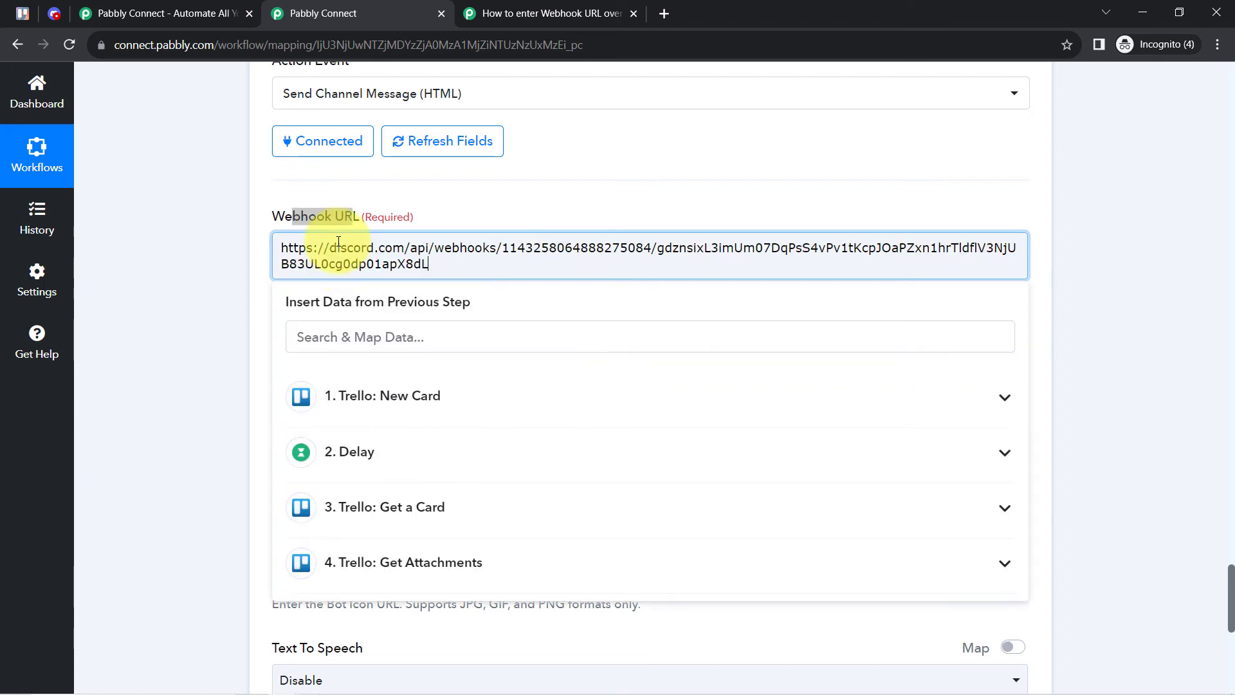
click(222, 317)
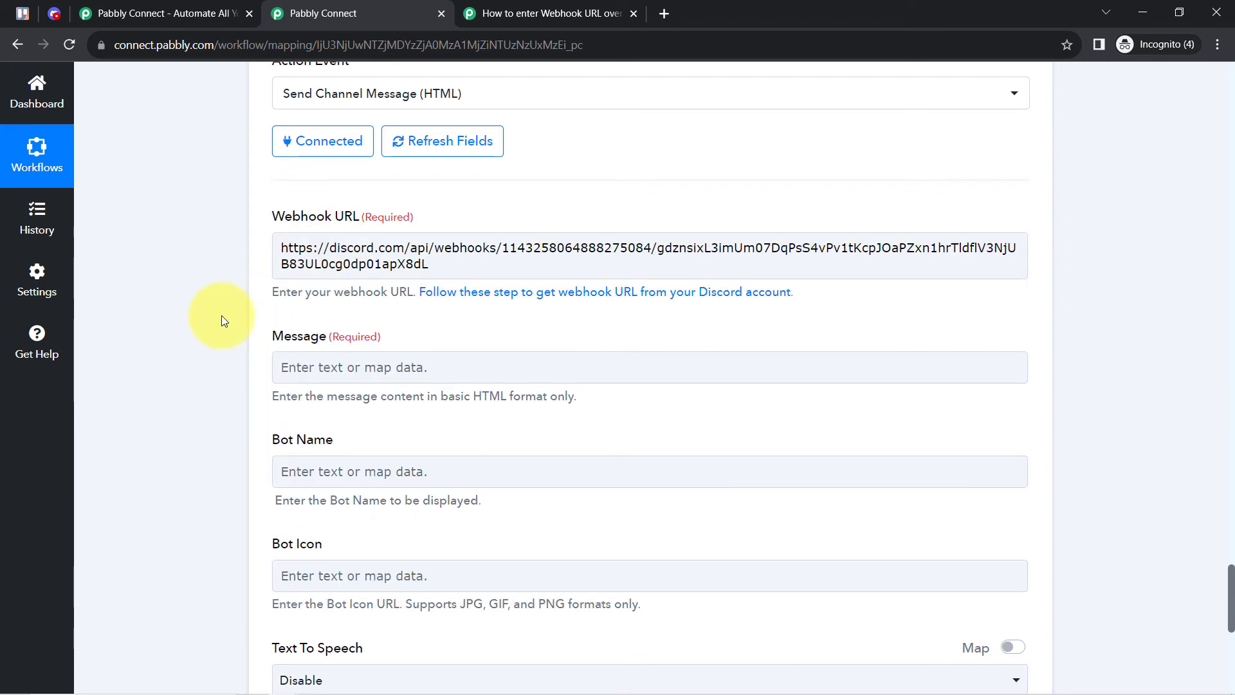
Copy the prepared task notification text from Notepad into the Discord action's Message field.
scroll(222, 316, down, 1)
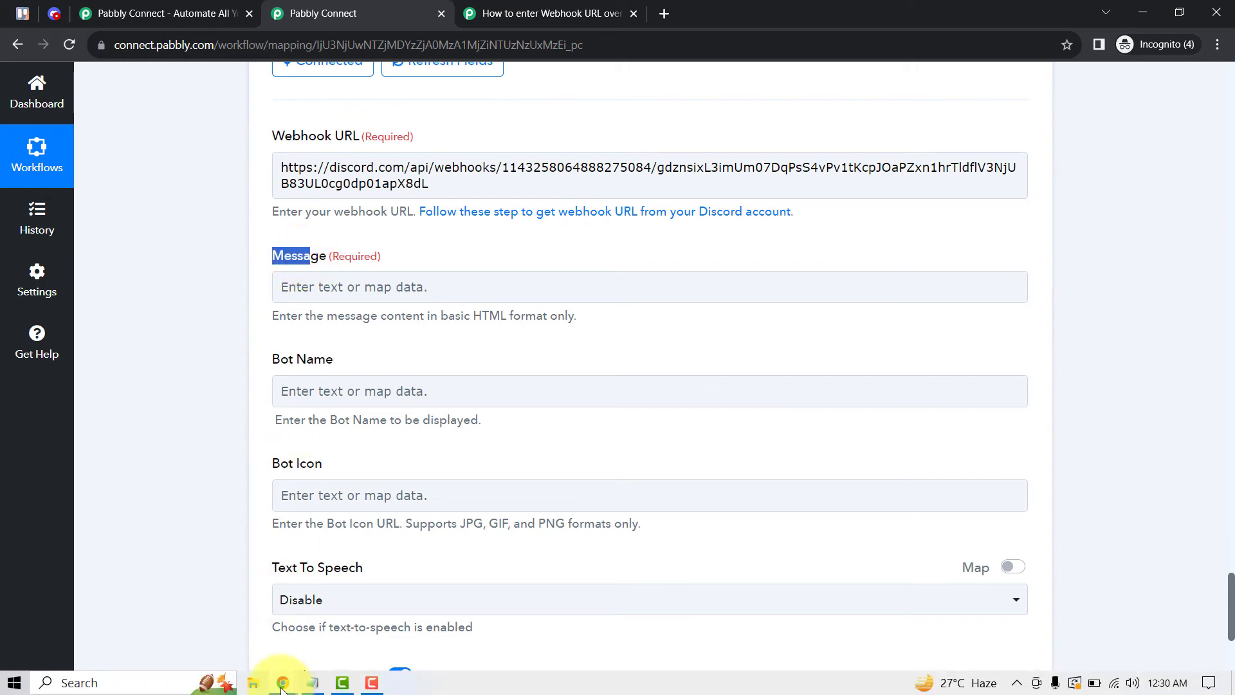
click(314, 683)
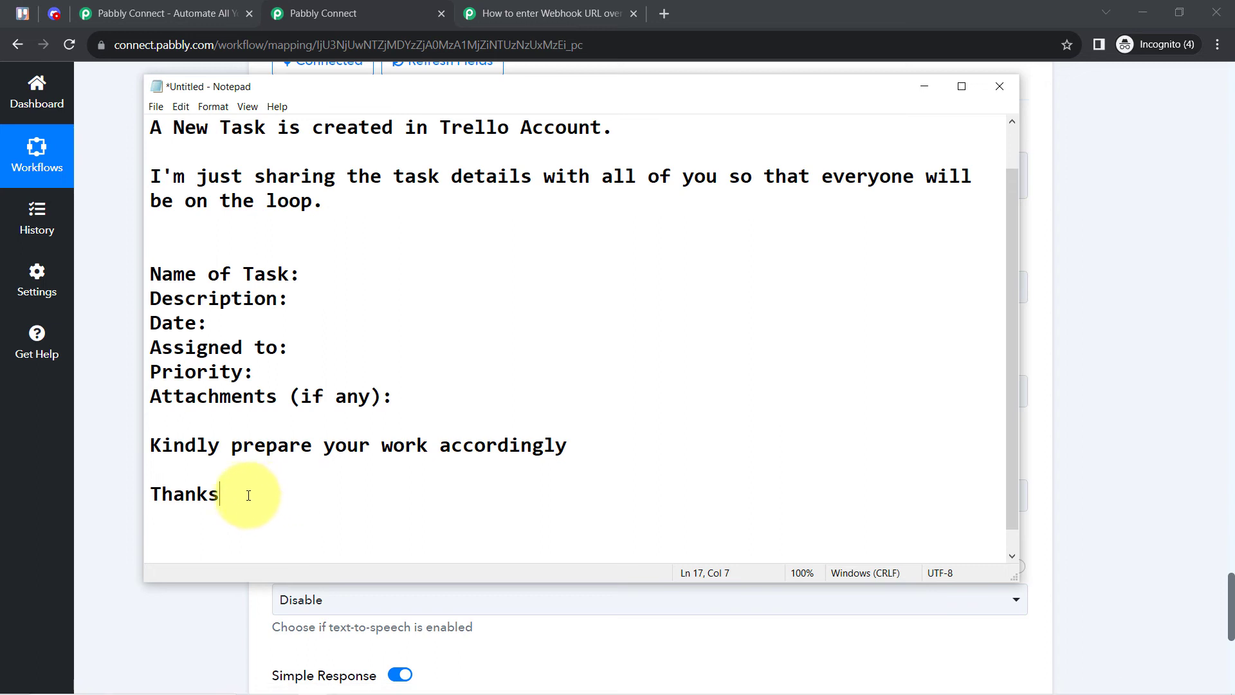
drag(248, 496, 138, 131)
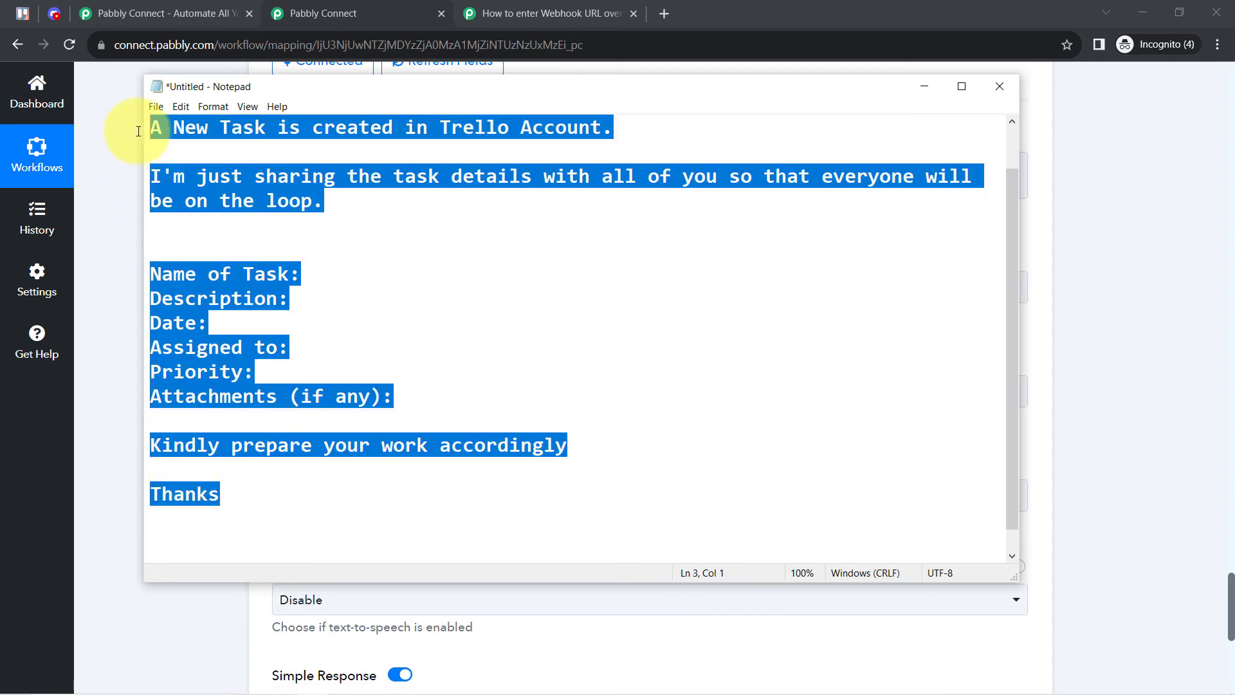
click(113, 189)
click(353, 281)
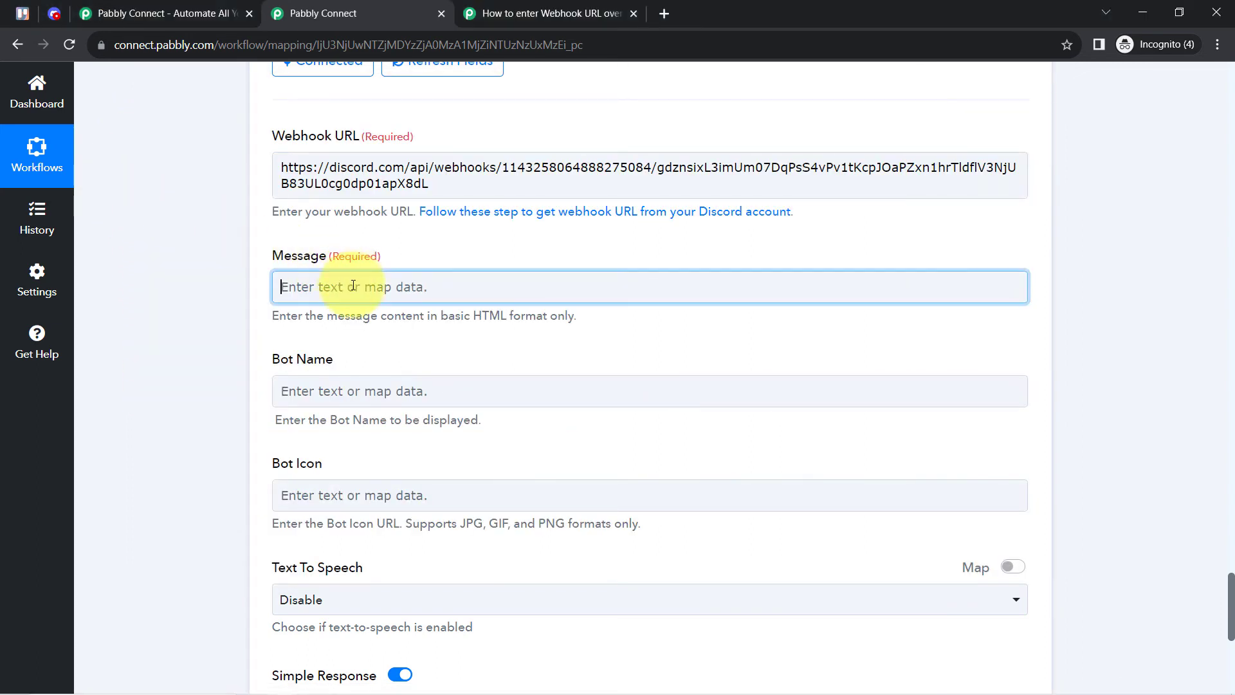
key(ctrl+v)
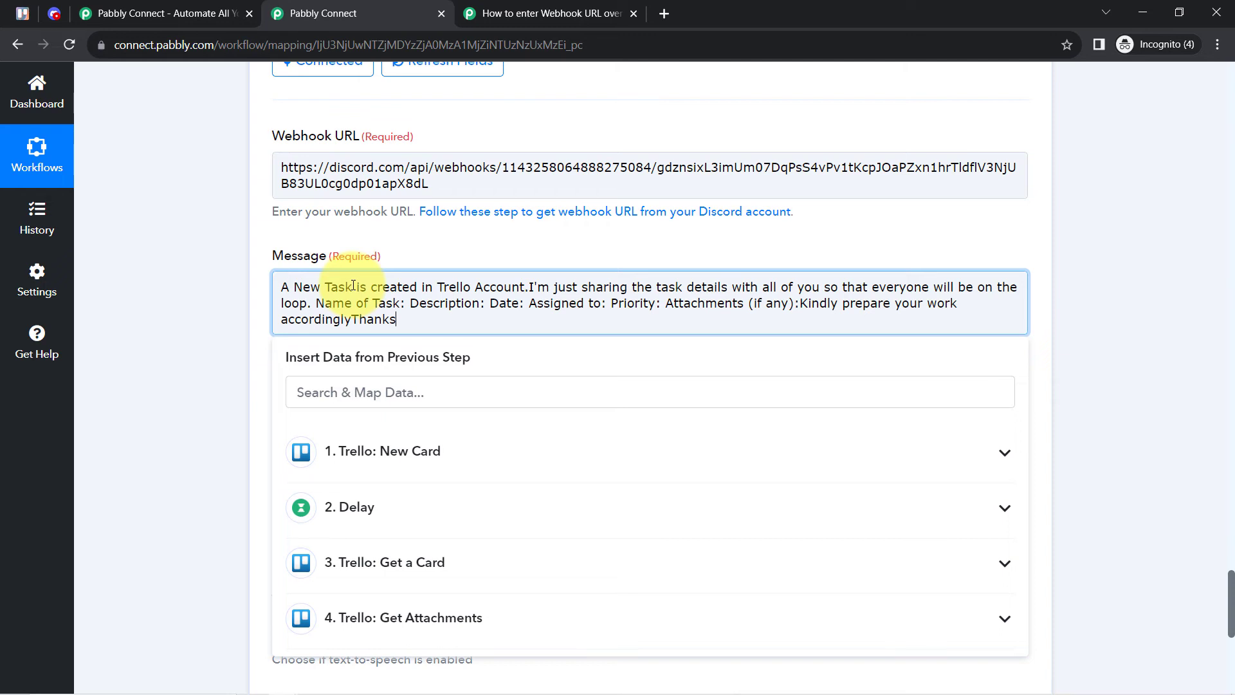
Separate the message's sentence starting "I'm just sharing the task details" into its own paragraph with a blank line above.
click(529, 289)
key(Return)
key(Return)
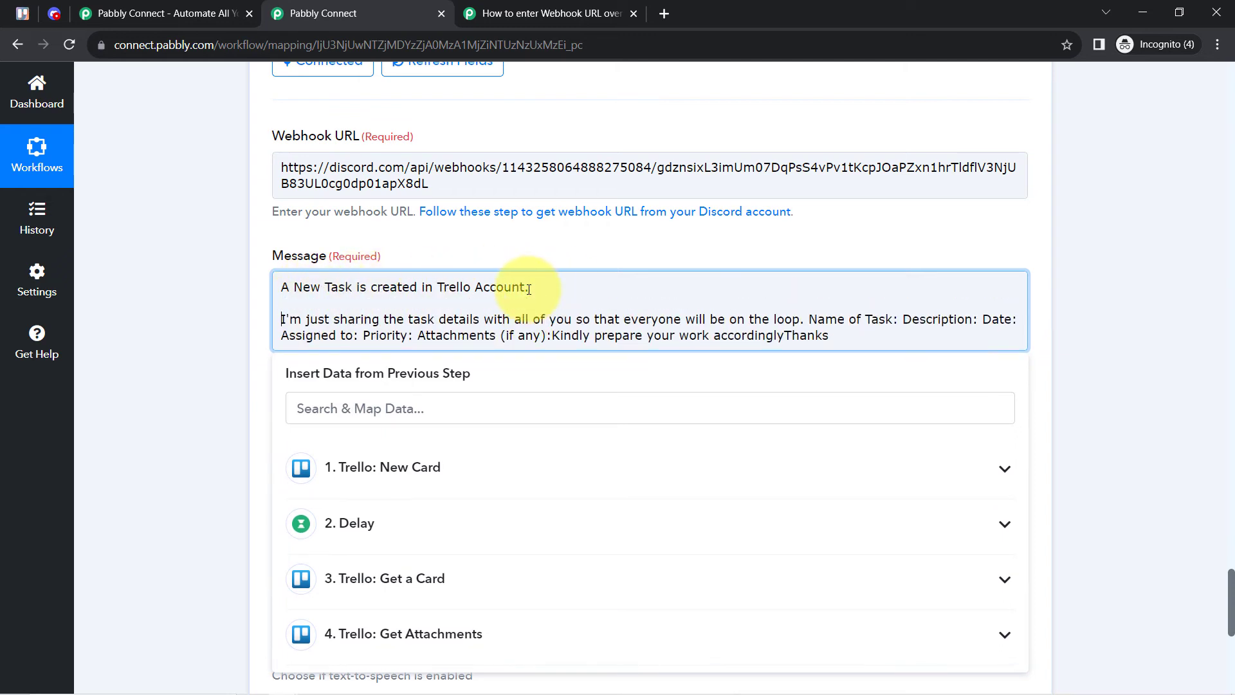
drag(372, 285, 485, 286)
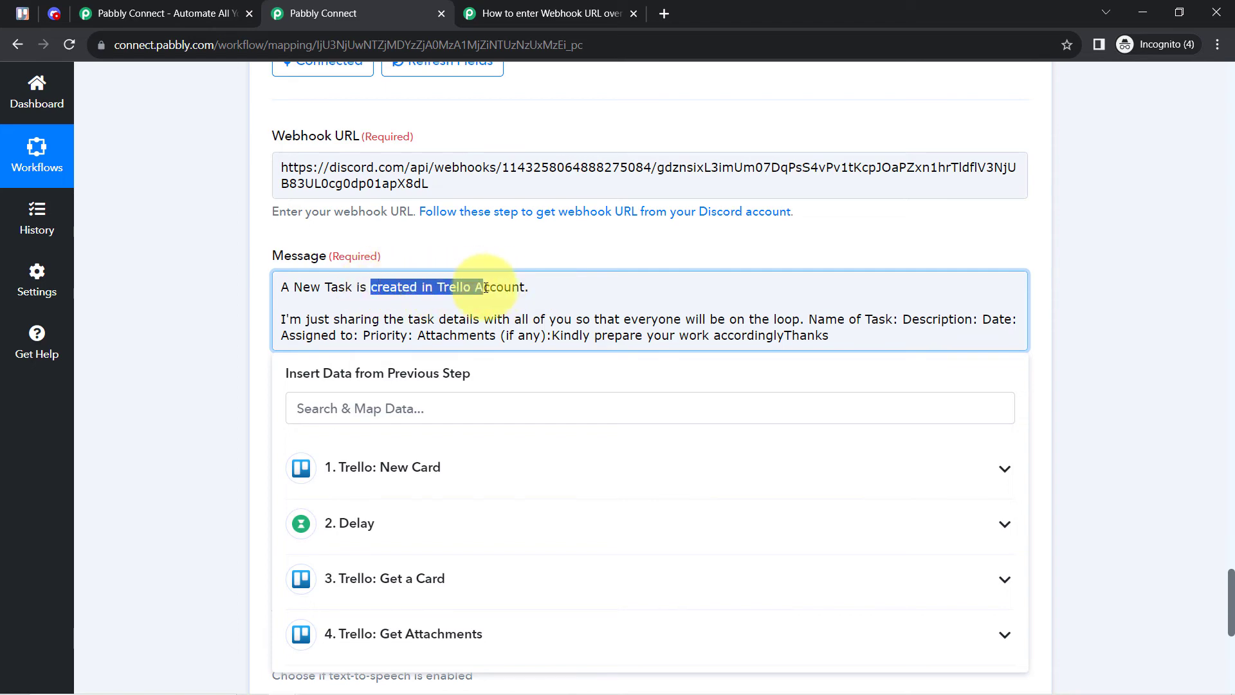
click(485, 286)
scroll(488, 287, up, 1)
scroll(502, 288, up, 2)
scroll(309, 296, down, 2)
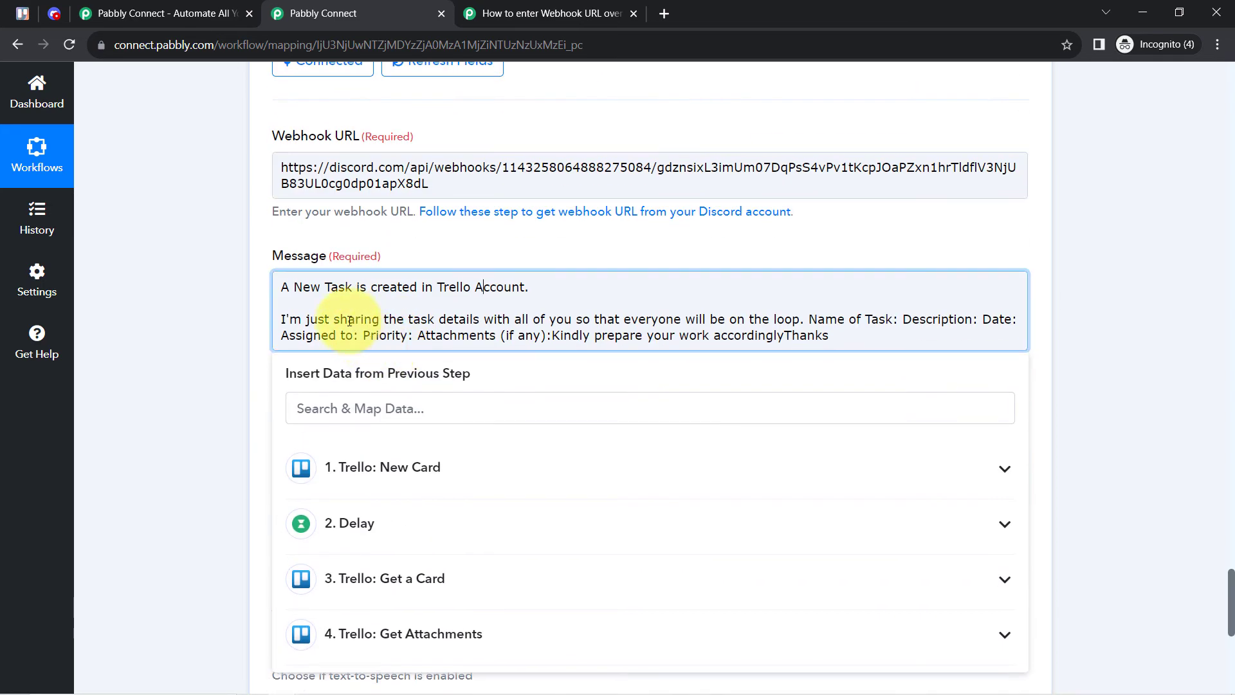
Add the greeting "Hello Team," at the start of the message, followed by a blank line.
click(283, 288)
text(Hello Team)
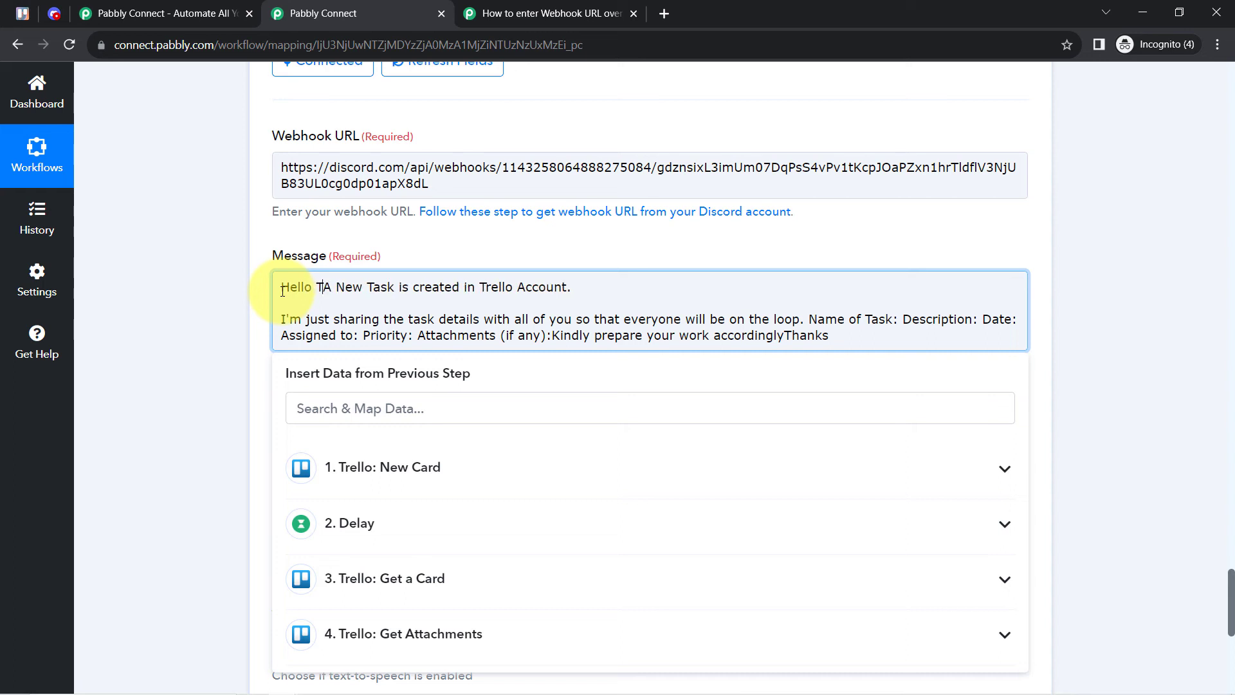
text(,)
key(Return)
key(Return)
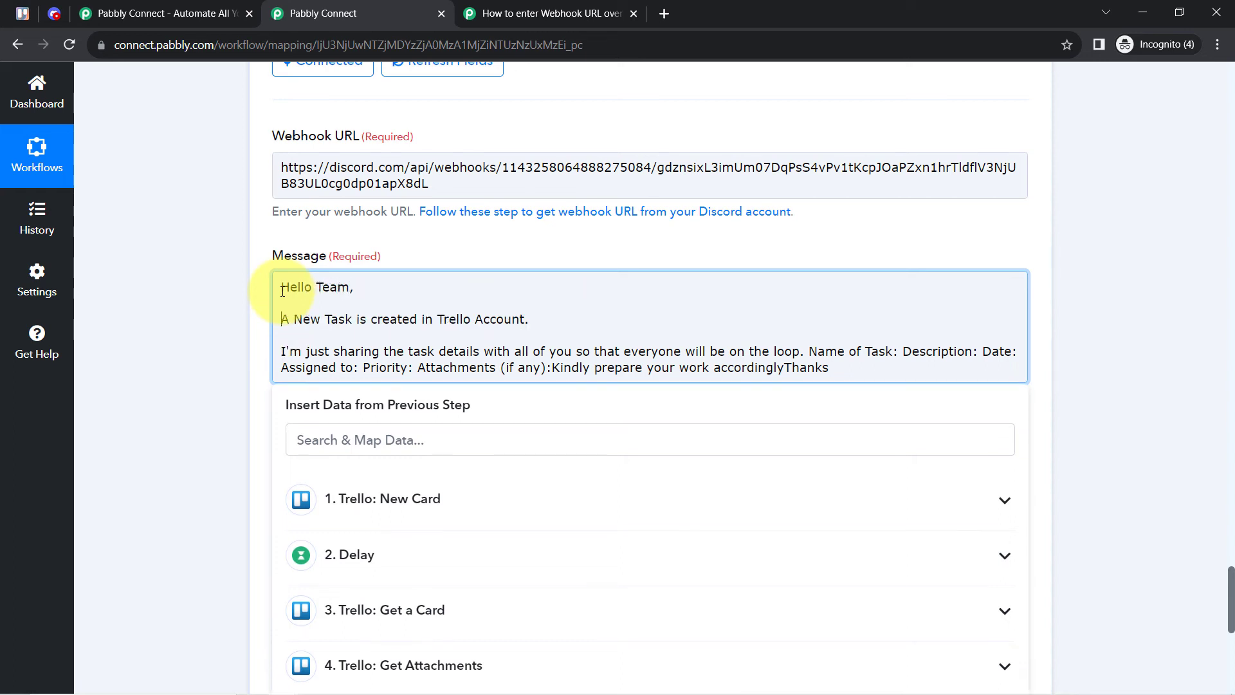
Put the message's Name of Task, Description, Date and Assigned to labels on separate lines, with a blank line above each.
drag(337, 358, 825, 362)
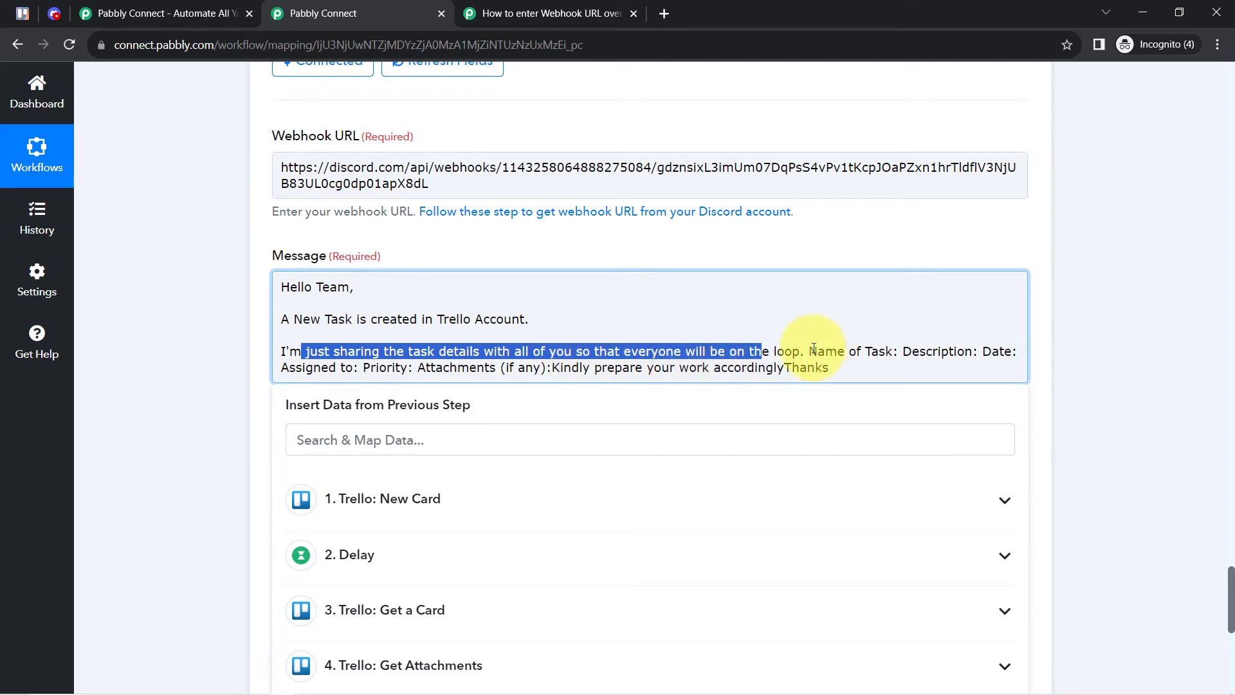
click(813, 349)
key(Return)
key(Return)
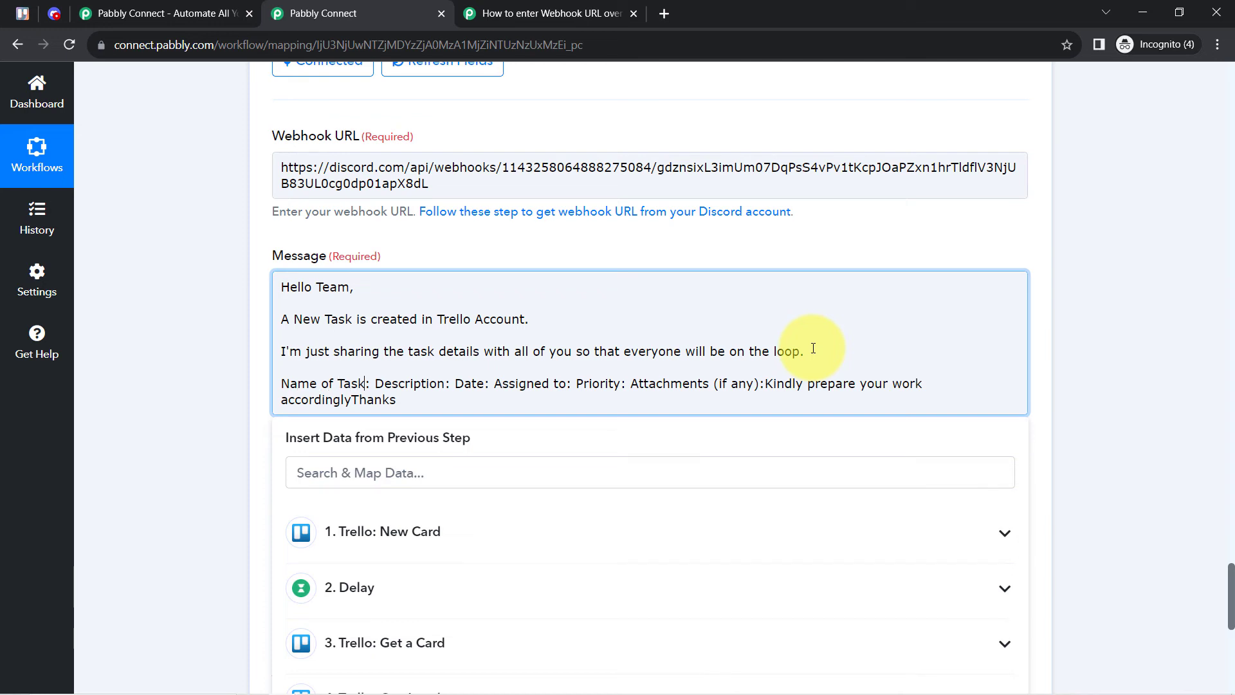
key(Return)
key(Return)
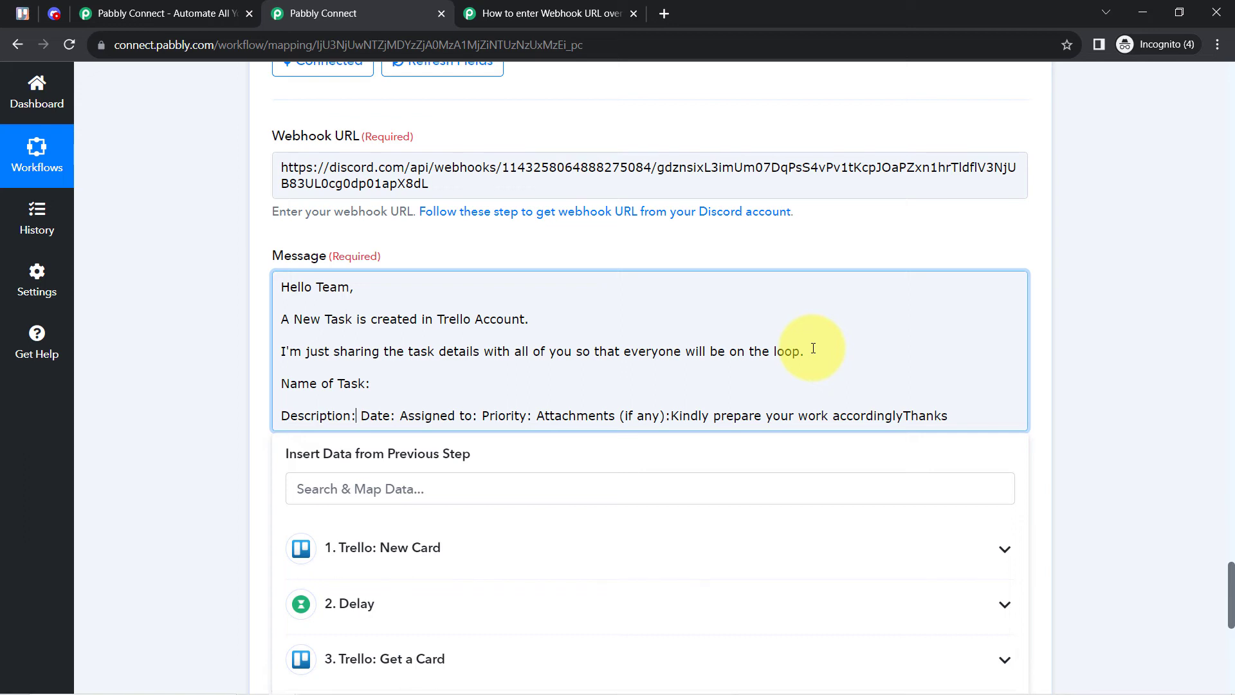
key(Return)
key(Return)
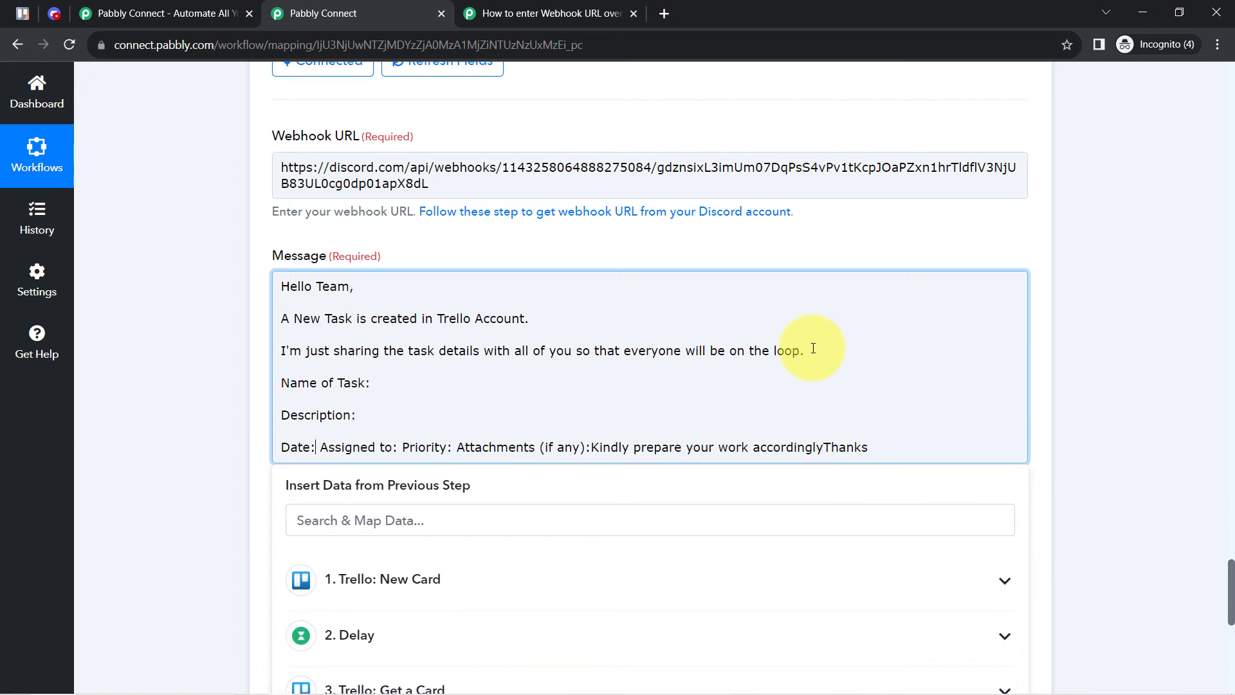
key(Return)
key(Return)
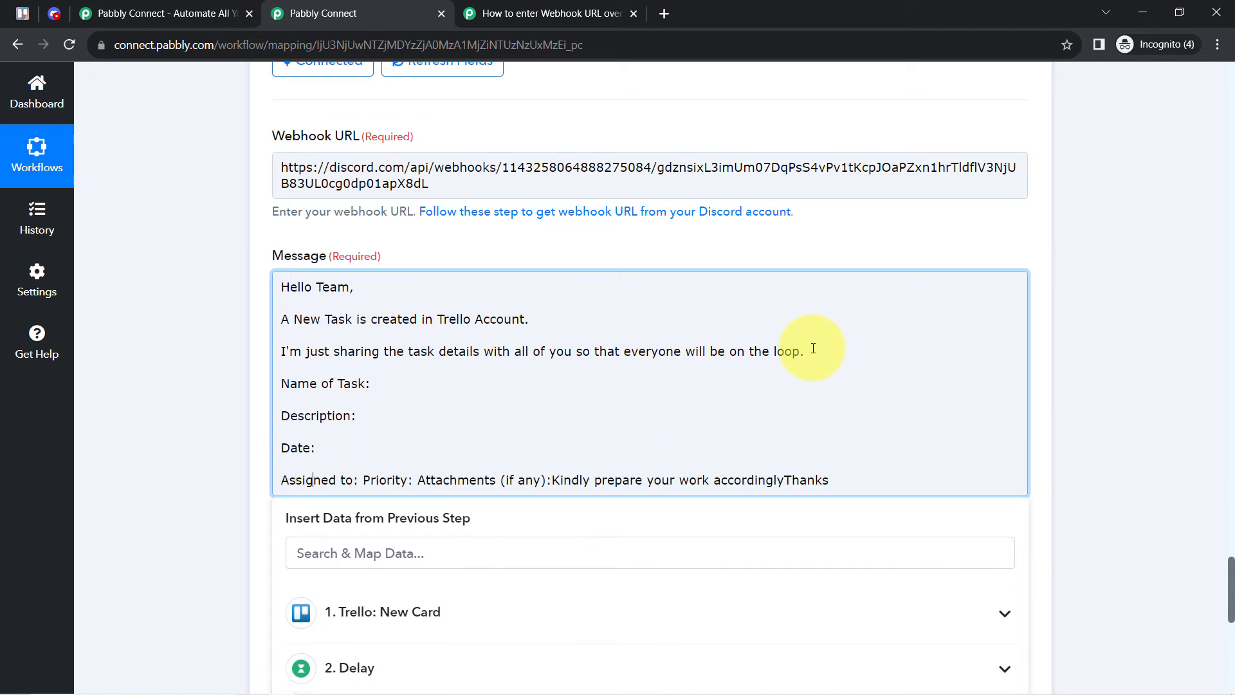
Put Priority, Attachments (if any), the "Kindly prepare your work accordingly" sentence and Thanks on separate lines with a blank line above each.
key(Return)
key(Return)
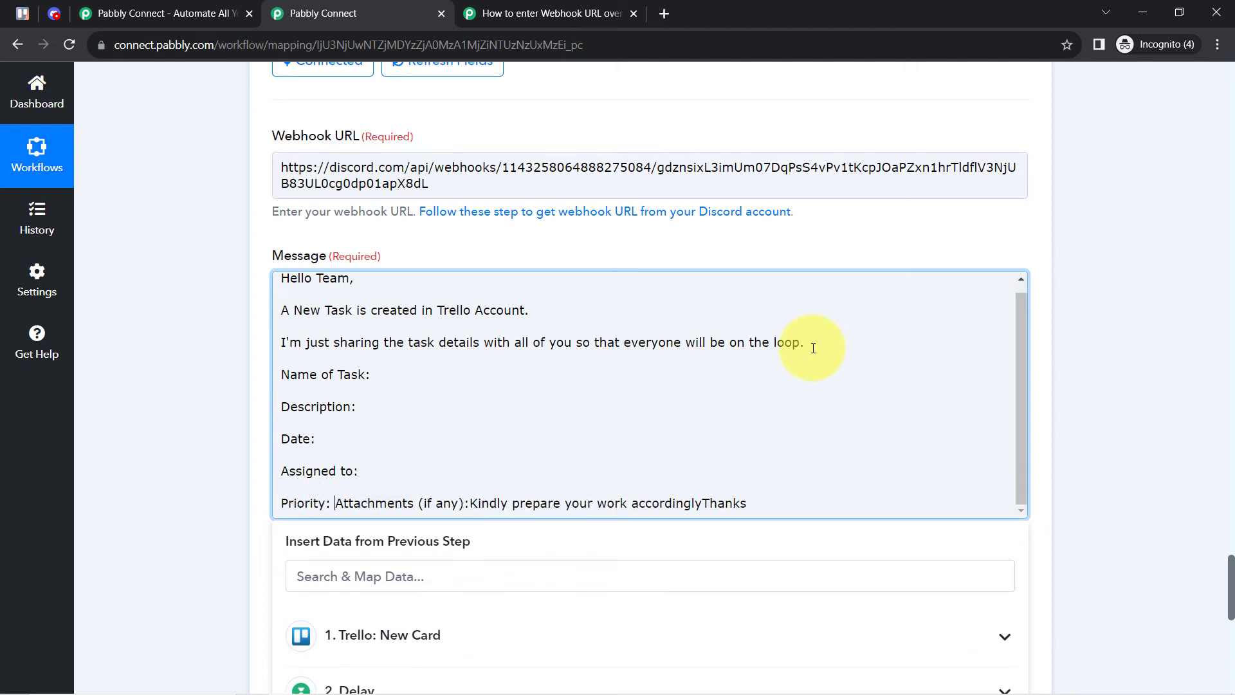
key(Return)
key(Return)
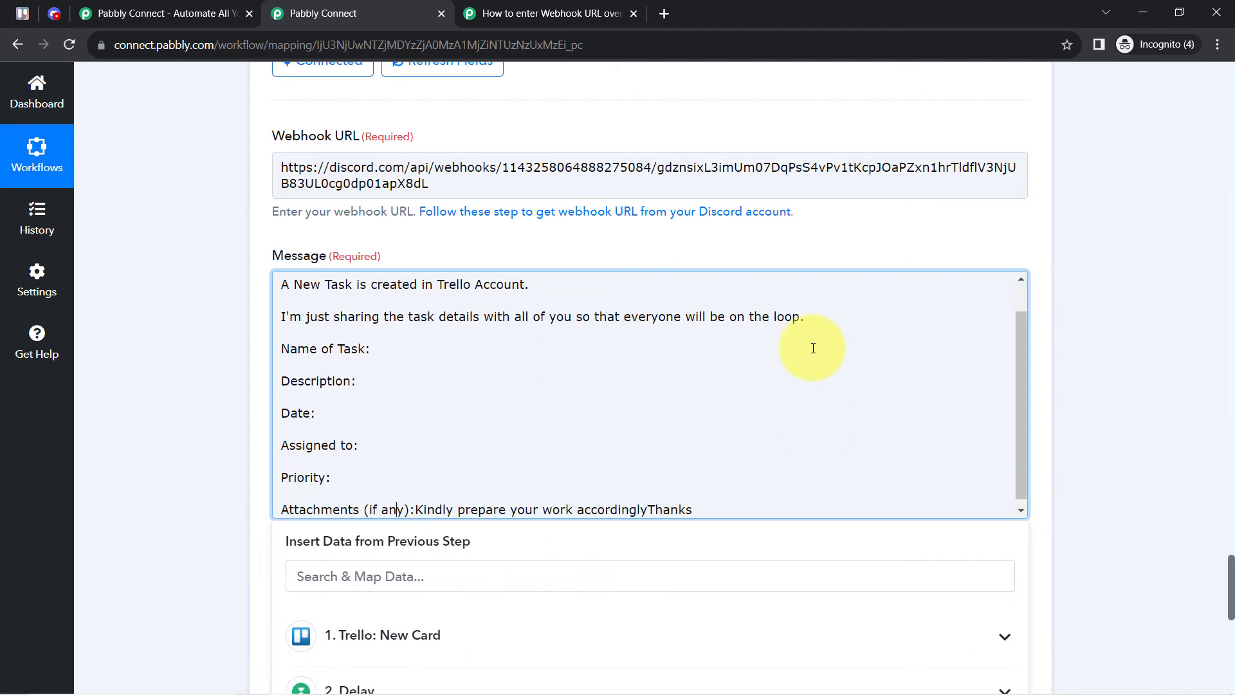
key(Return)
key(Return)
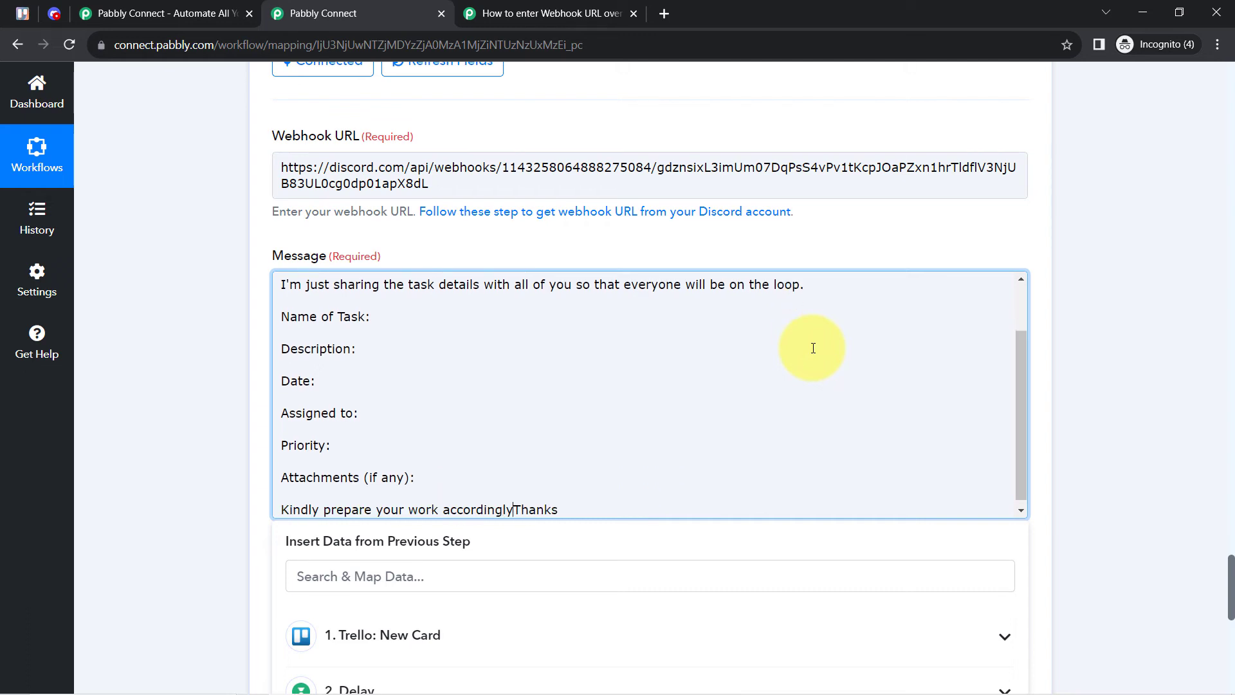
key(Return)
key(Return)
scroll(411, 422, up, 2)
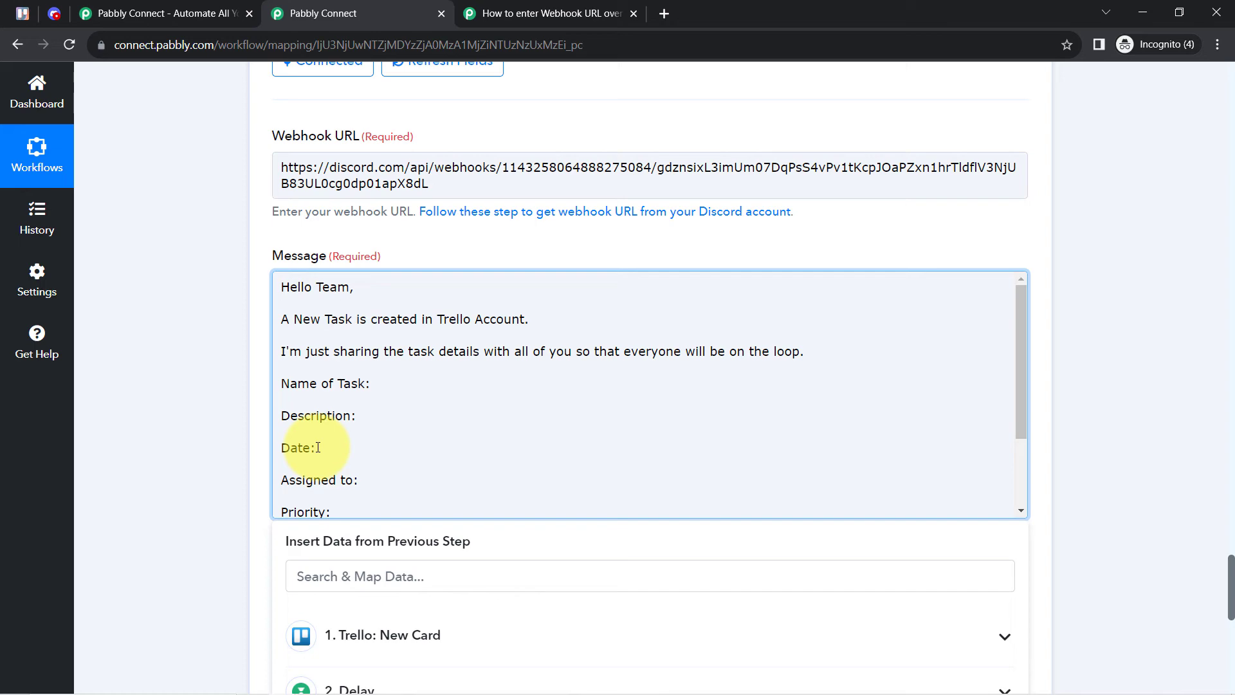
Collapse the workflow's Trello Get Attachments, Trello Get a Card and Delay by Pabbly steps.
click(230, 434)
scroll(214, 419, up, 6)
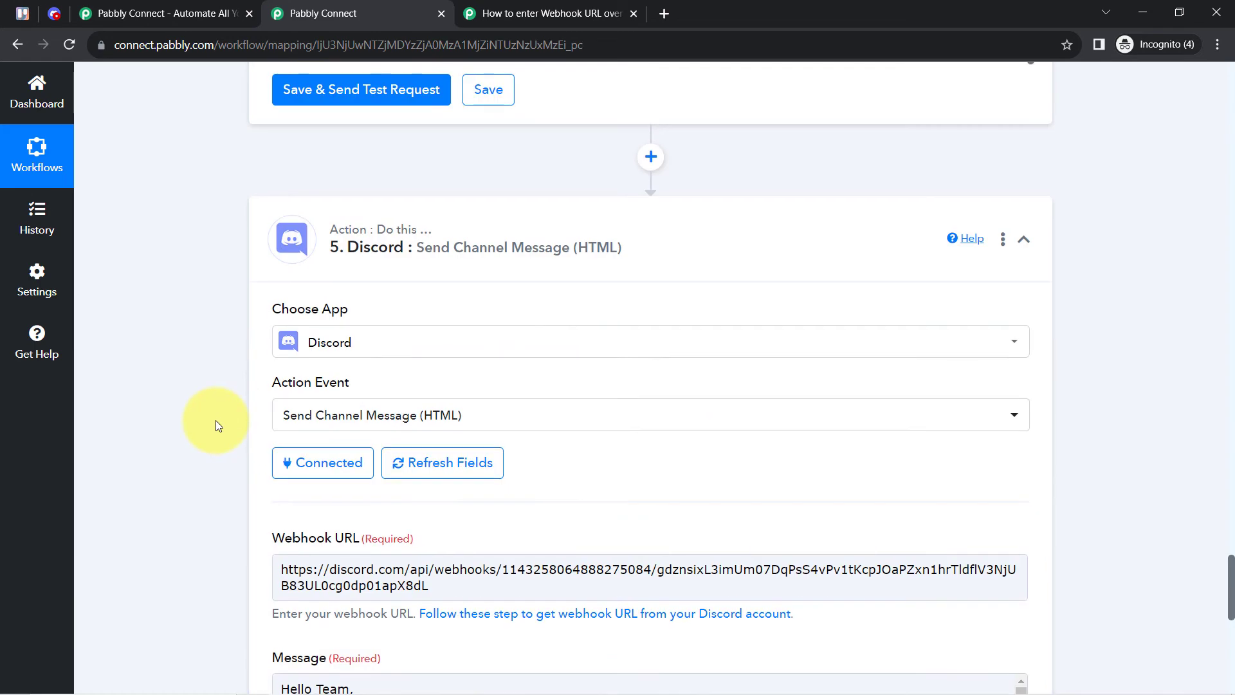
scroll(215, 419, up, 10)
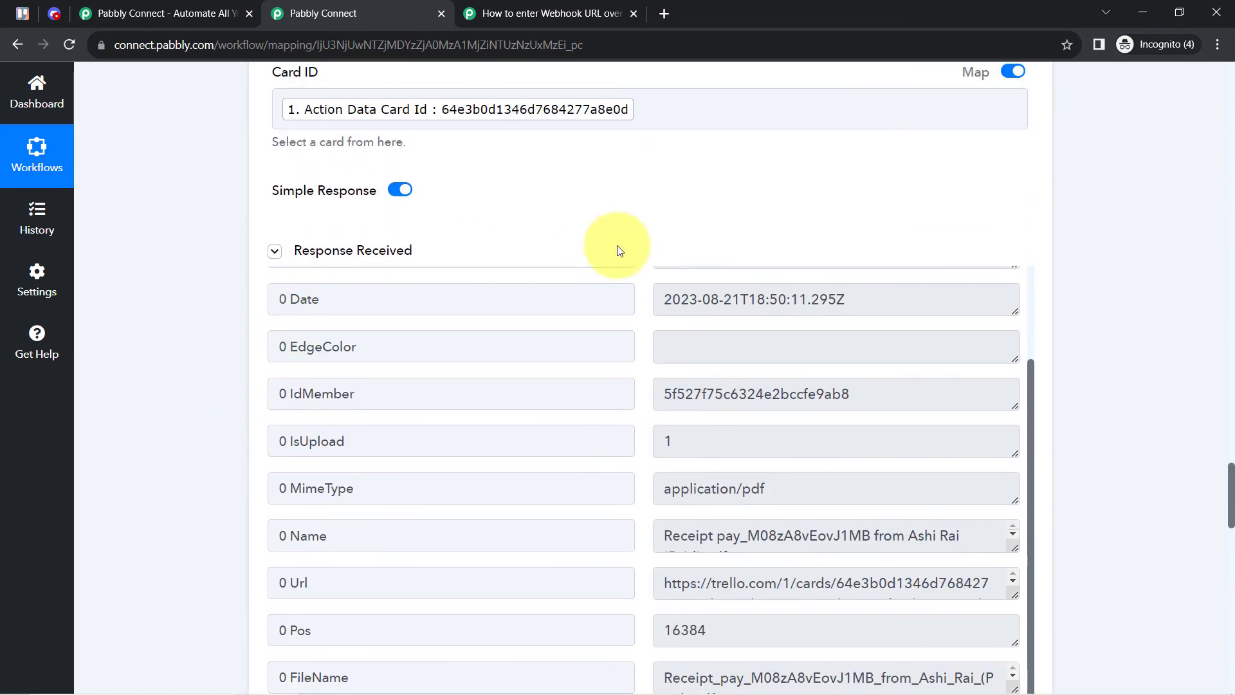
click(373, 252)
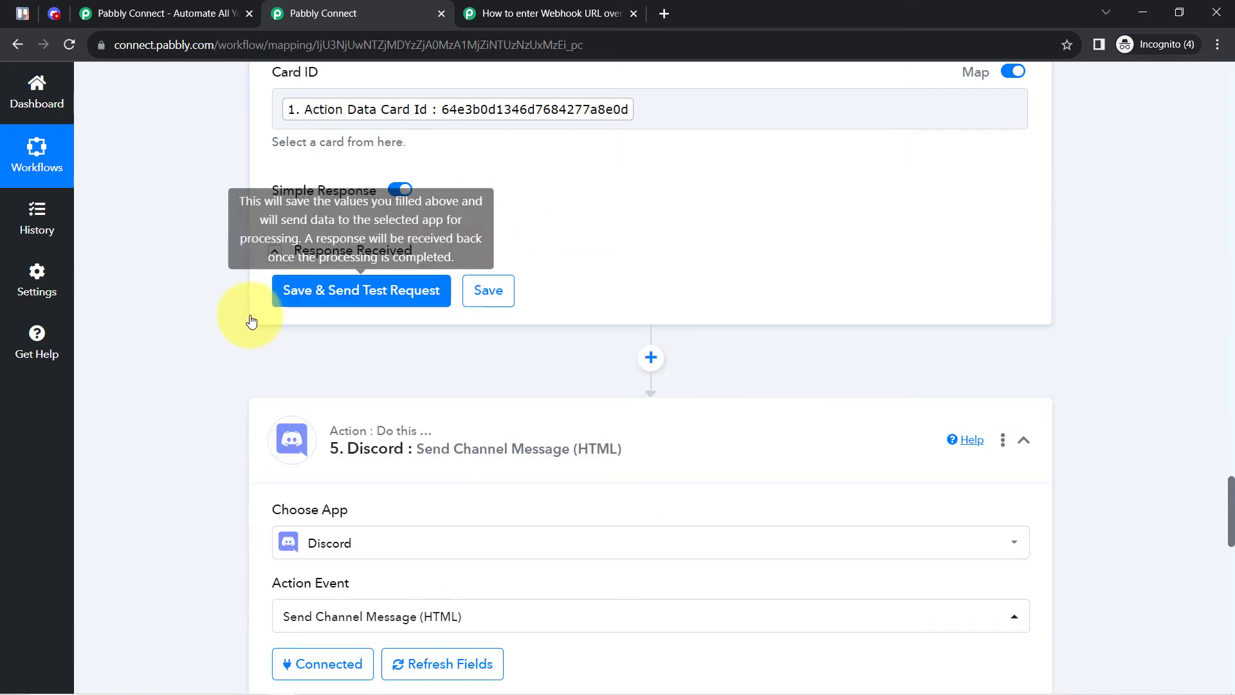
scroll(251, 317, up, 10)
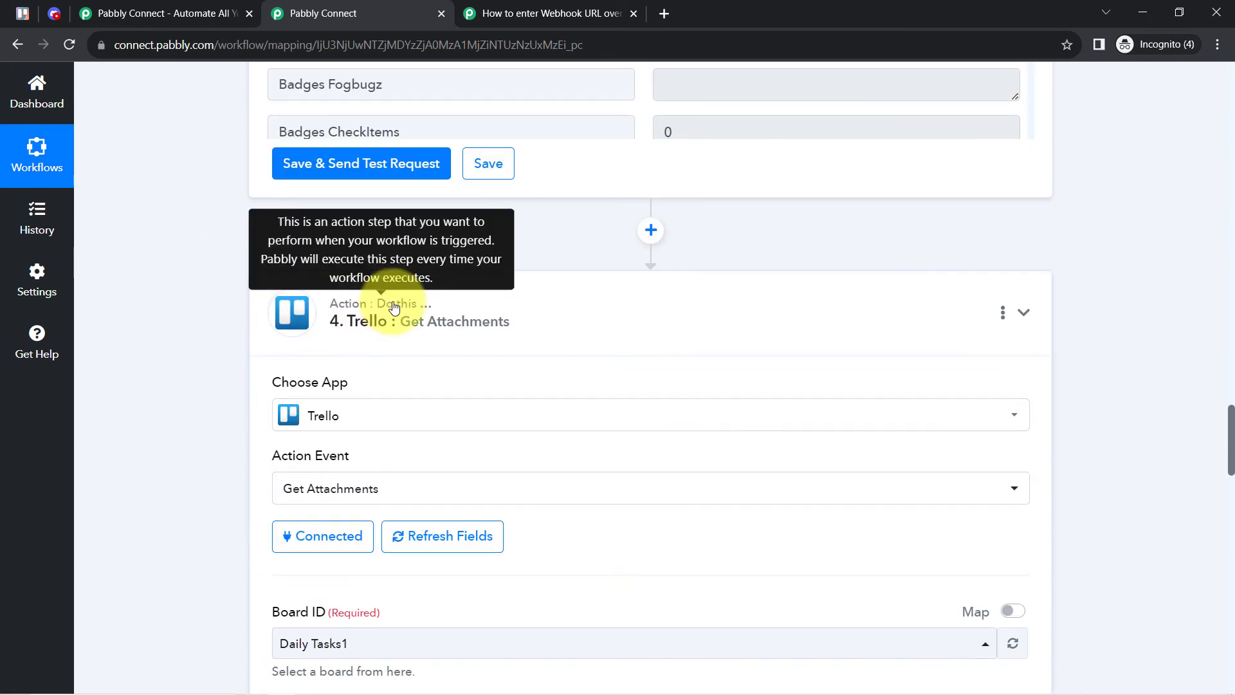
click(394, 306)
scroll(243, 386, up, 10)
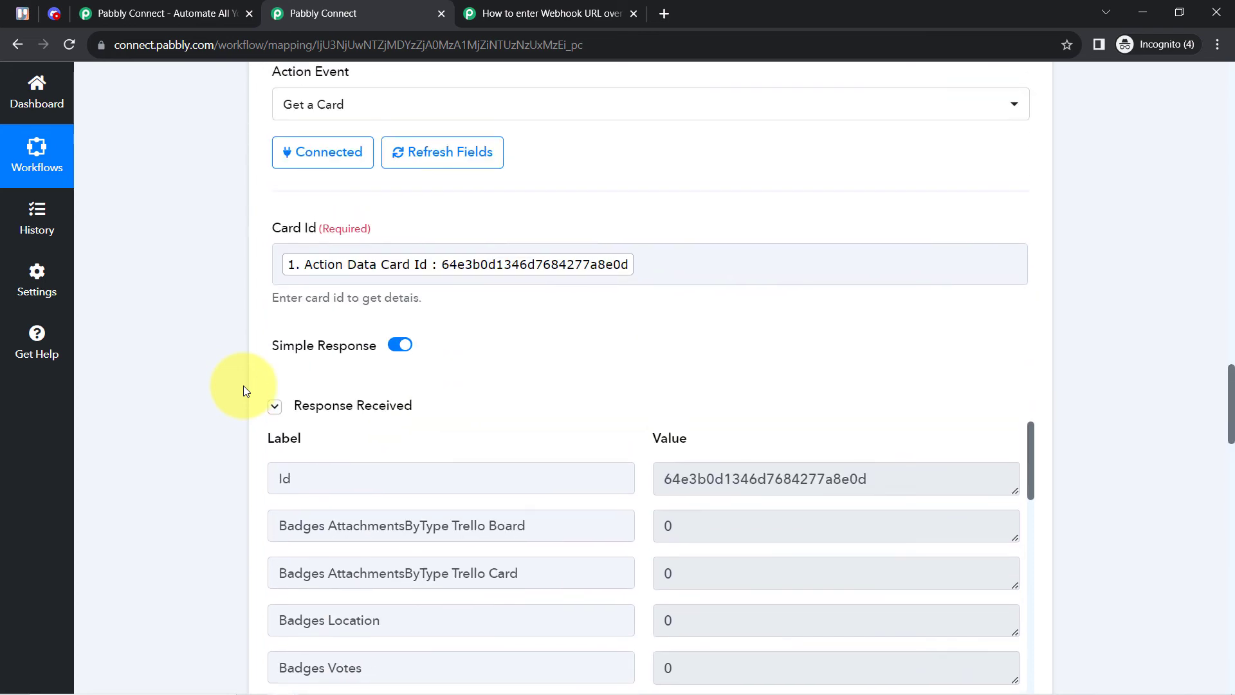
scroll(243, 386, up, 7)
click(272, 352)
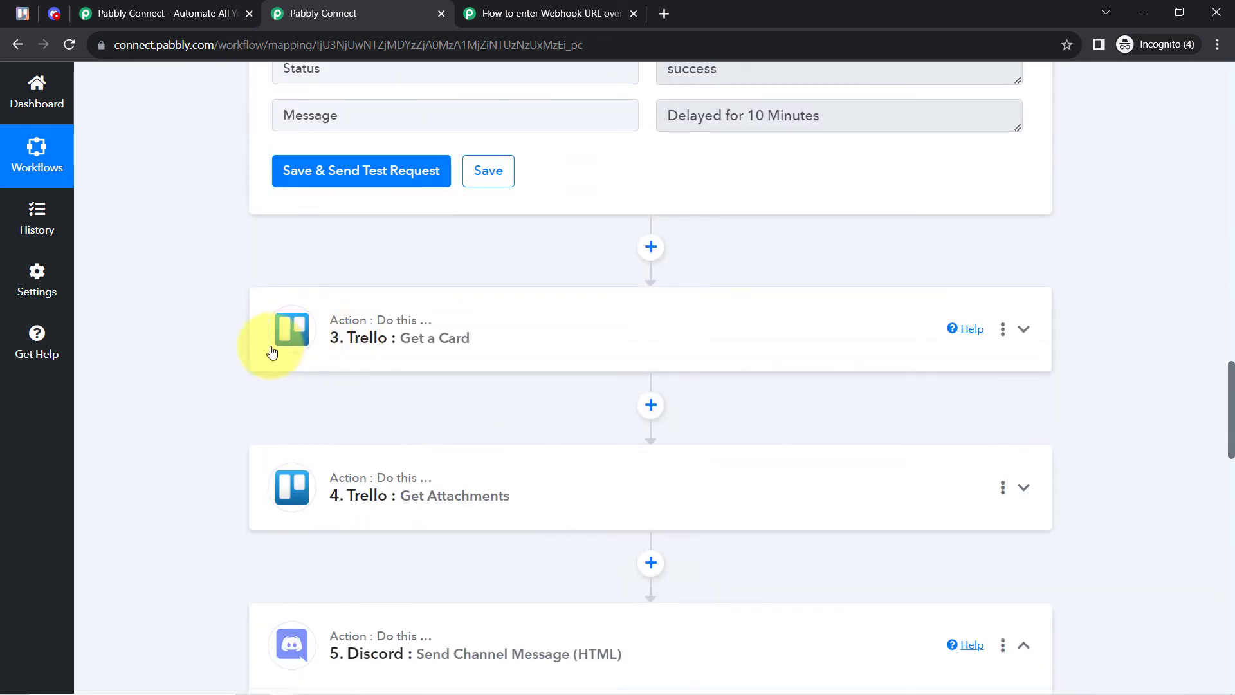
scroll(241, 325, up, 8)
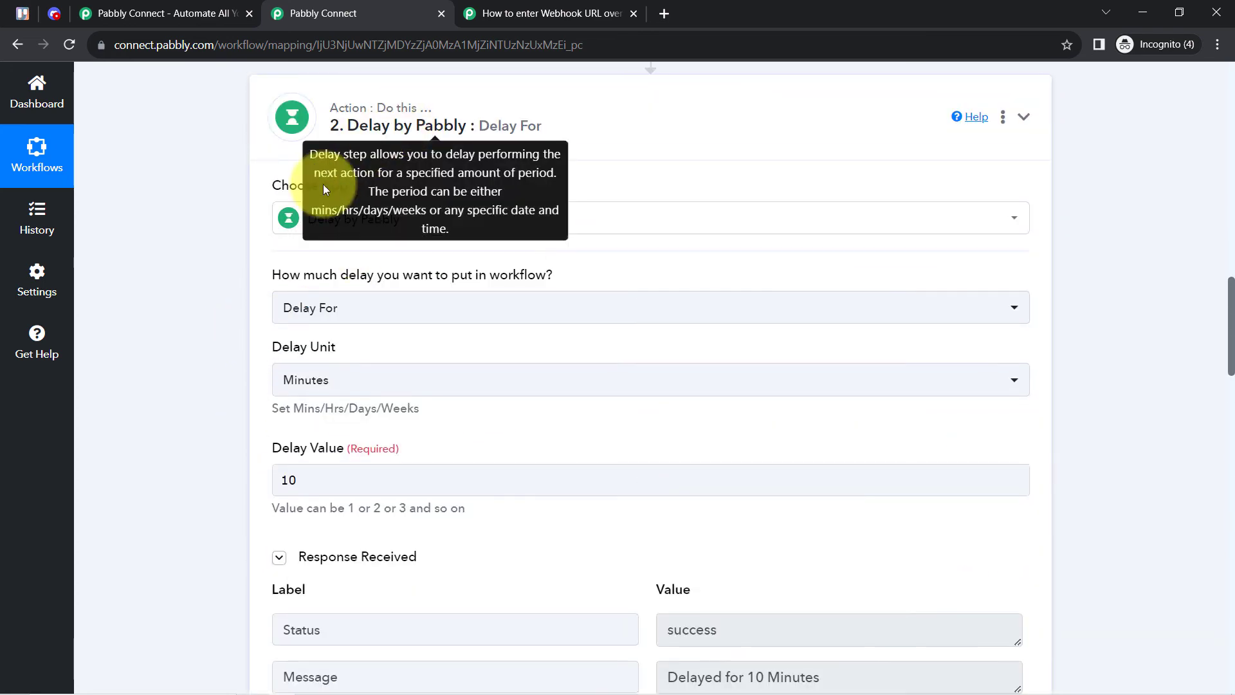
click(325, 144)
Search the previous steps' data for "cond" and map Action Display Entities Card Text after Name of Task in the Discord message.
scroll(217, 334, down, 14)
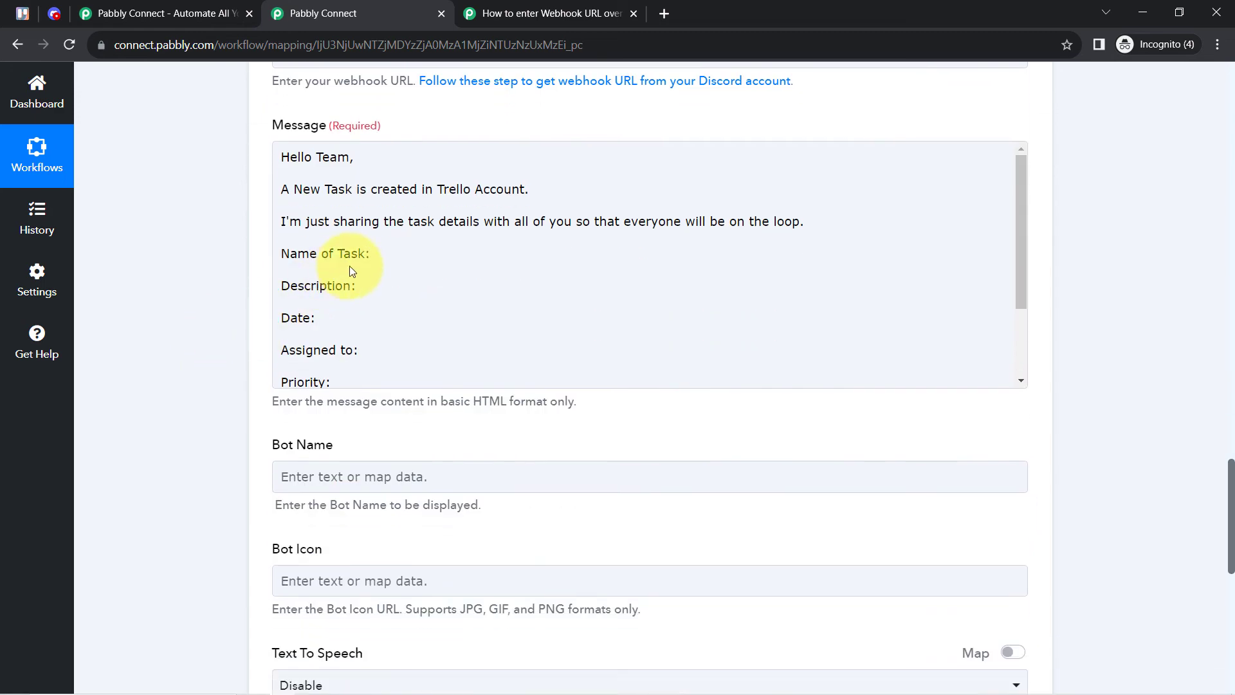
click(402, 254)
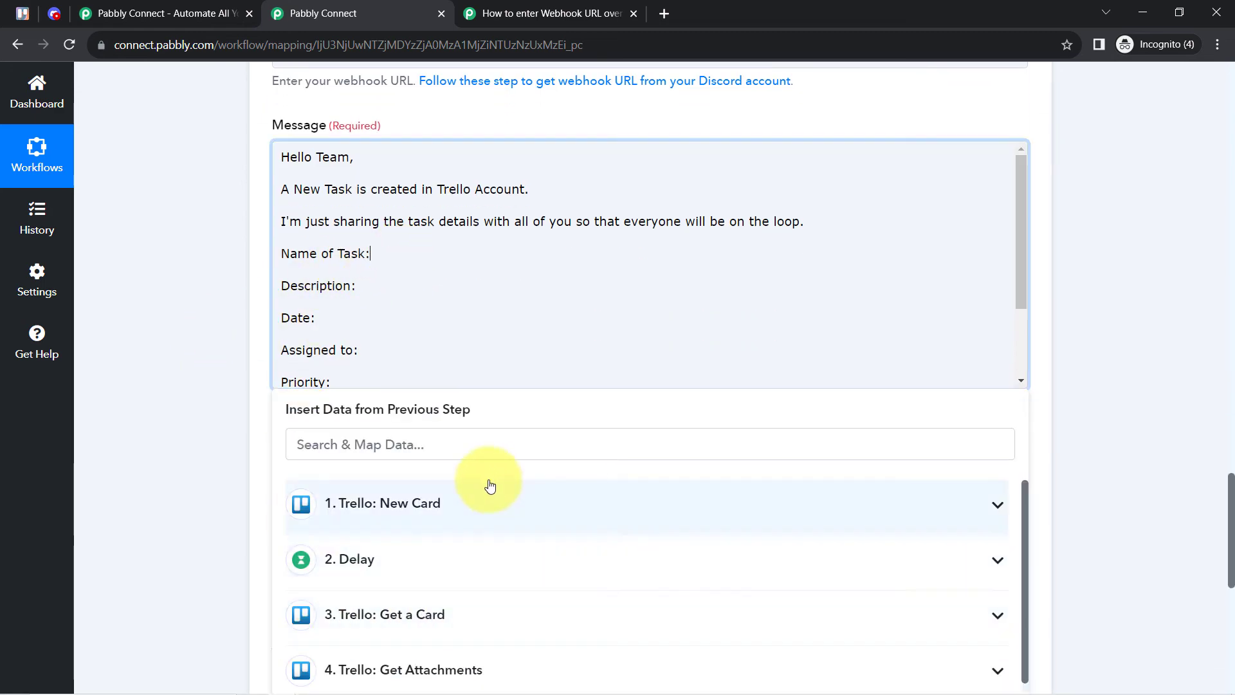
click(302, 449)
text(cond)
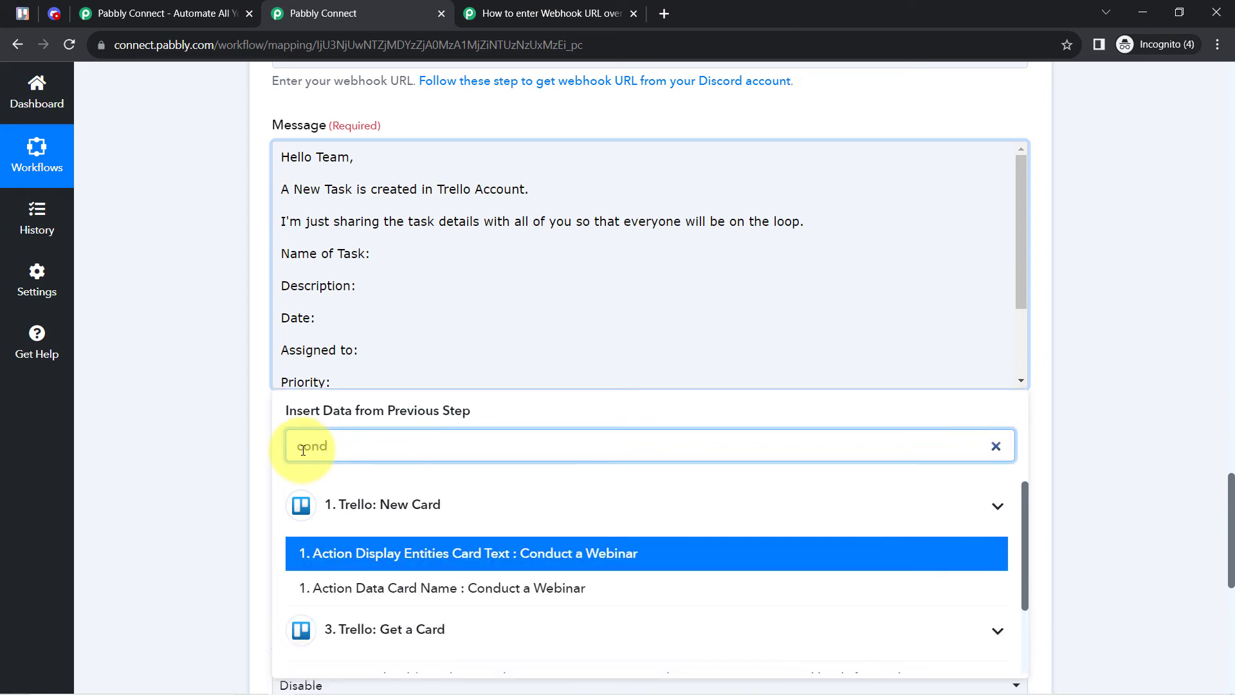
scroll(228, 419, down, 3)
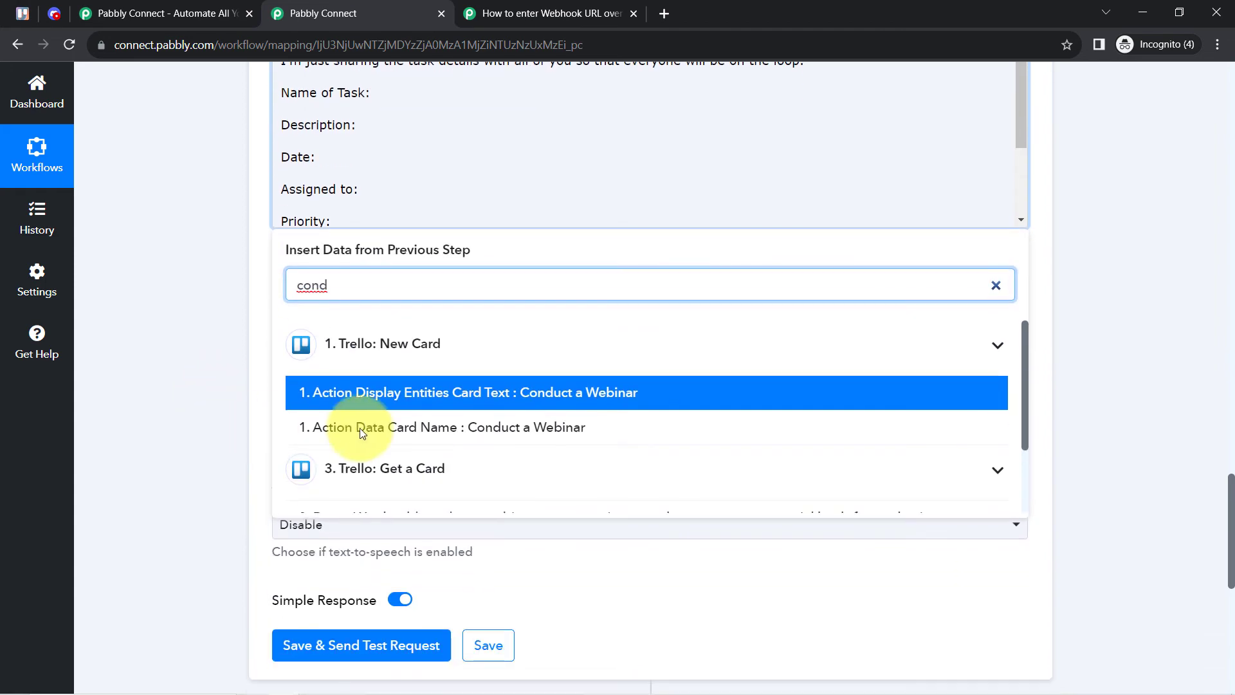
click(555, 385)
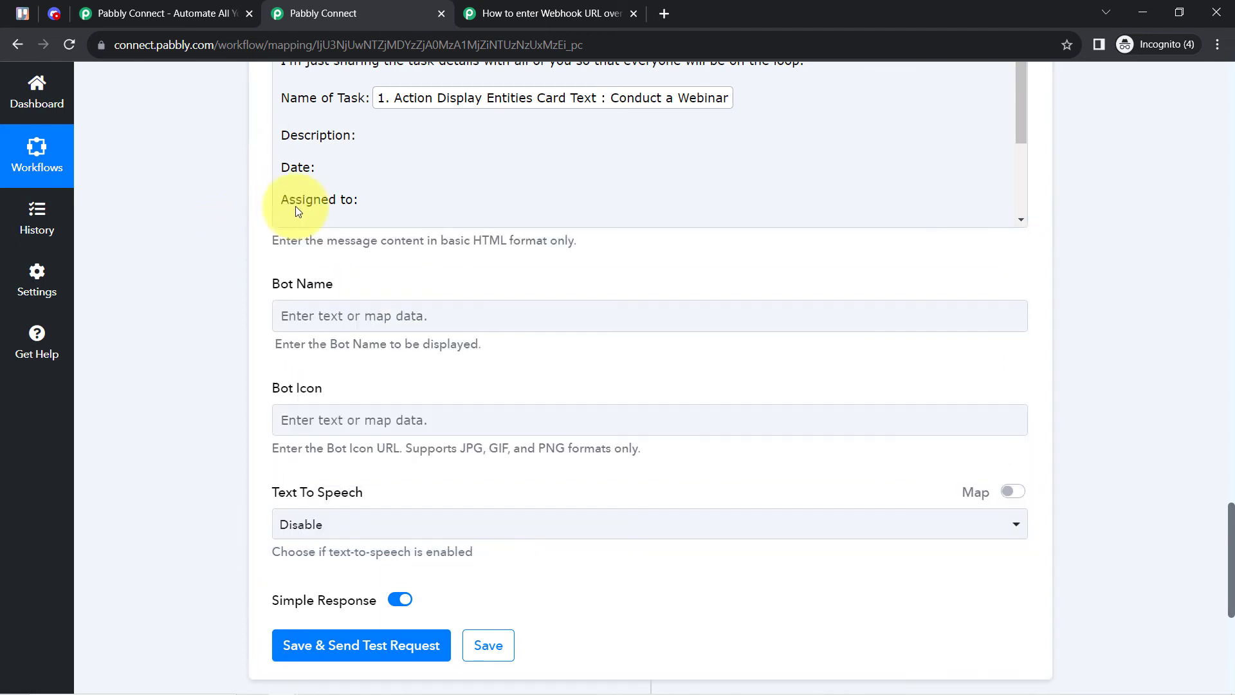
Search the mapping data for "shoul" and map the Get a Card step's Desc value after Description in the message.
click(449, 129)
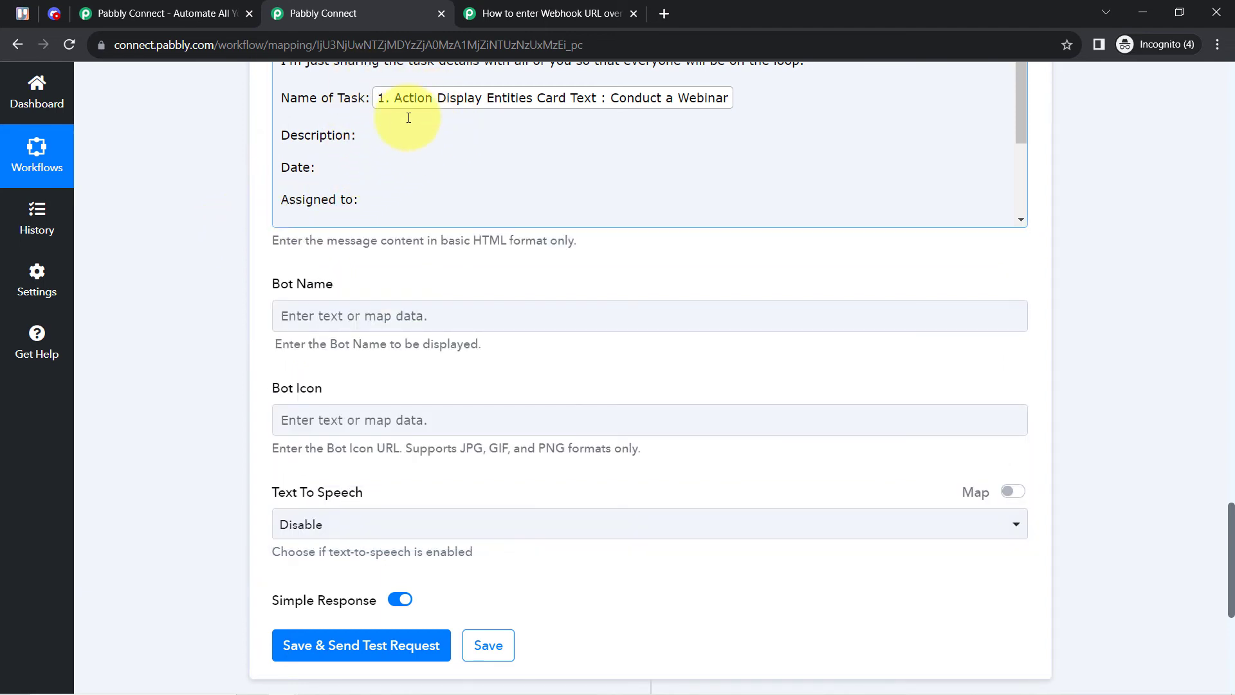
click(372, 134)
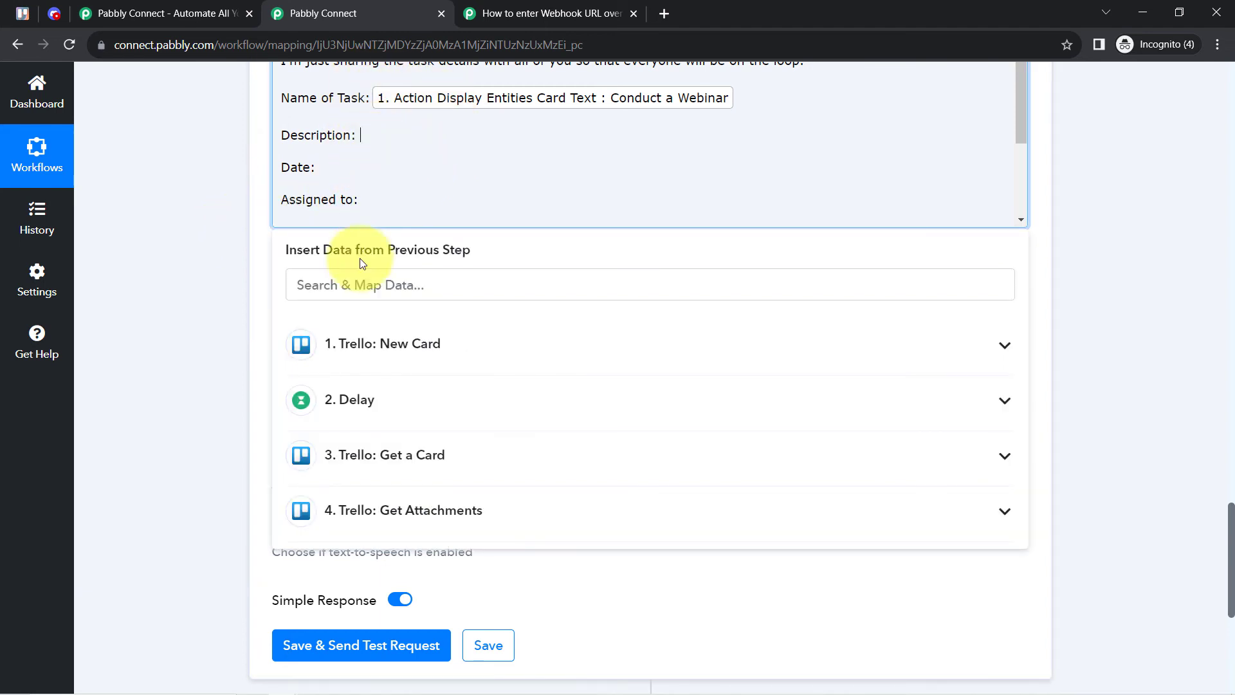
click(318, 288)
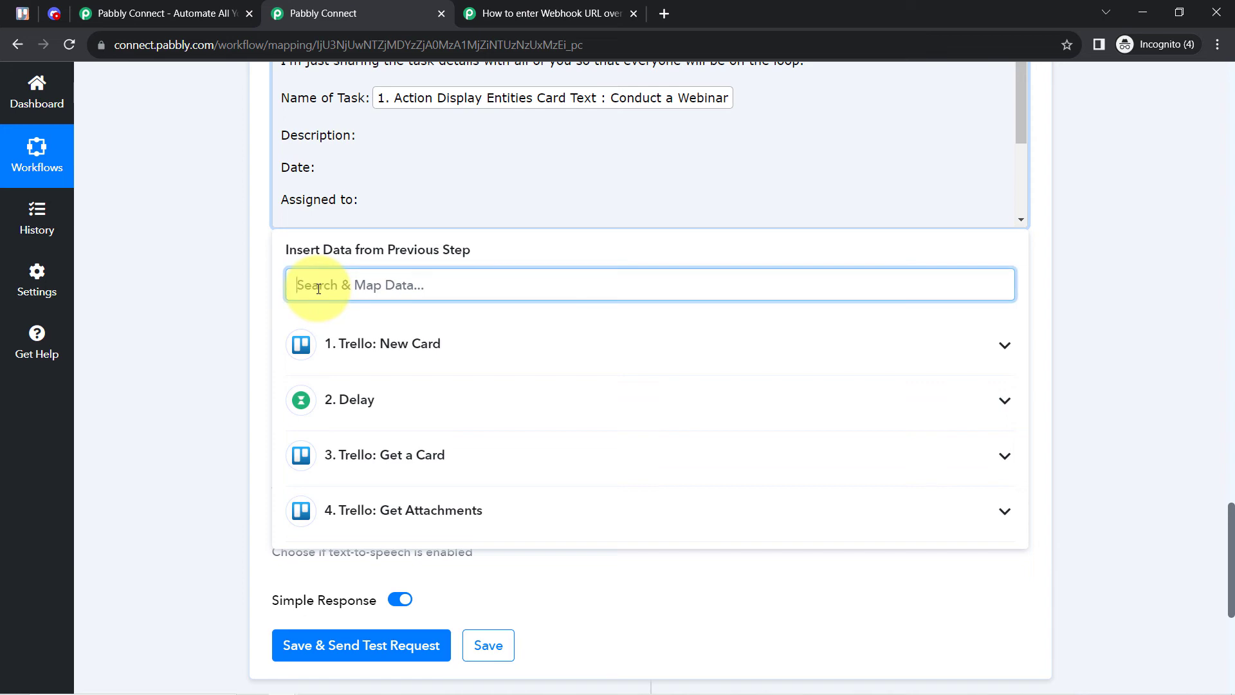
text(shol)
key(BackSpace)
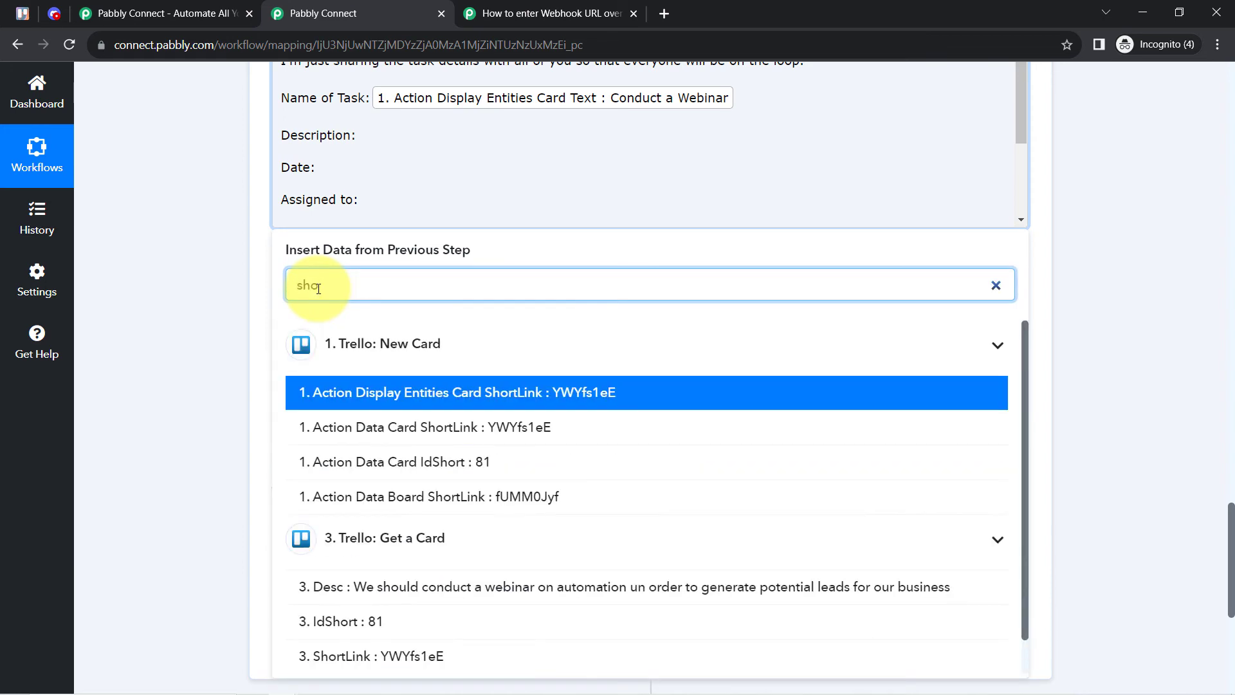
text(ul)
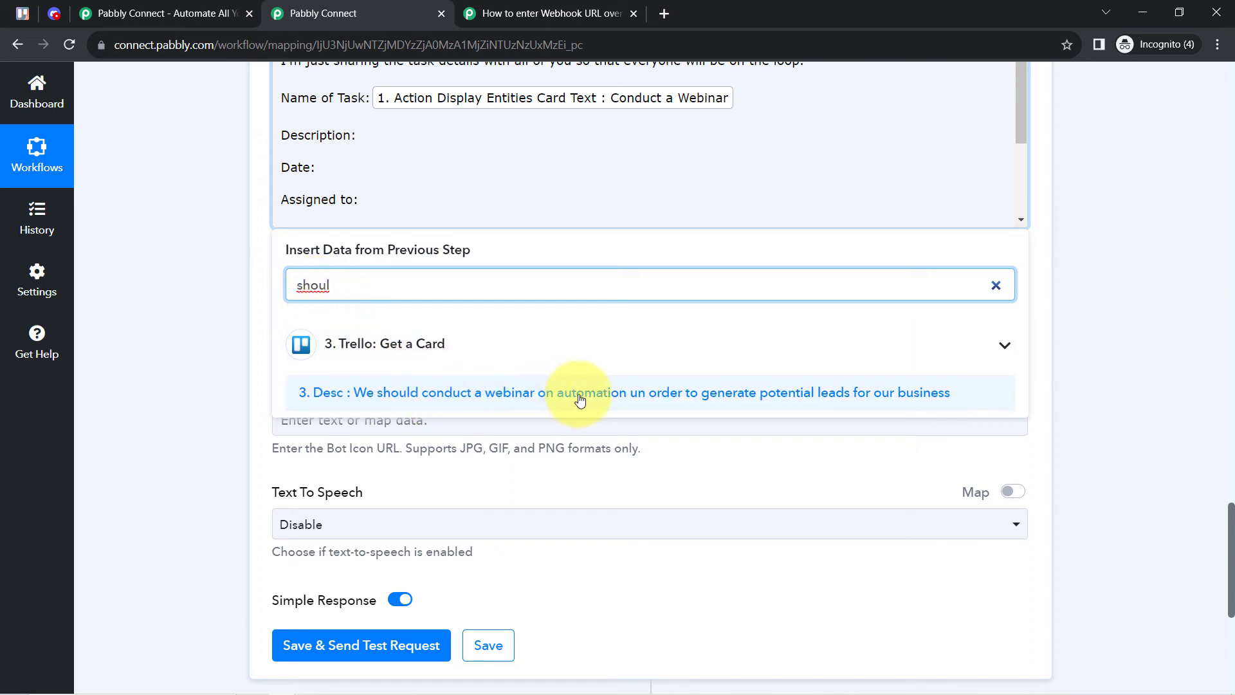
click(612, 399)
Search the mapping data for "due" and map the Get a Card step's Badges Due value after Date.
click(469, 212)
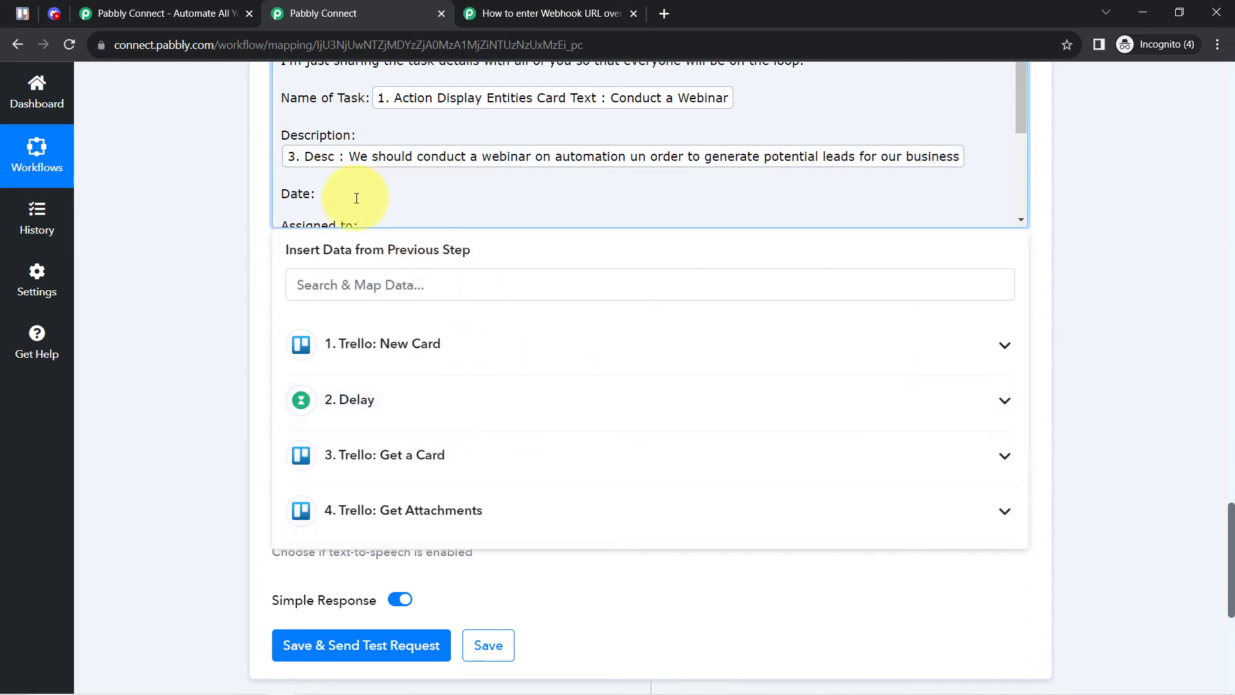
click(319, 286)
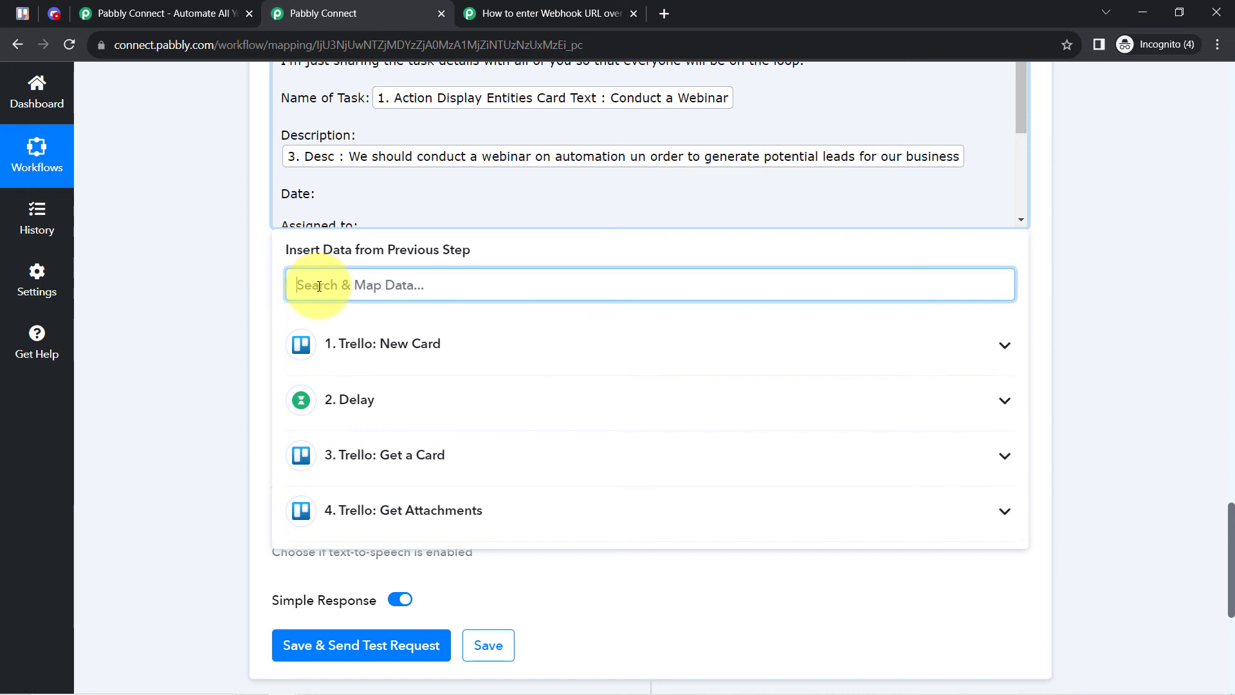
text(due)
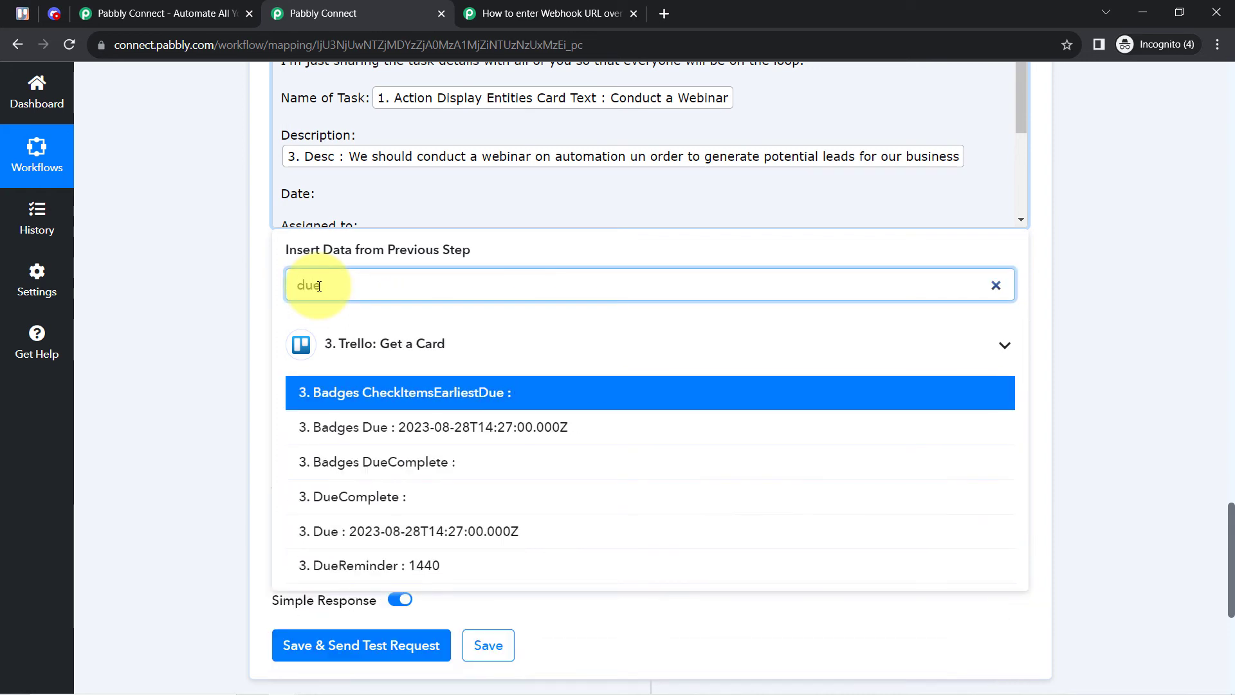
click(425, 442)
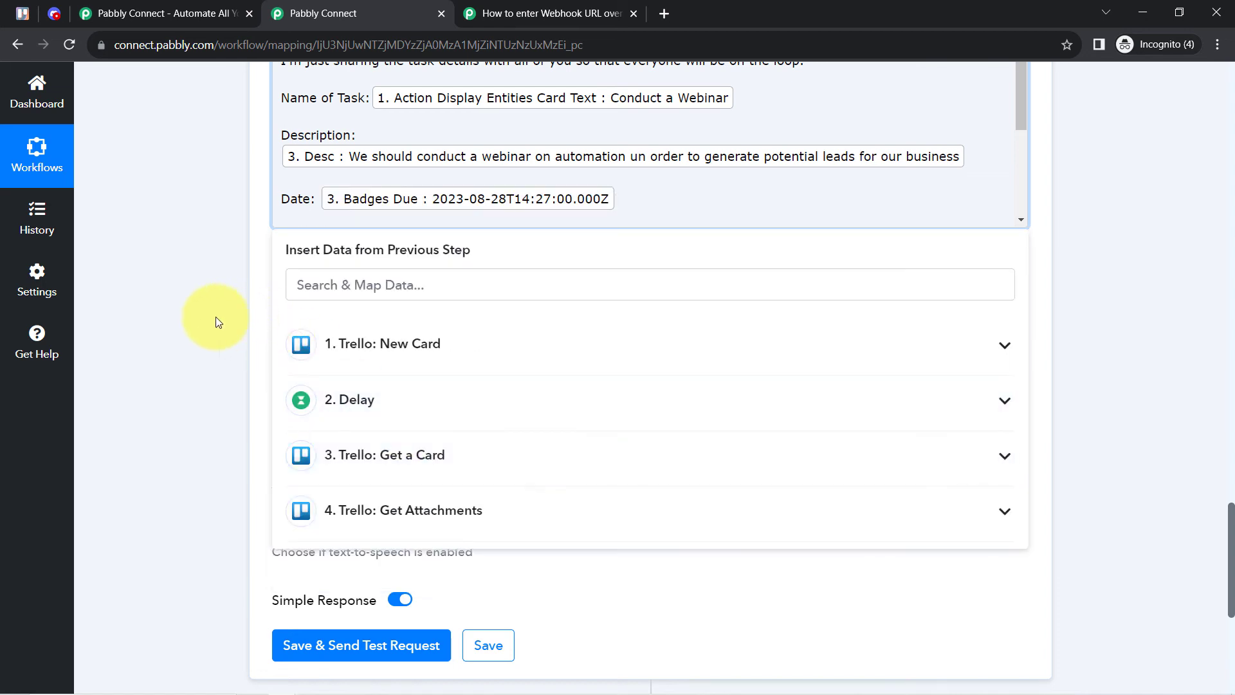
click(218, 291)
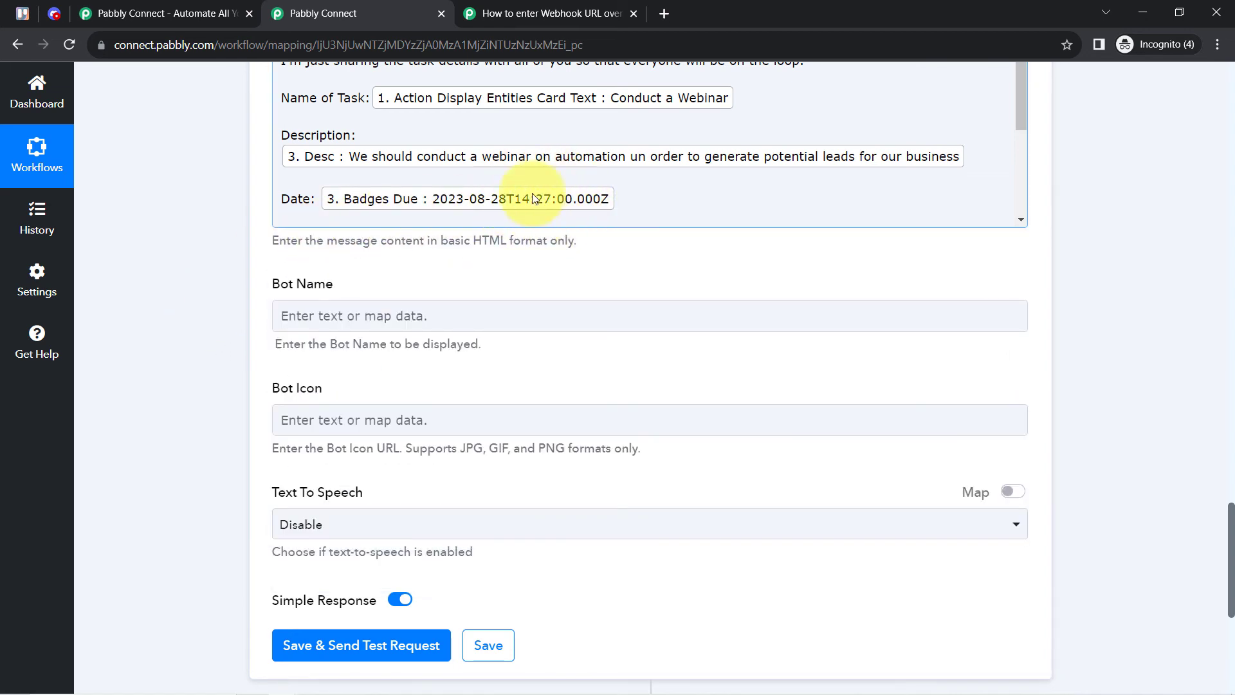
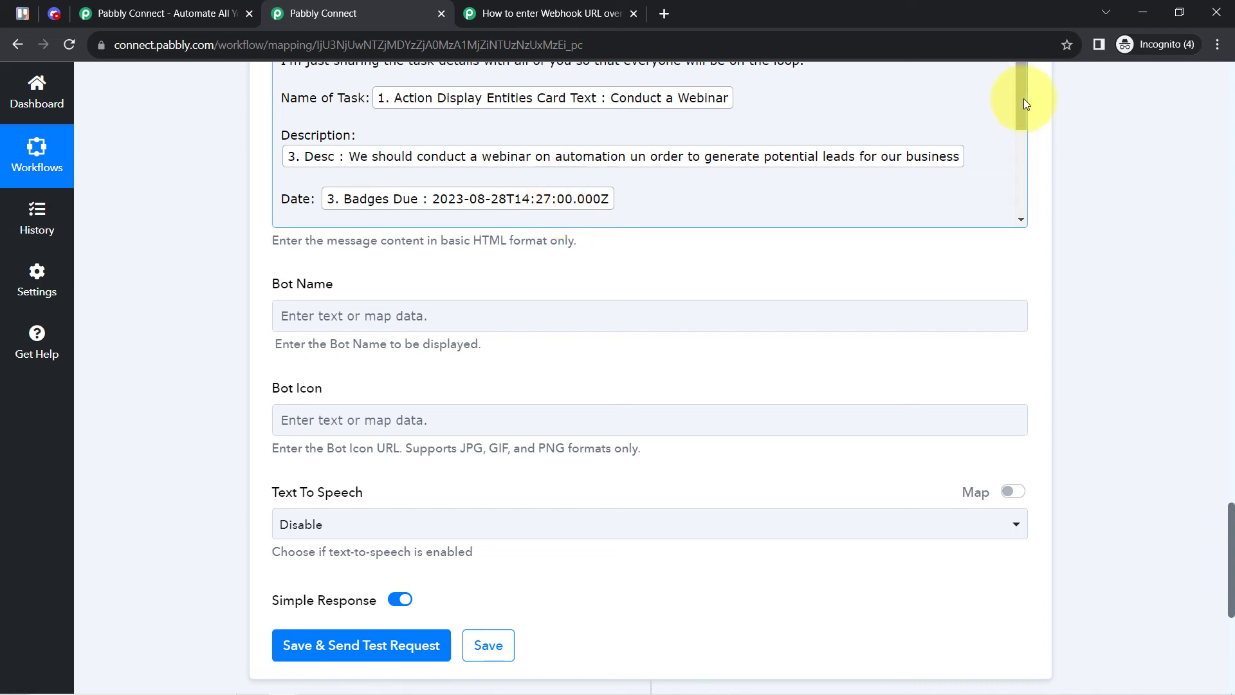
Search the mapping data for the assignee's name and map Action Display Entities MemberCreator Text after Assigned to in the message.
drag(1024, 98, 1021, 138)
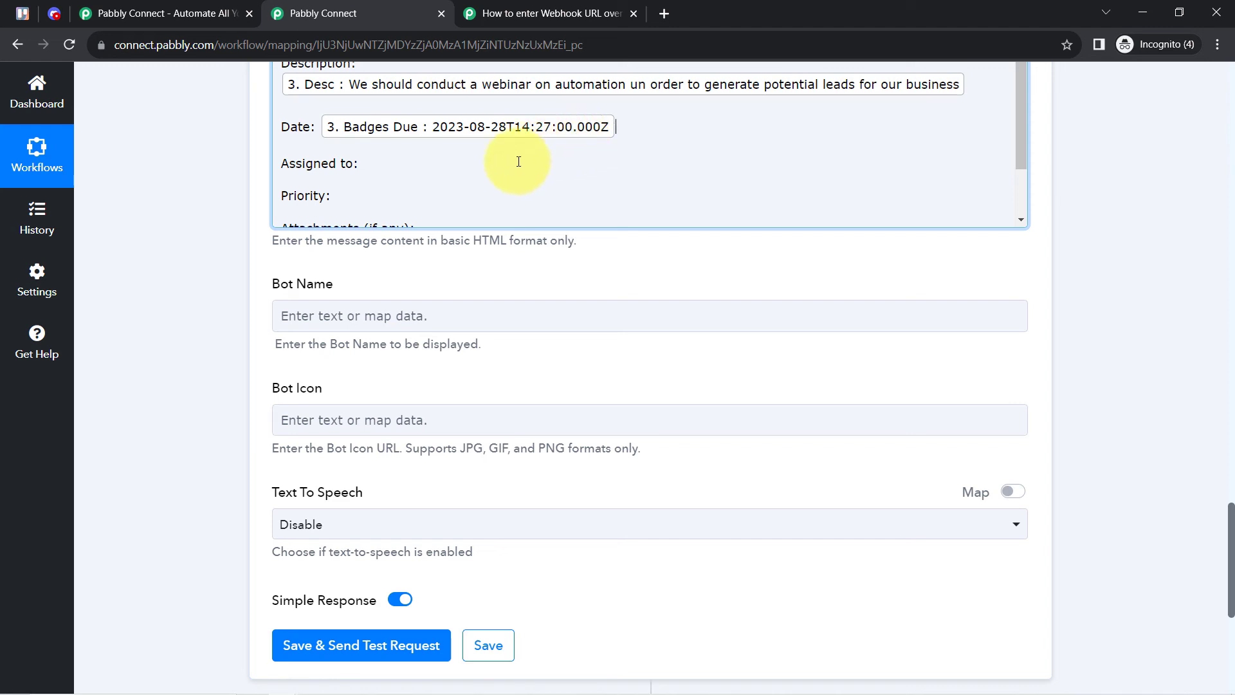
click(377, 164)
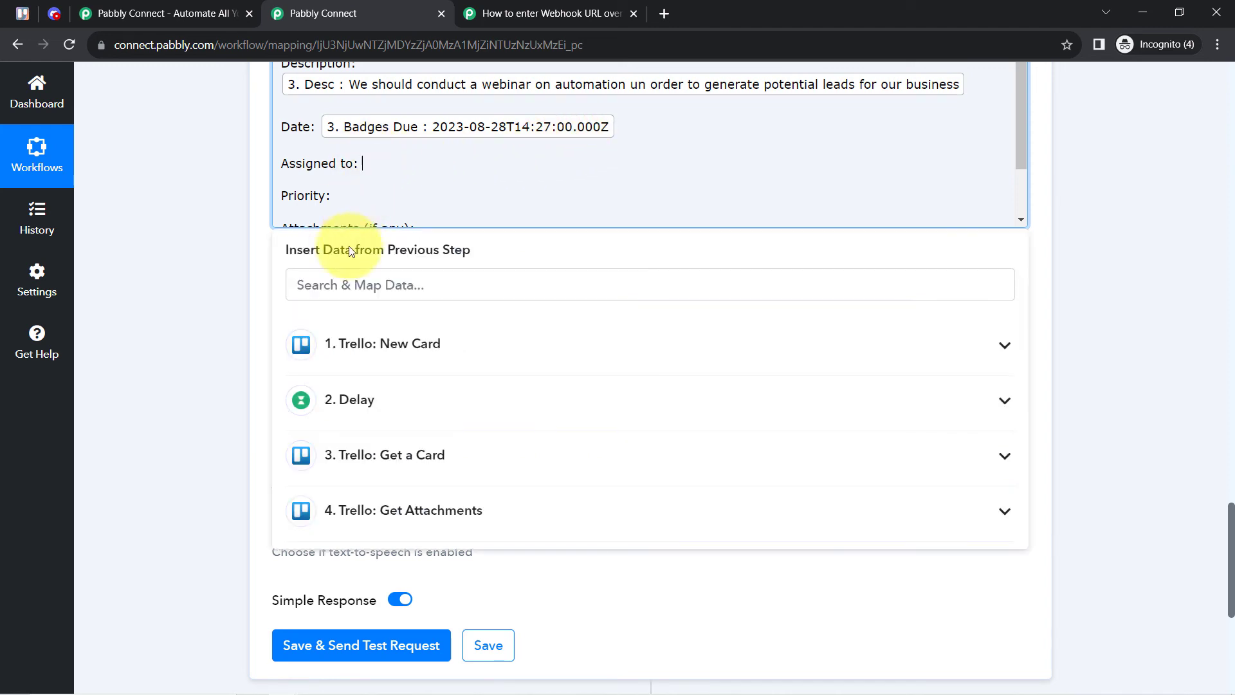
click(300, 286)
text(assig)
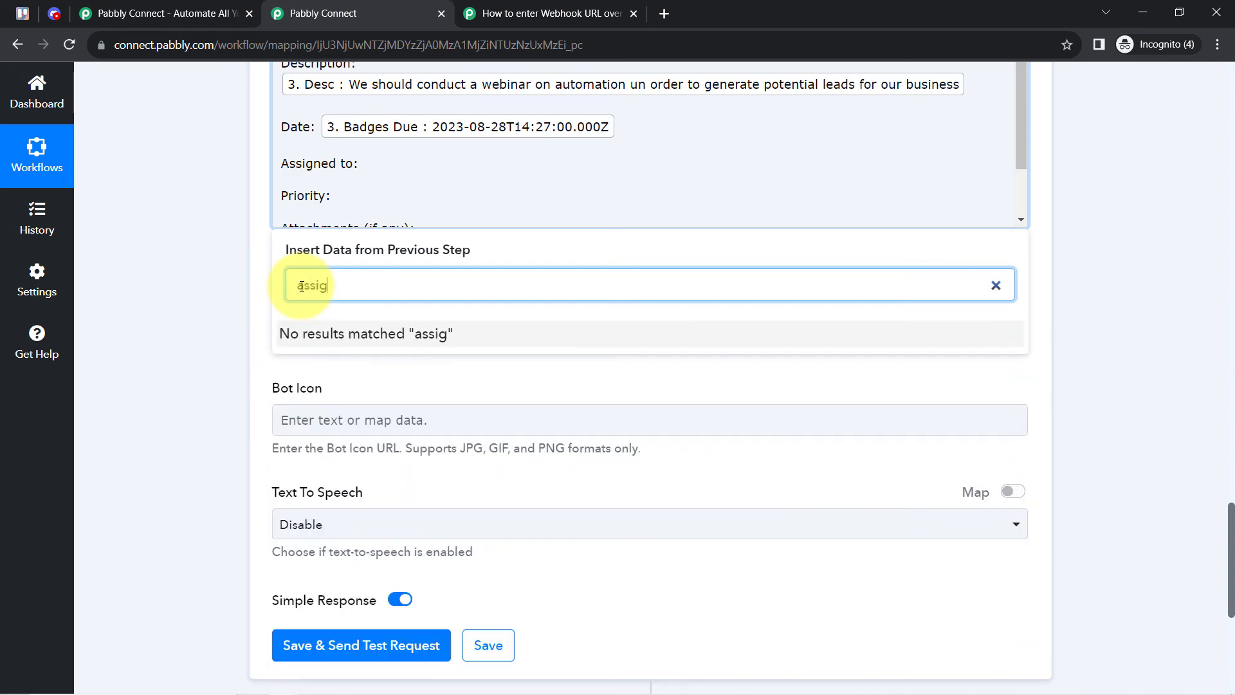
key(BackSpace)
key(BackSpace)
key(BackSpace)
key(BackSpace)
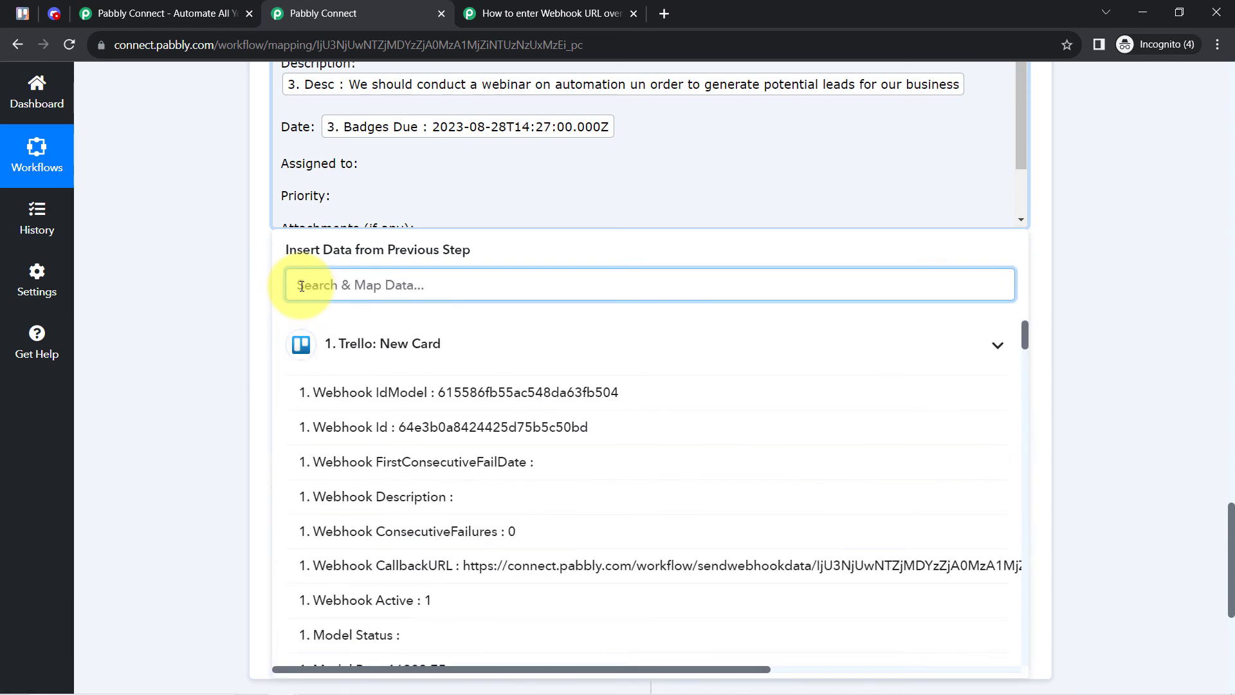
text(ash)
scroll(301, 285, down, 2)
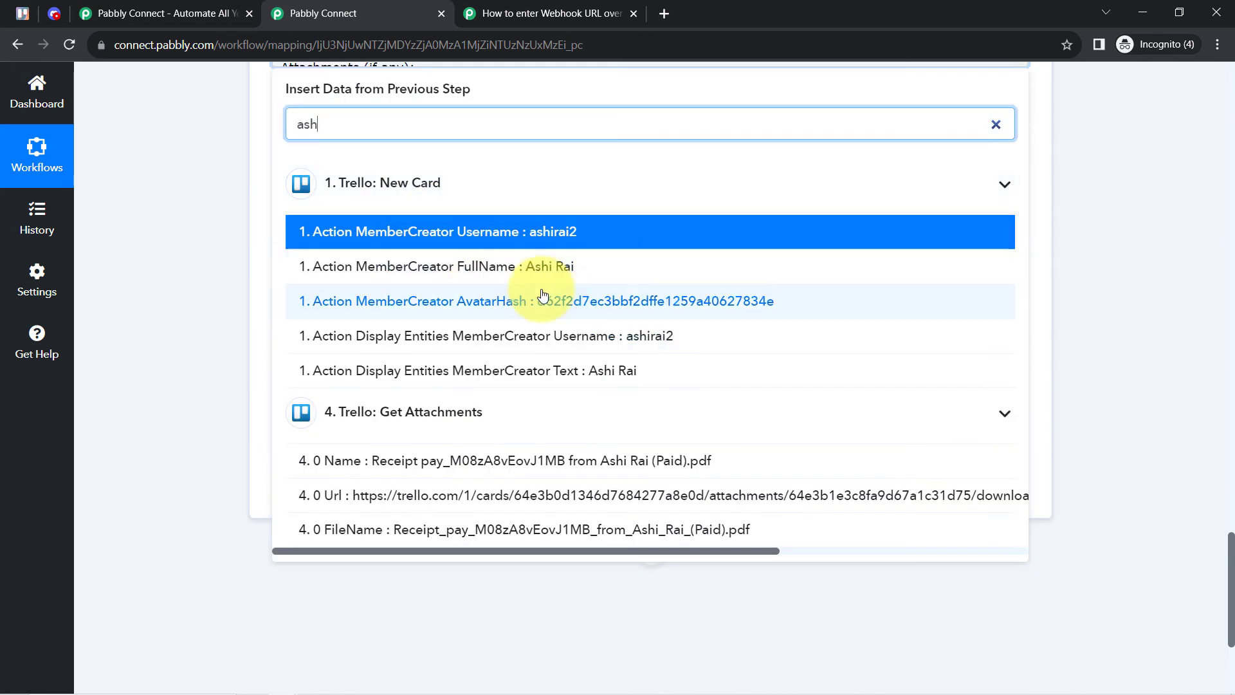
click(496, 371)
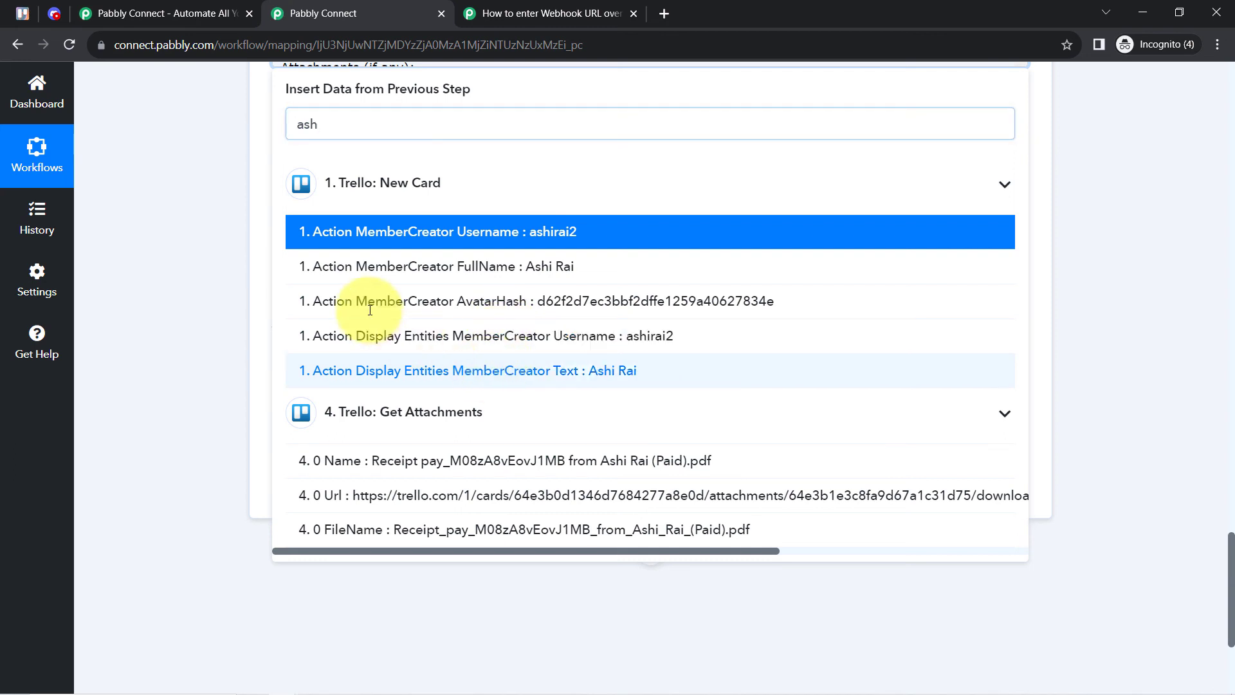
click(229, 284)
Search the mapping data for "high" and map the Get a Card step's Labels 0 Name value after Priority.
click(335, 109)
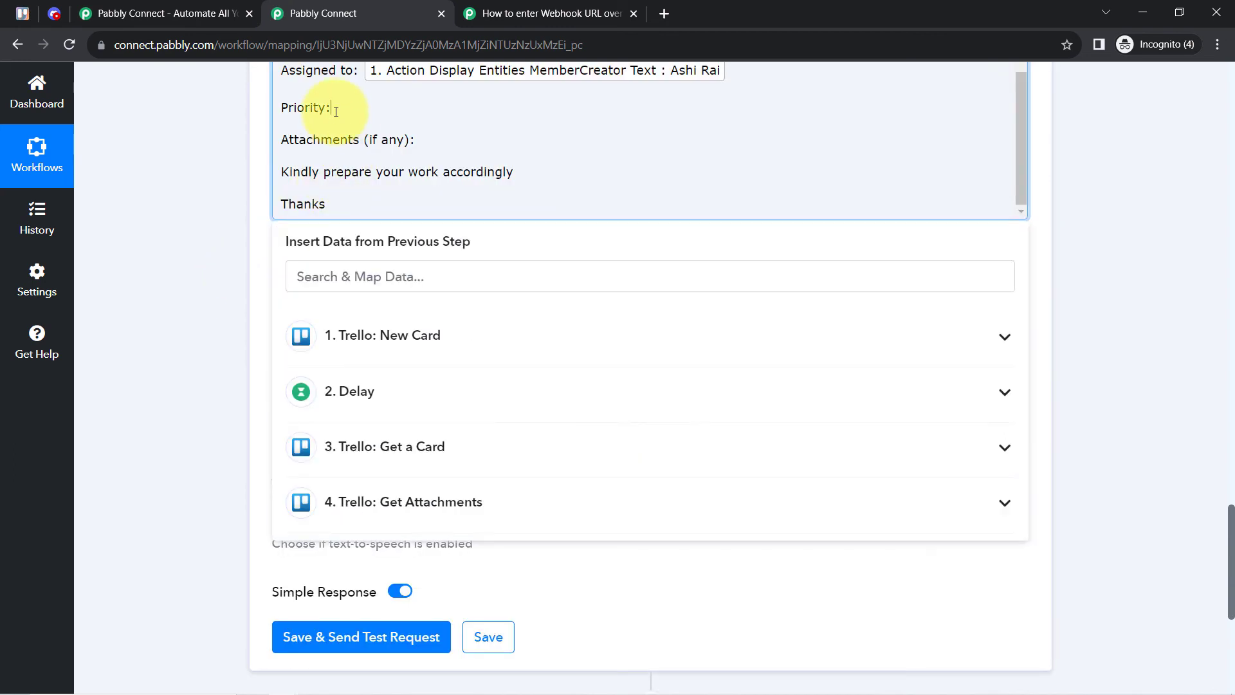
click(328, 277)
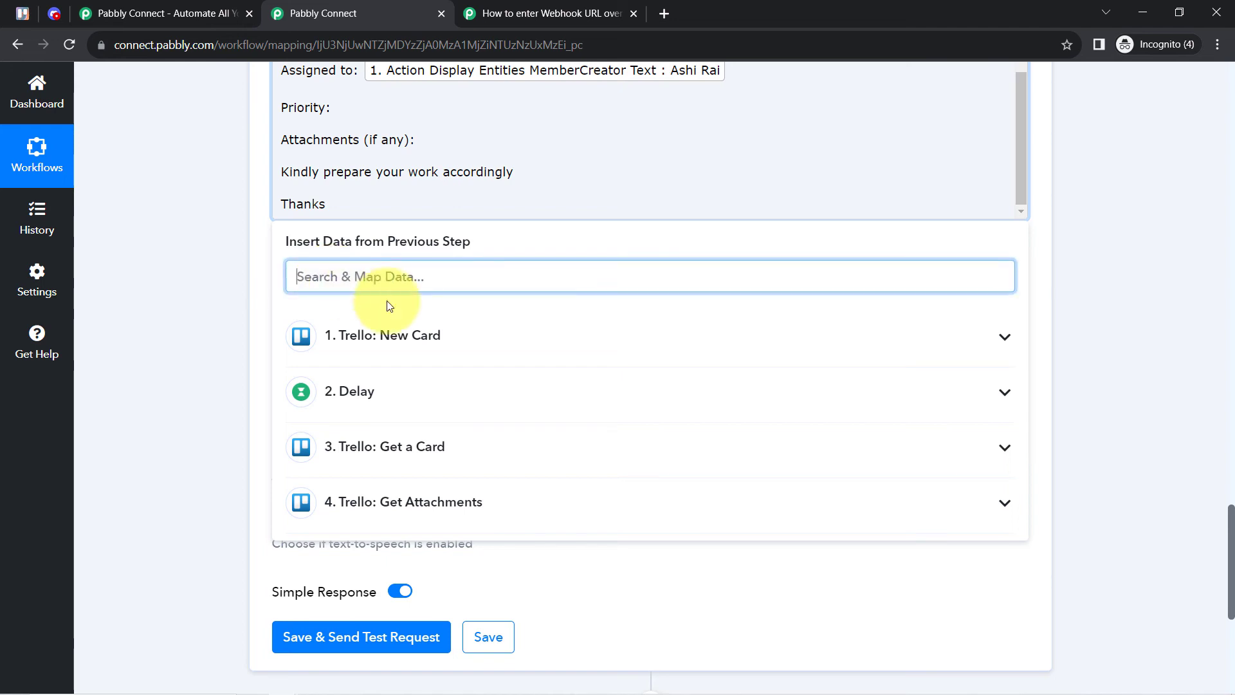
text(hugh)
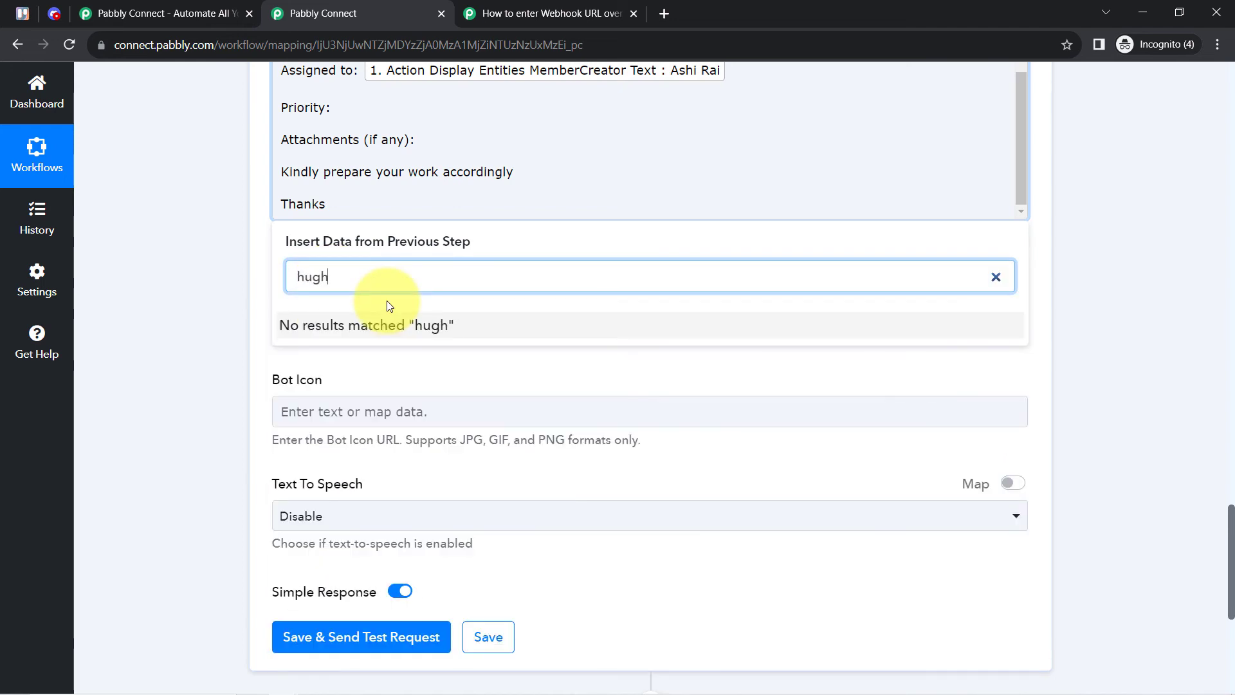
text(g)
key(BackSpace)
key(BackSpace)
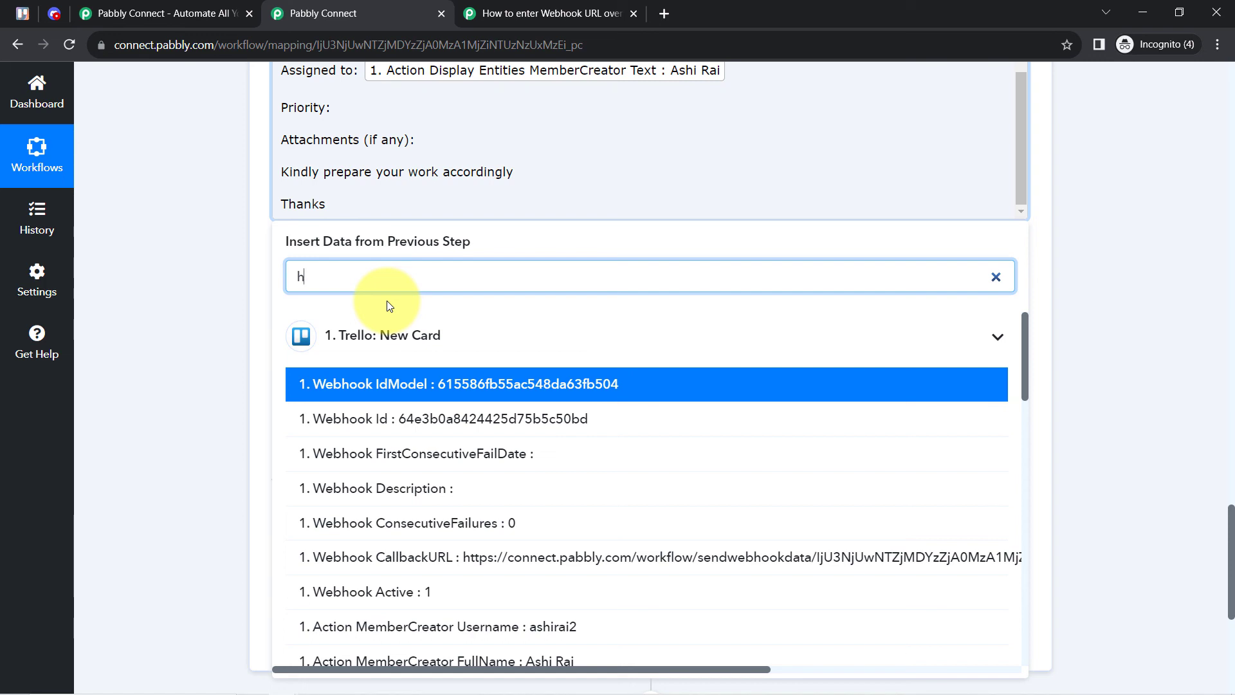
text(igh)
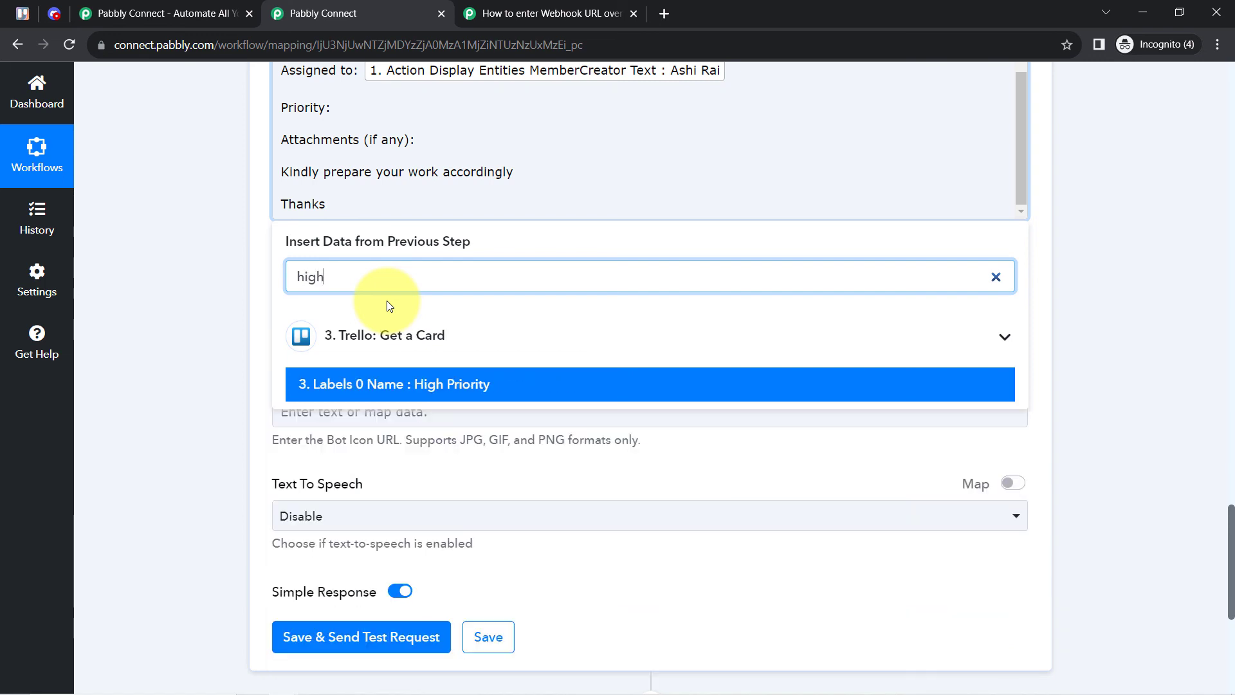
click(382, 385)
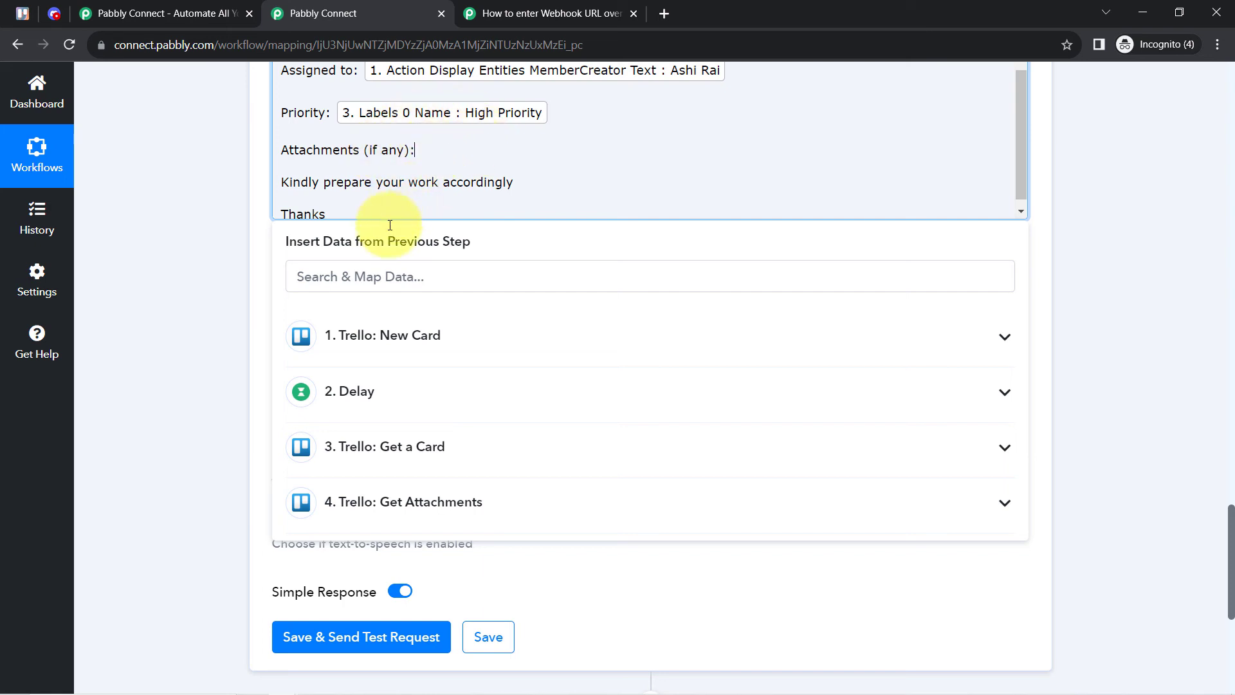
Map the Get Attachments step's 0 Url value after Attachments (if any) in the message.
click(389, 508)
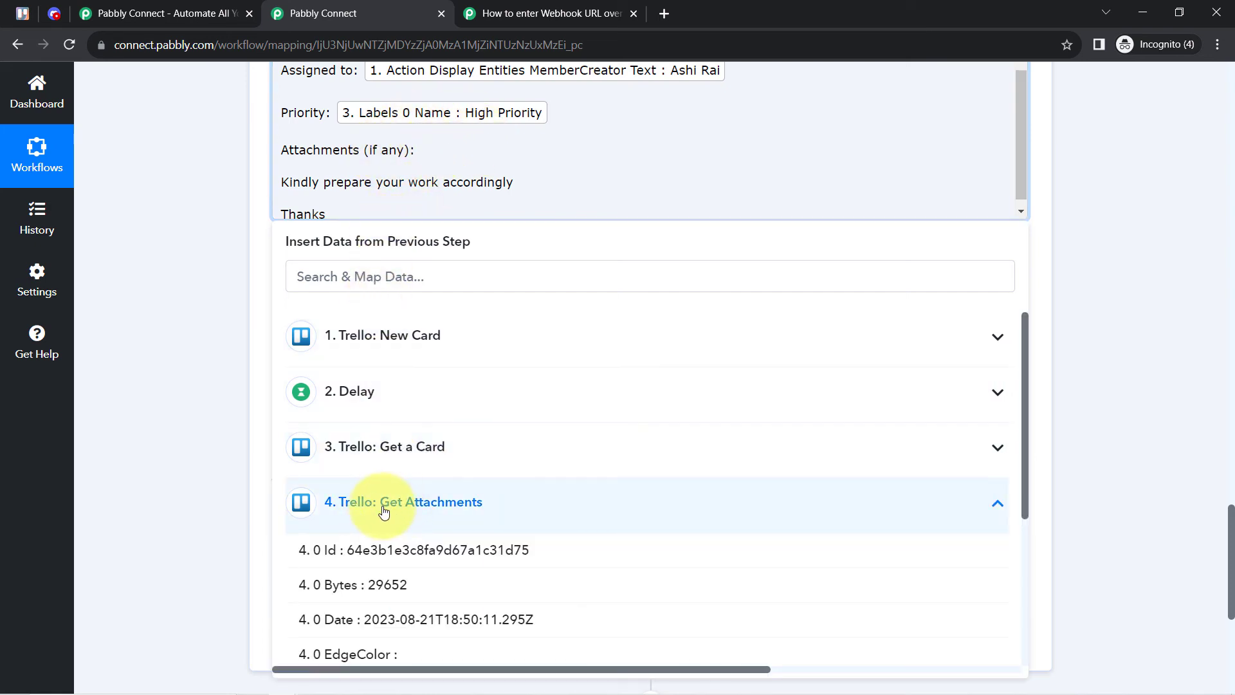
scroll(229, 441, down, 4)
scroll(378, 399, down, 1)
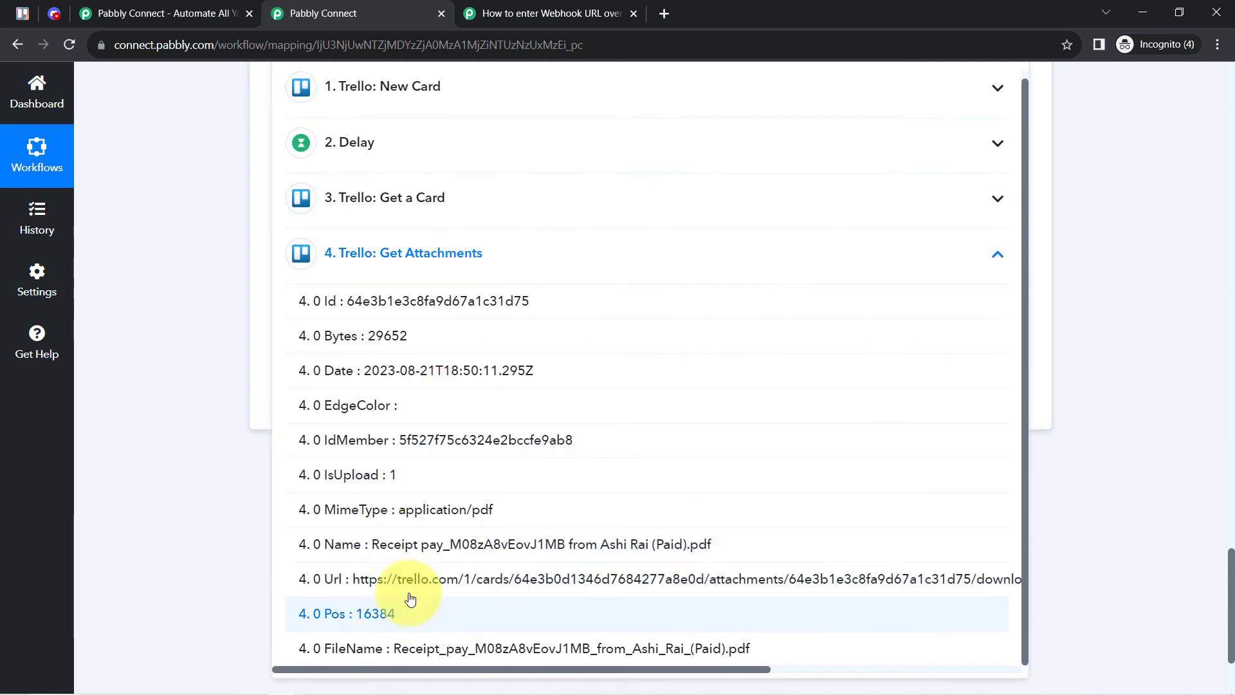
click(440, 579)
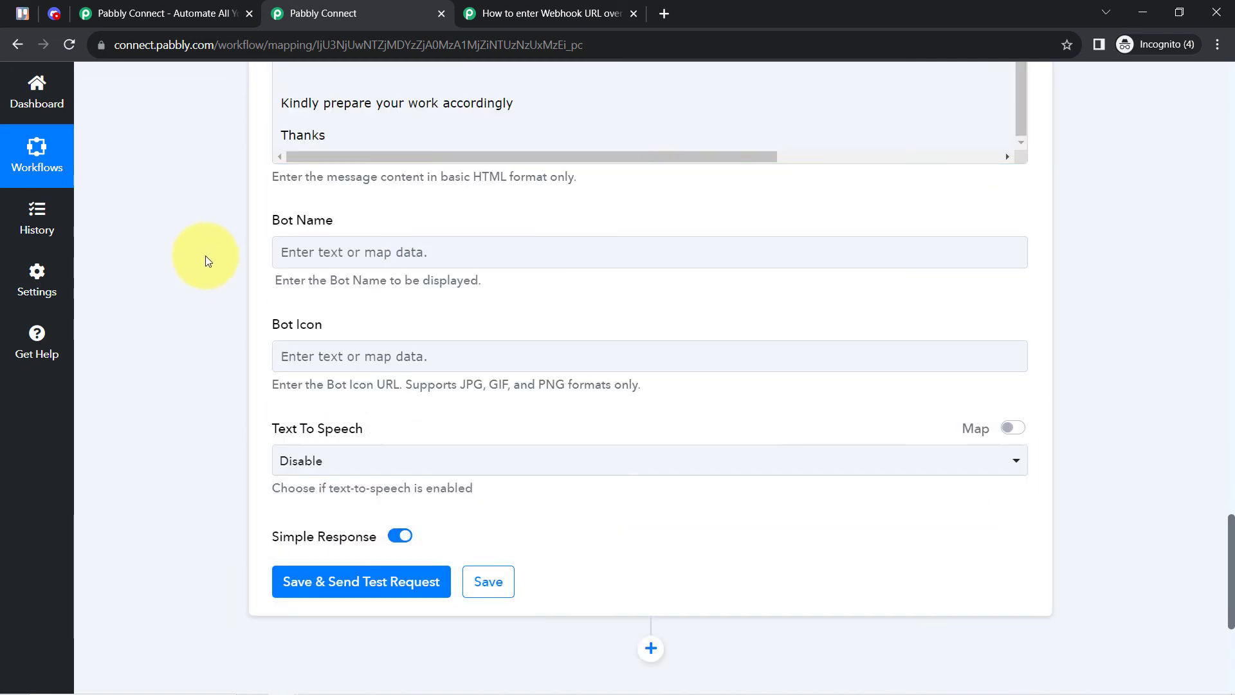
Review the composed Discord message, checking the mapped value beside each task detail label.
scroll(206, 256, up, 3)
scroll(215, 288, down, 1)
scroll(215, 288, up, 3)
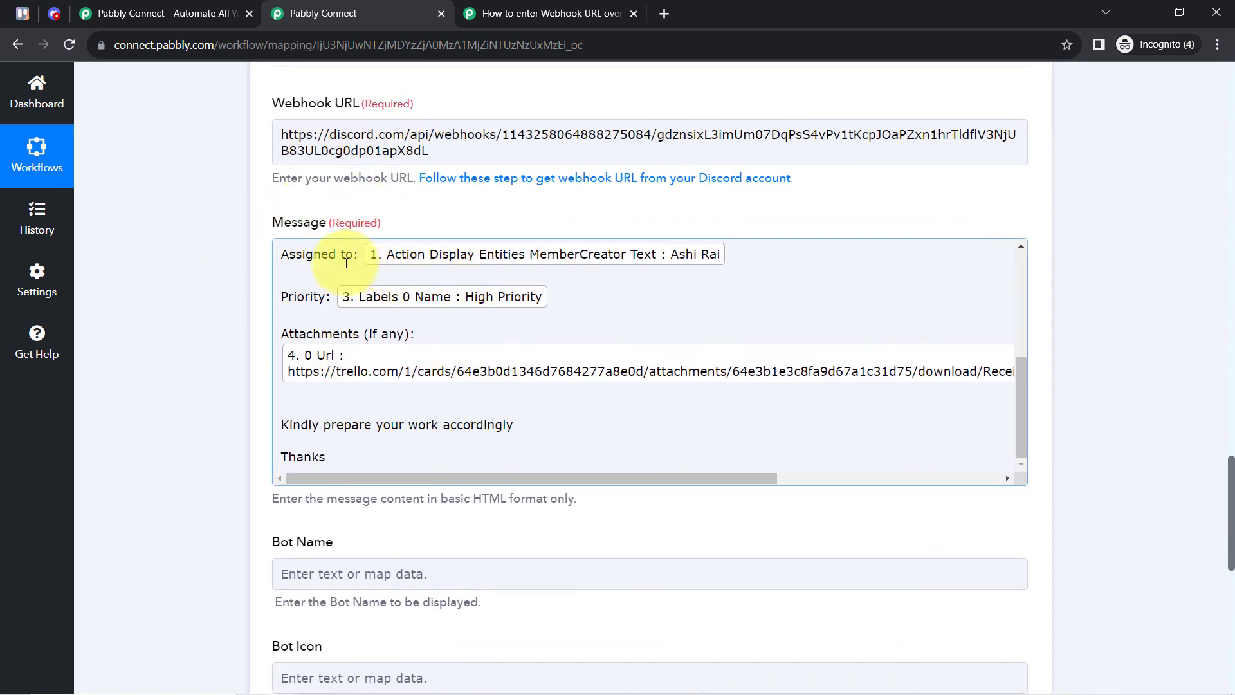
click(310, 281)
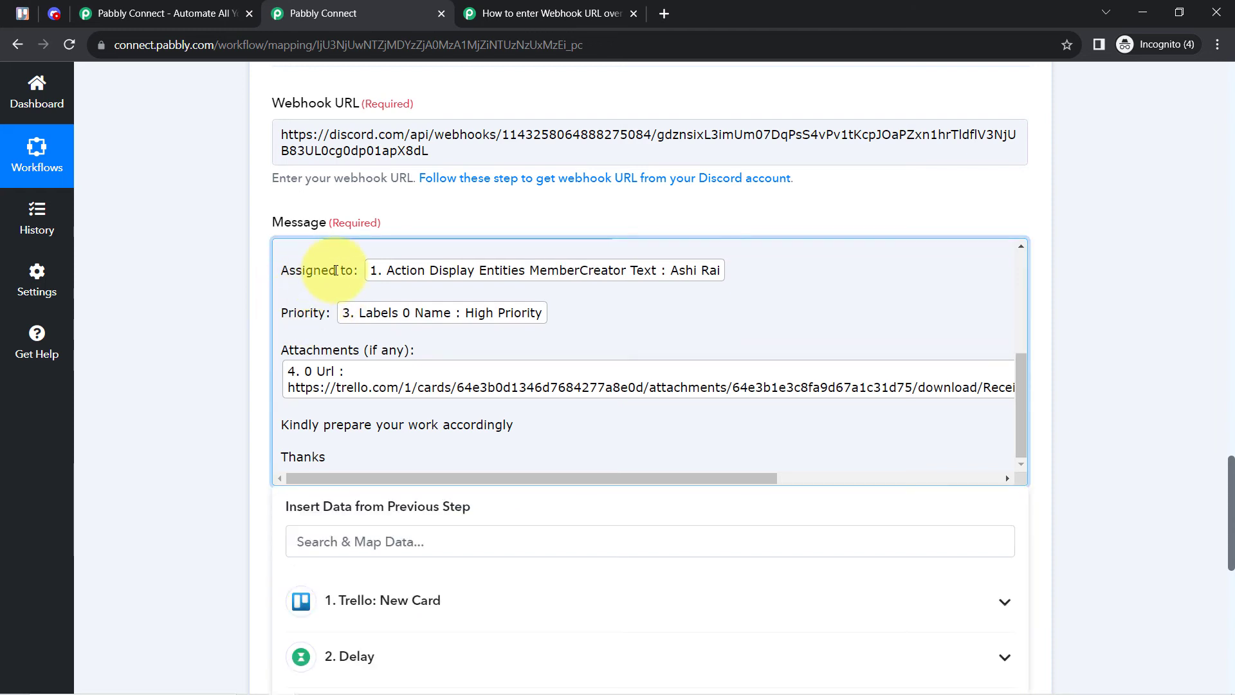
drag(336, 271, 295, 272)
drag(310, 315, 293, 315)
scroll(333, 328, up, 2)
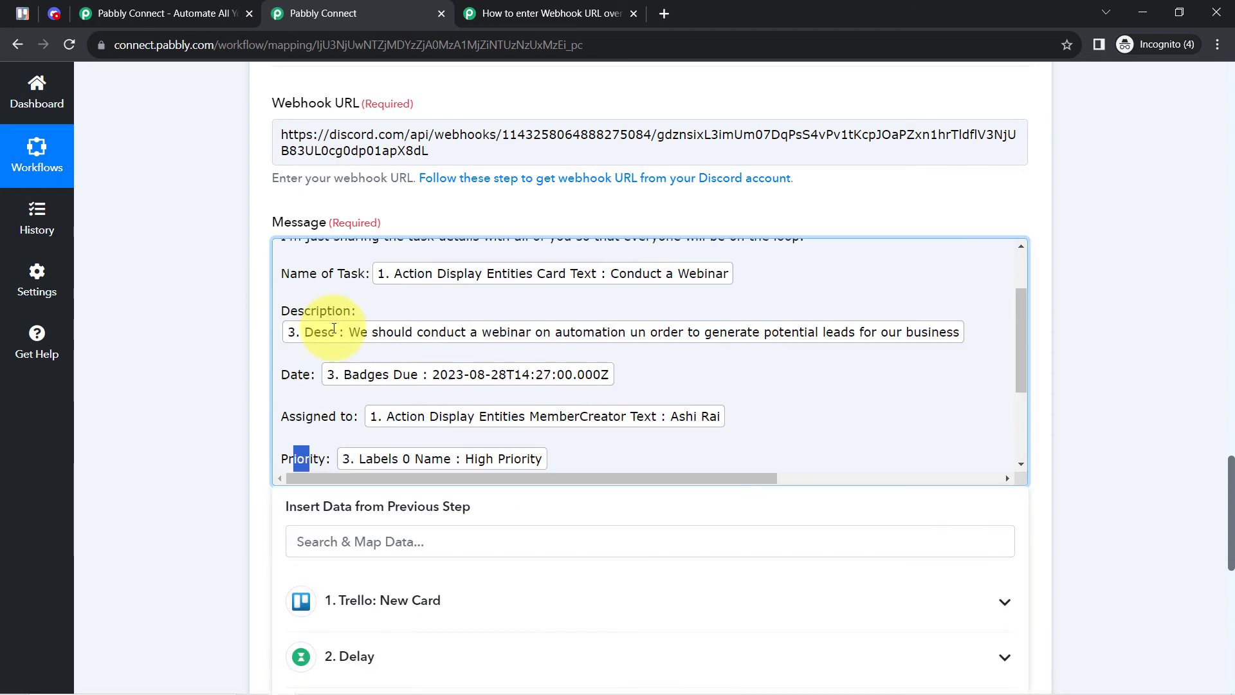
scroll(334, 328, up, 1)
drag(286, 251, 370, 272)
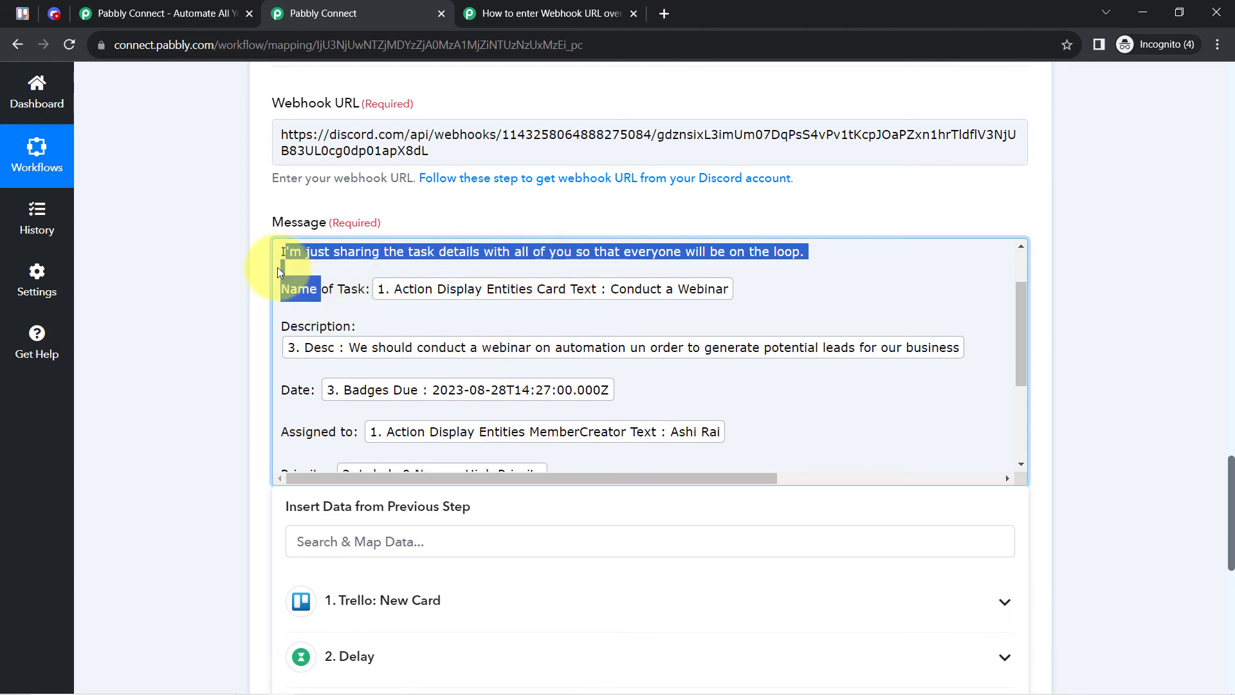
click(304, 302)
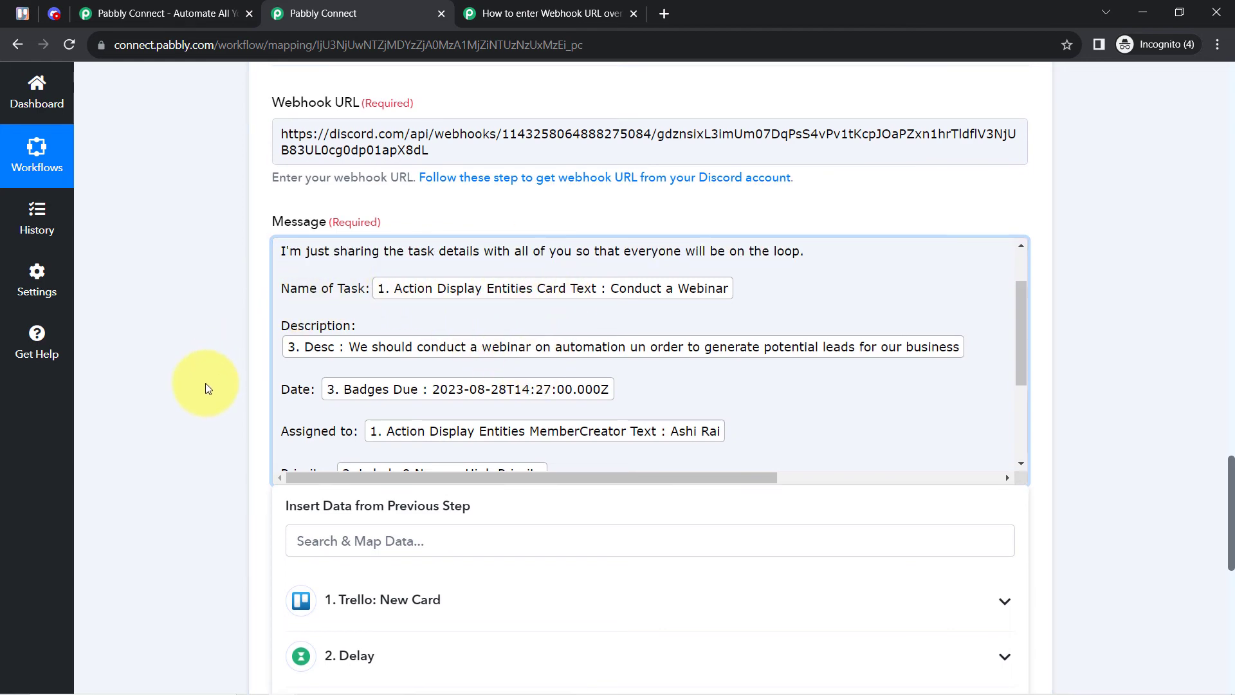
scroll(206, 384, down, 4)
click(206, 384)
scroll(193, 263, up, 5)
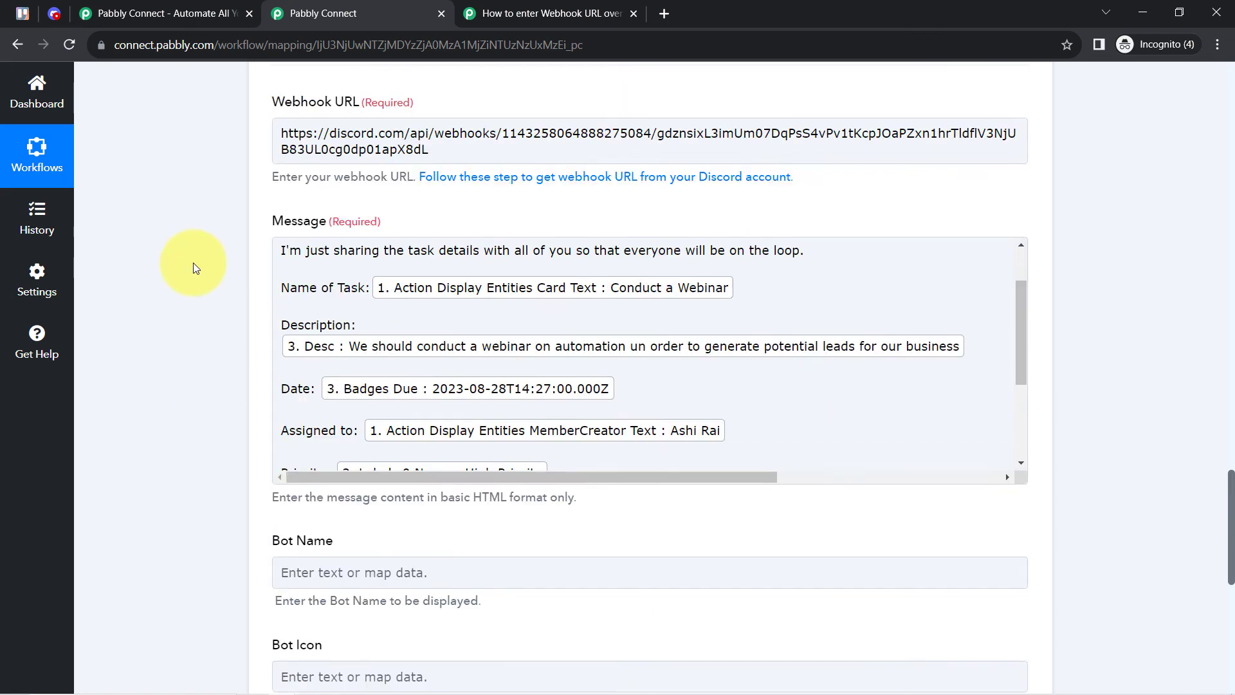
Save the Discord action step and send a test request.
scroll(179, 316, down, 8)
scroll(179, 316, down, 3)
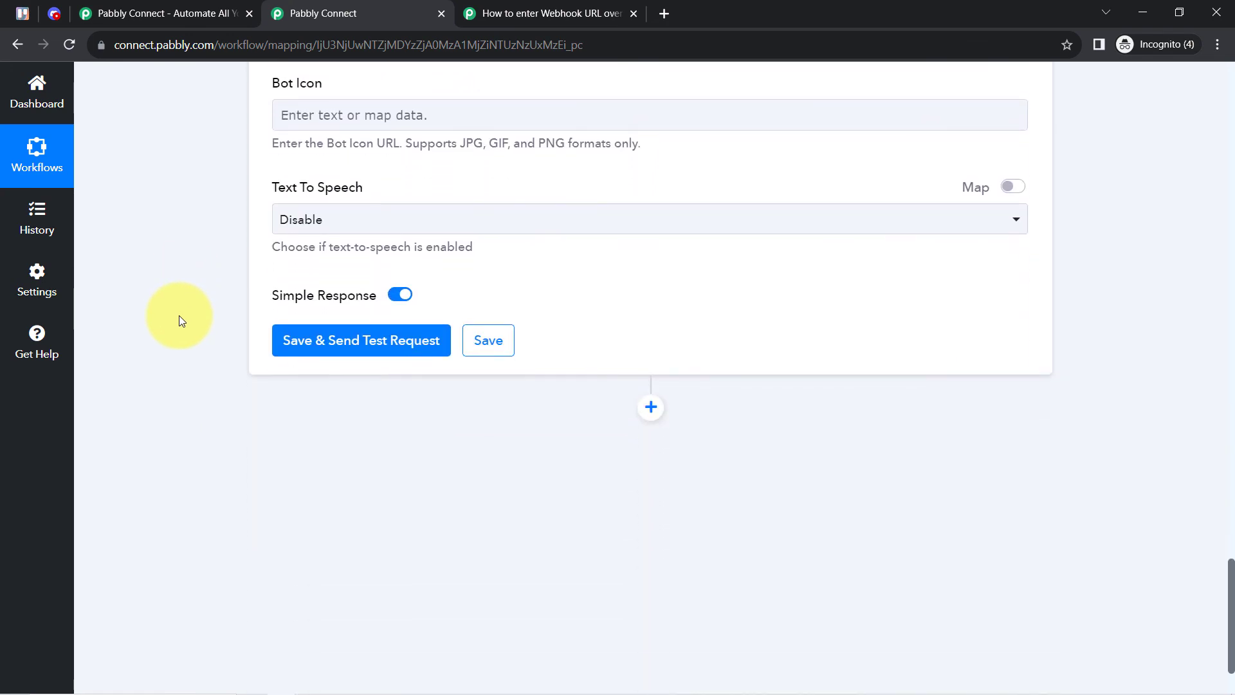
click(332, 340)
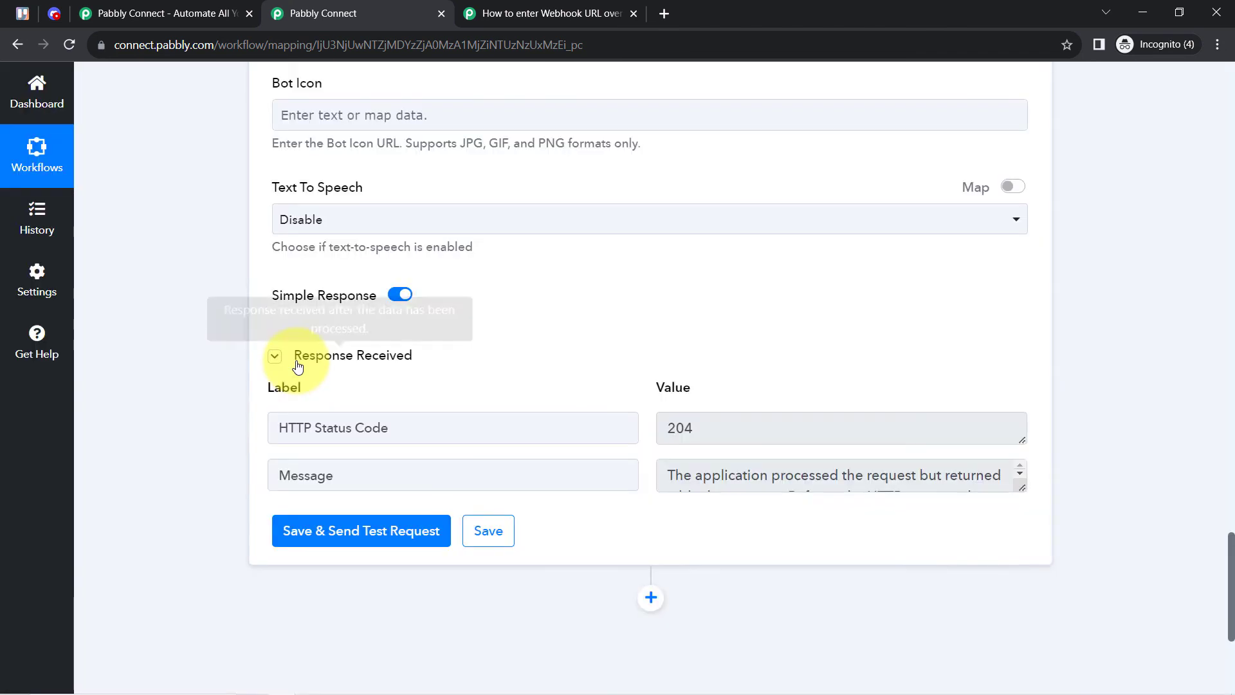
Switch to Discord, close the server settings and open the event-updates channel.
click(54, 17)
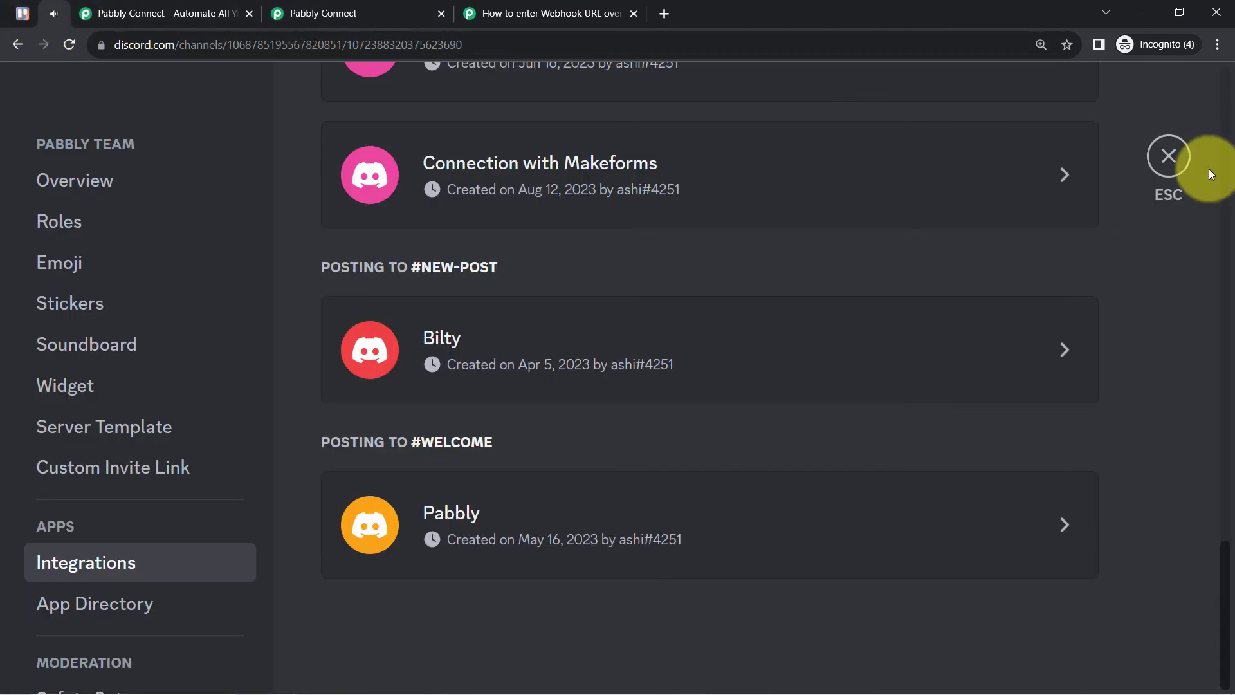
click(1168, 157)
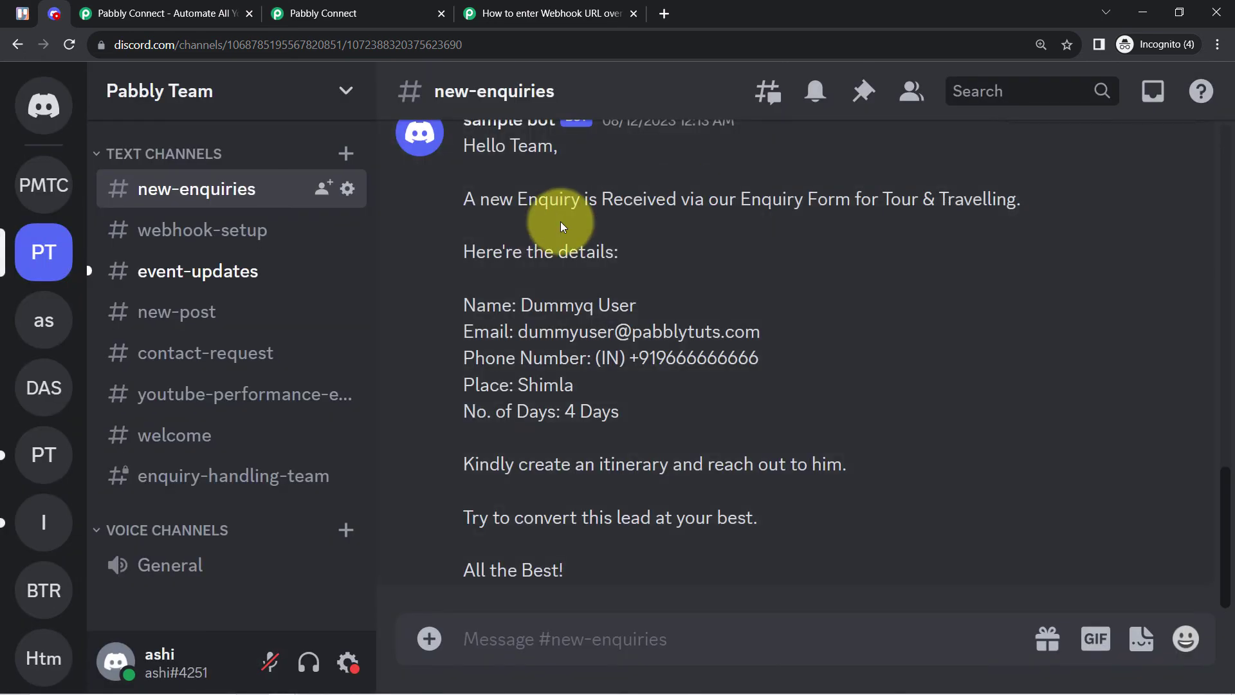
click(188, 268)
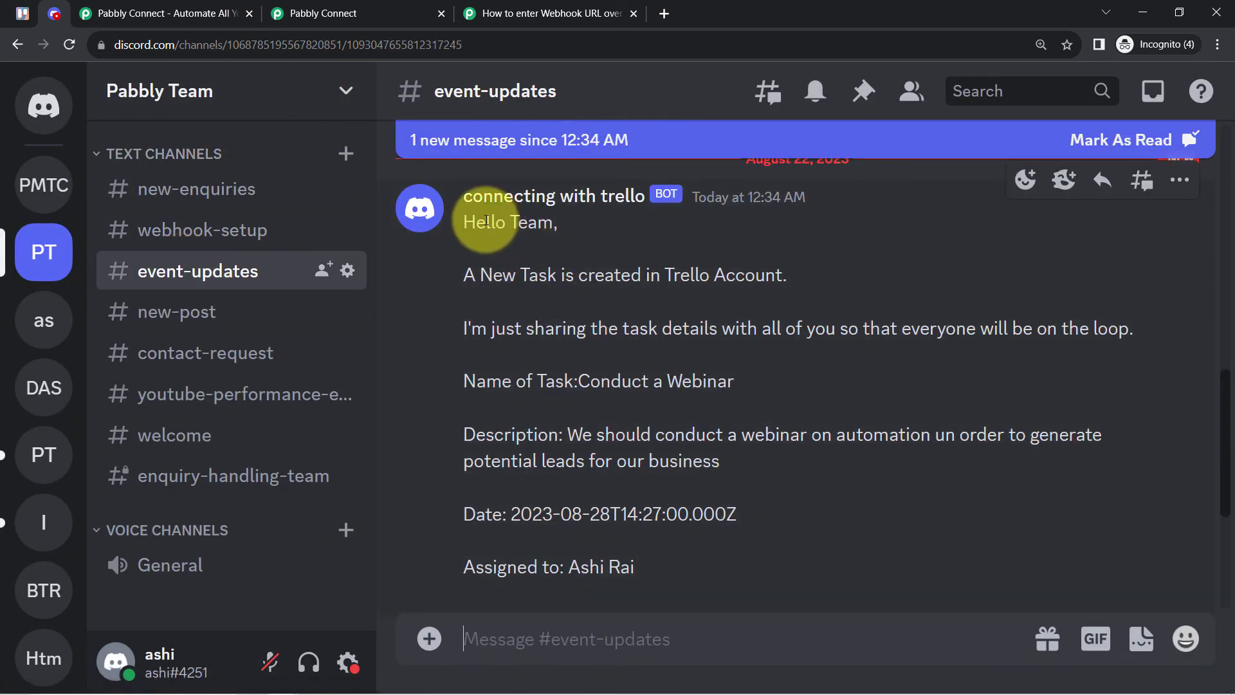
Read the posted Trello task message, checking its greeting, introduction, task name, description, date, assignee and priority.
drag(486, 221, 553, 222)
drag(475, 286, 759, 278)
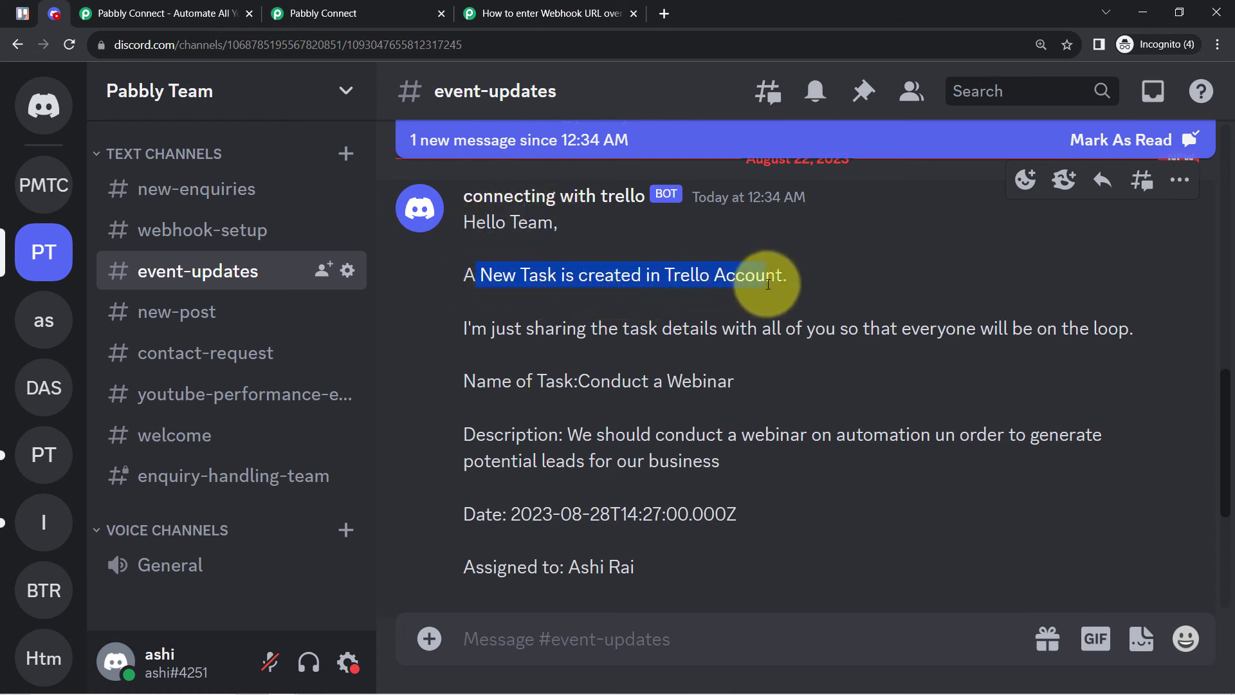
drag(526, 328, 1119, 328)
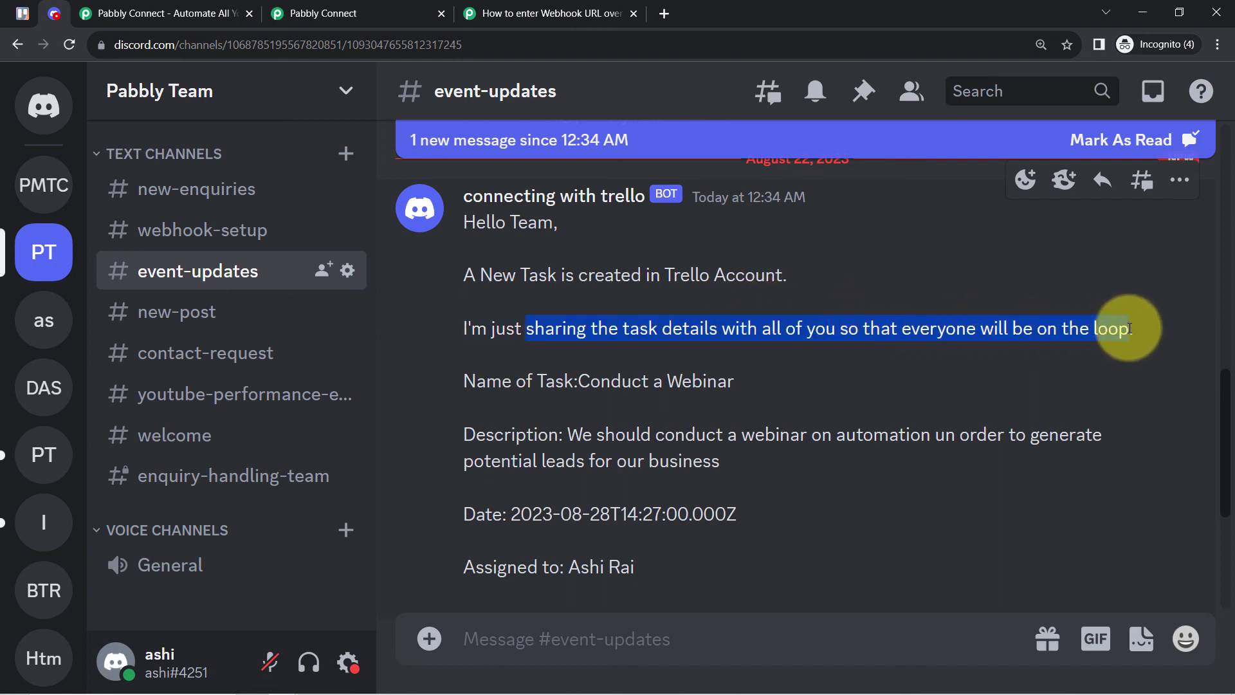
drag(516, 380, 701, 378)
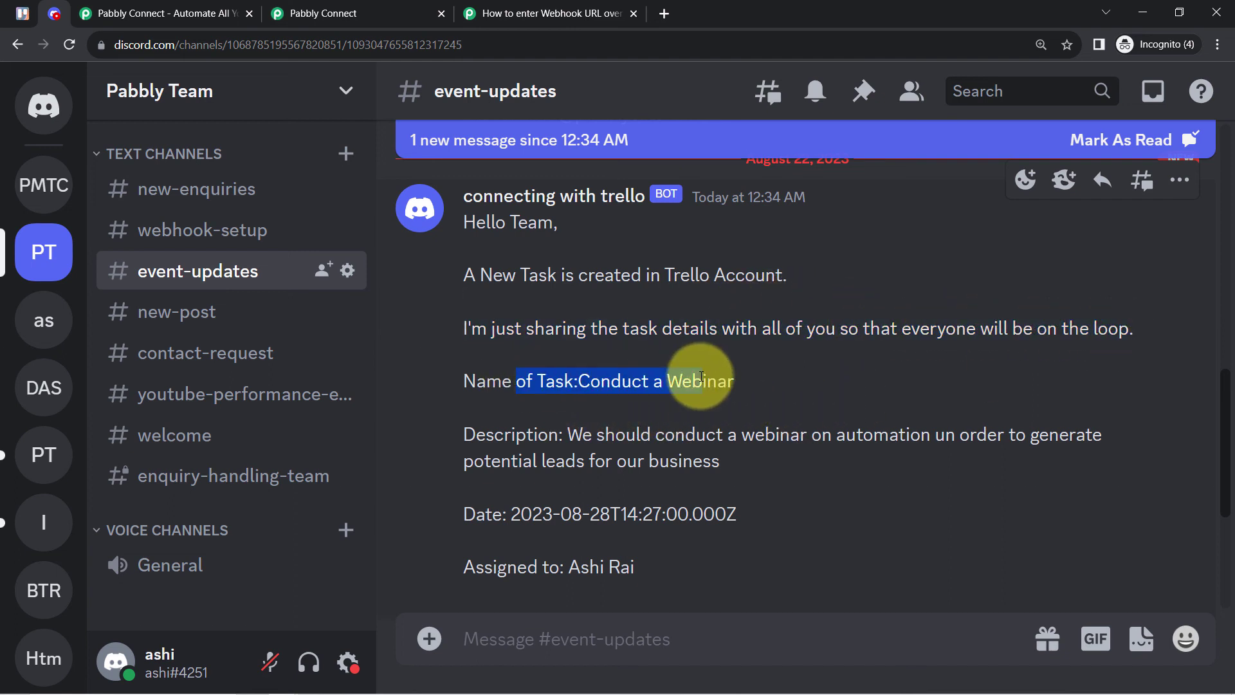
drag(526, 434, 640, 437)
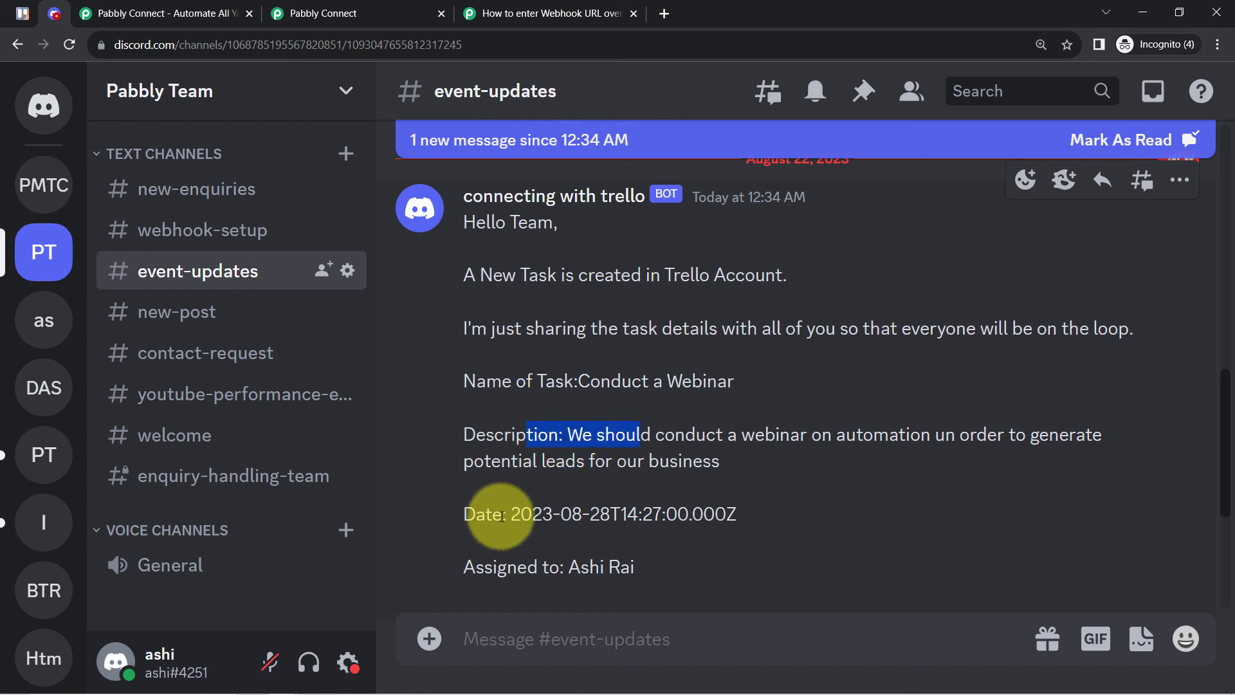
drag(505, 515, 620, 515)
scroll(727, 386, down, 3)
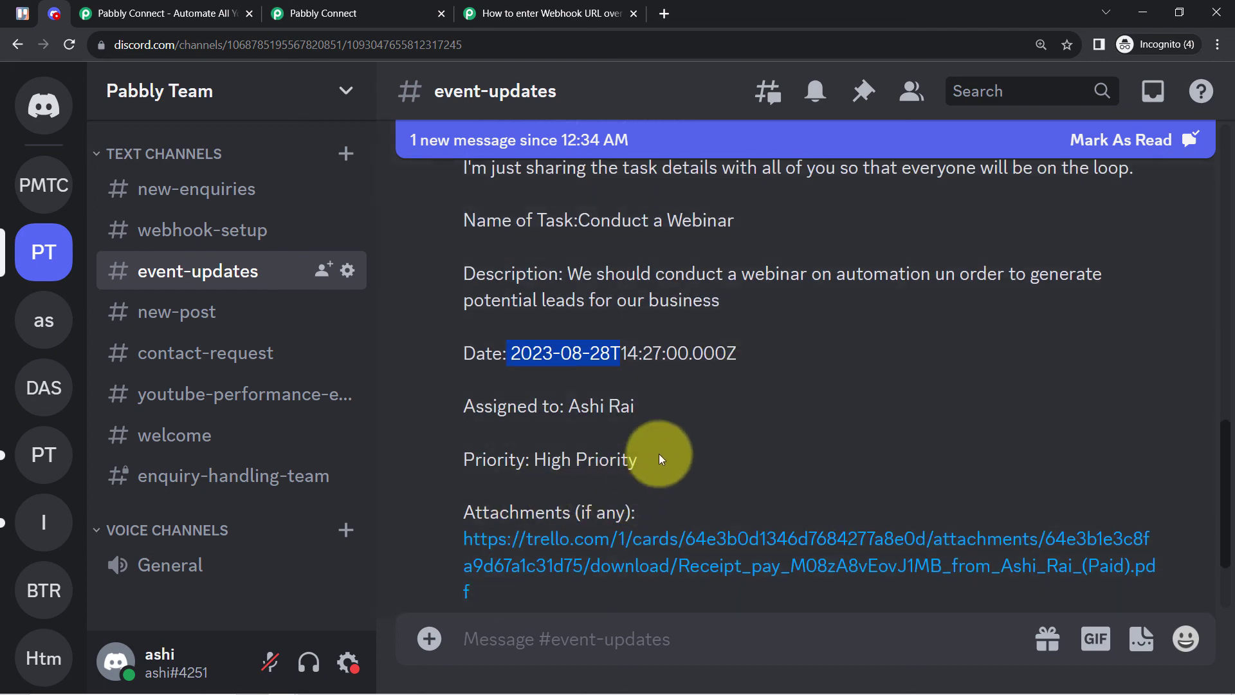
Try the attachment link in the posted message and cancel saving the PDF file.
scroll(661, 459, down, 2)
click(524, 414)
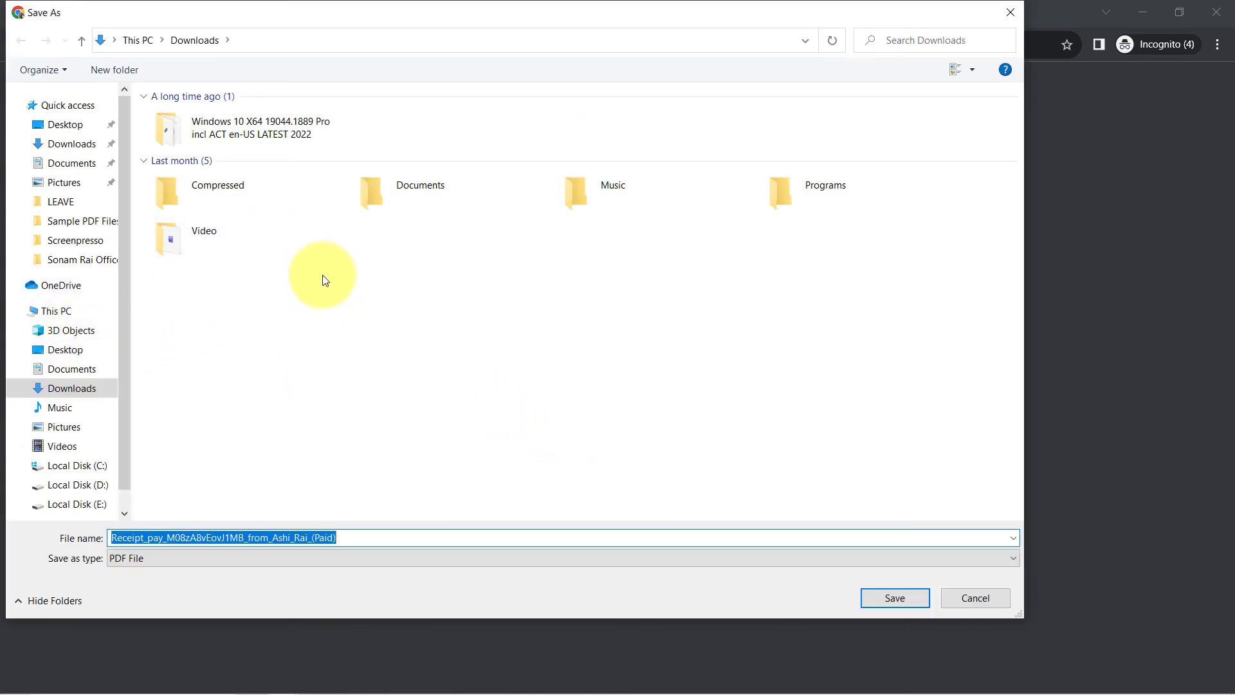
click(1009, 14)
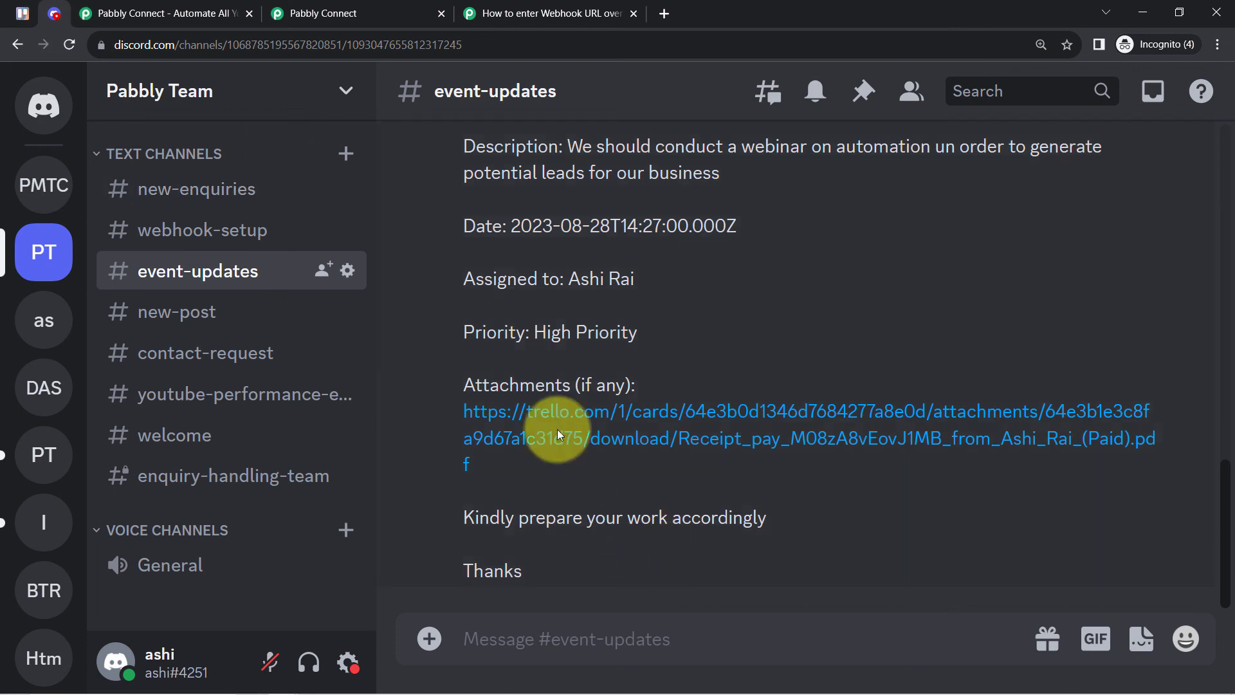
Close the webhook URL help page, glance at Trello and return to Discord's event-updates channel.
click(633, 14)
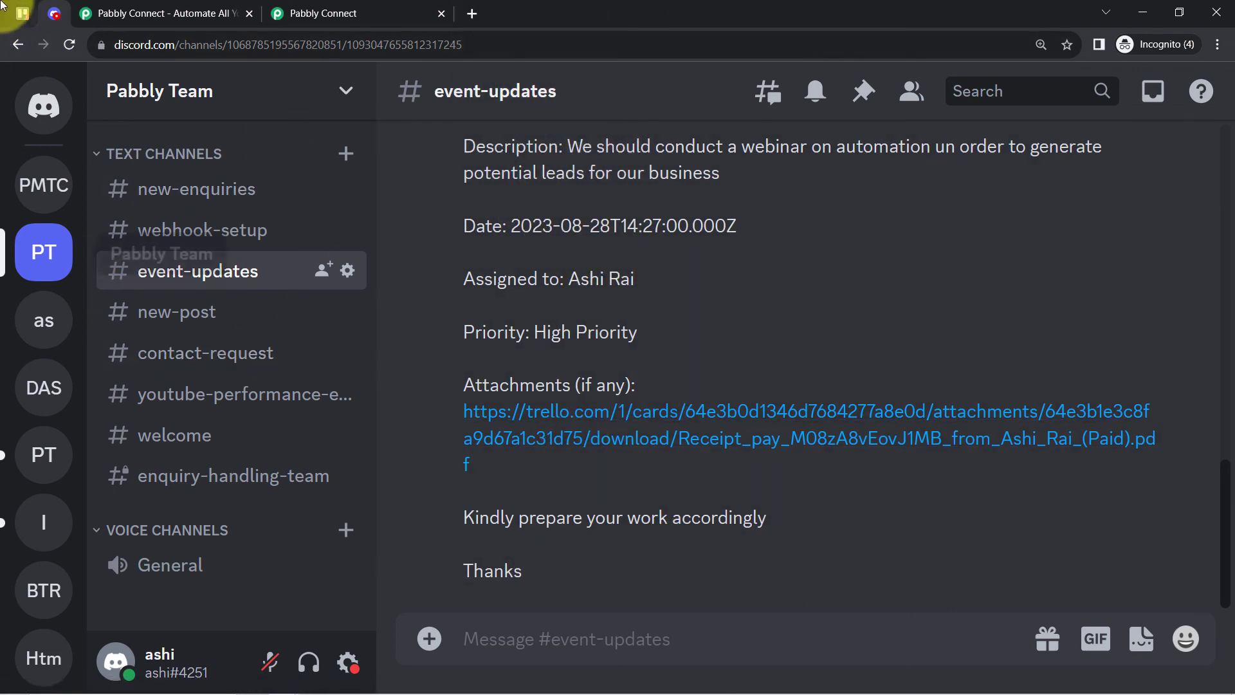
click(18, 11)
click(57, 14)
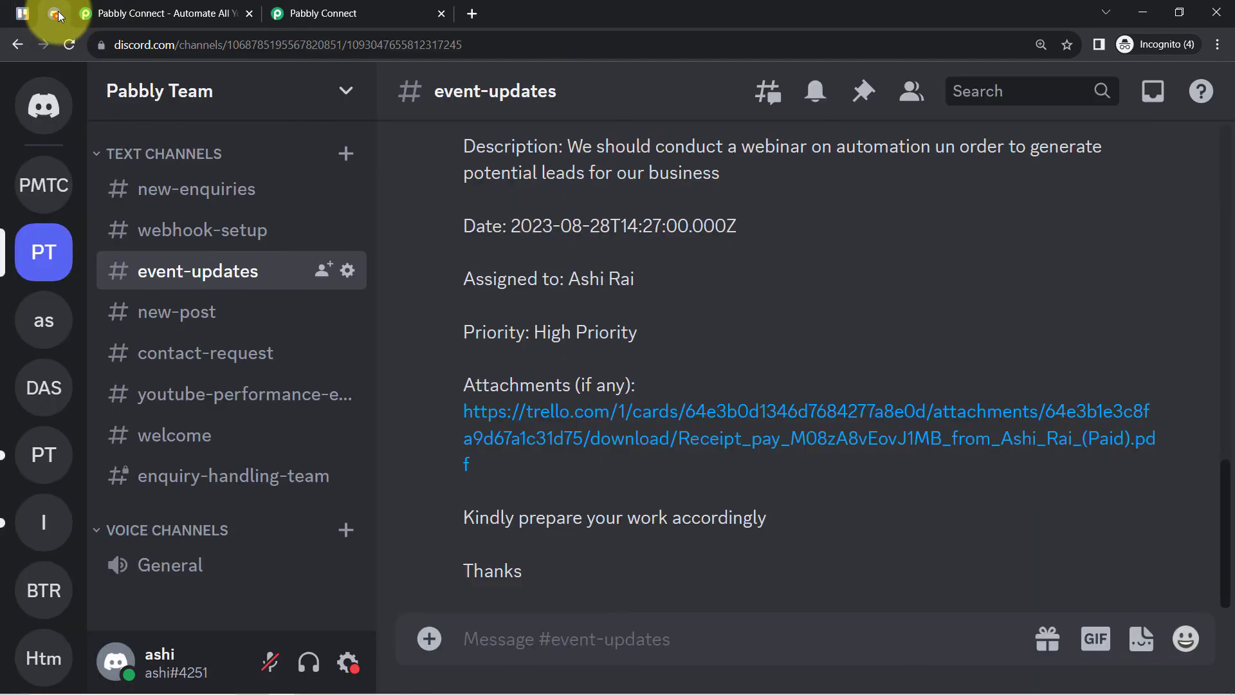
Close the Pabbly Connect landing page and collapse the Trello New Card trigger in the workflow.
click(164, 13)
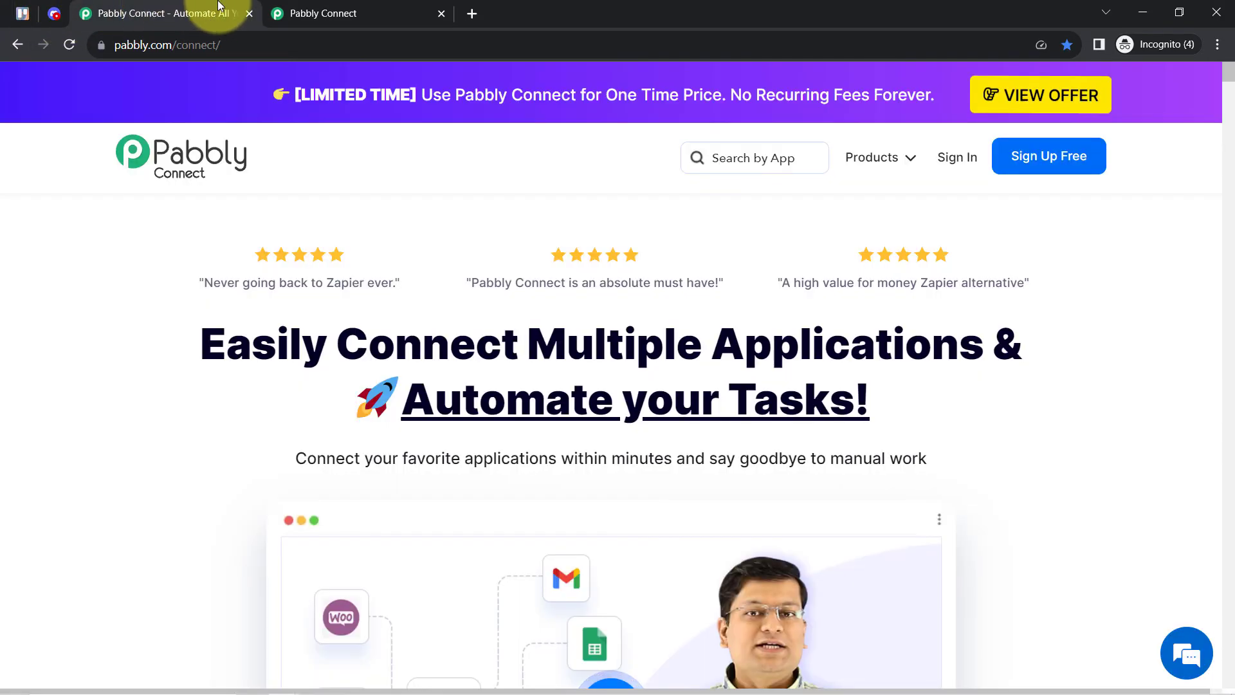
click(249, 14)
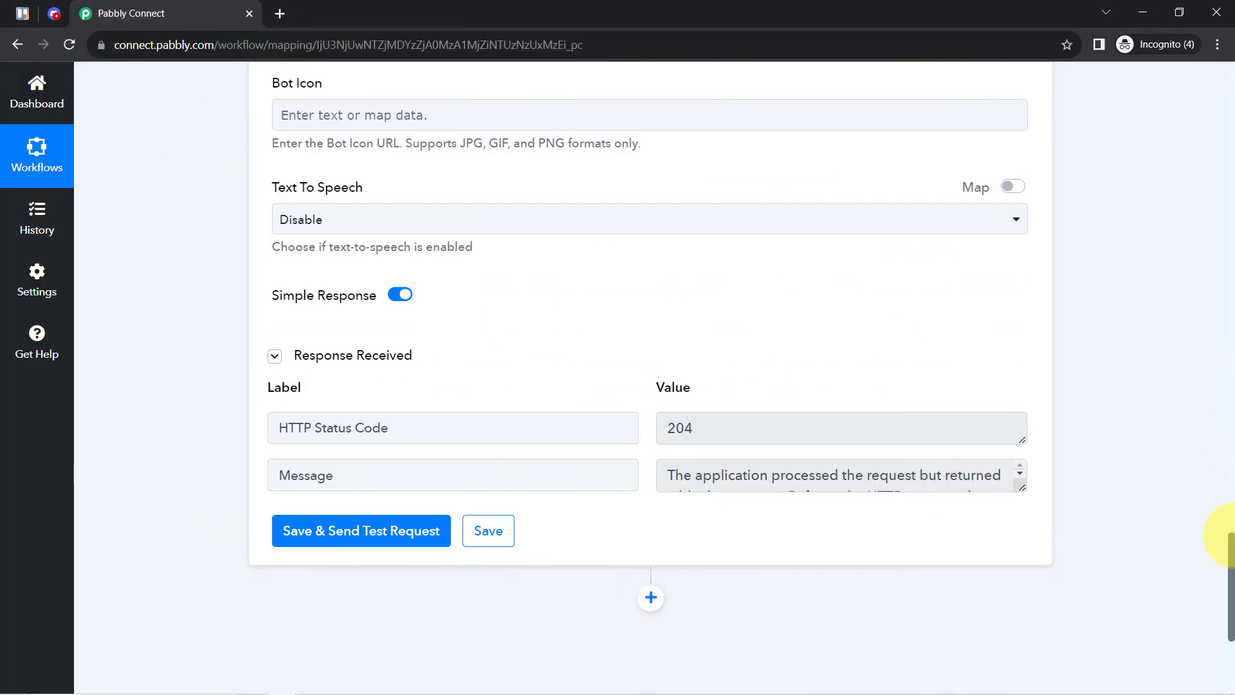
drag(1232, 559, 1207, 26)
scroll(317, 391, down, 5)
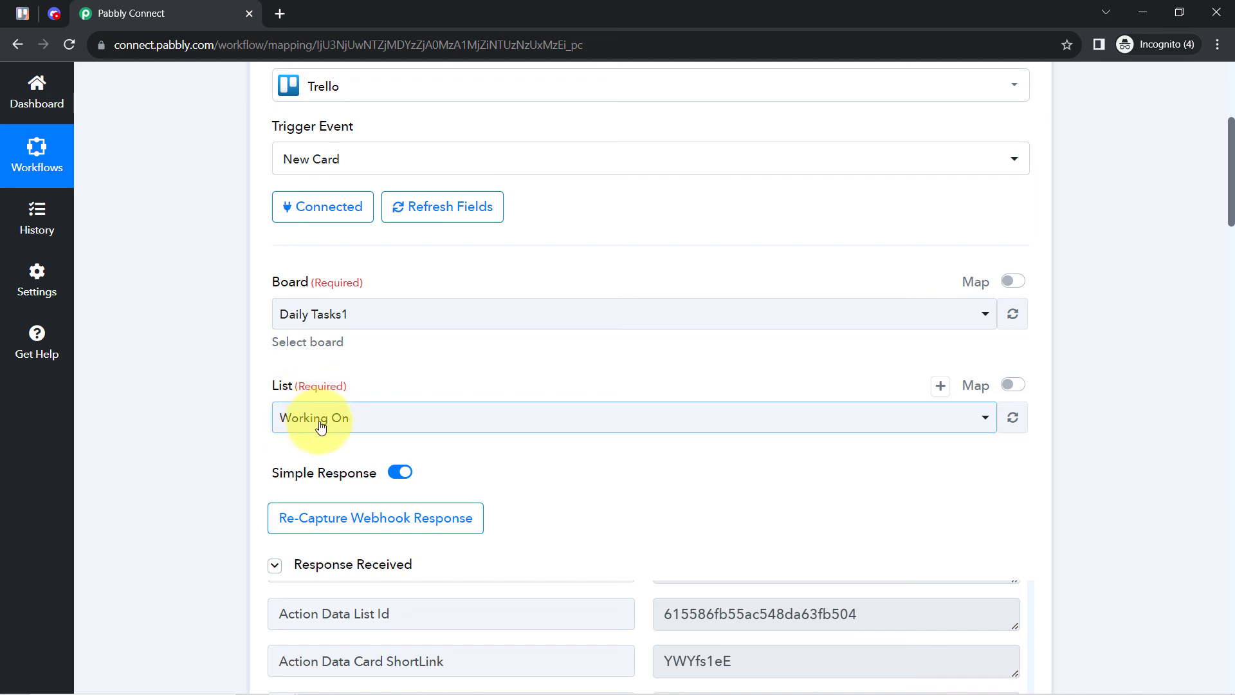
scroll(215, 456, down, 6)
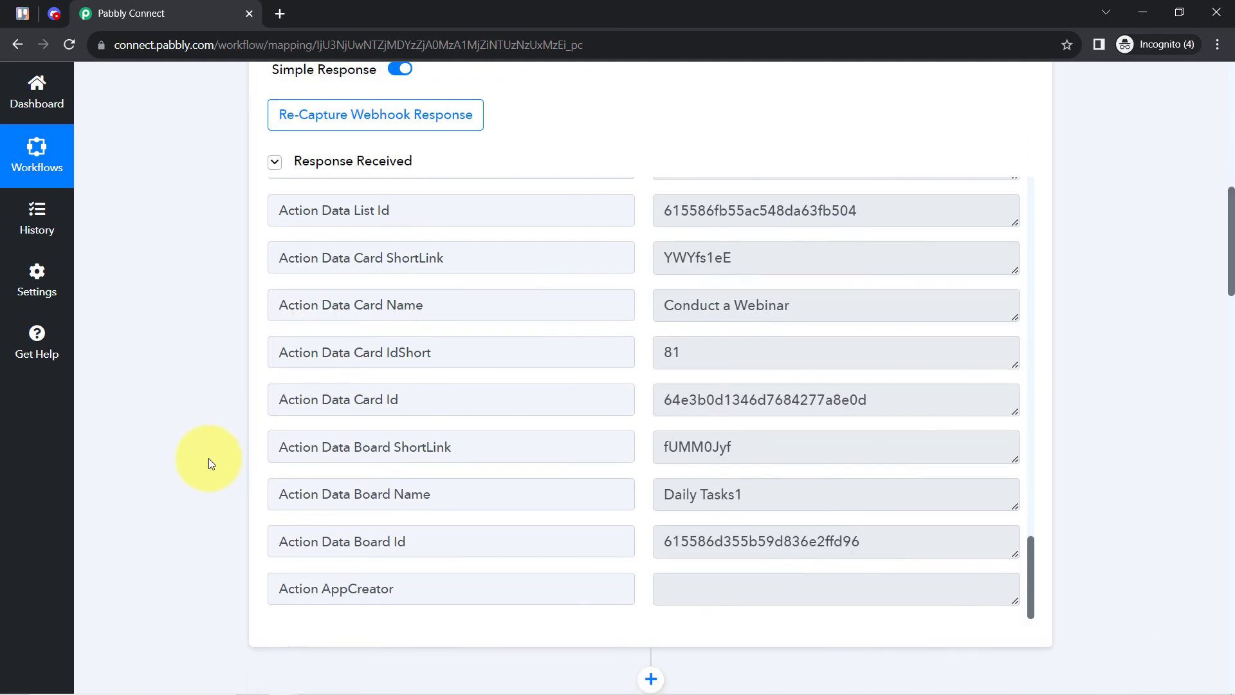
scroll(208, 458, up, 15)
click(354, 325)
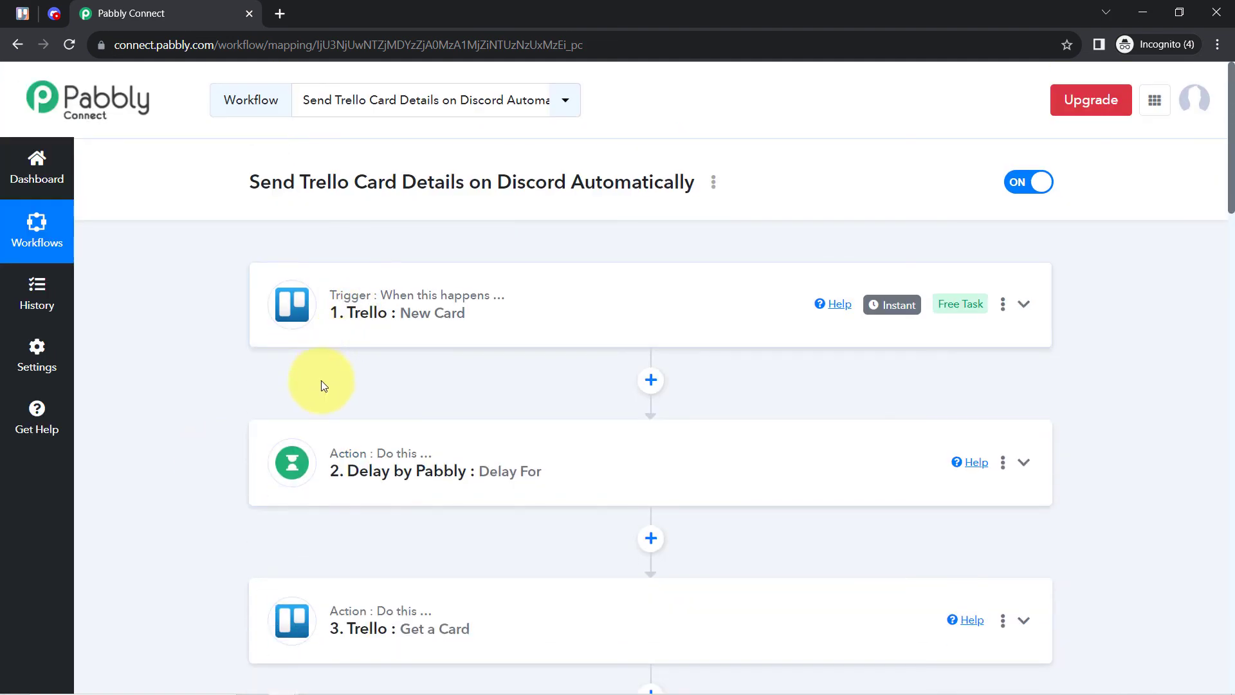
Collapse the Discord Send Channel Message (HTML) action in the workflow.
scroll(261, 450, down, 8)
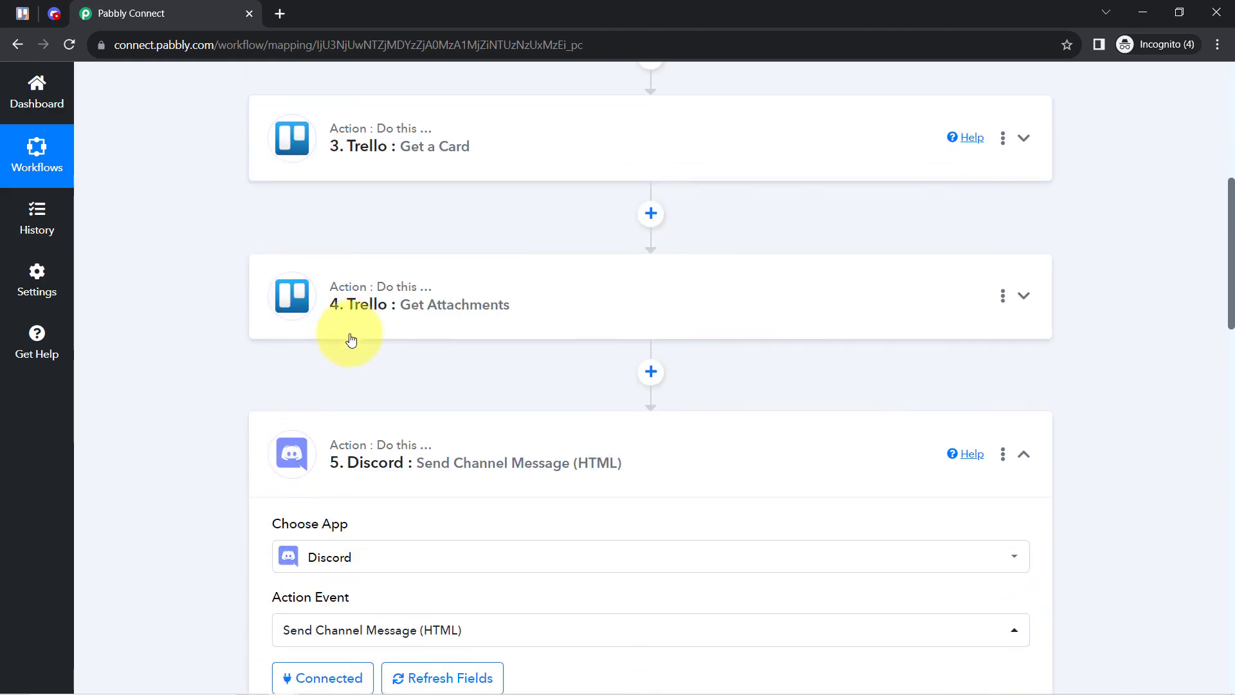
click(331, 461)
scroll(260, 348, up, 5)
scroll(259, 348, up, 3)
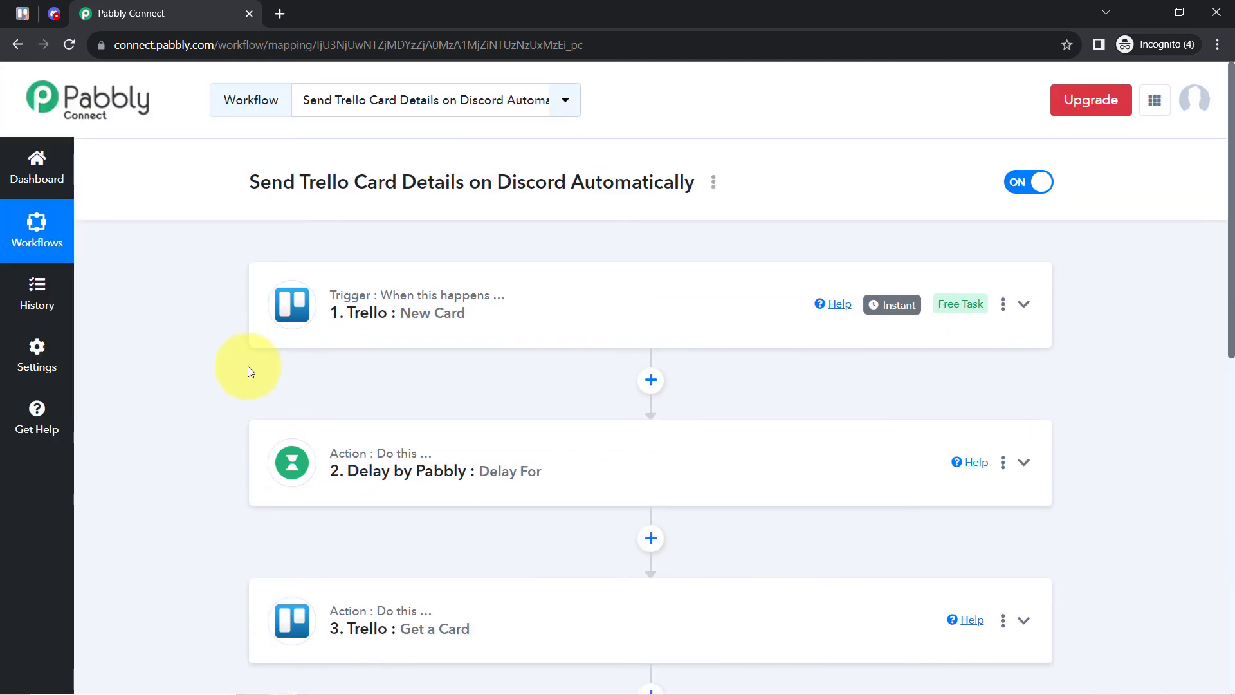
Review the workflow's sequence from the Trello trigger through the delay, card and attachment actions to the Discord message.
scroll(430, 173, down, 3)
scroll(229, 403, down, 3)
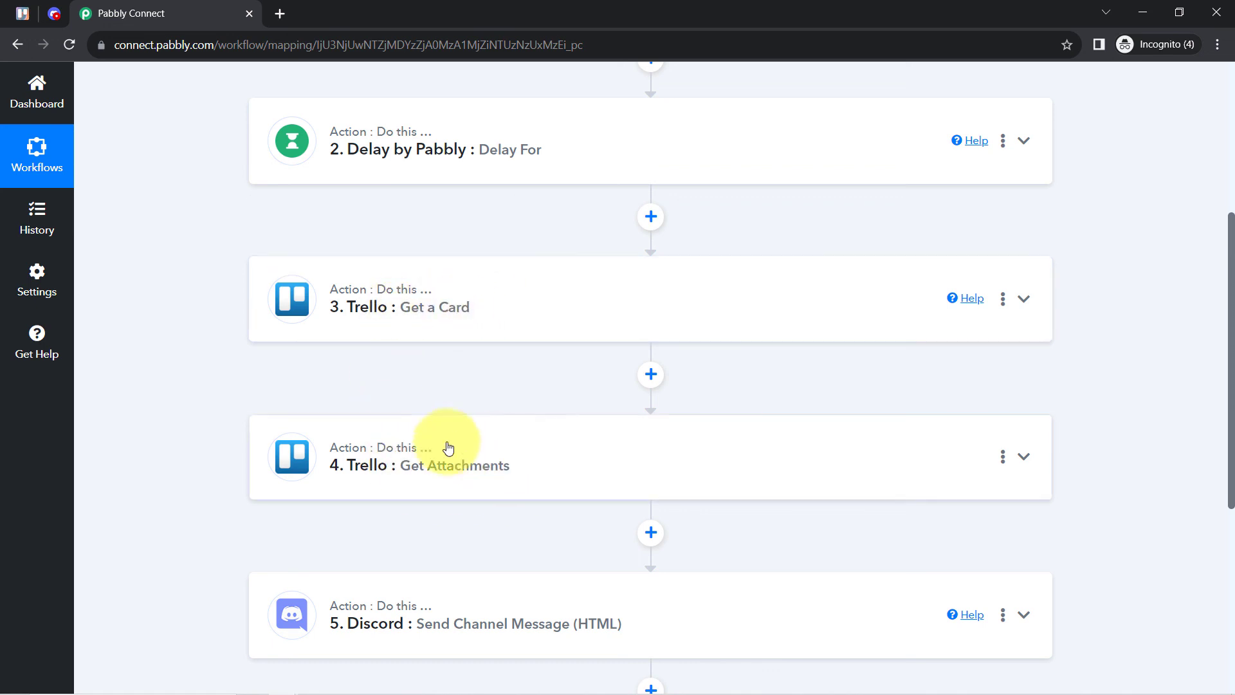
scroll(463, 450, down, 3)
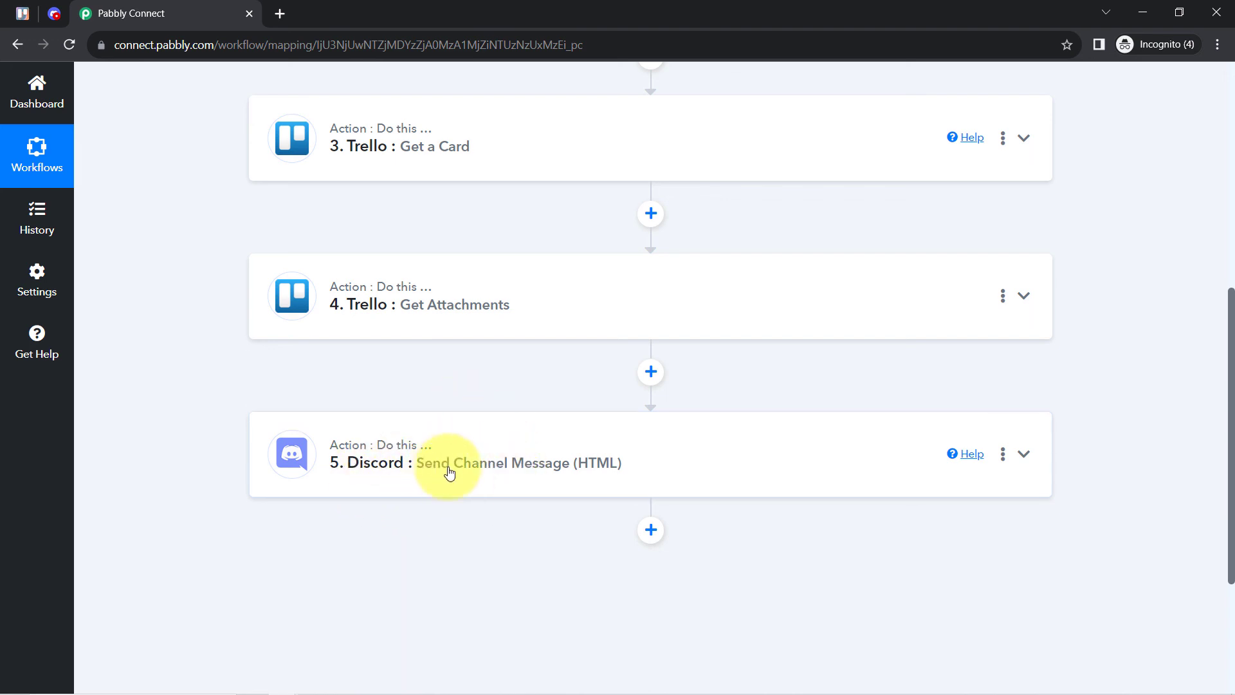
scroll(449, 439, down, 1)
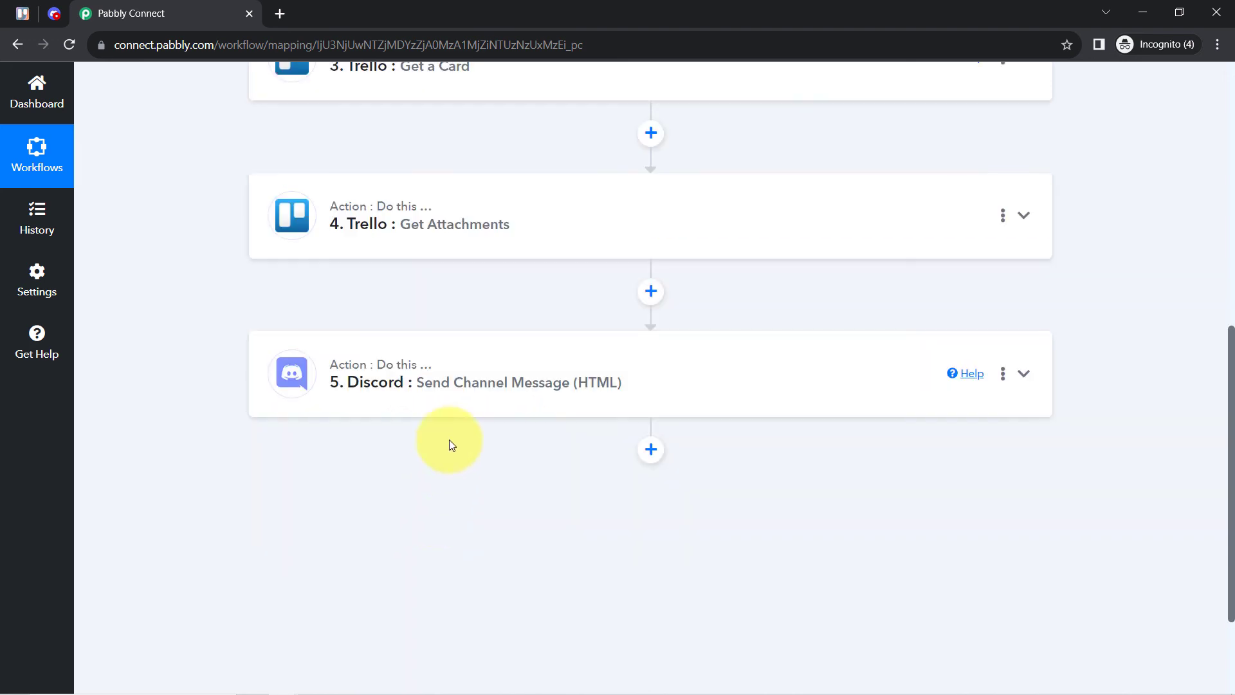
scroll(449, 438, up, 9)
scroll(450, 445, down, 4)
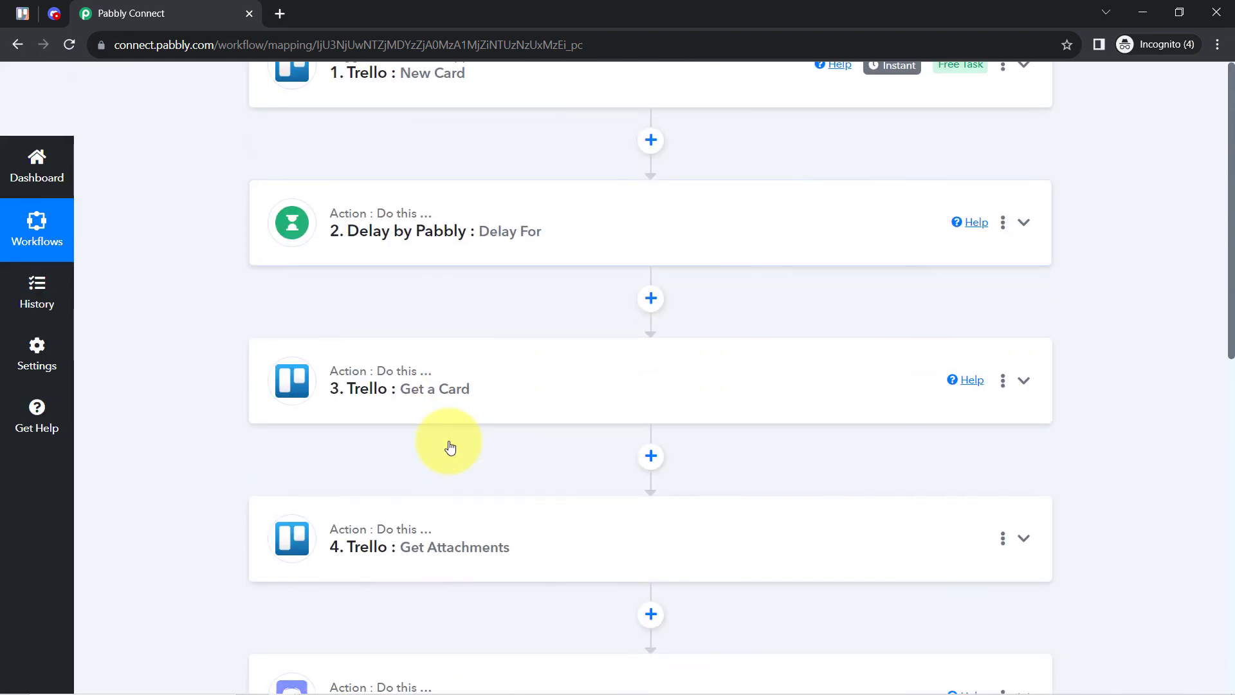
scroll(450, 446, up, 4)
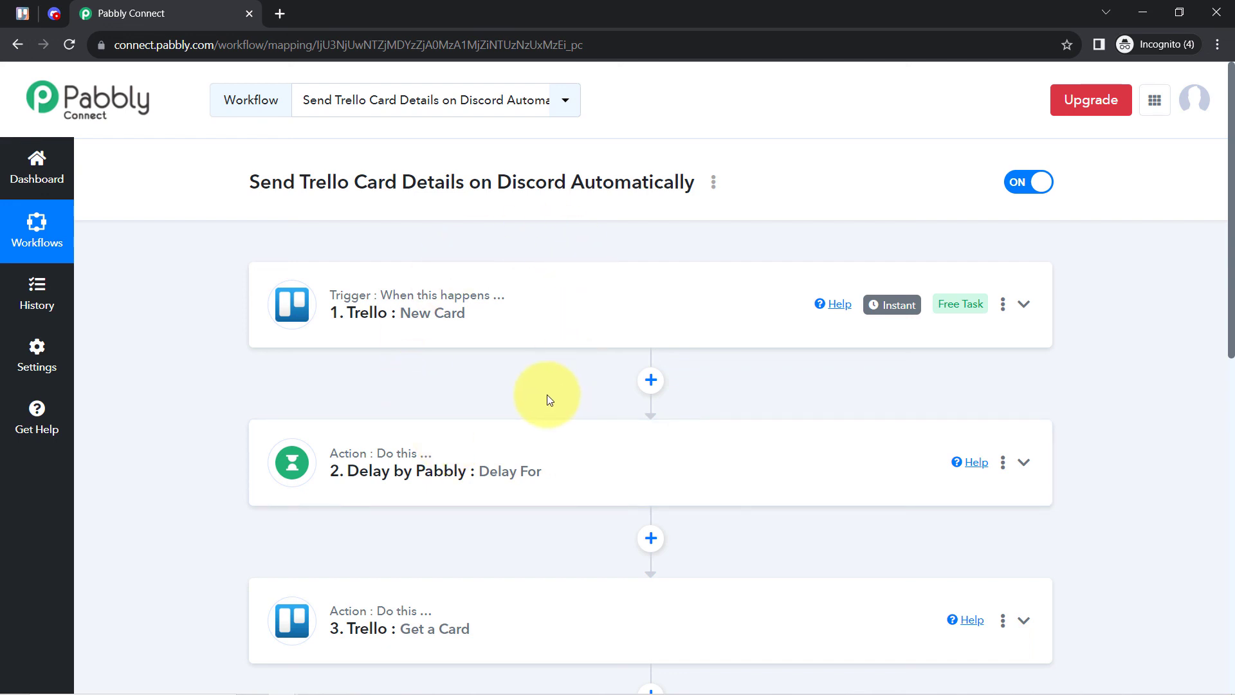
scroll(545, 395, down, 5)
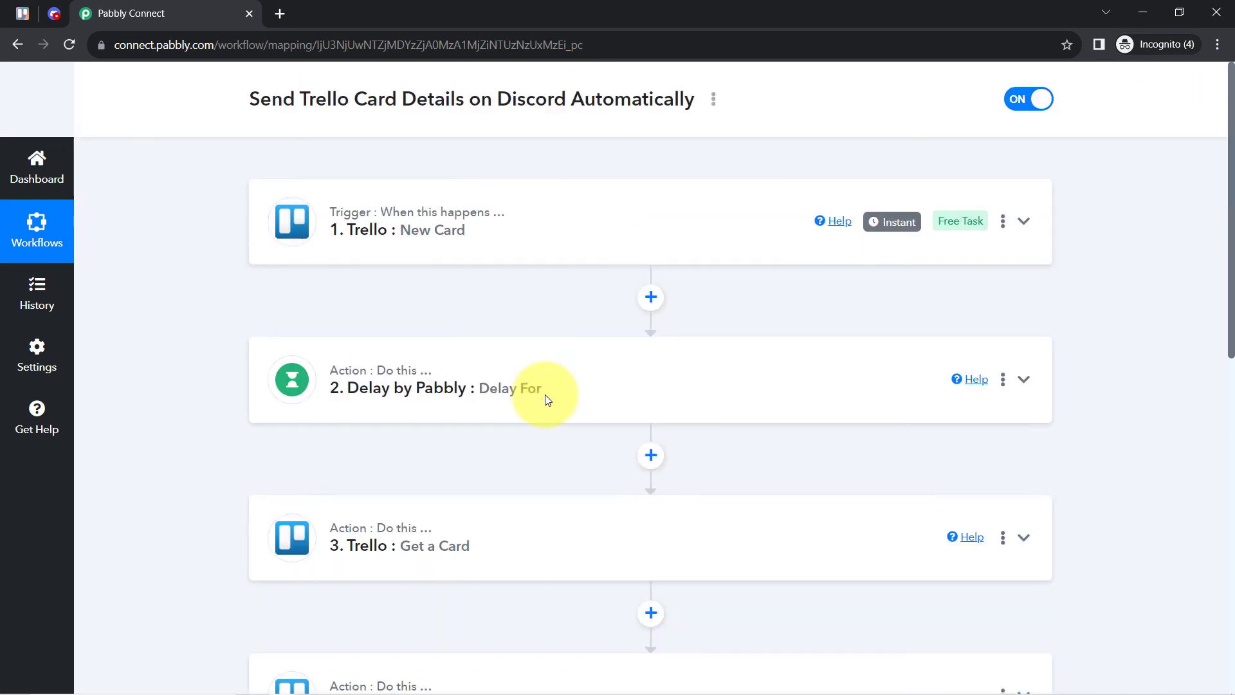
scroll(532, 413, up, 5)
scroll(445, 435, down, 5)
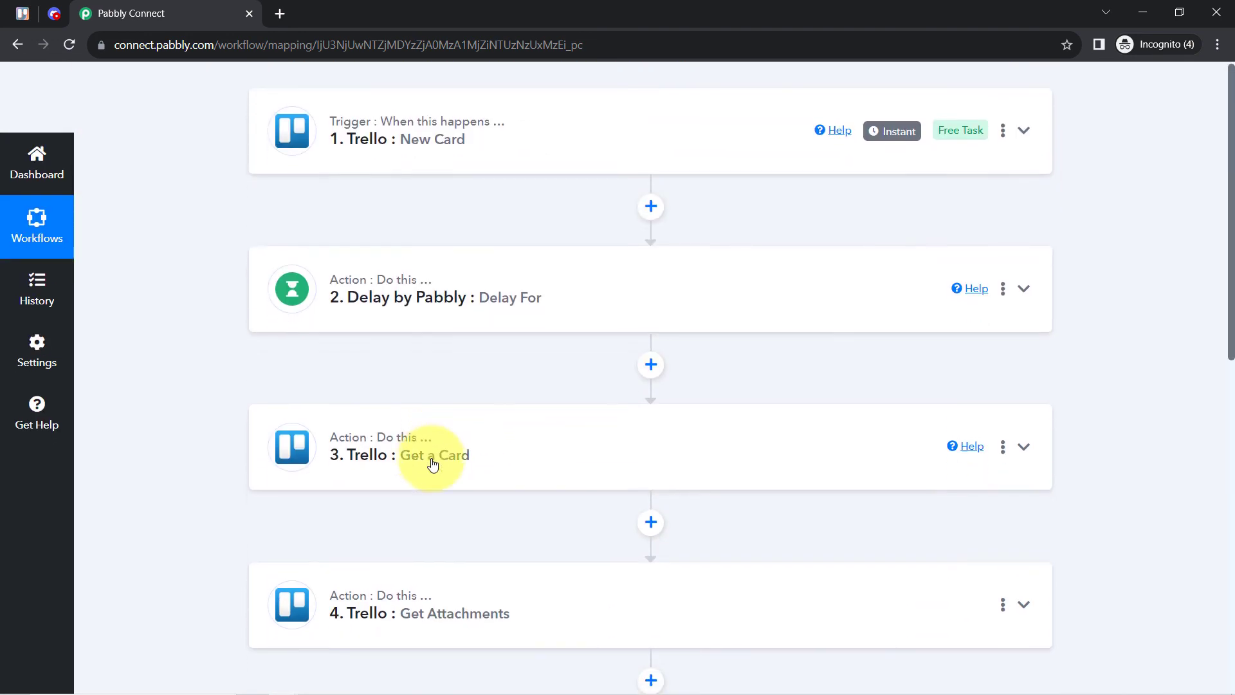
Copy the share link of the Send Trello Card Details on Discord Automatically workflow and close the sharing dialog.
scroll(431, 458, up, 5)
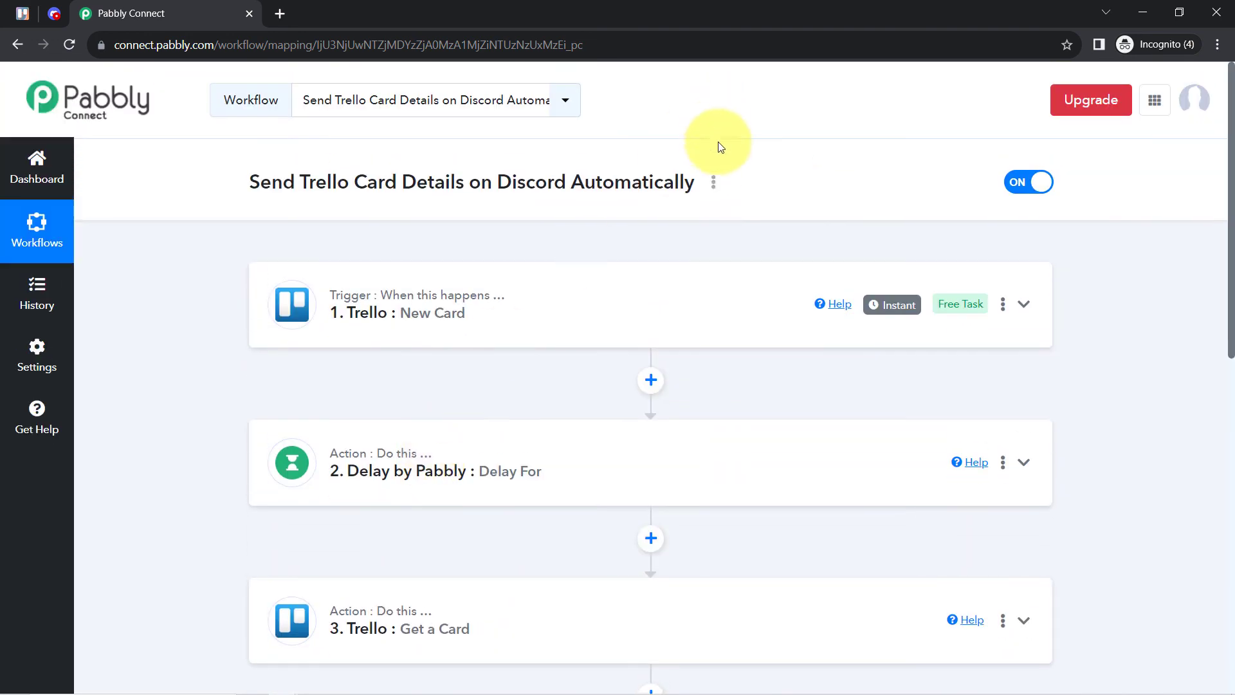
click(714, 185)
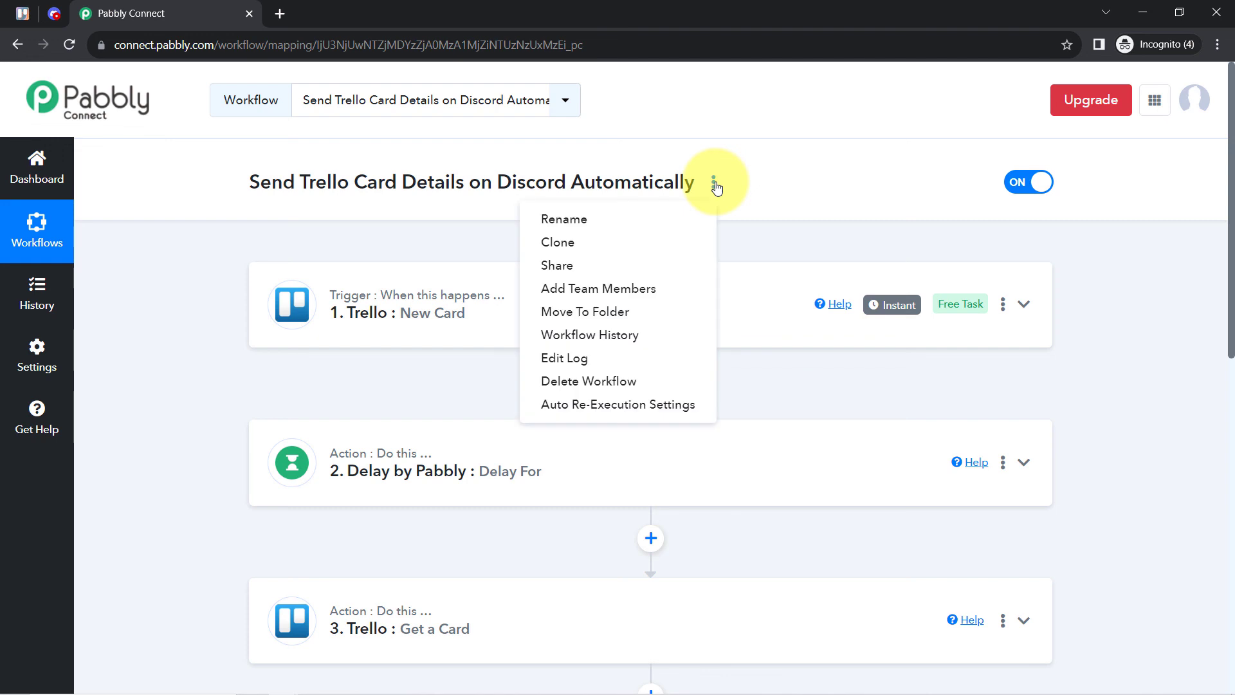
click(561, 273)
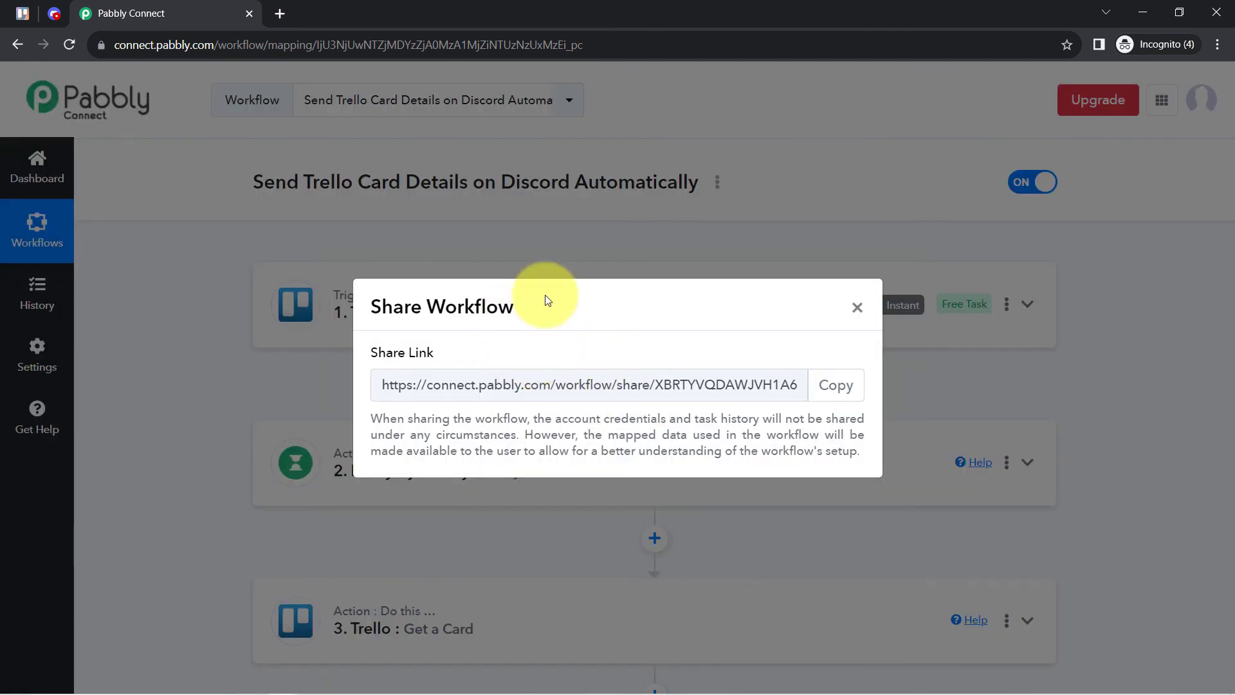
click(834, 384)
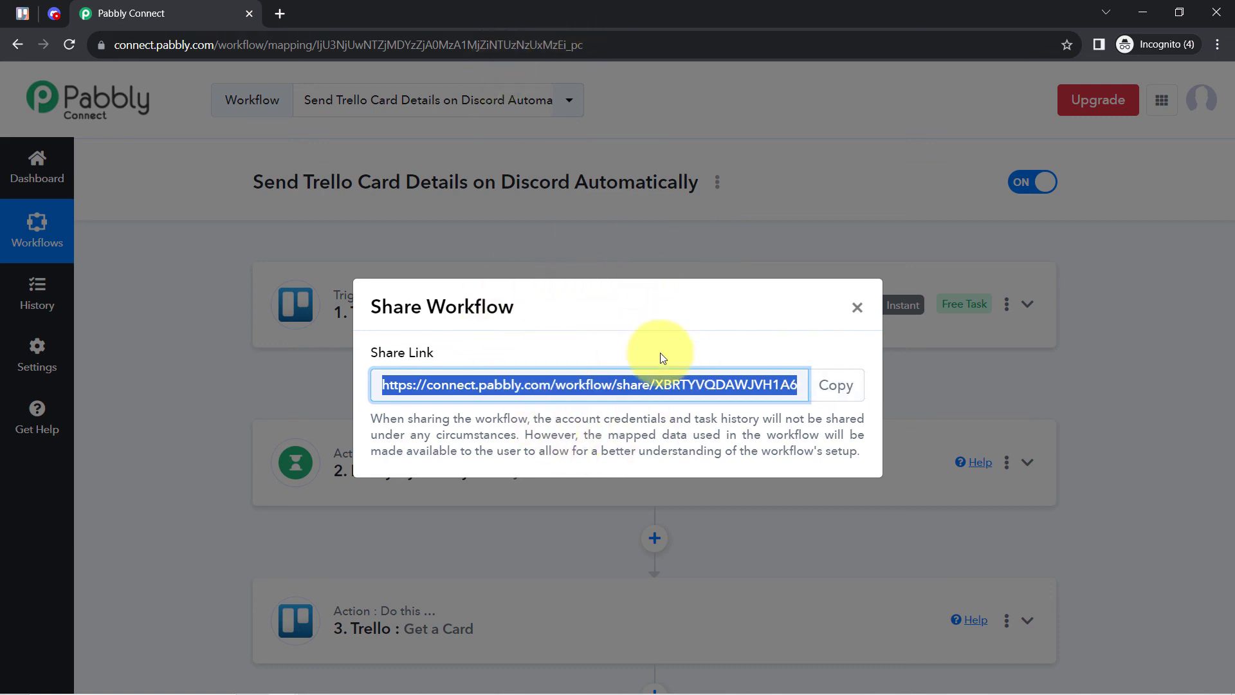
click(858, 308)
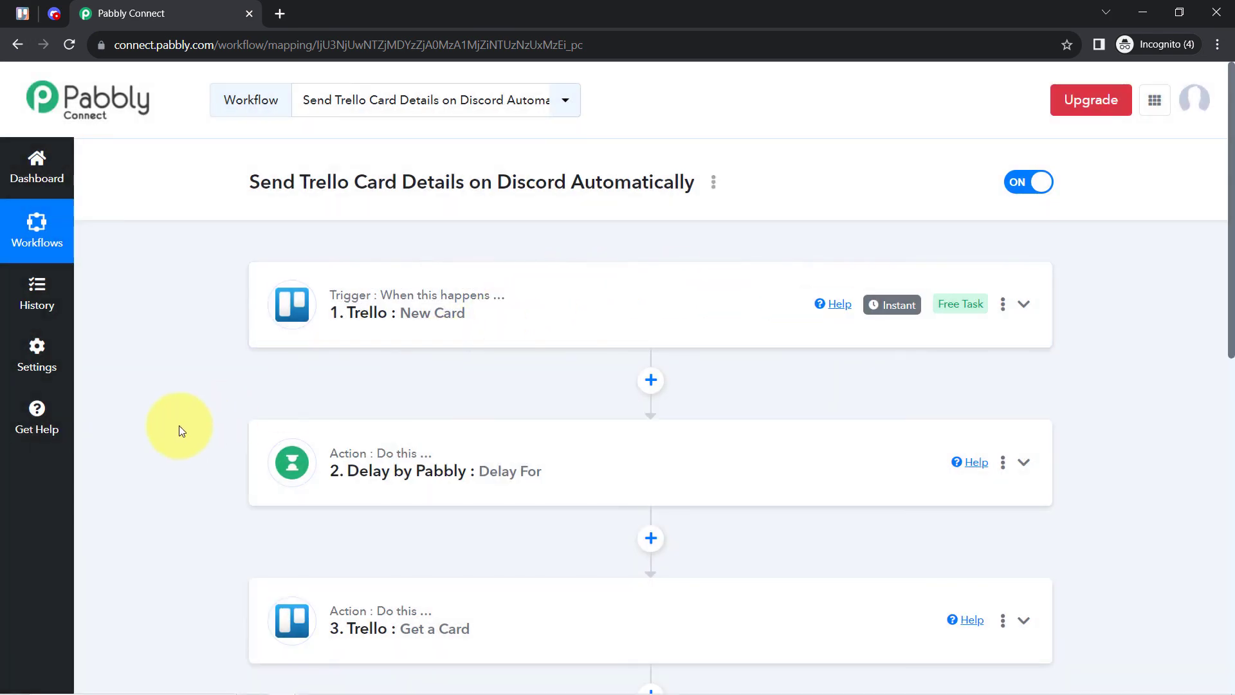
scroll(179, 426, down, 3)
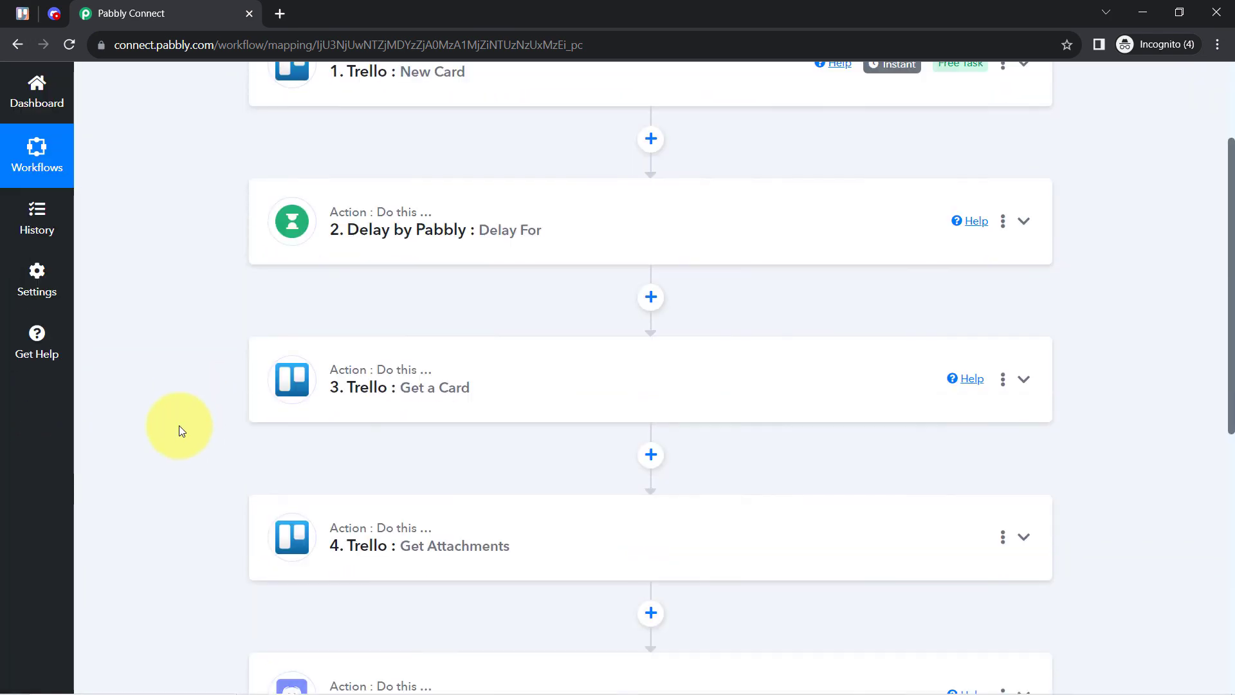
scroll(231, 430, down, 1)
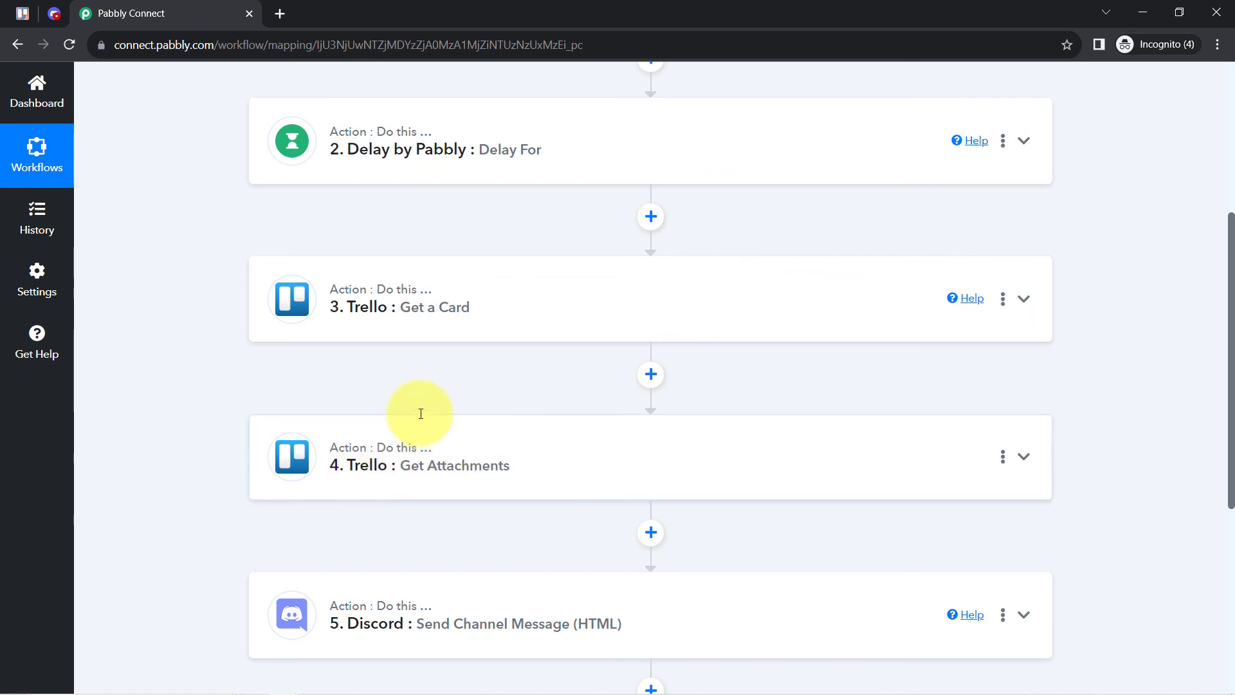
scroll(322, 468, up, 5)
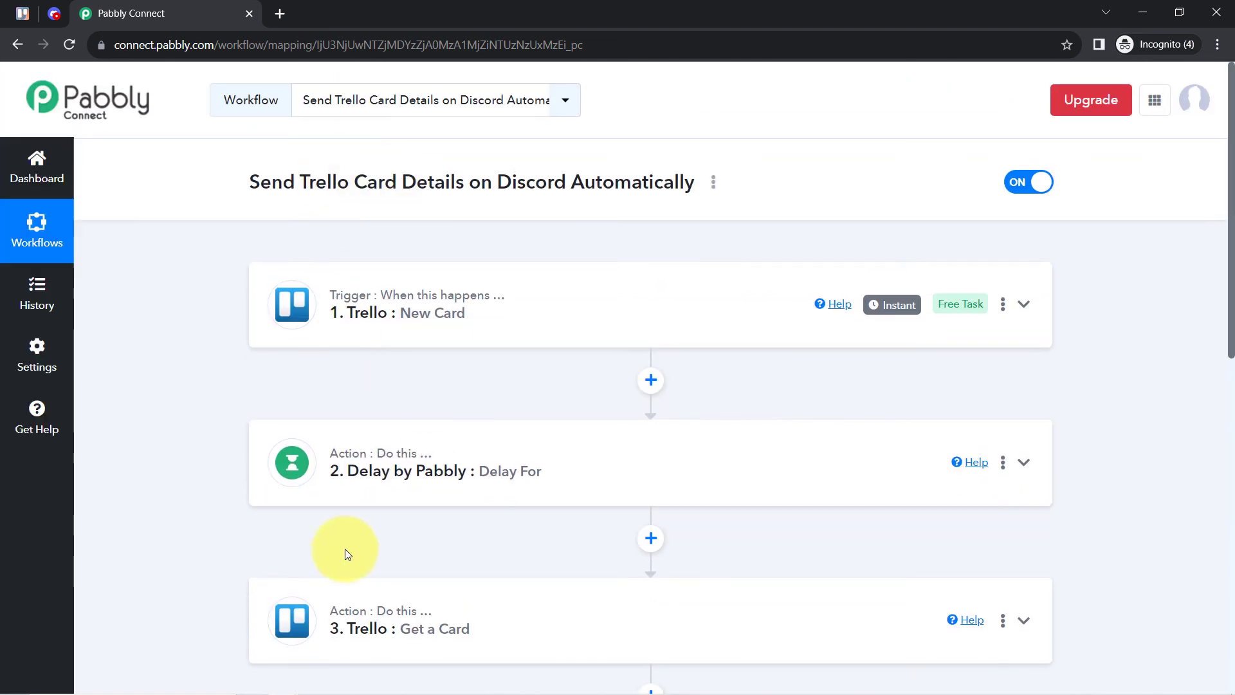